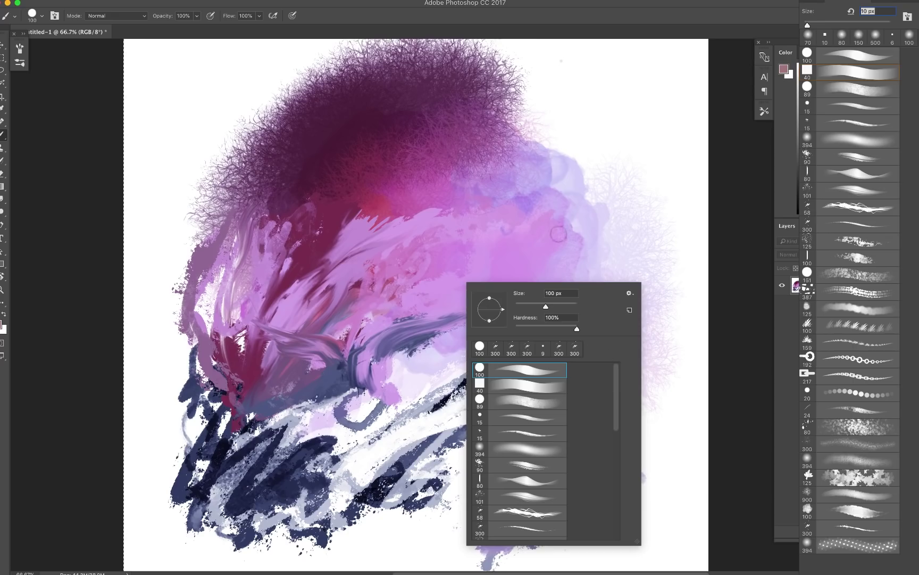
Step: Try the 100 px hard round brush beside the artwork with dark purple sampled from the painting, undoing the test strokes
mouse_move(616, 379)
left_mouse_down()
mouse_move(621, 465)
mouse_move(630, 363)
left_mouse_up()
left_click(411, 97, "alt")
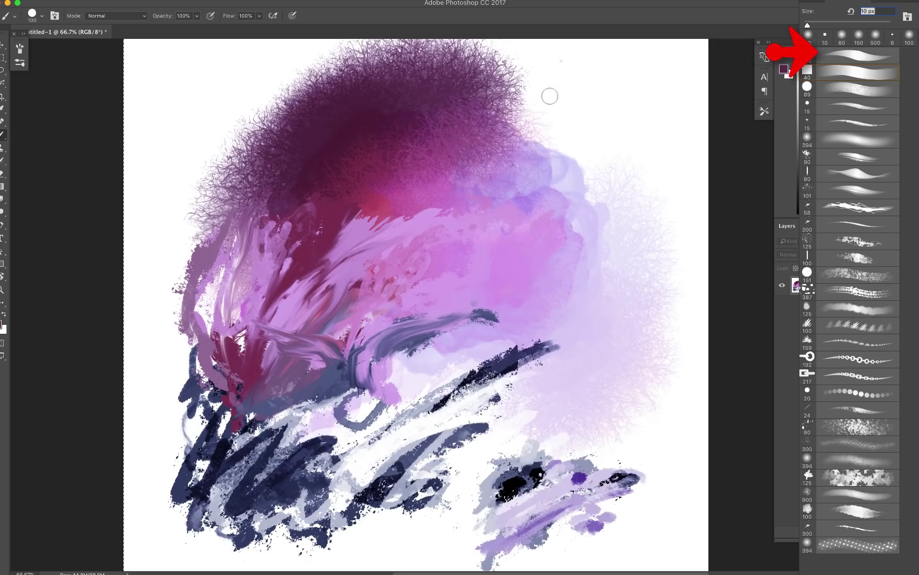
mouse_move(551, 98)
left_mouse_down()
mouse_move(575, 99)
mouse_move(585, 121)
left_mouse_up()
key("super+z")
right_click(557, 116)
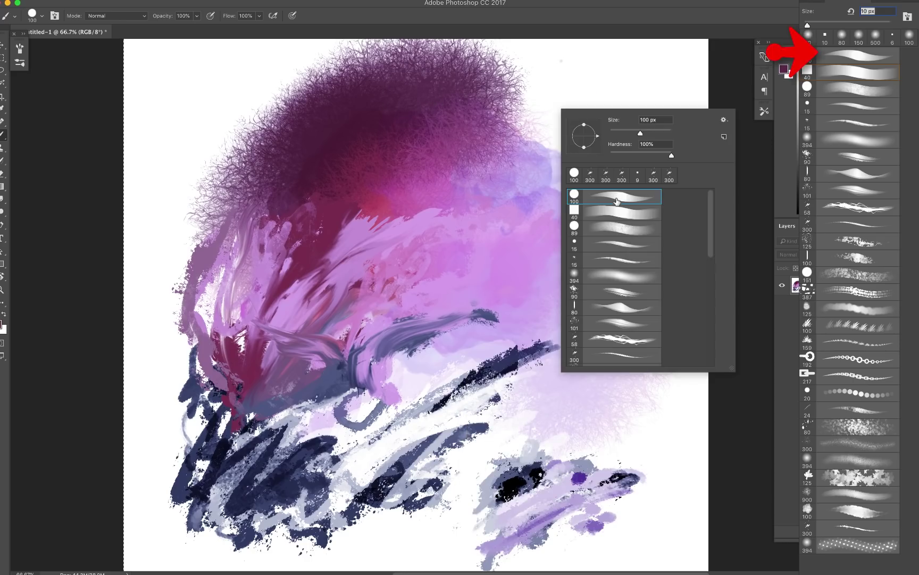
left_click_drag(528, 89, 572, 149)
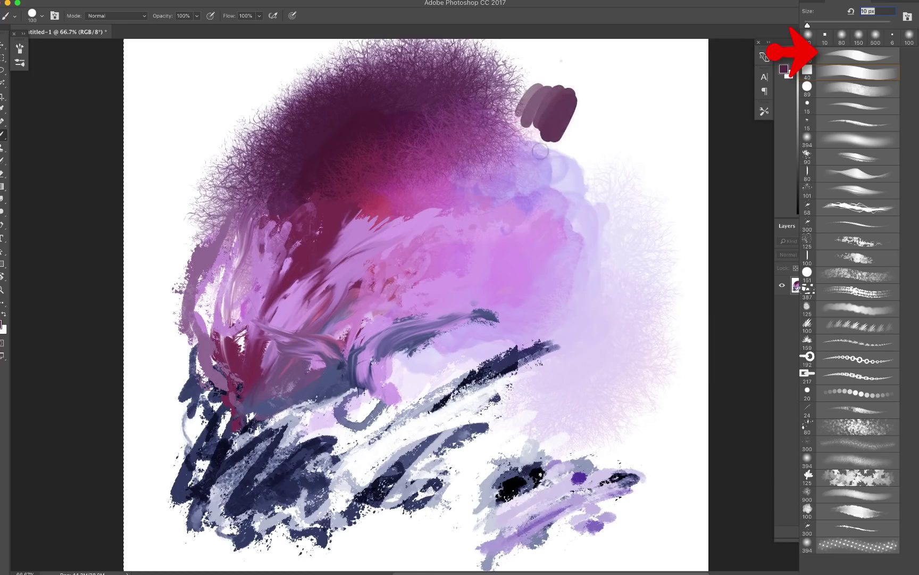
key("ctrl+z")
Step: Reset the colours to default black and white and add a new layer above the background
key("d")
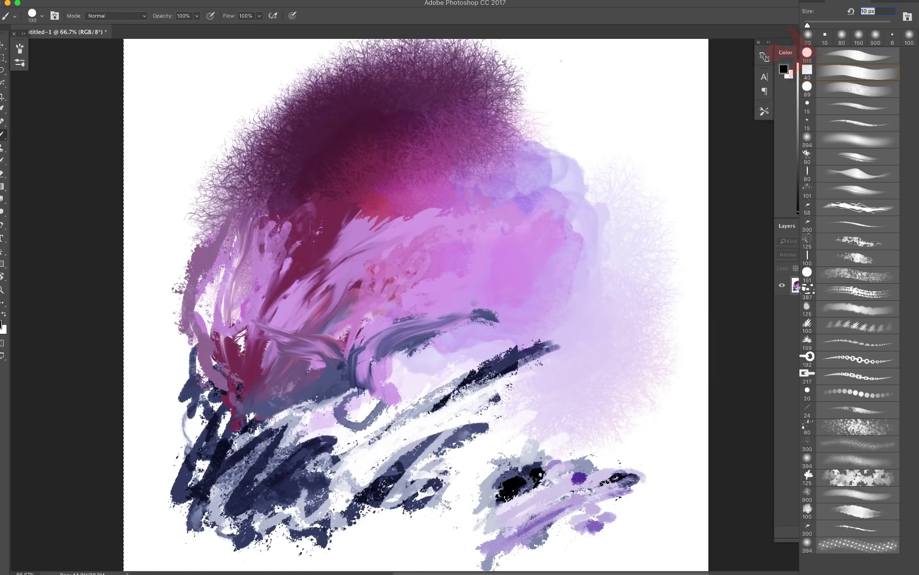
key("super+shift+n")
key("Return")
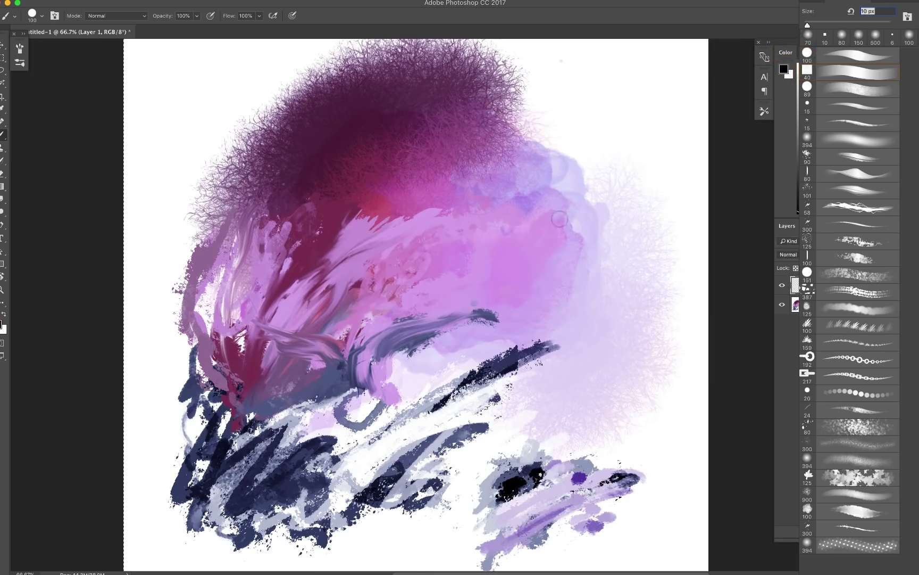
Step: Try black round-brush strokes over the pale violet area of the painting, then undo them
left_click_drag(497, 232, 506, 257)
key("super+z")
mouse_move(513, 223)
left_mouse_down()
mouse_move(529, 192)
mouse_move(572, 181)
mouse_move(580, 161)
mouse_move(605, 187)
left_mouse_up()
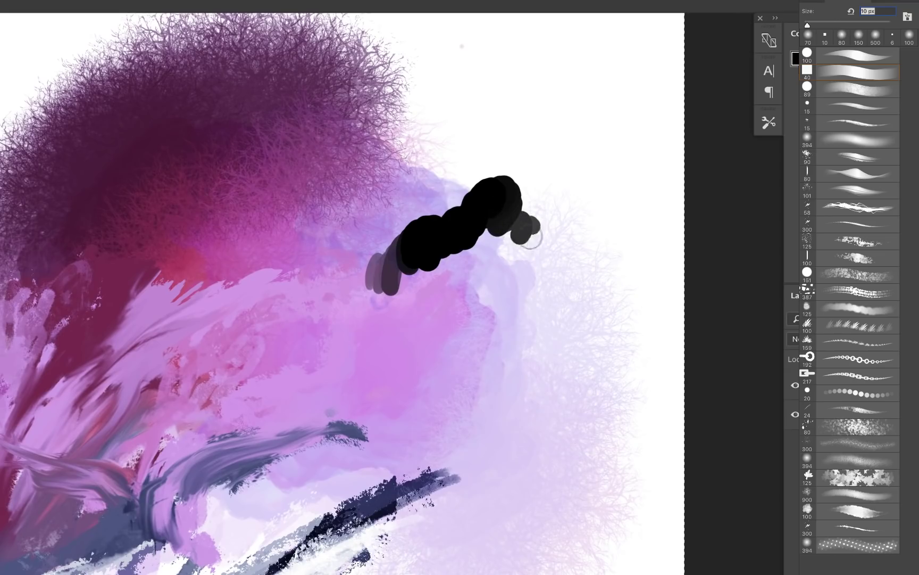
mouse_move(531, 239)
left_mouse_down()
mouse_move(525, 277)
mouse_move(502, 292)
mouse_move(511, 236)
mouse_move(470, 248)
left_mouse_up()
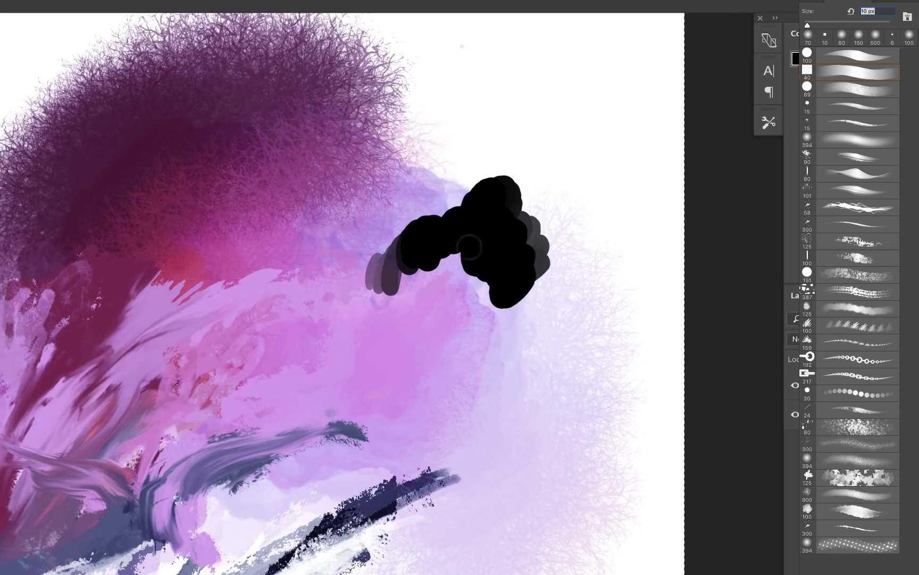
key("ctrl+z")
Step: Paint adjoining swatches from dark purple to pale mauve in the white area beside the artwork, sampling each blended tone
left_click(152, 135, "alt")
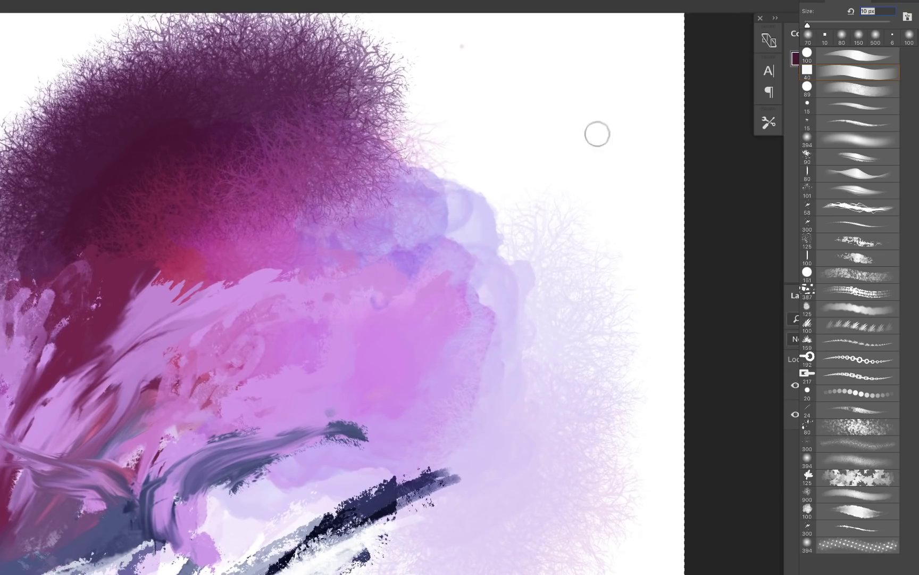
mouse_move(647, 126)
left_mouse_down()
mouse_move(634, 160)
mouse_move(627, 102)
mouse_move(634, 172)
left_mouse_up()
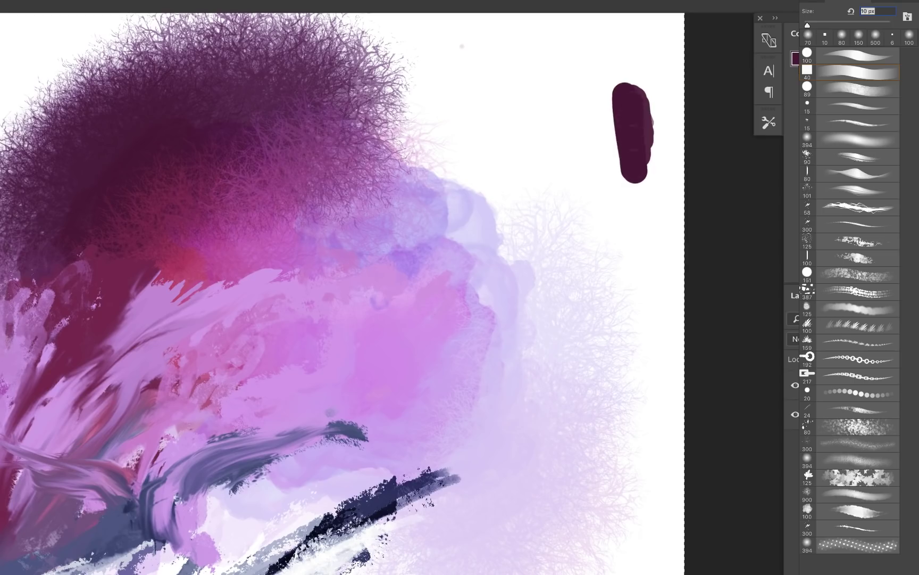
left_click(637, 134, "alt")
mouse_move(631, 128)
left_mouse_down()
mouse_move(619, 148)
mouse_move(602, 94)
mouse_move(610, 167)
mouse_move(597, 89)
mouse_move(592, 167)
mouse_move(580, 112)
mouse_move(582, 134)
left_mouse_up()
key("ctrl+z")
mouse_move(569, 170)
left_mouse_down()
mouse_move(559, 101)
mouse_move(557, 181)
mouse_move(558, 142)
mouse_move(542, 157)
mouse_move(542, 181)
mouse_move(523, 120)
mouse_move(534, 172)
left_mouse_up()
left_click(554, 139, "alt")
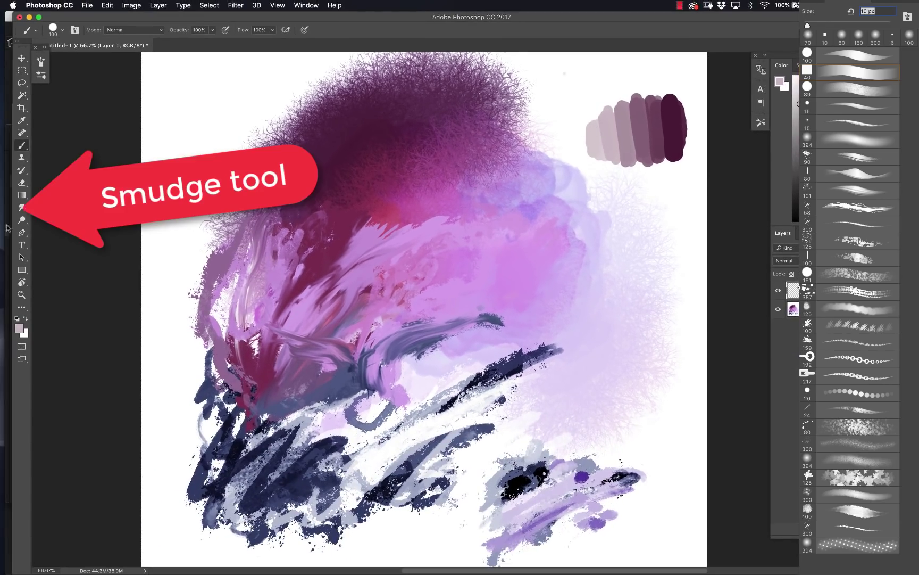
Step: Set up the Smudge tool with the textured 387 px brush tip, undoing a test smudge on the swatches
left_click(22, 208)
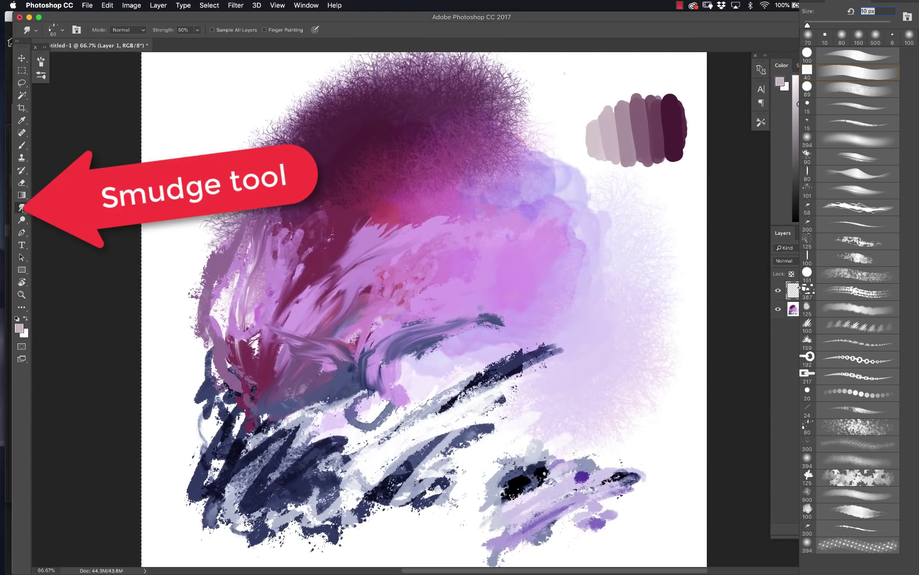
mouse_move(662, 128)
left_mouse_down()
mouse_move(650, 138)
mouse_move(643, 122)
mouse_move(621, 135)
left_mouse_up()
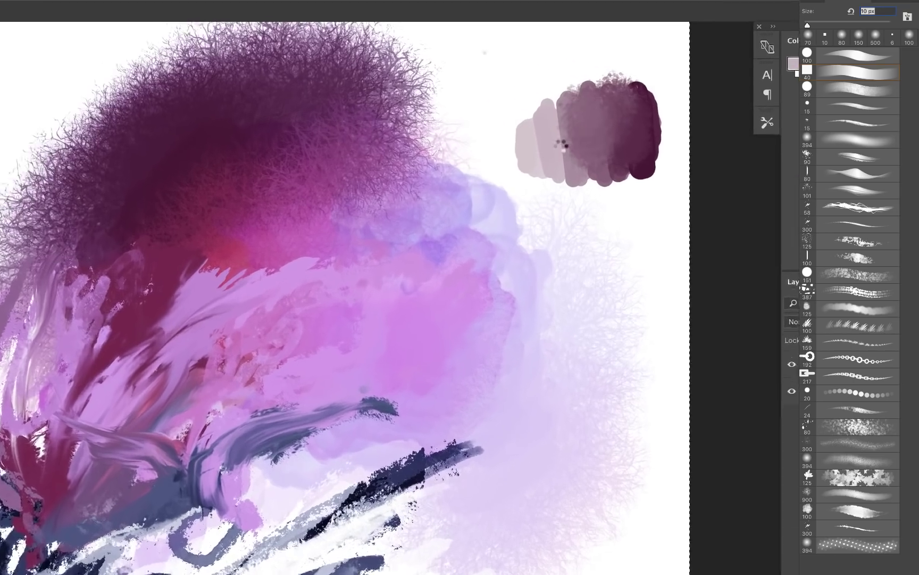
key("super+z")
right_click(545, 144)
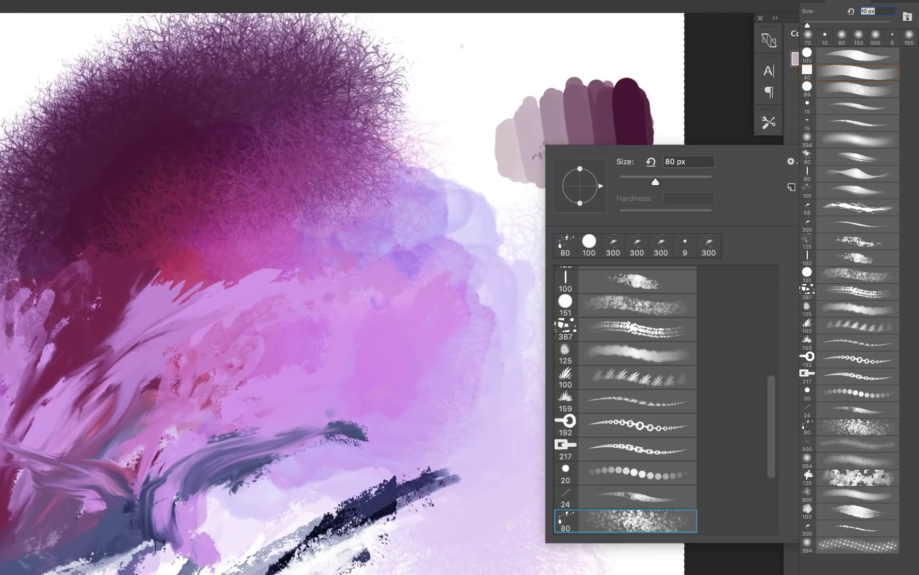
left_click(660, 334)
left_click(611, 124)
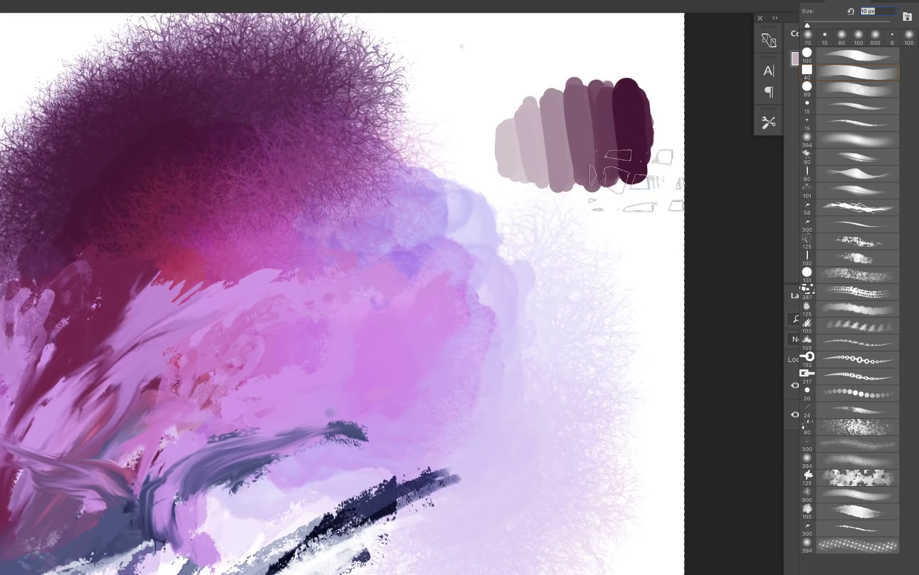
Step: Reduce the smudge tip to 80 px and smudge the boundaries between the purple swatches to soften them
key("bracketleft")
key("bracketleft")
key("bracketleft")
key("bracketleft")
key("bracketleft")
key("bracketleft")
key("bracketleft")
key("bracketleft")
left_click_drag(609, 103, 615, 140)
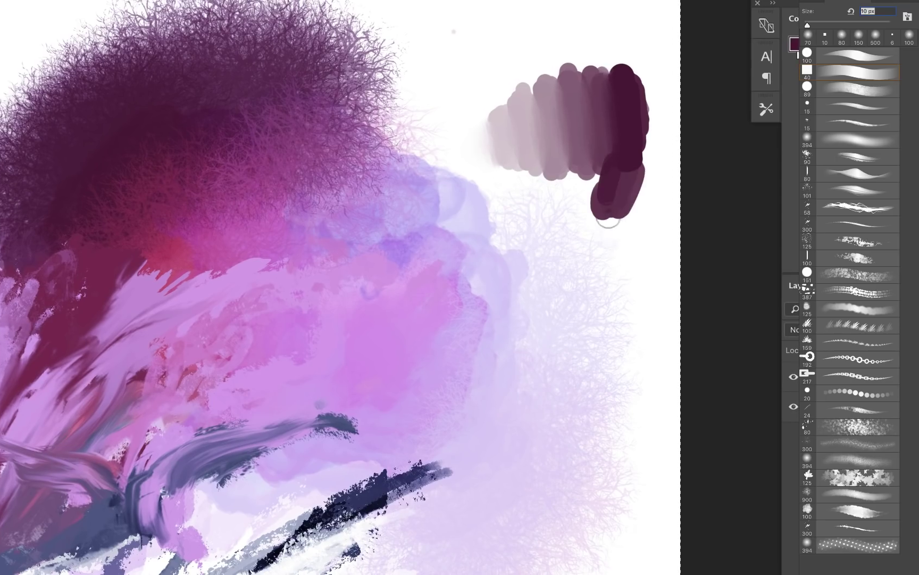
Step: Paint more round-brush strokes below the swatches and toward the artwork, sampling progressively lighter purples
mouse_move(608, 221)
left_mouse_down()
mouse_move(617, 234)
mouse_move(630, 178)
mouse_move(623, 247)
mouse_move(601, 234)
left_mouse_up()
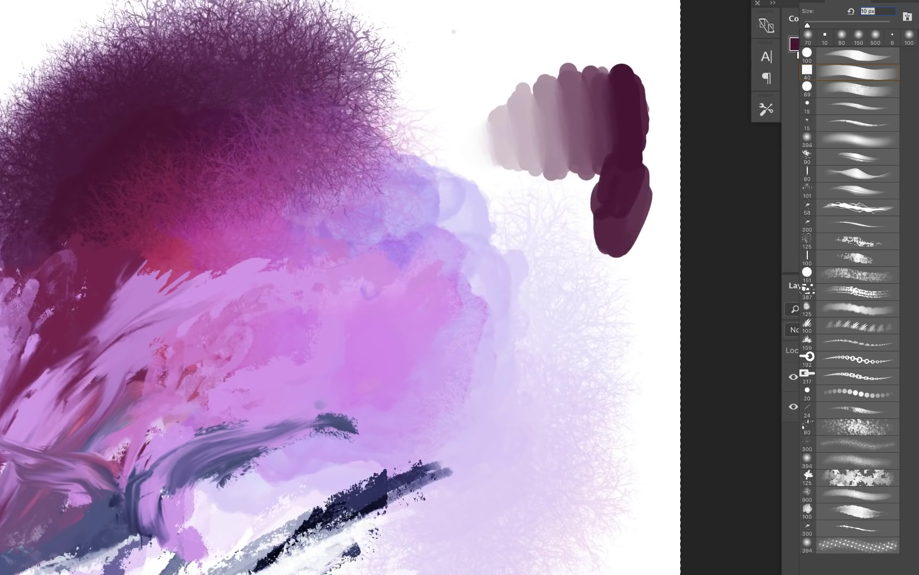
left_click(587, 163, "alt")
left_click_drag(602, 163, 602, 241)
left_click(587, 159, "alt")
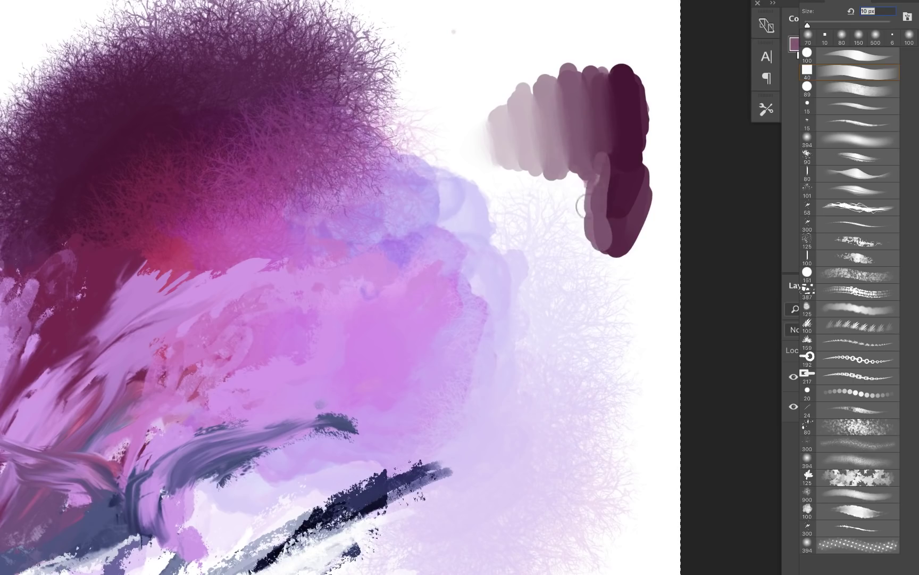
mouse_move(587, 206)
left_mouse_down()
mouse_move(554, 154)
mouse_move(552, 195)
mouse_move(536, 196)
mouse_move(520, 164)
mouse_move(515, 182)
mouse_move(495, 152)
mouse_move(496, 169)
mouse_move(483, 142)
mouse_move(484, 159)
mouse_move(477, 149)
mouse_move(456, 184)
left_mouse_up()
left_click(554, 154, "alt")
left_click(534, 151, "alt")
left_click(493, 140, "alt")
left_click(478, 148, "alt")
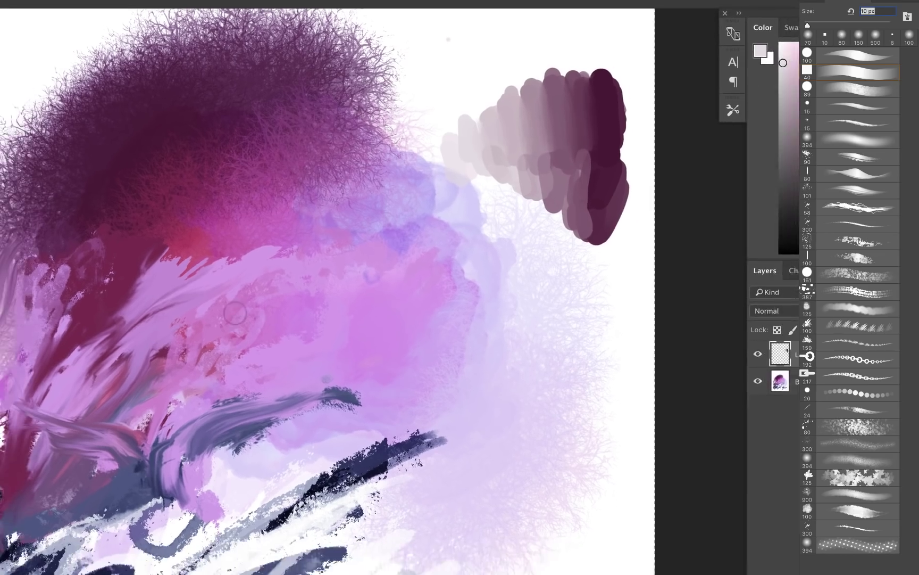
Step: Select the 40 px square brush and paint a dark purple block below the round-brush swatches
right_click(410, 518)
left_click(315, 451)
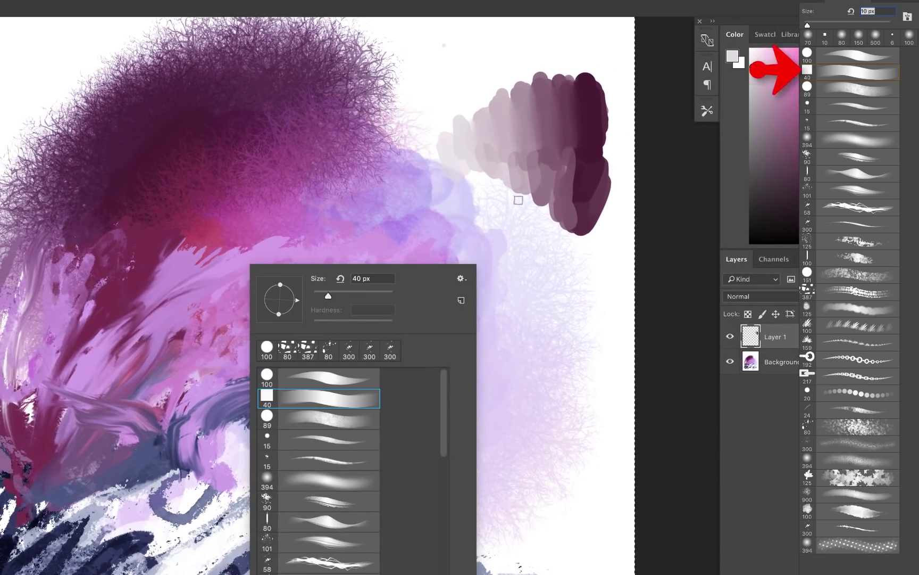
left_click(536, 241)
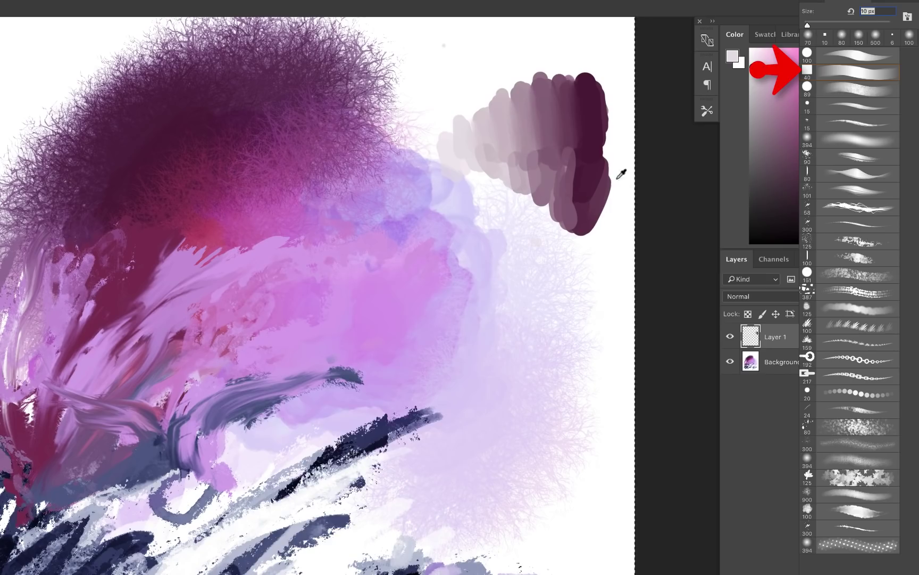
left_click(585, 183, "alt")
mouse_move(558, 272)
left_mouse_down()
mouse_move(561, 252)
mouse_move(569, 332)
left_mouse_up()
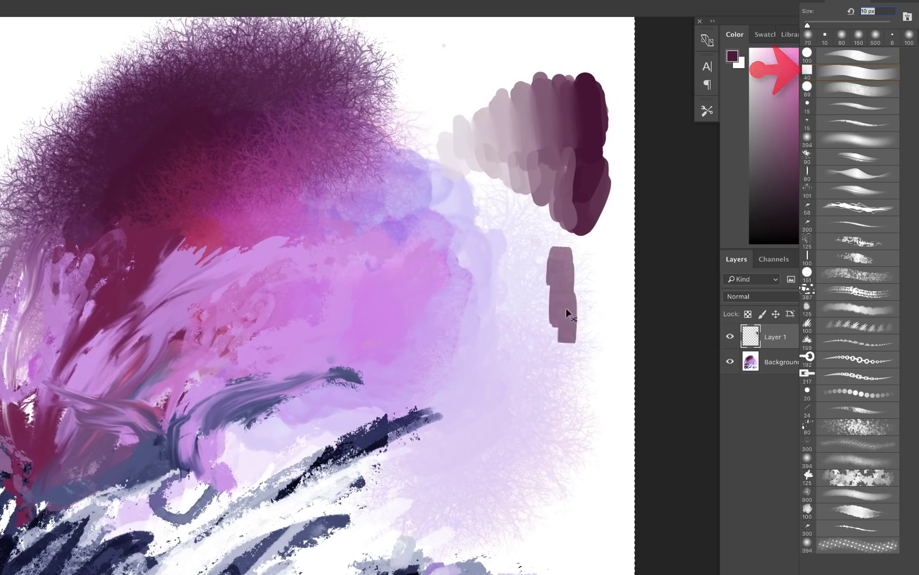
key("super+z")
mouse_move(563, 293)
left_mouse_down()
mouse_move(561, 319)
mouse_move(554, 269)
mouse_move(551, 299)
mouse_move(553, 281)
mouse_move(569, 319)
mouse_move(588, 305)
mouse_move(570, 351)
mouse_move(536, 331)
mouse_move(539, 363)
left_mouse_up()
key("super+z")
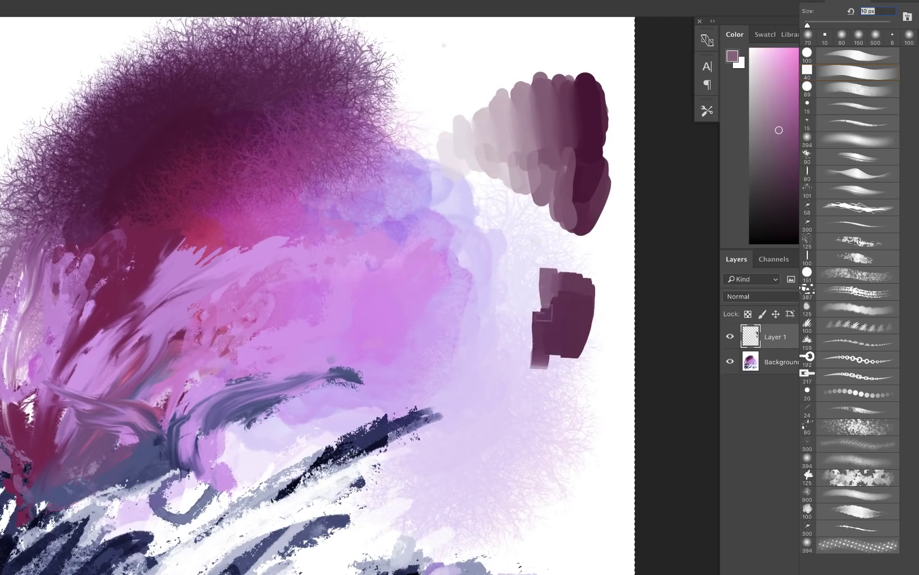
Step: Extend the square-brush swatch diagonally up toward the artwork with progressively lighter sampled purples
mouse_move(544, 313)
left_mouse_down()
mouse_move(529, 279)
mouse_move(516, 331)
left_mouse_up()
left_click(554, 283, "alt")
mouse_move(535, 267)
left_mouse_down()
mouse_move(511, 264)
mouse_move(509, 272)
mouse_move(502, 253)
mouse_move(512, 244)
mouse_move(491, 260)
mouse_move(503, 218)
mouse_move(487, 240)
mouse_move(495, 230)
mouse_move(480, 203)
left_mouse_up()
left_click(522, 263, "alt")
left_click(493, 221, "alt")
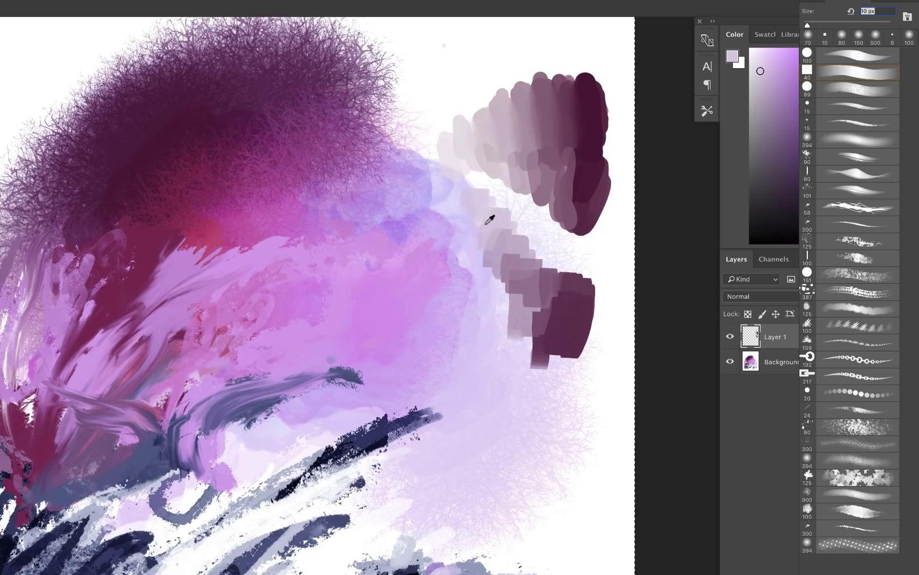
left_click(484, 190, "alt")
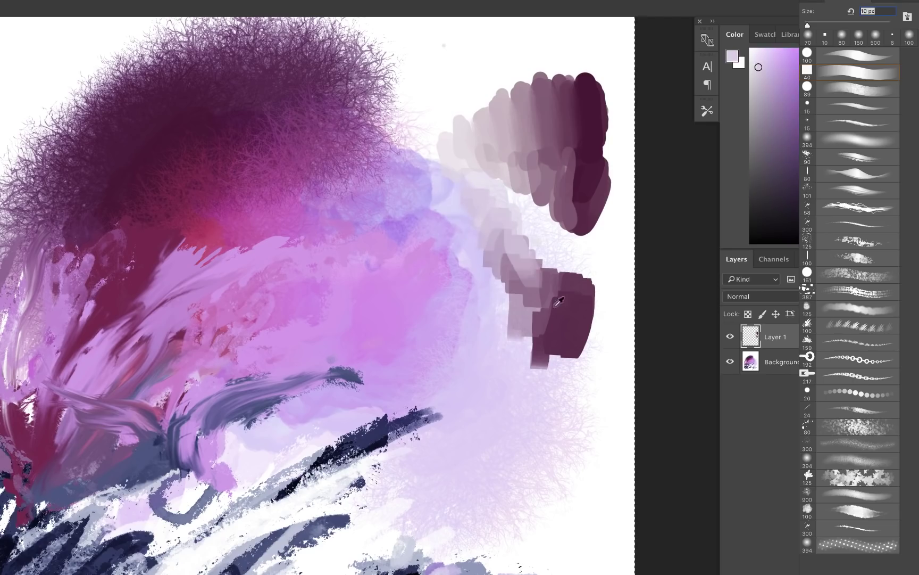
Step: Add mid-tone and dark purple square strokes across the upper part of the square-brush swatch, using sampled tones
left_click(529, 269, "alt")
mouse_move(519, 258)
left_mouse_down()
mouse_move(537, 284)
mouse_move(568, 321)
mouse_move(562, 251)
mouse_move(570, 268)
mouse_move(595, 274)
left_mouse_up()
left_click(568, 321, "alt")
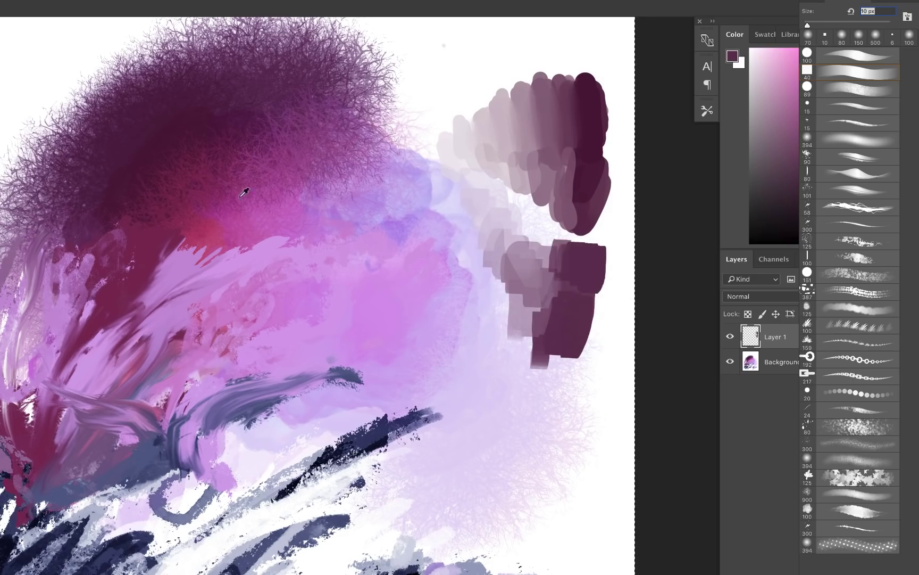
Step: Sample a lilac from the painting and paint it over the outer edge of the dark square-brush swatch
mouse_move(220, 215)
left_mouse_down()
mouse_move(197, 208)
mouse_move(159, 237)
mouse_move(179, 274)
left_mouse_up()
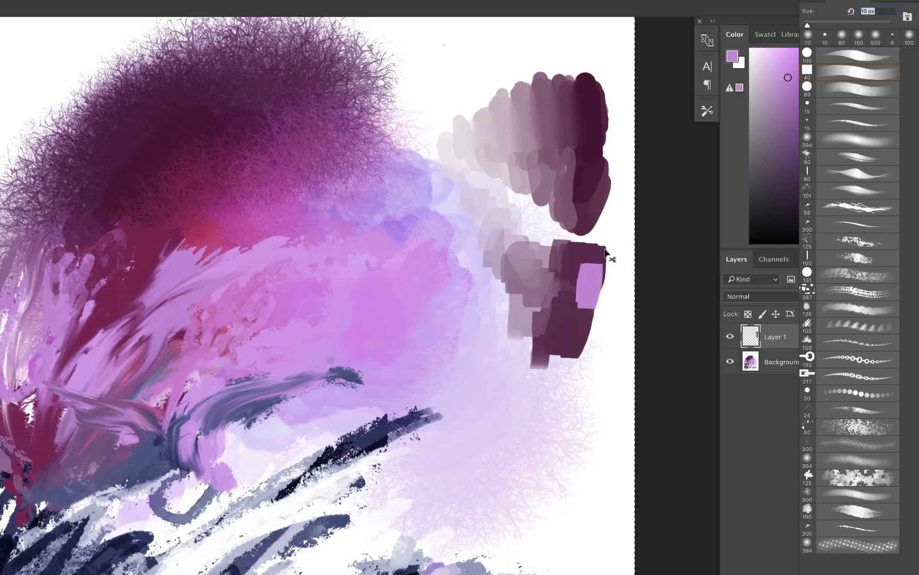
key("ctrl+z")
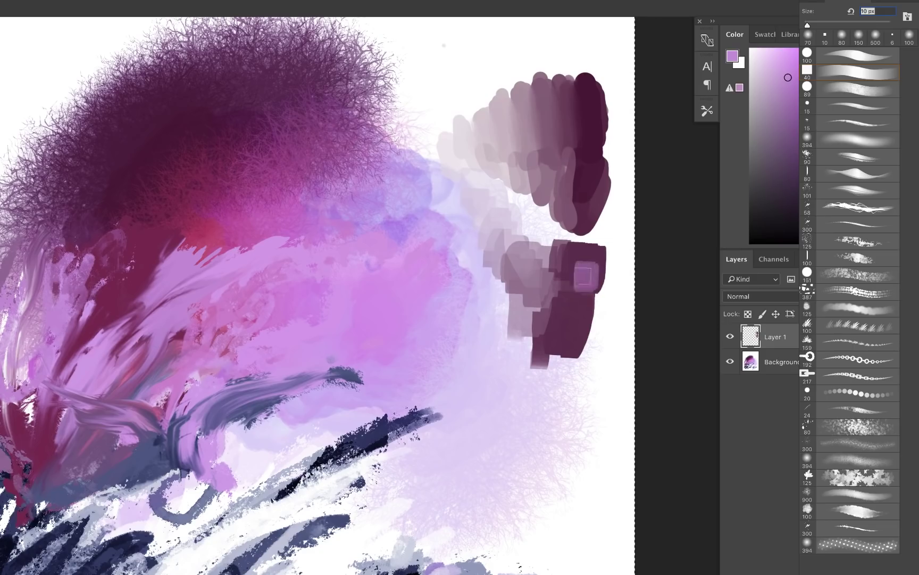
left_click_drag(588, 288, 583, 318)
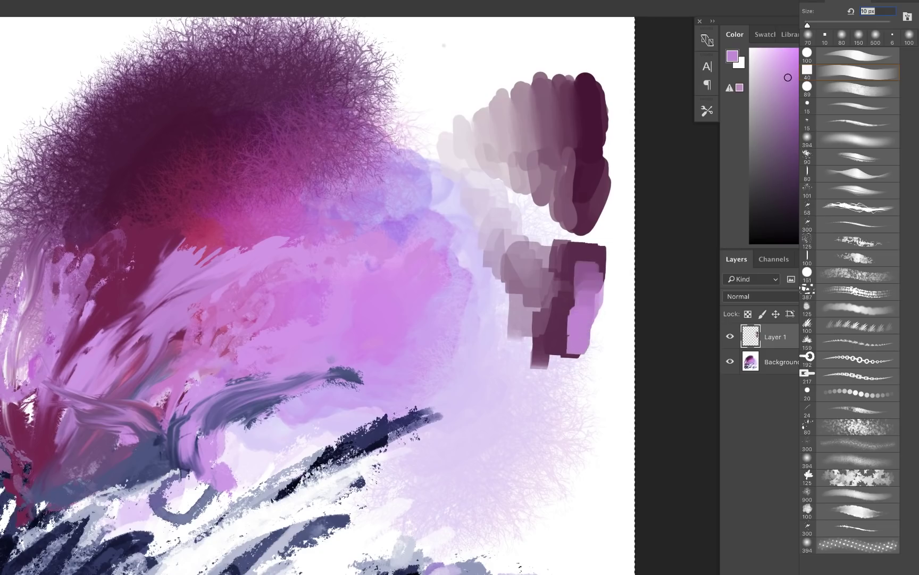
Step: Paint sampled intermediate purples between the dark and lilac areas to blend the square-brush swatch
left_click(590, 263, "alt")
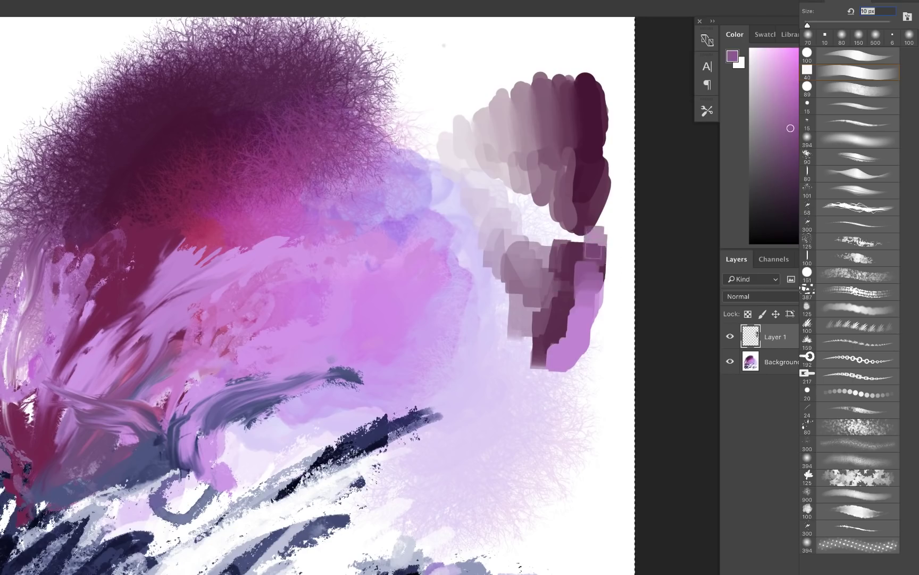
left_click(574, 249, "alt")
left_click_drag(573, 249, 541, 366)
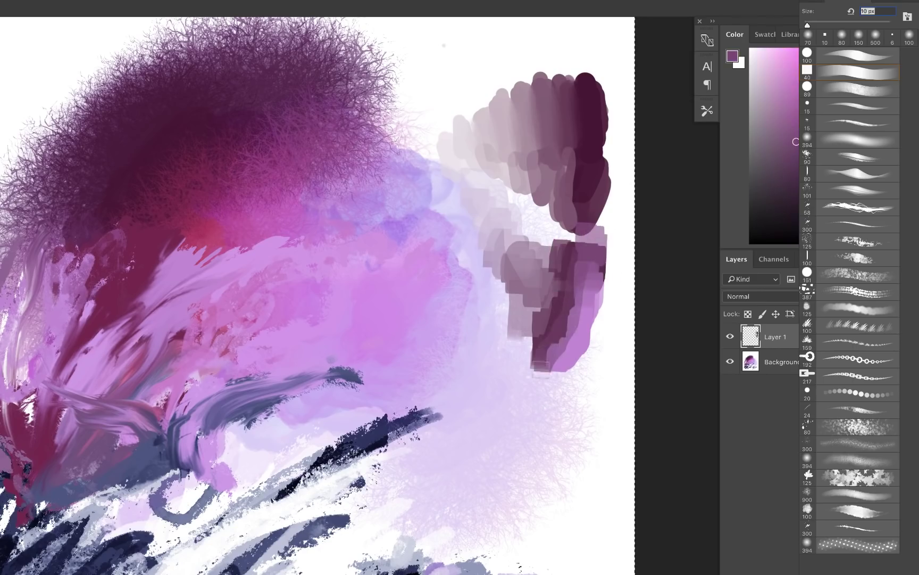
left_click_drag(572, 299, 539, 379)
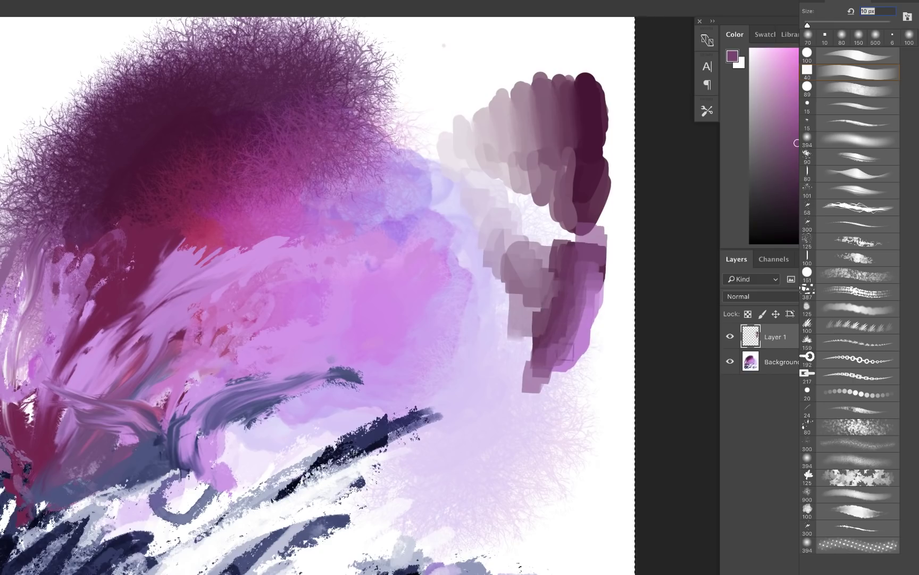
Step: Widen the lower part of the square-brush swatch with sampled lilac and mid-purple strokes
left_click(573, 353, "alt")
mouse_move(572, 353)
left_mouse_down()
mouse_move(542, 398)
mouse_move(566, 381)
mouse_move(601, 306)
mouse_move(534, 387)
left_mouse_up()
left_click(575, 337, "alt")
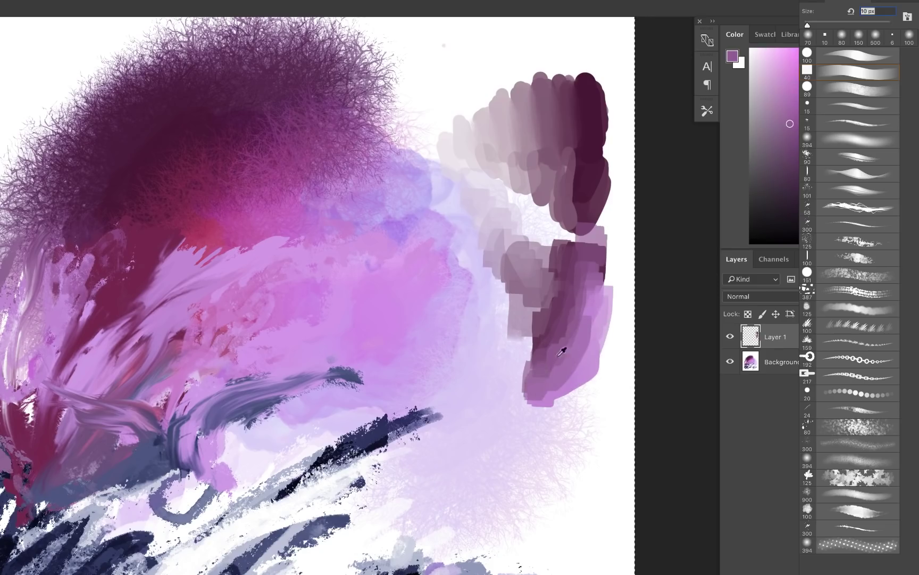
left_click(587, 365, "alt")
mouse_move(587, 365)
left_mouse_down()
mouse_move(584, 385)
mouse_move(553, 410)
left_mouse_up()
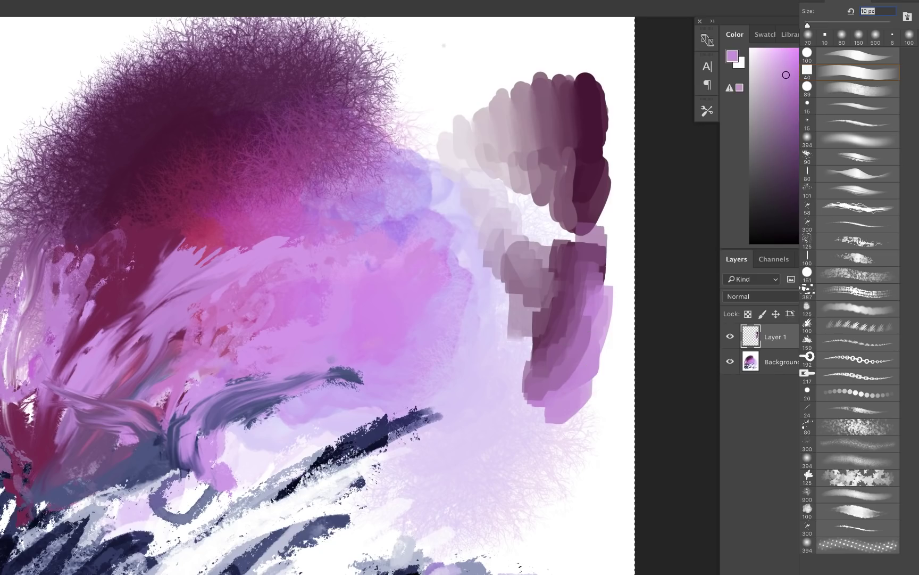
Step: Choose the 89 px textured round brush and paint a sampled dark purple stroke around the outer edge and top of the round-brush swatch
right_click(107, 267)
left_click(201, 428)
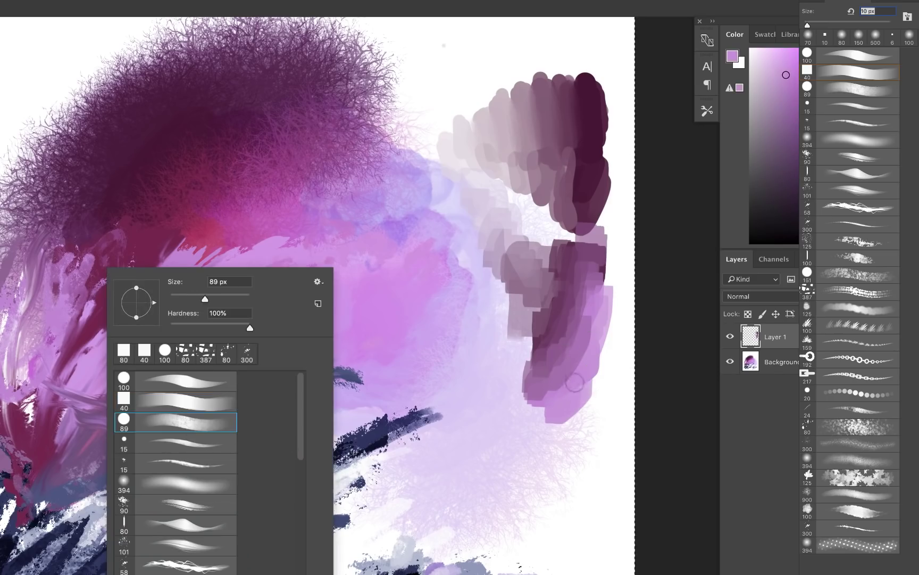
left_click(574, 382)
left_click(571, 294, "alt")
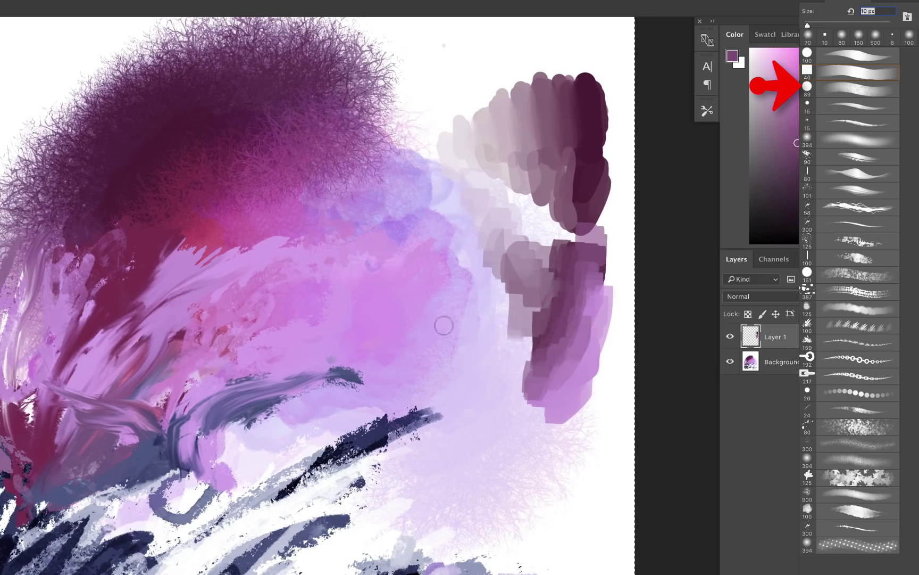
right_click(341, 330)
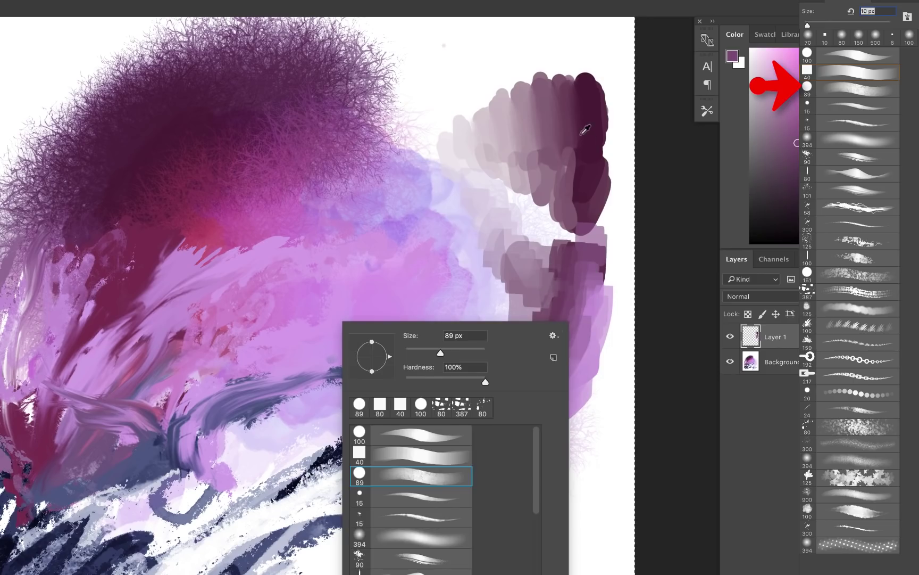
left_click(585, 129, "alt")
mouse_move(613, 175)
left_mouse_down()
mouse_move(606, 52)
mouse_move(464, 90)
left_mouse_up()
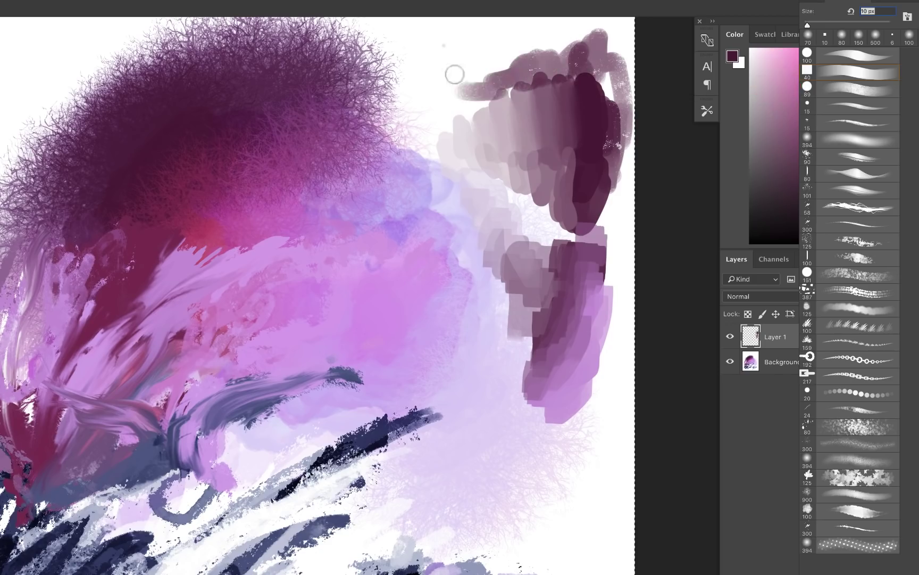
Step: Darken the upper outer edge of the round-brush swatch with strokes of sampled deep purple
left_click(472, 70, "alt")
left_click(594, 123, "alt")
mouse_move(594, 71)
left_mouse_down()
mouse_move(602, 70)
mouse_move(610, 107)
left_mouse_up()
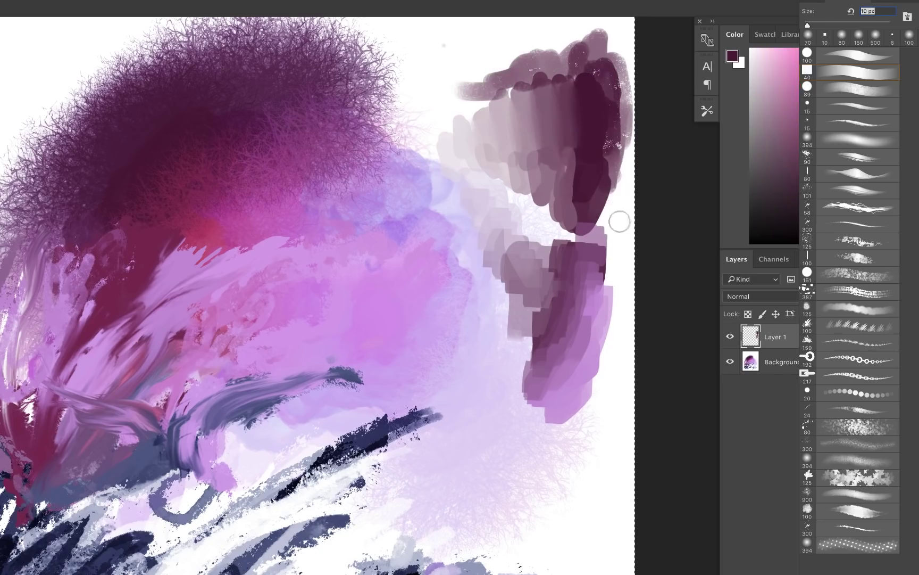
Step: Cover the canvas corner above and beside the round-brush swatch with sampled dark purple and blend in sampled mauve strokes
left_click_drag(618, 272, 360, 379)
scroll(359, 379, "up", 1)
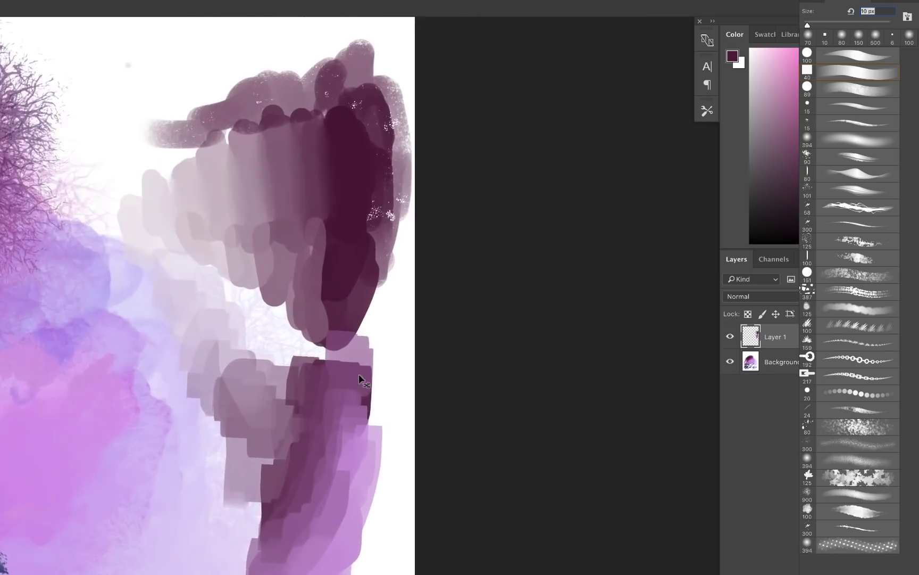
left_click(371, 204, "alt")
mouse_move(371, 204)
left_mouse_down()
mouse_move(390, 307)
mouse_move(383, 404)
mouse_move(376, 221)
mouse_move(410, 255)
mouse_move(319, 58)
mouse_move(372, 48)
mouse_move(268, 47)
mouse_move(287, 27)
mouse_move(364, 53)
mouse_move(372, 79)
mouse_move(308, 108)
mouse_move(214, 87)
mouse_move(231, 135)
left_mouse_up()
left_click(230, 80, "alt")
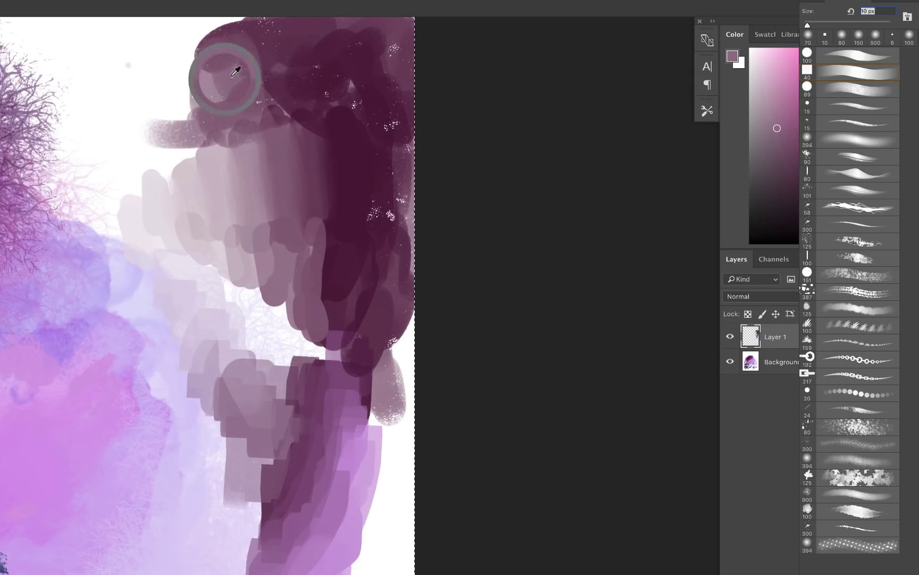
left_click_drag(261, 64, 263, 47)
mouse_move(312, 100)
left_mouse_down()
mouse_move(292, 91)
mouse_move(310, 120)
left_mouse_up()
Step: Try a ring-shaped textured stroke over the square-brush swatch in a sampled plum tone and undo it
left_click(296, 86, "alt")
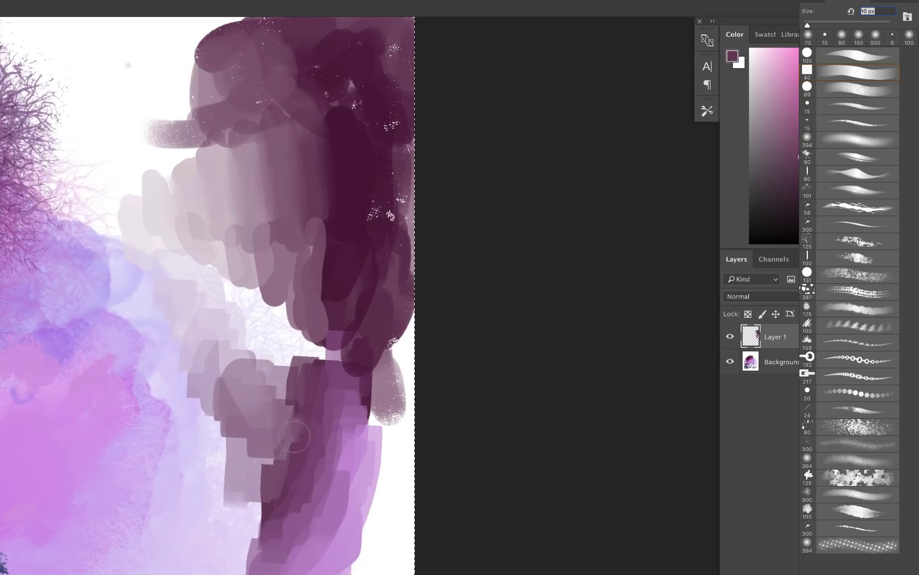
left_click_drag(240, 535, 238, 445)
key("super+z")
mouse_move(238, 523)
left_mouse_down()
mouse_move(277, 385)
mouse_move(205, 468)
left_mouse_up()
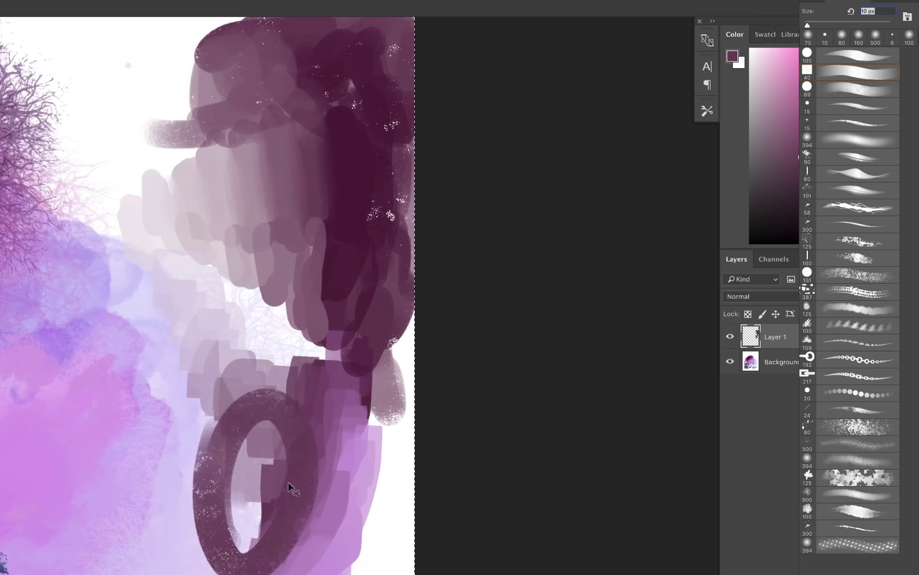
key("ctrl+z")
Step: Extend the upper swatch outward with sampled mauve strokes and blend a violet patch into its dark top using the textured round brush
left_click(243, 85, "alt")
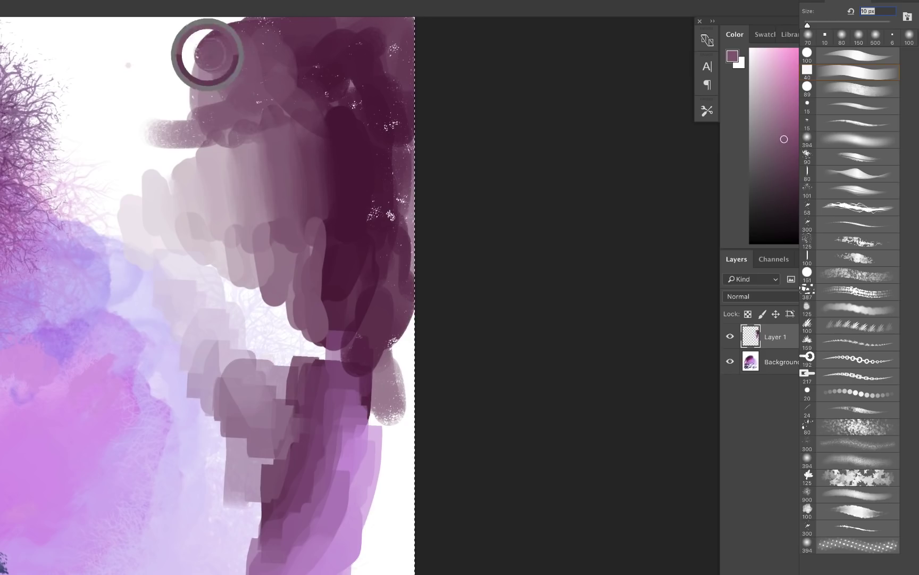
mouse_move(206, 51)
left_mouse_down()
mouse_move(165, 48)
mouse_move(143, 122)
mouse_move(126, 139)
mouse_move(109, 49)
mouse_move(207, 27)
mouse_move(152, 80)
mouse_move(229, 24)
mouse_move(175, 43)
mouse_move(203, 40)
mouse_move(223, 22)
mouse_move(300, 38)
mouse_move(250, 24)
mouse_move(227, 51)
mouse_move(242, 33)
mouse_move(311, 43)
mouse_move(209, 50)
mouse_move(173, 97)
left_mouse_up()
left_click(347, 56, "alt")
left_click(55, 343, "alt")
key("ctrl+z")
left_click(220, 49, "alt")
left_click(234, 53, "alt")
left_click(183, 32, "alt")
left_click_drag(176, 43, 143, 76)
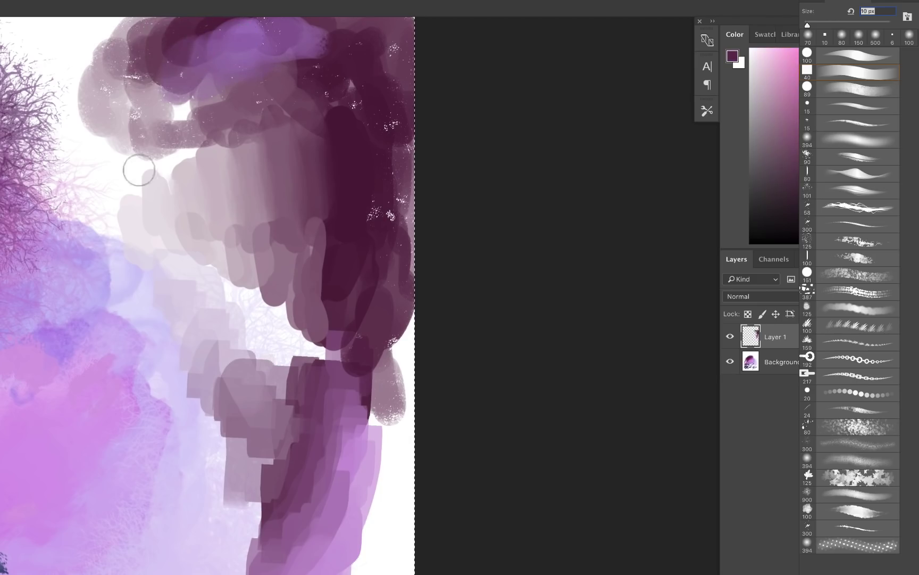
Step: Choose the 15 px round brush and try freehand strokes over the edge of the painting, undoing each one
right_click(139, 170)
left_click(230, 348)
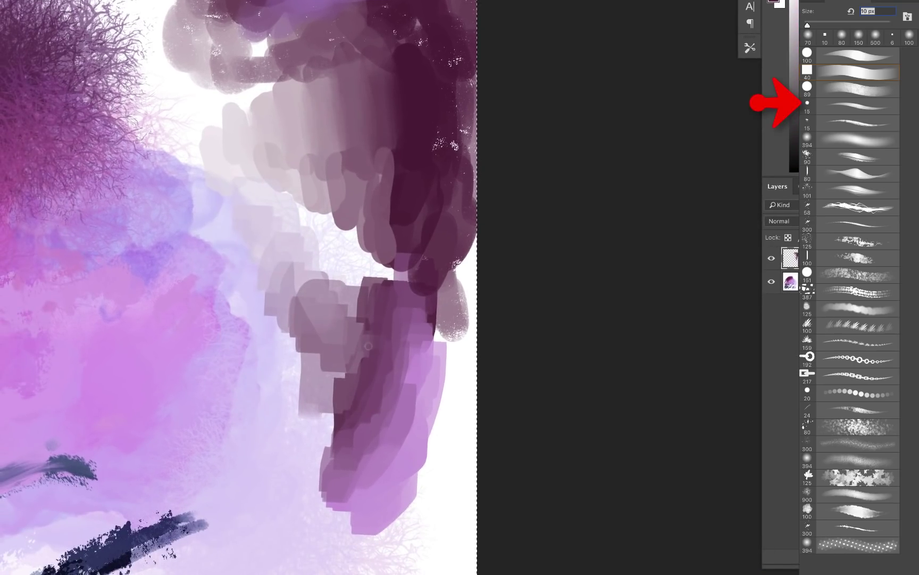
mouse_move(226, 301)
left_mouse_down()
mouse_move(255, 419)
mouse_move(231, 252)
mouse_move(260, 456)
left_mouse_up()
key("super+z")
mouse_move(235, 246)
left_mouse_down()
mouse_move(278, 462)
mouse_move(214, 262)
mouse_move(239, 512)
mouse_move(249, 285)
left_mouse_up()
key("super+z")
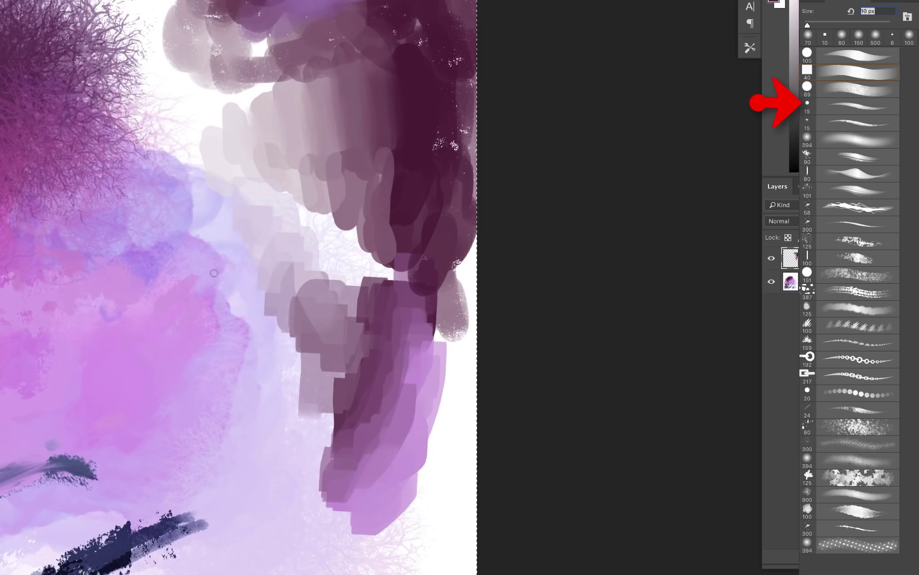
Step: Choose the irregular-tipped 15 px brush and try several long strokes over the pale lilac area, undoing each one
right_click(216, 272)
left_click(307, 457)
left_click_drag(208, 205, 269, 415)
key("super+z")
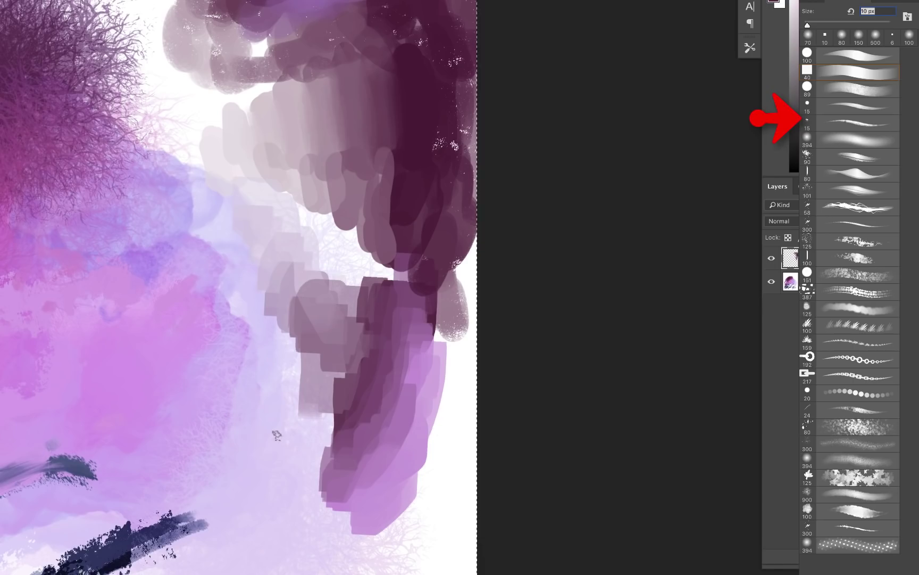
mouse_move(248, 257)
left_mouse_down()
mouse_move(261, 383)
mouse_move(246, 446)
mouse_move(232, 327)
mouse_move(240, 524)
left_mouse_up()
key("super+z")
mouse_move(219, 267)
left_mouse_down()
mouse_move(234, 370)
mouse_move(232, 318)
mouse_move(274, 487)
left_mouse_up()
key("super+z")
mouse_move(245, 246)
left_mouse_down()
mouse_move(263, 380)
mouse_move(248, 418)
mouse_move(242, 186)
mouse_move(285, 426)
mouse_move(235, 383)
mouse_move(248, 162)
mouse_move(283, 530)
mouse_move(236, 367)
left_mouse_up()
key("super+z")
key("super+z")
key("super+z")
Step: Choose the 394 px soft round brush with 0% hardness and undo a test stroke over the painting
right_click(264, 250)
left_click(338, 455)
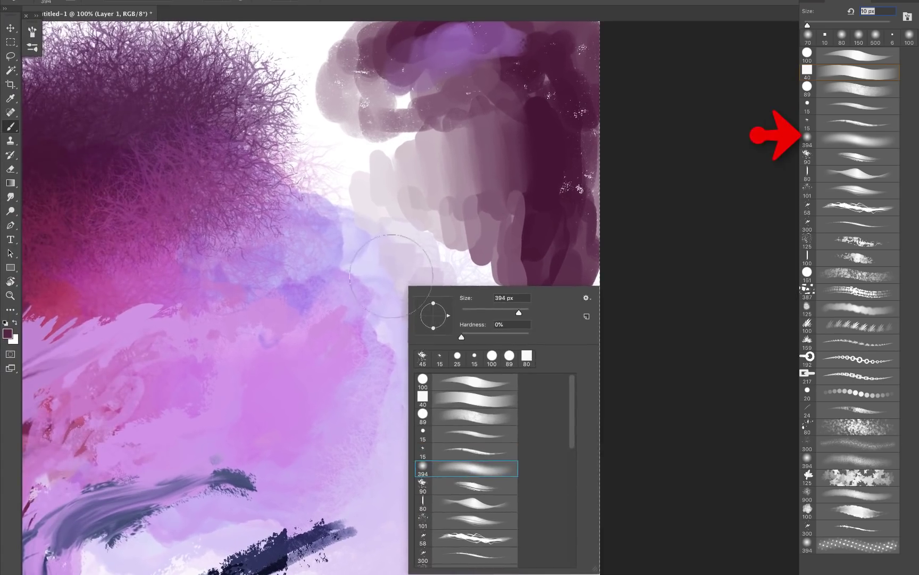
left_click_drag(243, 232, 335, 353)
key("super+z")
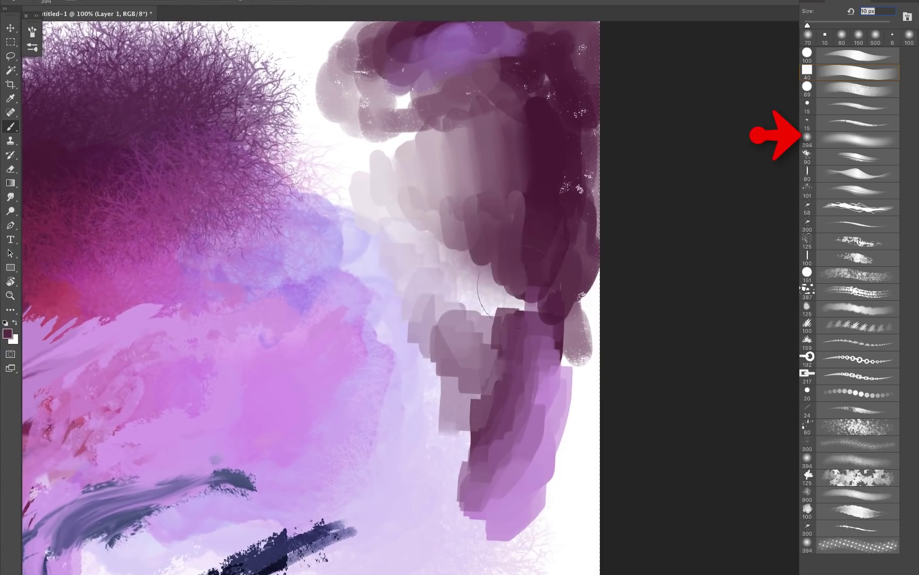
Step: Blend the pale and dark areas of the round-brush swatch with soft strokes of sampled mauve and deep purple
left_click(460, 163, "alt")
mouse_move(439, 169)
left_mouse_down()
mouse_move(389, 188)
mouse_move(398, 194)
mouse_move(366, 164)
mouse_move(428, 131)
mouse_move(488, 198)
mouse_move(469, 228)
mouse_move(510, 214)
mouse_move(492, 248)
mouse_move(464, 254)
mouse_move(463, 282)
mouse_move(515, 267)
left_mouse_up()
key("super+z")
left_click(390, 182, "alt")
left_click(538, 200, "alt")
left_click(544, 126, "alt")
mouse_move(524, 126)
left_mouse_down()
mouse_move(433, 104)
mouse_move(375, 137)
left_mouse_up()
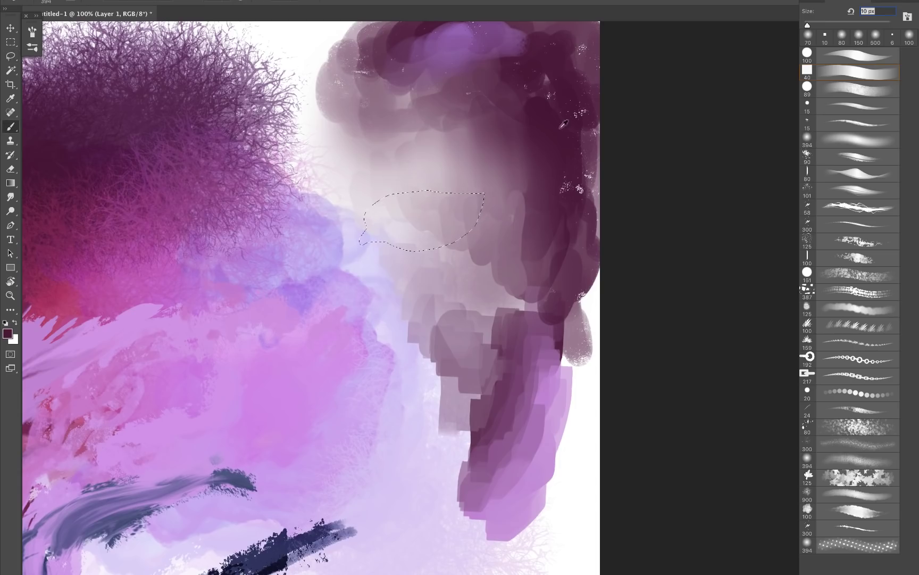
Step: Build an eye on the swatch by painting sampled dark purple inside lassoed shapes for the socket, lid line and pupil
left_click(550, 121, "alt")
mouse_move(375, 217)
left_mouse_down()
mouse_move(395, 198)
mouse_move(359, 213)
mouse_move(452, 203)
left_mouse_up()
key("l")
left_click(422, 235)
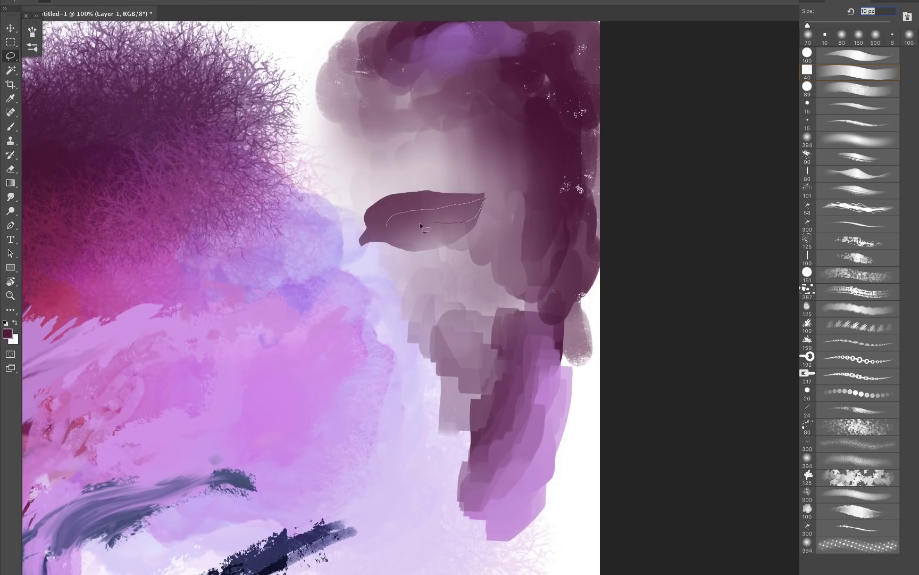
left_click(10, 128)
mouse_move(479, 204)
left_mouse_down()
mouse_move(387, 230)
mouse_move(386, 205)
left_mouse_up()
key("l")
left_click(10, 127)
Step: Lasso a forehead shape above the eye and shade it softly from pale mauve to darker purple
key("l")
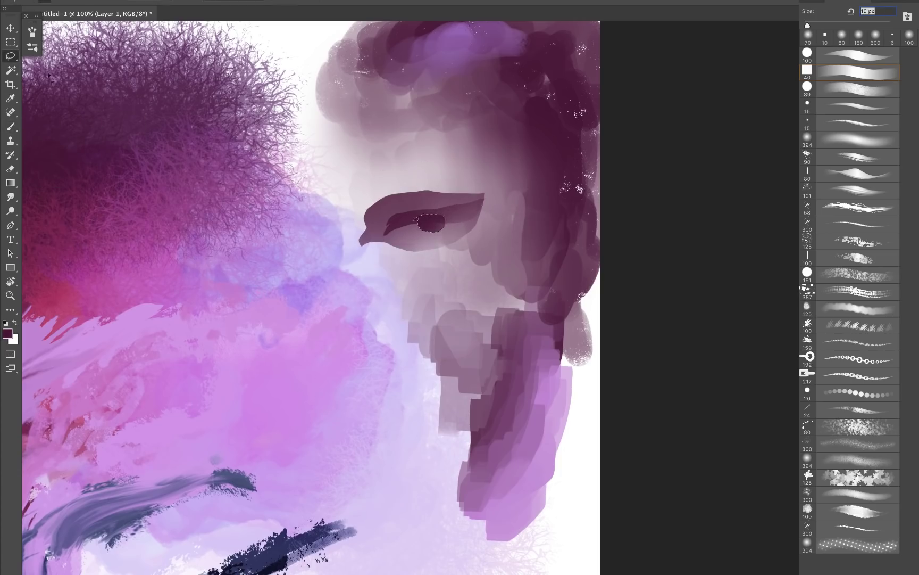
left_click_drag(462, 59, 303, 241)
left_click(10, 127)
mouse_move(492, 74)
left_mouse_down()
mouse_move(355, 158)
mouse_move(404, 80)
left_mouse_up()
left_click(325, 160, "alt")
Step: Lasso the far eye socket beside the nose bridge and fill it with sampled dark purple
key("l")
mouse_move(347, 239)
left_mouse_down()
mouse_move(274, 216)
mouse_move(290, 237)
left_mouse_up()
left_click(10, 126)
left_click(64, 154, "alt")
Step: Lasso a nose shape below the eyes and paint it with a sampled pale beige-mauve
left_click(10, 57)
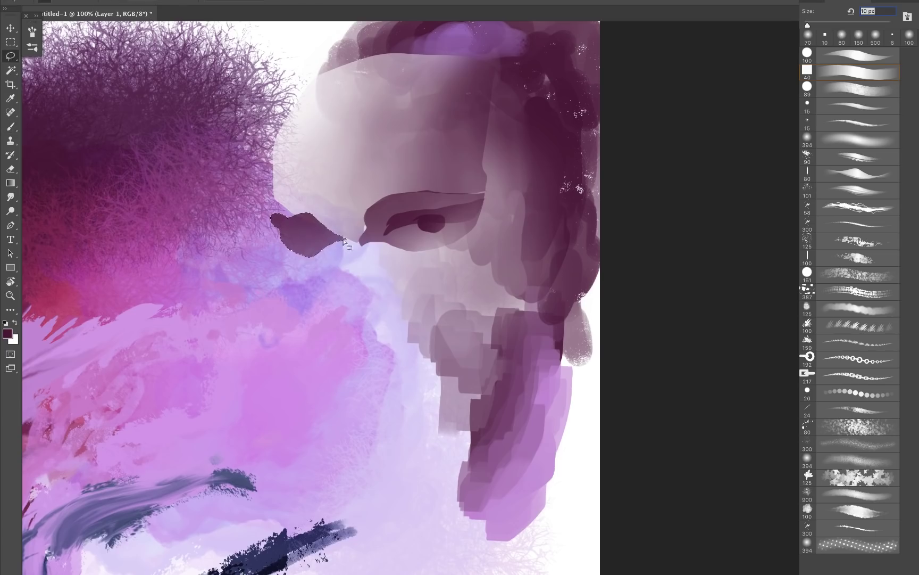
key("b")
mouse_move(381, 304)
left_mouse_down()
mouse_move(363, 242)
mouse_move(341, 330)
left_mouse_up()
left_click(302, 166, "alt")
left_click(391, 218, "alt")
Step: Shade the cheek around the nose and below the near eye with soft strokes of sampled mid purple
left_click(215, 0)
left_click(250, 11)
left_click(369, 237, "alt")
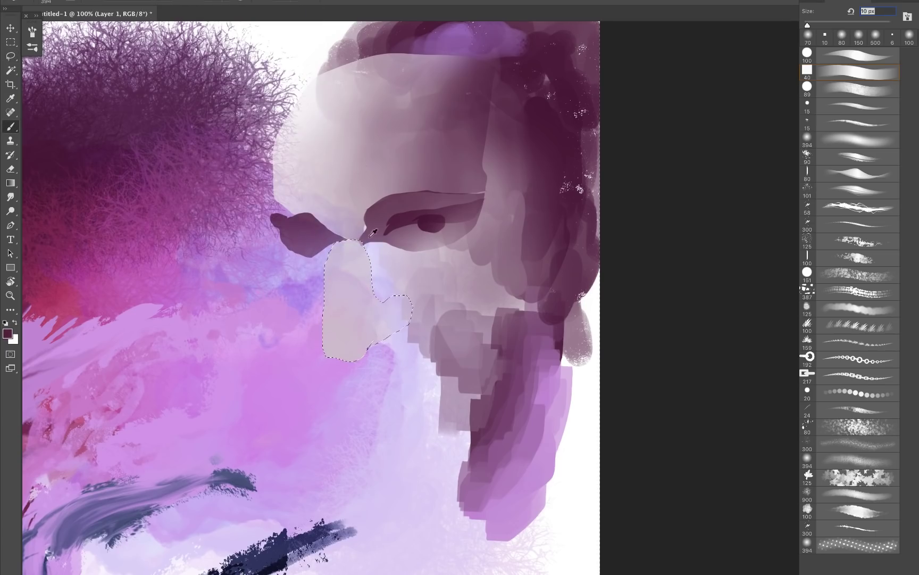
left_click_drag(397, 245, 394, 420)
left_click(524, 303, "alt")
left_click_drag(389, 299, 407, 357)
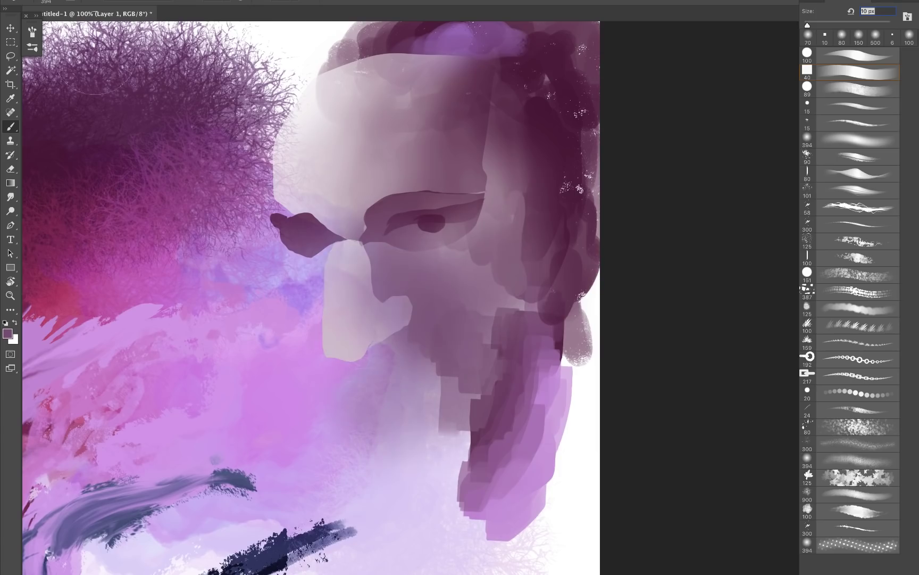
Step: Lasso a curved shadow beneath the cheekbone and paint it with sampled dark purple
key("l")
left_click(11, 126)
left_click(544, 157, "alt")
left_click_drag(515, 226, 485, 343)
Step: Lasso the mouth line and the small shadow beneath the lower lip and fill both with dark purple
left_click(11, 56)
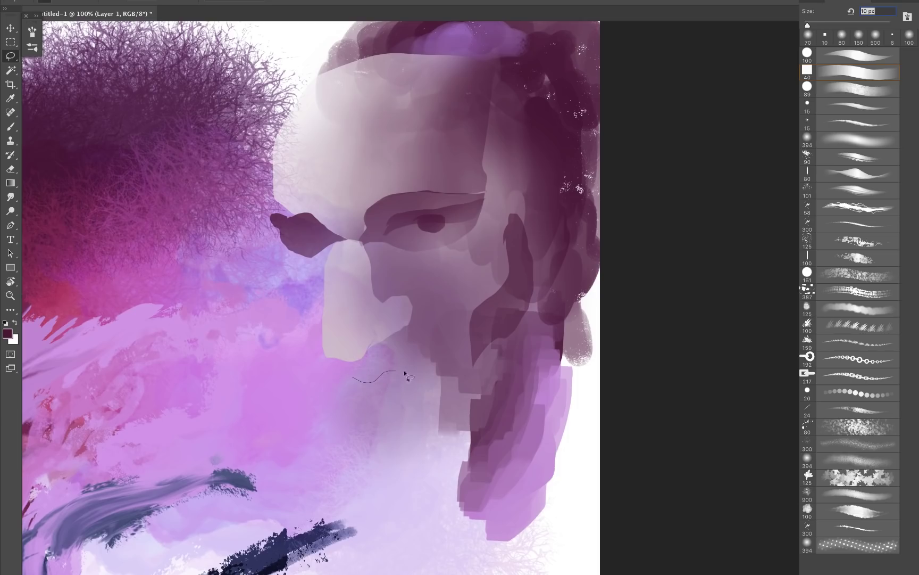
left_click_drag(360, 395, 356, 388)
key("b")
key("alt+BackSpace")
key("l")
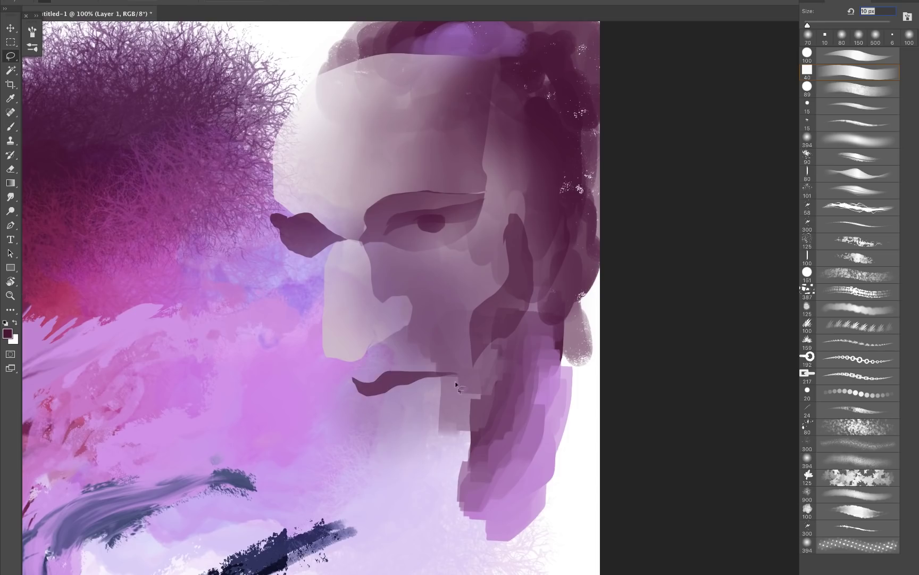
left_click(7, 131)
key("alt+BackSpace")
Step: Lasso the lower face from eye to chin and shade the jaw and cheeks with sampled mauve tones
left_click(11, 56)
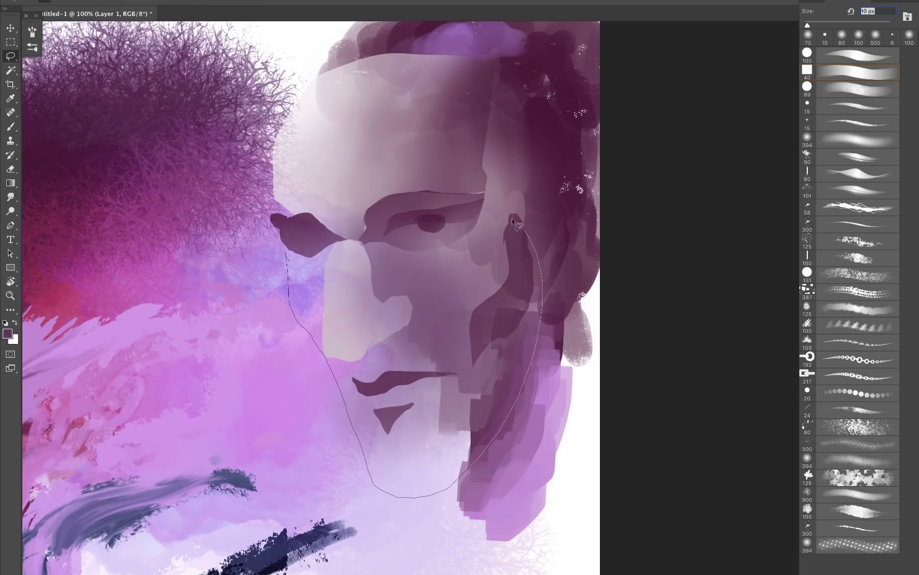
left_click_drag(513, 220, 290, 257)
left_click(10, 130)
left_click_drag(324, 367, 468, 495)
left_click(583, 322, "alt")
mouse_move(520, 237)
left_mouse_down()
mouse_move(502, 290)
mouse_move(400, 339)
left_mouse_up()
left_click(580, 341, "alt")
mouse_move(463, 441)
left_mouse_down()
mouse_move(368, 485)
mouse_move(278, 298)
left_mouse_up()
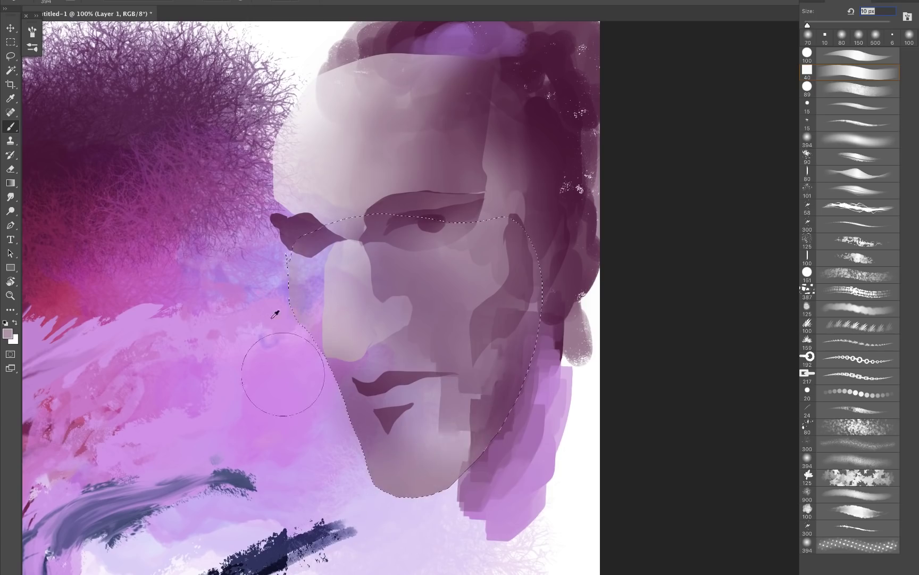
Step: Brighten the far cheek and jaw edge with light pink soft strokes, and clear the face selection
left_click(273, 318, "alt")
left_click_drag(292, 255, 325, 383)
left_click_drag(362, 474, 298, 368)
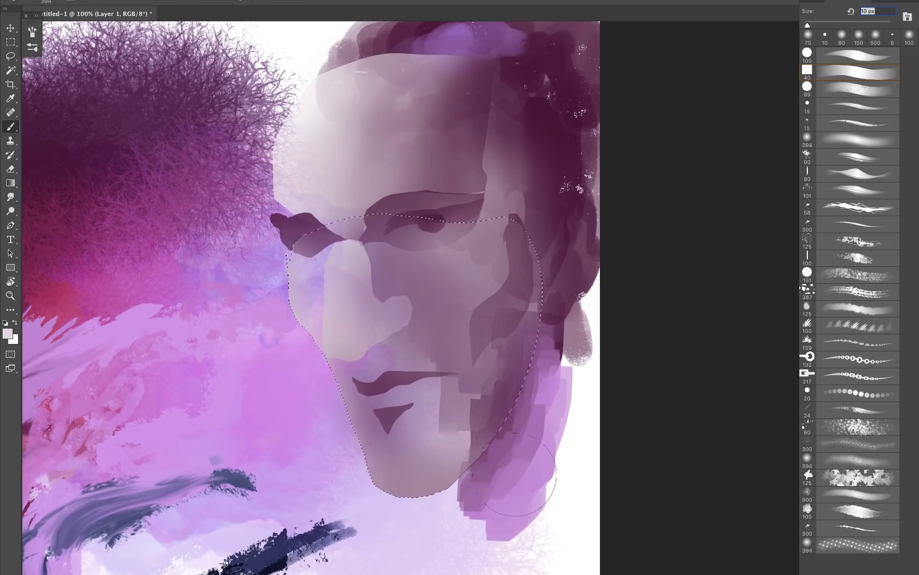
key("ctrl+d")
Step: Lasso a collar shape behind the jaw on the near side and paint it with sampled dark purple
key("l")
left_click_drag(529, 384, 626, 285)
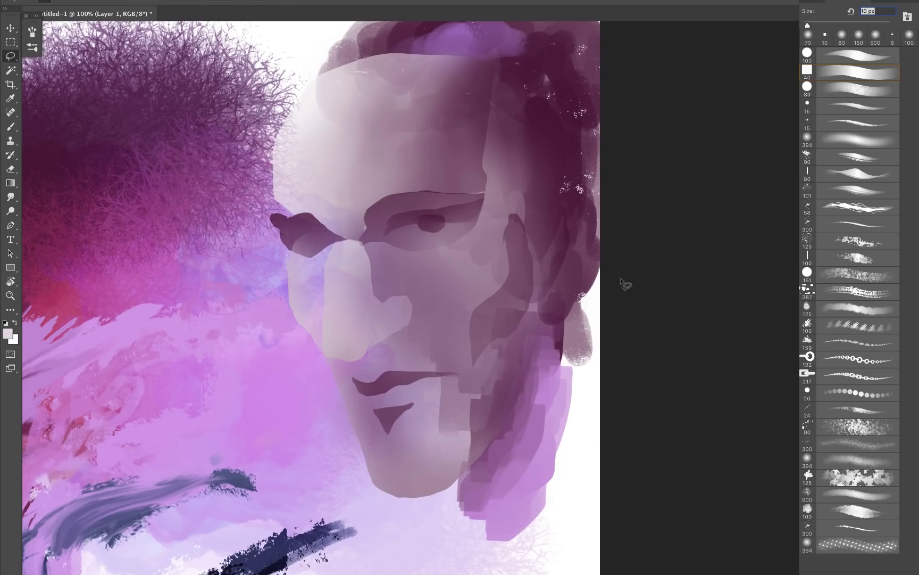
key("b")
left_click(553, 314, "alt")
mouse_move(551, 346)
left_mouse_down()
mouse_move(500, 426)
mouse_move(505, 495)
left_mouse_up()
Step: Lasso the neck and far collar below the chin and paint the area with soft dark purple strokes
left_click(18, 55)
left_click_drag(347, 408, 260, 485)
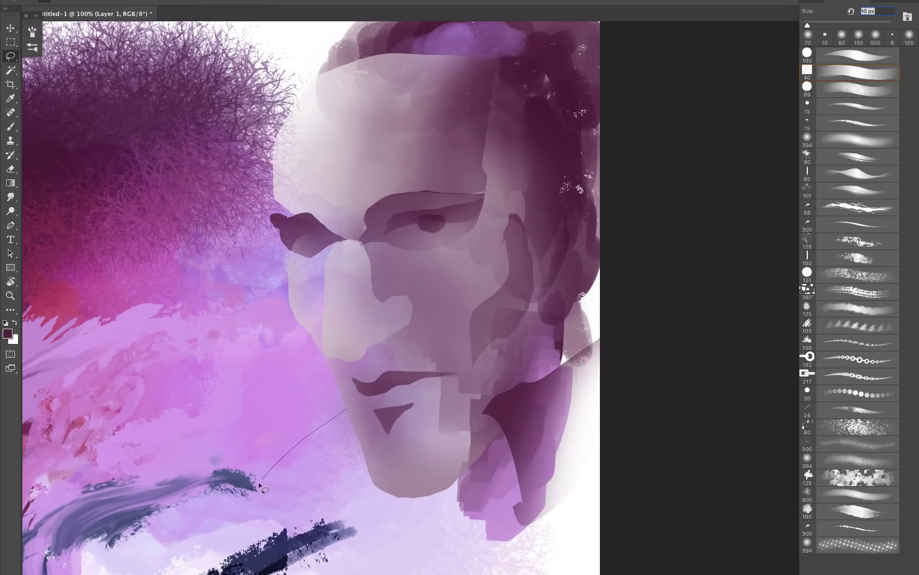
left_click_drag(349, 413, 348, 409)
key("b")
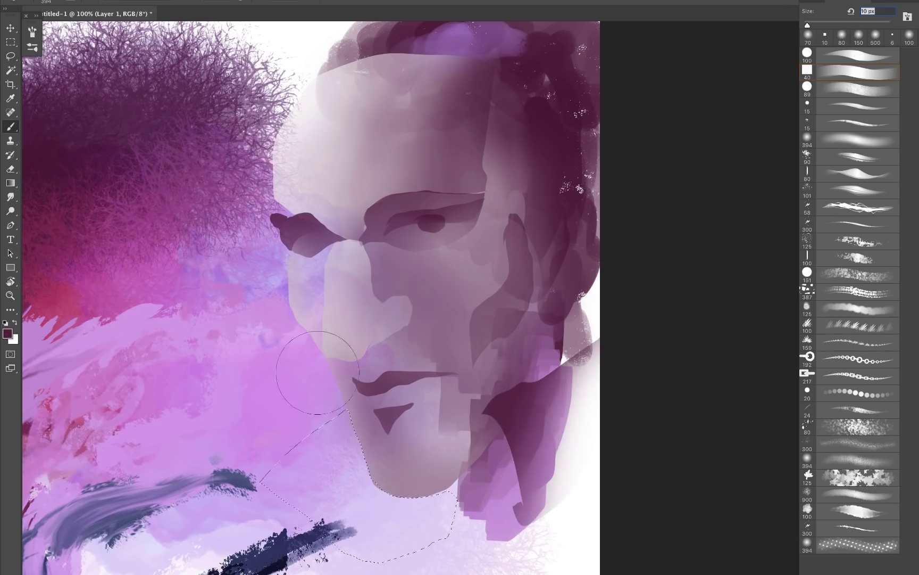
mouse_move(298, 452)
left_mouse_down()
mouse_move(372, 522)
mouse_move(426, 511)
left_mouse_up()
Step: Lasso the shadow under the far eye, paint it with a sampled muted purple, and clear the selection
key("l")
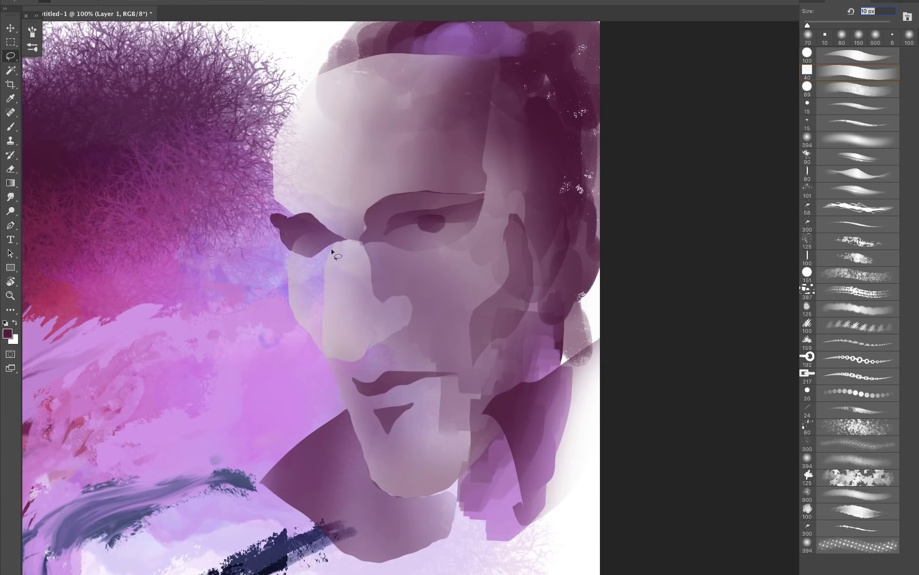
key("b")
left_click(321, 249, "alt")
left_click_drag(282, 367, 340, 261)
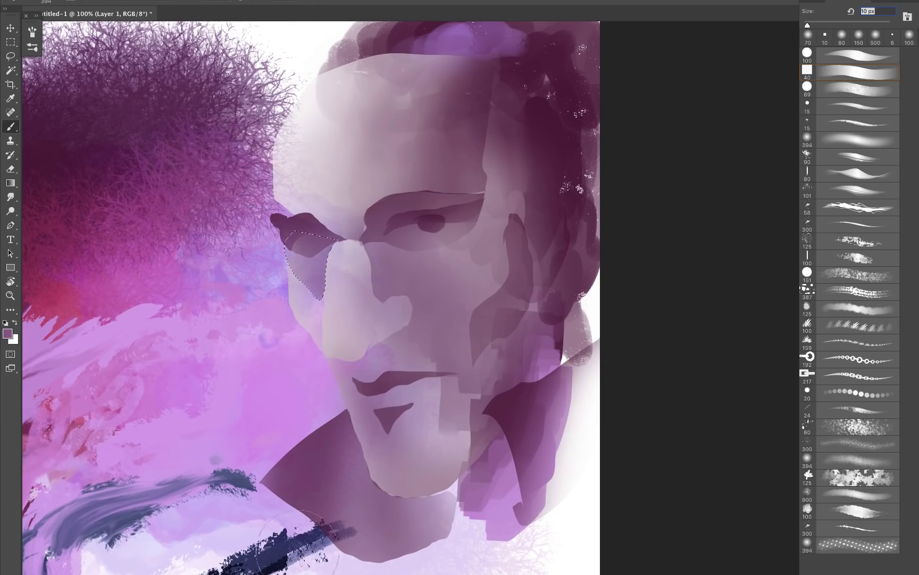
key("super+d")
Step: Choose the 90 px bristle brush and paint sweeping purple hair strokes rising from the forehead, undoing one of them
key("ctrl+minus")
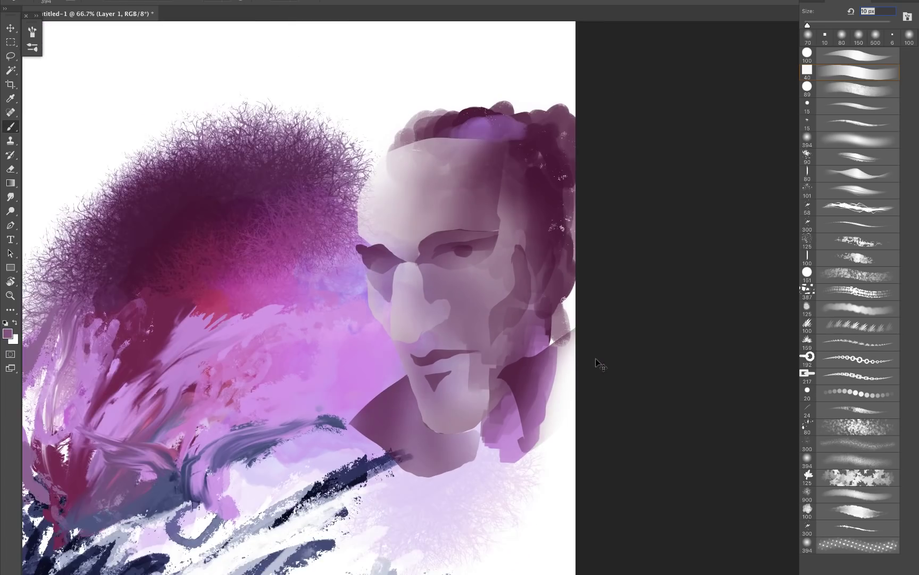
right_click(333, 344)
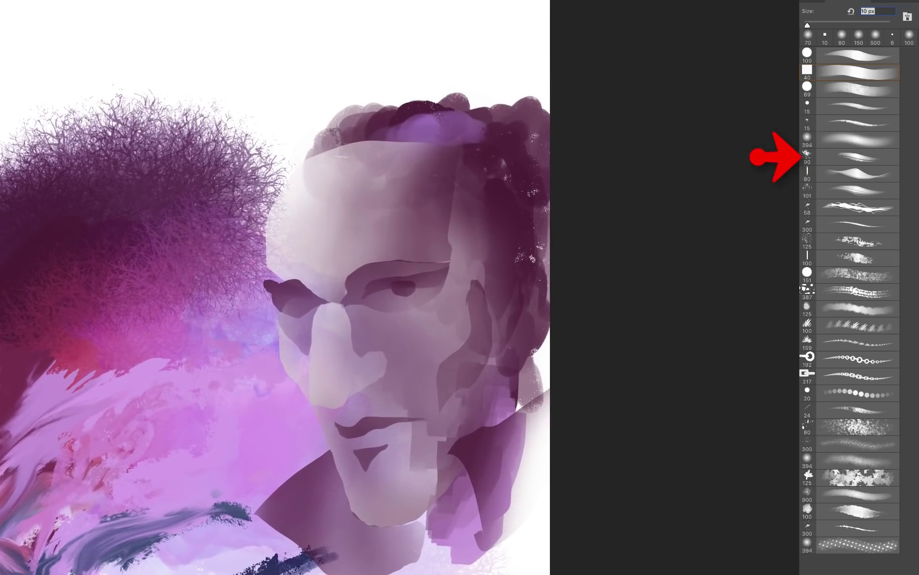
left_click_drag(333, 139, 461, 30)
mouse_move(350, 120)
left_mouse_down()
mouse_move(382, 73)
mouse_move(492, 29)
left_mouse_up()
left_click_drag(379, 79, 495, 26)
mouse_move(495, 27)
left_mouse_down()
mouse_move(392, 74)
mouse_move(367, 100)
left_mouse_up()
key("ctrl+z")
mouse_move(335, 141)
left_mouse_down()
mouse_move(434, 54)
mouse_move(522, 13)
left_mouse_up()
key("f")
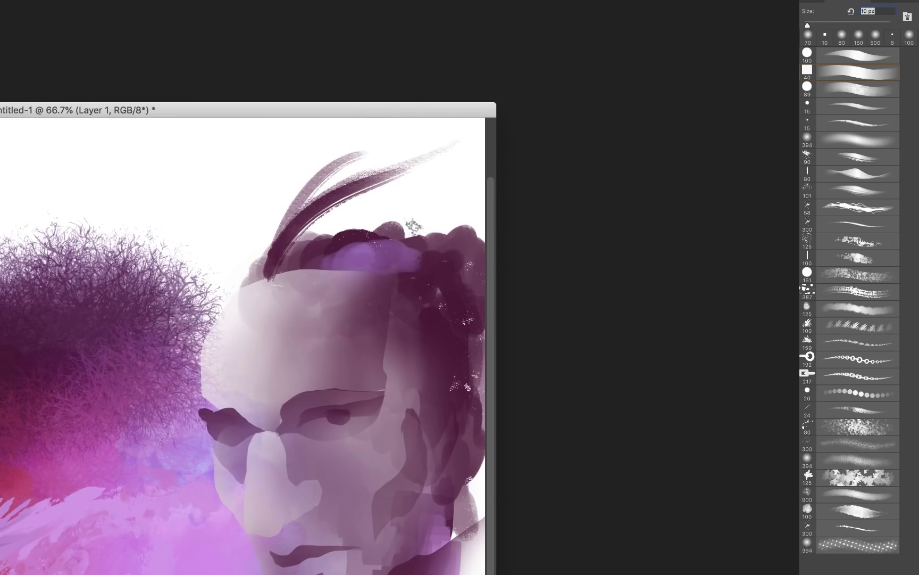
Step: Switch to a full-screen canvas view and paint more purple hair strokes sweeping back from the forehead over the crown
key("f")
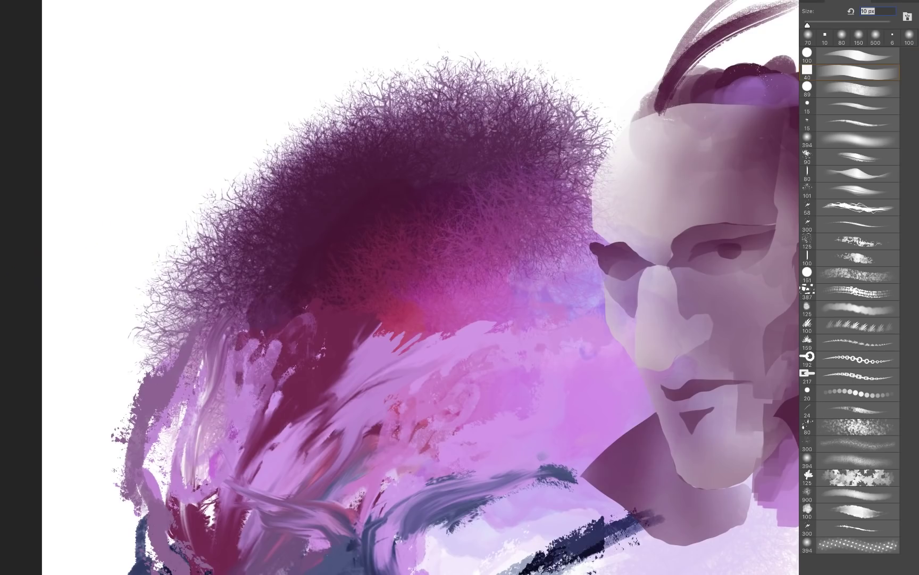
mouse_move(727, 125)
left_mouse_down()
mouse_move(355, 376)
mouse_move(562, 404)
left_mouse_up()
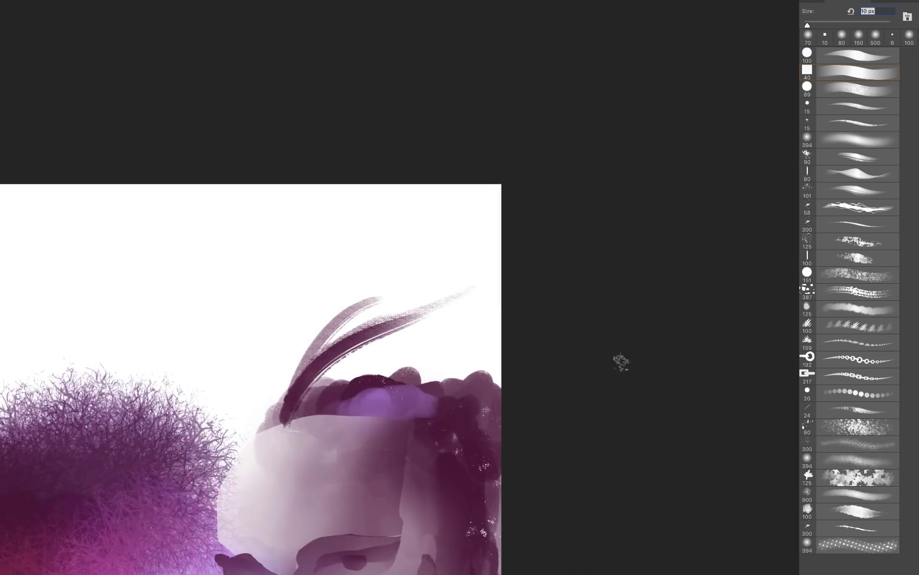
key("super+plus")
left_click_drag(430, 444, 512, 257)
mouse_move(306, 258)
left_mouse_down()
mouse_move(425, 176)
mouse_move(541, 138)
left_mouse_up()
left_click_drag(335, 204, 569, 124)
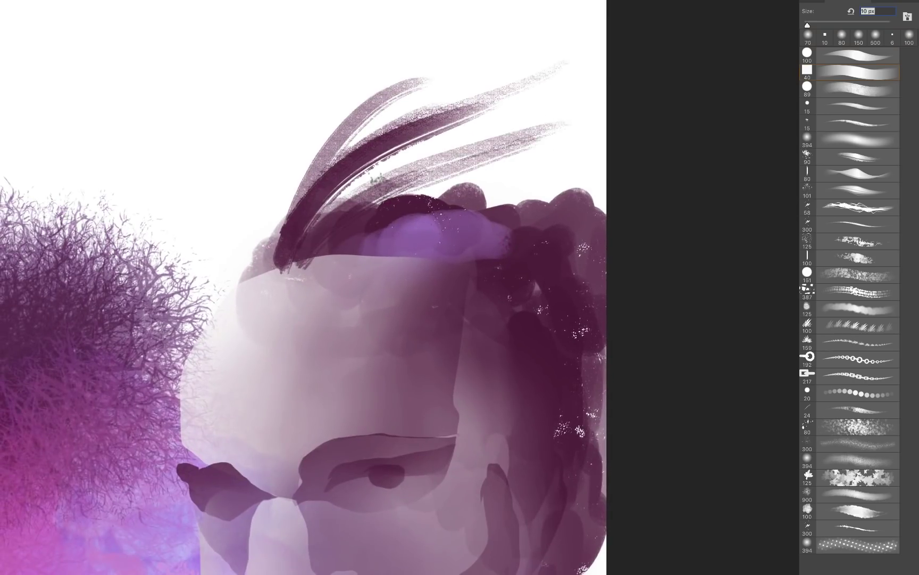
left_click_drag(383, 187, 574, 105)
mouse_move(588, 64)
left_mouse_down()
mouse_move(458, 170)
mouse_move(314, 228)
mouse_move(485, 152)
mouse_move(341, 209)
left_mouse_up()
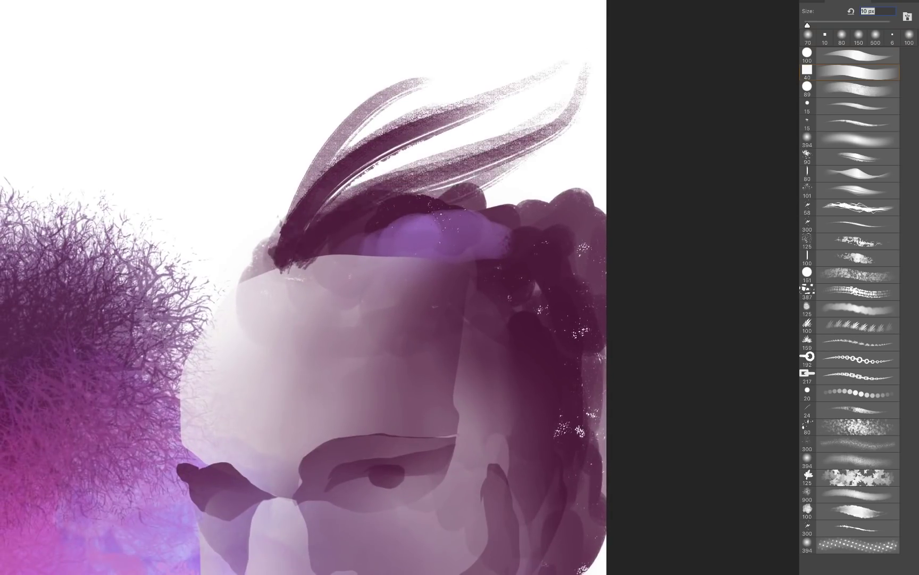
Step: Paint upright tufts of dark purple hair above the forehead and curved locks beside the far temple
mouse_move(281, 257)
left_mouse_down()
mouse_move(276, 212)
mouse_move(289, 145)
left_mouse_up()
left_click_drag(281, 210, 321, 107)
mouse_move(292, 183)
left_mouse_down()
mouse_move(343, 80)
mouse_move(303, 184)
mouse_move(343, 88)
left_mouse_up()
left_click_drag(288, 224, 337, 96)
left_click_drag(273, 272, 322, 127)
mouse_move(292, 146)
left_mouse_down()
mouse_move(266, 235)
mouse_move(226, 234)
mouse_move(292, 78)
mouse_move(250, 30)
mouse_move(240, 212)
mouse_move(263, 80)
mouse_move(213, 186)
mouse_move(215, 264)
mouse_move(159, 213)
mouse_move(157, 170)
mouse_move(170, 117)
mouse_move(218, 271)
left_mouse_up()
mouse_move(190, 230)
left_mouse_down()
mouse_move(220, 285)
mouse_move(194, 293)
mouse_move(173, 322)
mouse_move(187, 340)
left_mouse_up()
mouse_move(219, 277)
left_mouse_down()
mouse_move(176, 351)
mouse_move(191, 274)
left_mouse_up()
Step: Add dark purple shadow strokes along the near temple, cheekbone, nostril, nose bridge and frown lines between the brows
left_click_drag(373, 235, 487, 246)
mouse_move(459, 288)
left_mouse_down()
mouse_move(448, 450)
mouse_move(453, 442)
mouse_move(490, 527)
left_mouse_up()
scroll(491, 479, "down", 5)
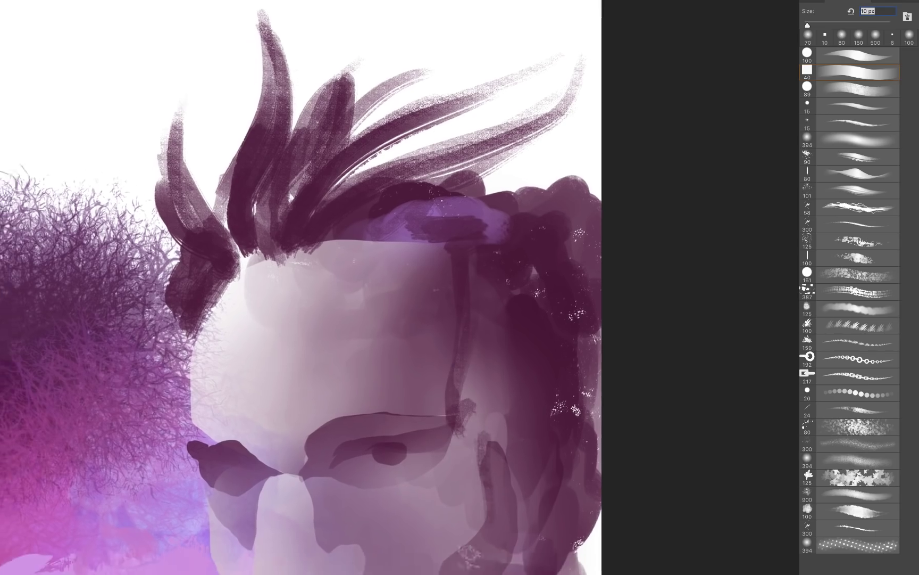
mouse_move(482, 341)
left_mouse_down()
mouse_move(448, 460)
mouse_move(455, 505)
left_mouse_up()
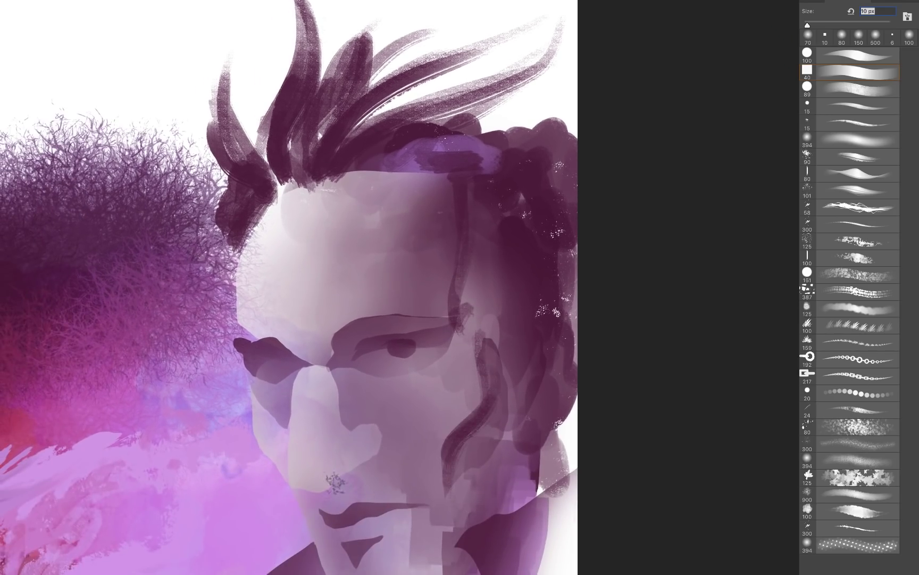
mouse_move(332, 486)
left_mouse_down()
mouse_move(379, 453)
mouse_move(387, 432)
left_mouse_up()
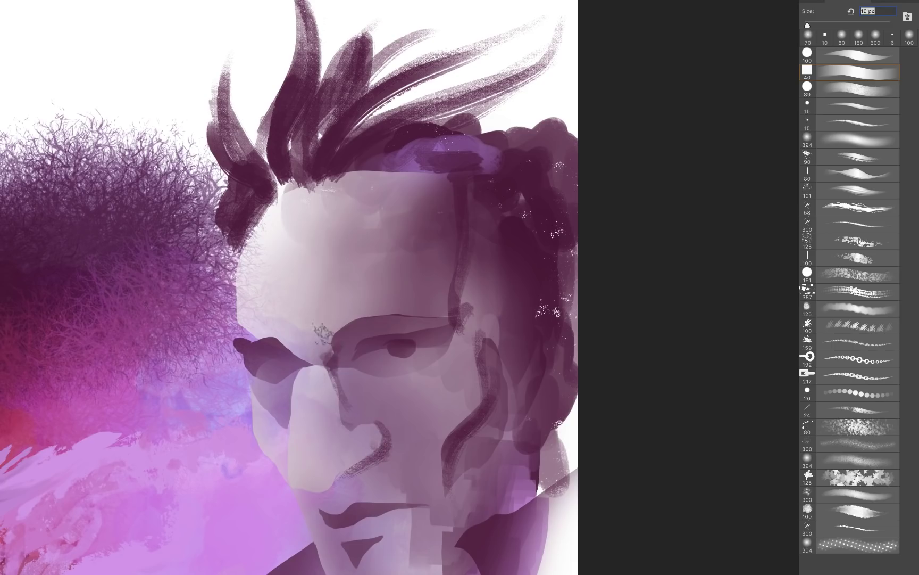
mouse_move(323, 336)
left_mouse_down()
mouse_move(315, 298)
mouse_move(299, 343)
left_mouse_up()
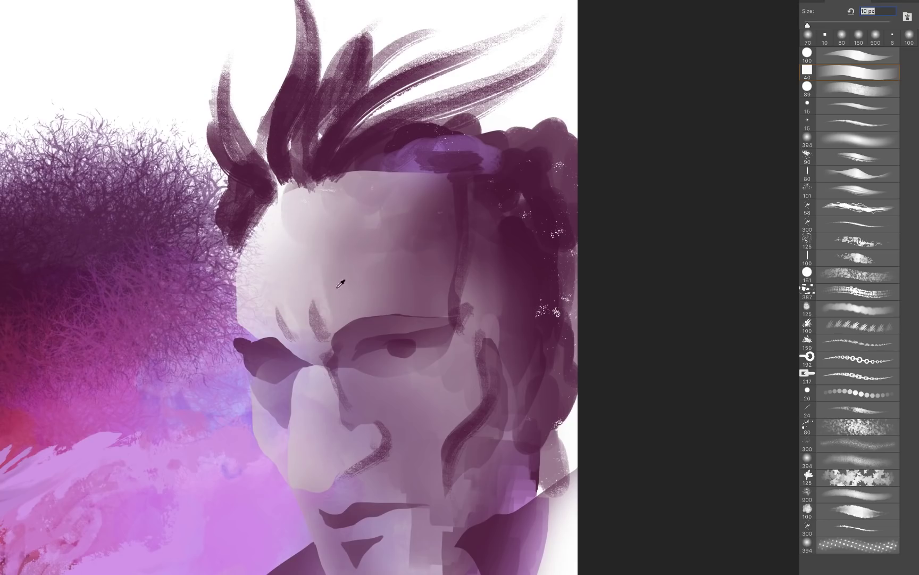
Step: Paint light strokes in a sampled skin tone across the forehead and rework the crease between the brows
left_click(290, 282)
left_click_drag(407, 250, 338, 275)
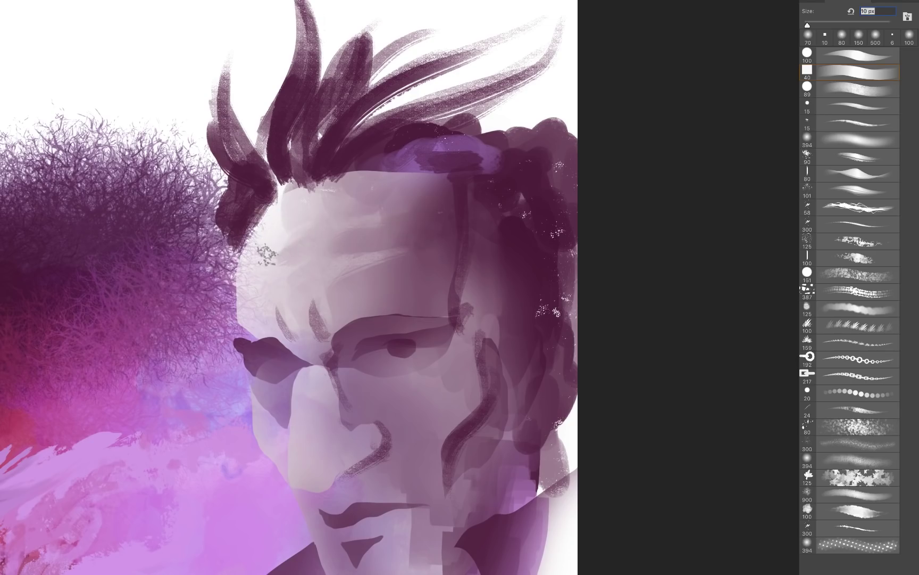
left_click_drag(267, 255, 331, 222)
left_click_drag(254, 258, 256, 295)
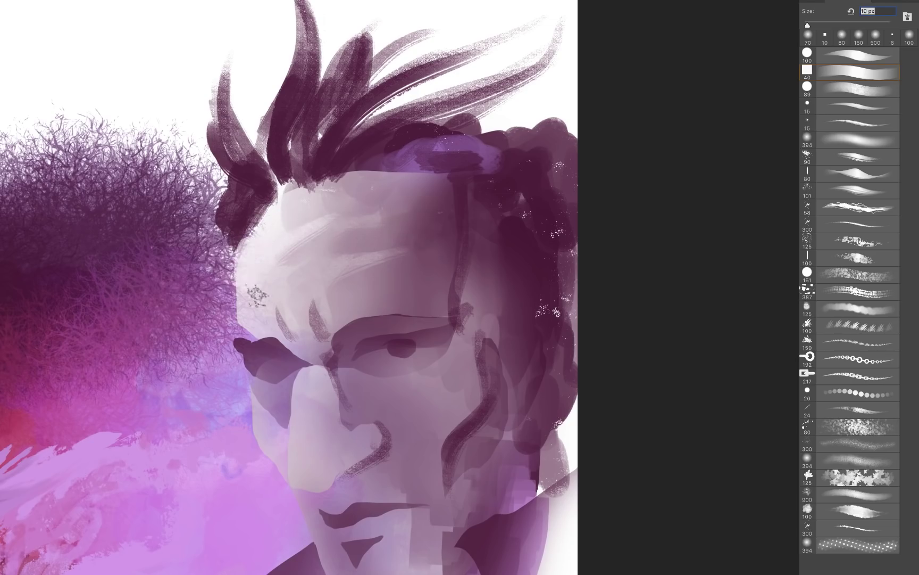
scroll(415, 264, "down", 5)
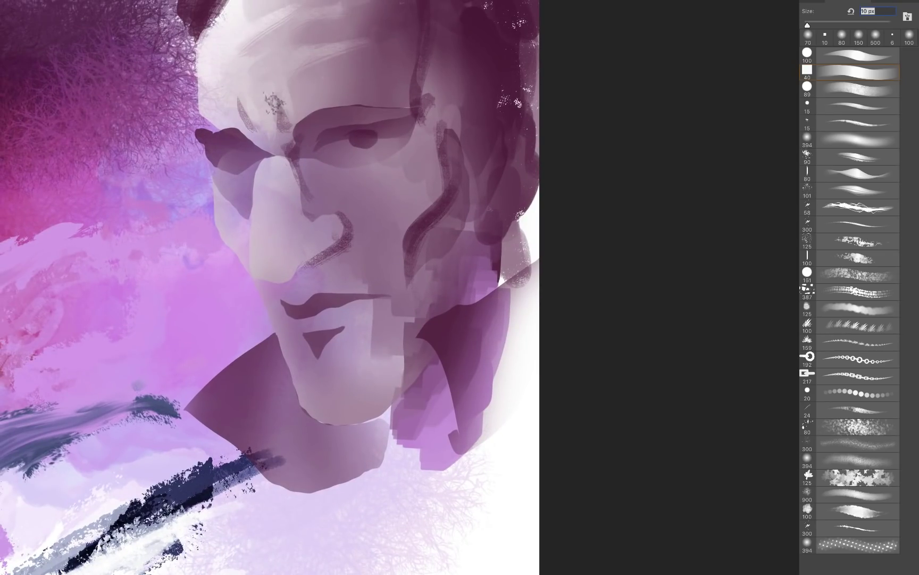
mouse_move(274, 102)
left_mouse_down()
mouse_move(280, 138)
mouse_move(273, 124)
left_mouse_up()
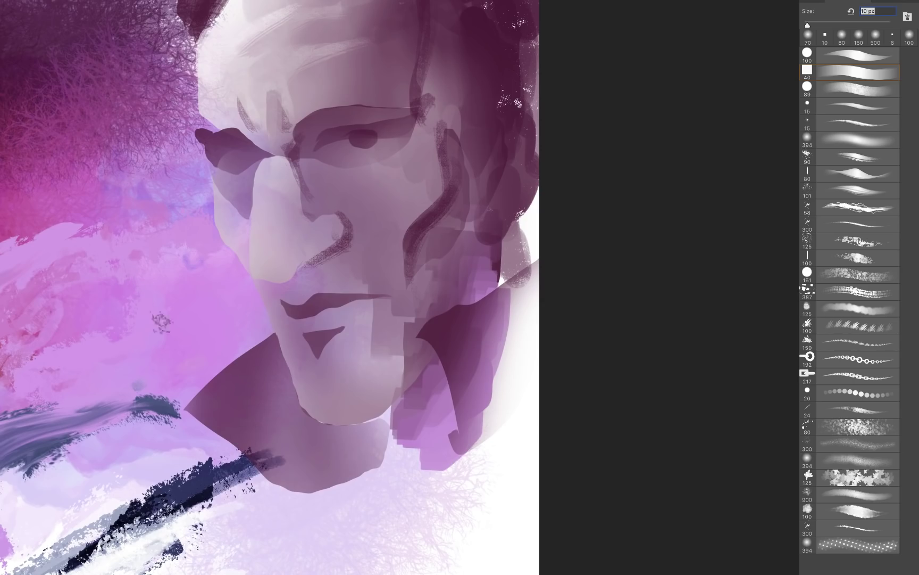
Step: Paint a tapered dark purple stroke and faint whitish strokes diagonally below the near collar
scroll(509, 378, "down", 8)
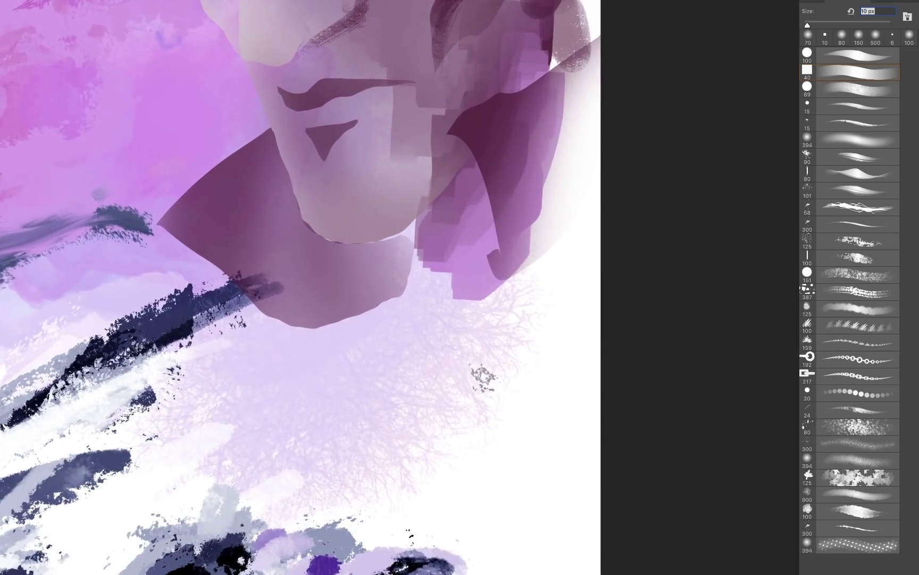
mouse_move(483, 377)
left_mouse_down()
mouse_move(441, 410)
mouse_move(489, 355)
mouse_move(367, 522)
mouse_move(505, 368)
mouse_move(533, 350)
left_mouse_up()
mouse_move(389, 508)
left_mouse_down()
mouse_move(485, 412)
mouse_move(539, 379)
left_mouse_up()
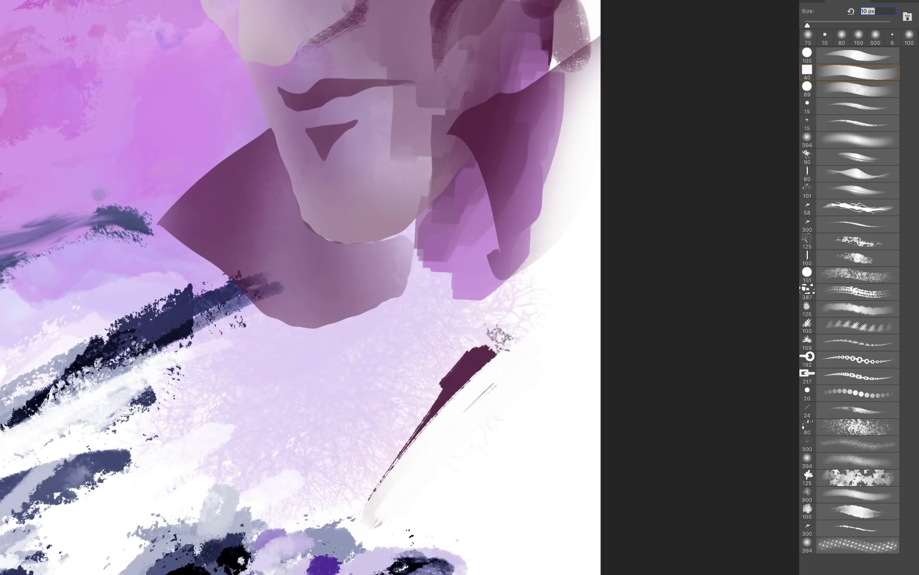
Step: Sample the dark purple of the hair and paint it along the near side of the forehead's hairline
left_click_drag(391, 16, 401, 316)
left_click(397, 124, "alt")
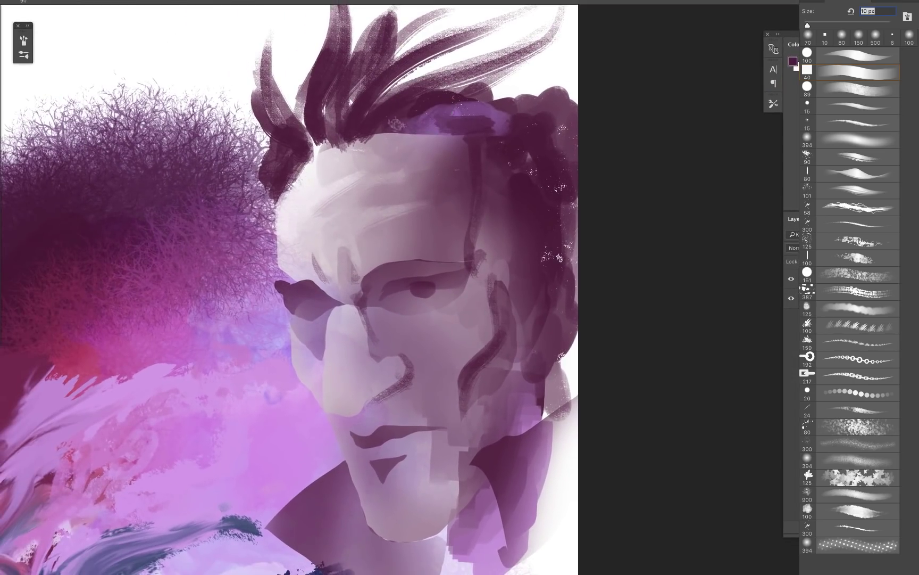
left_click_drag(390, 124, 461, 137)
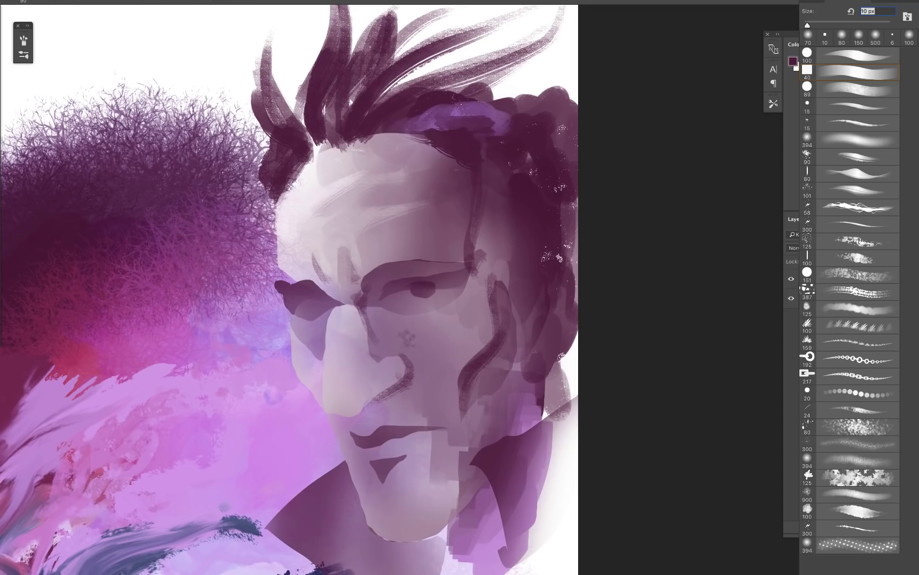
Step: Choose the narrow 80 px brush preset with 100% hardness and adjust its tip angle
right_click(311, 223)
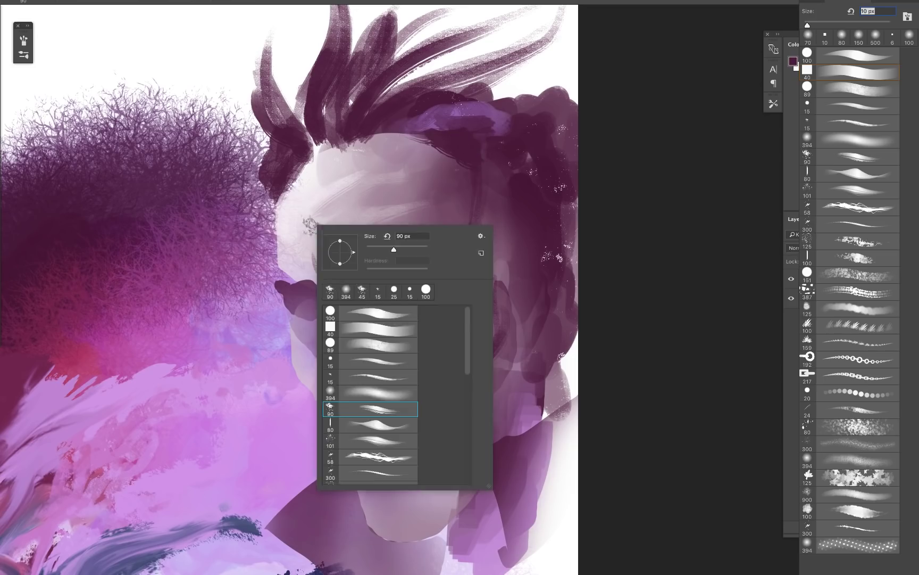
left_click(379, 426)
key("Return")
right_click(358, 216)
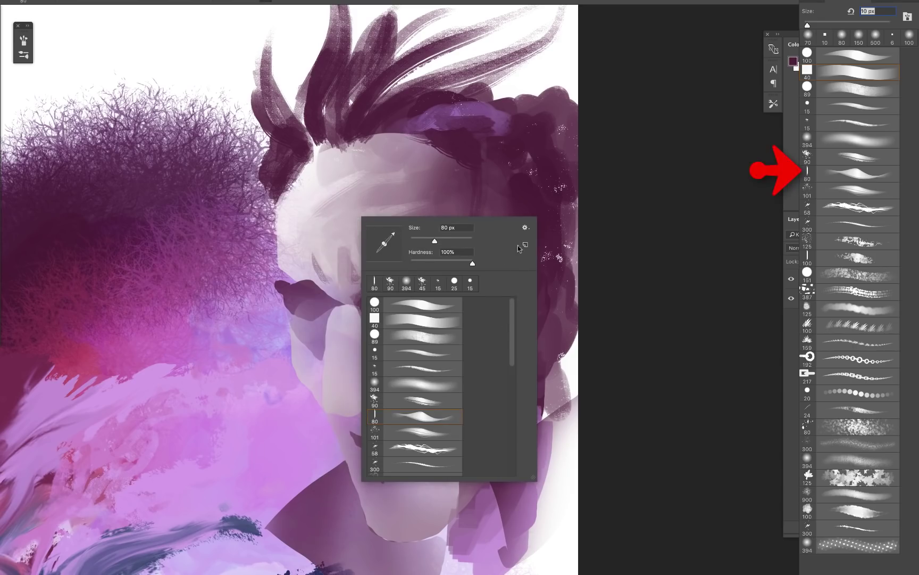
left_click(634, 168)
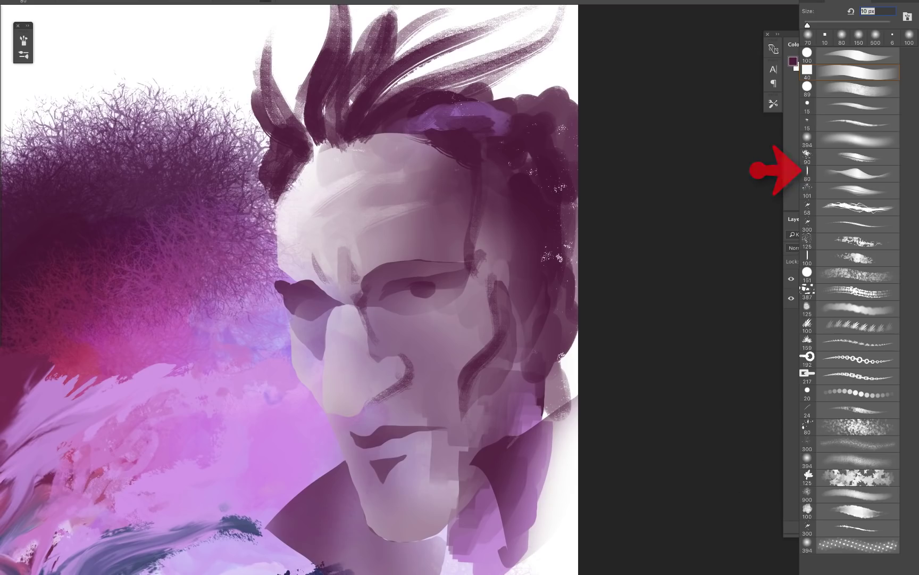
Step: Create a new layer with default settings and paint dark purple eyebrows with the narrow brush at 40 px, angled for each brow
key("super+shift+n")
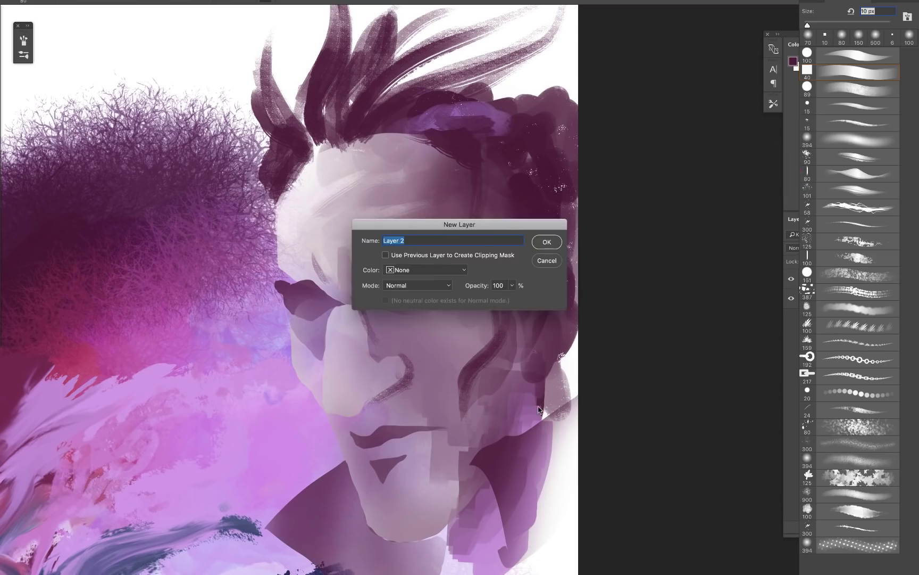
key("Return")
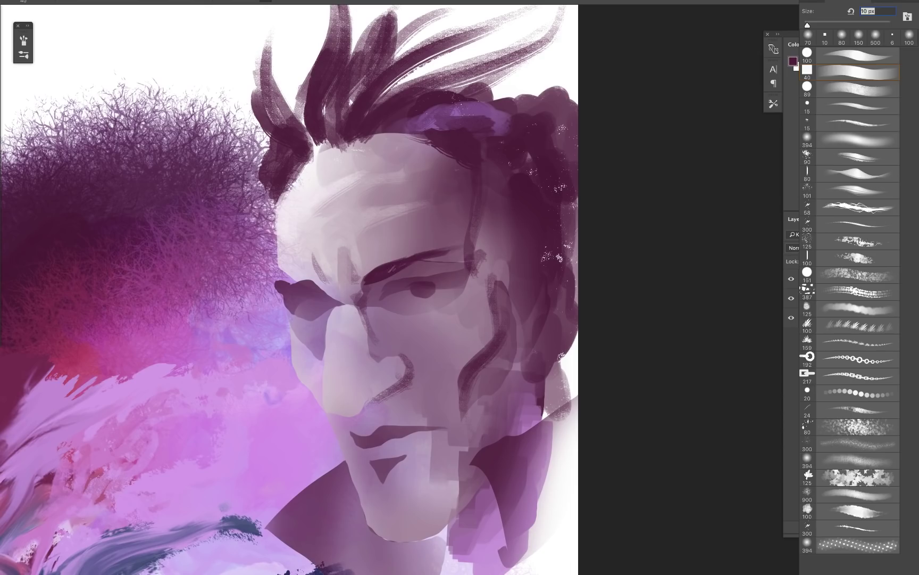
right_click(365, 304)
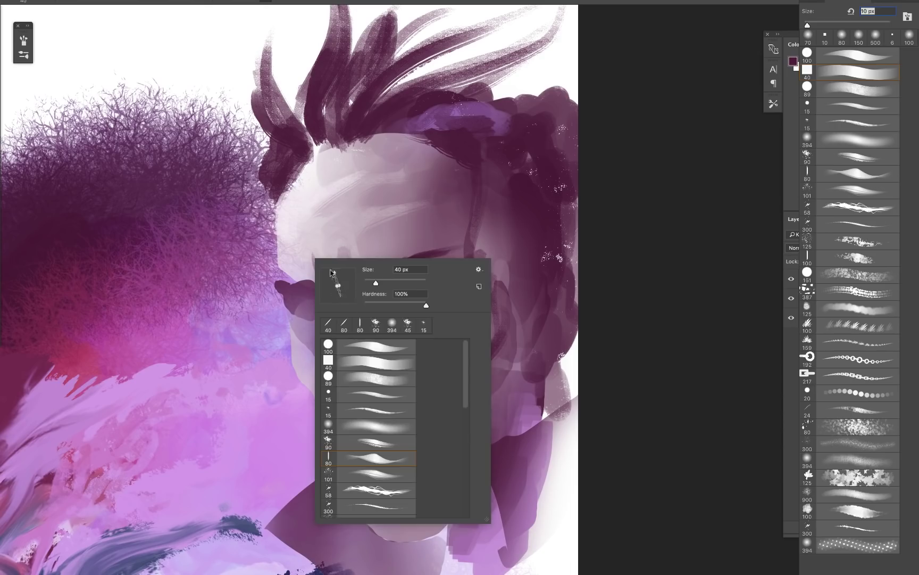
key("Escape")
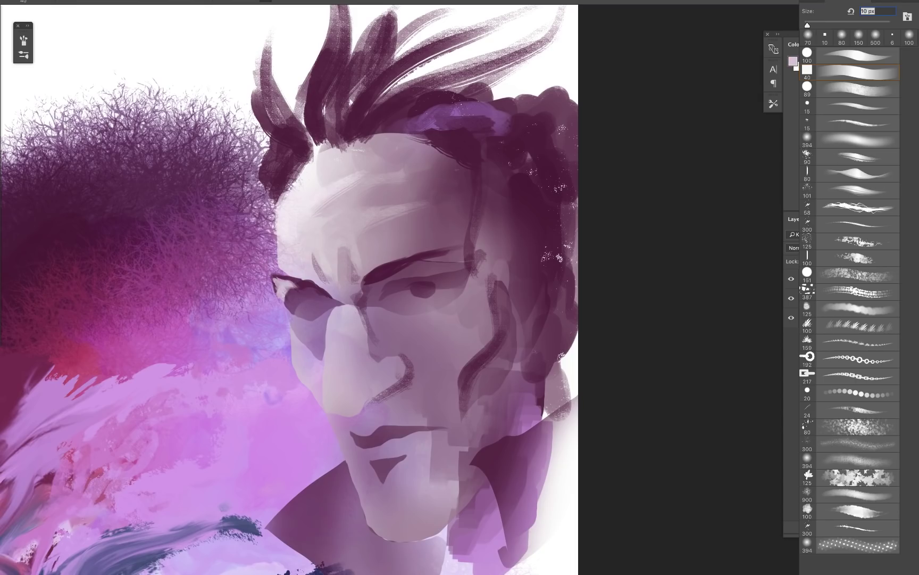
Step: Clean up the far eyebrow and extend the far edge of the forehead with sampled skin and background colors
left_click(285, 264, "alt")
left_click(269, 266, "alt")
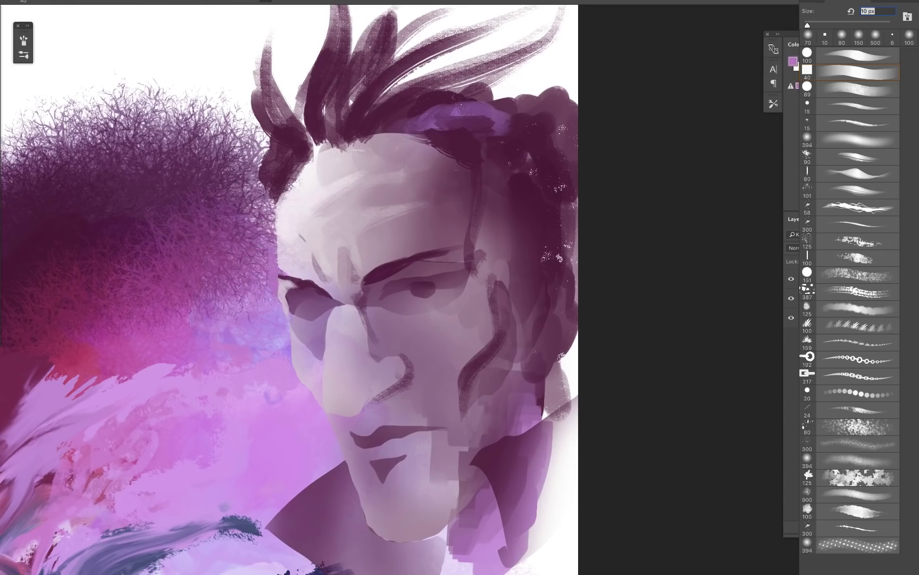
left_click(292, 260, "alt")
mouse_move(278, 242)
left_mouse_down()
mouse_move(277, 262)
mouse_move(276, 217)
left_mouse_up()
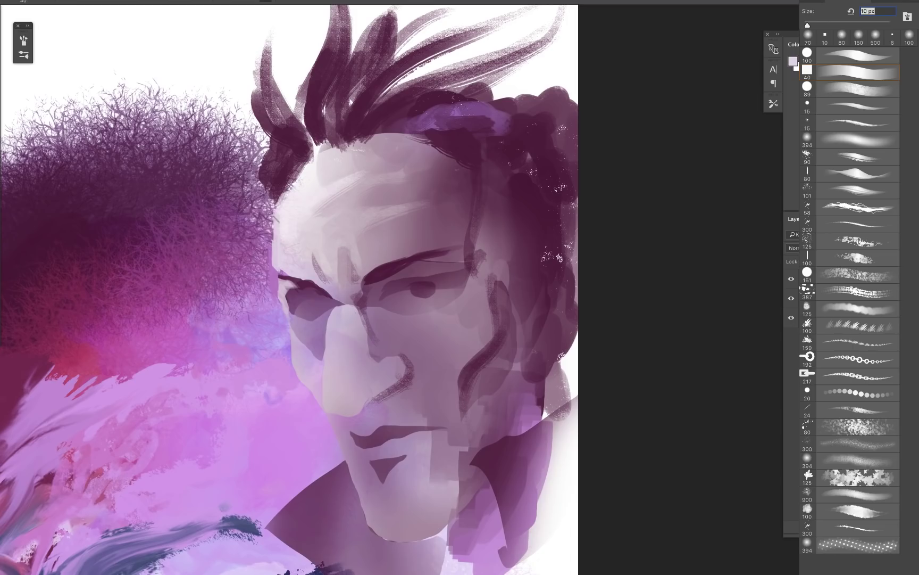
Step: Adjust the brush tip angle, sample dark purple and paint sharp strands through the hair roots and central tufts
right_click(226, 192)
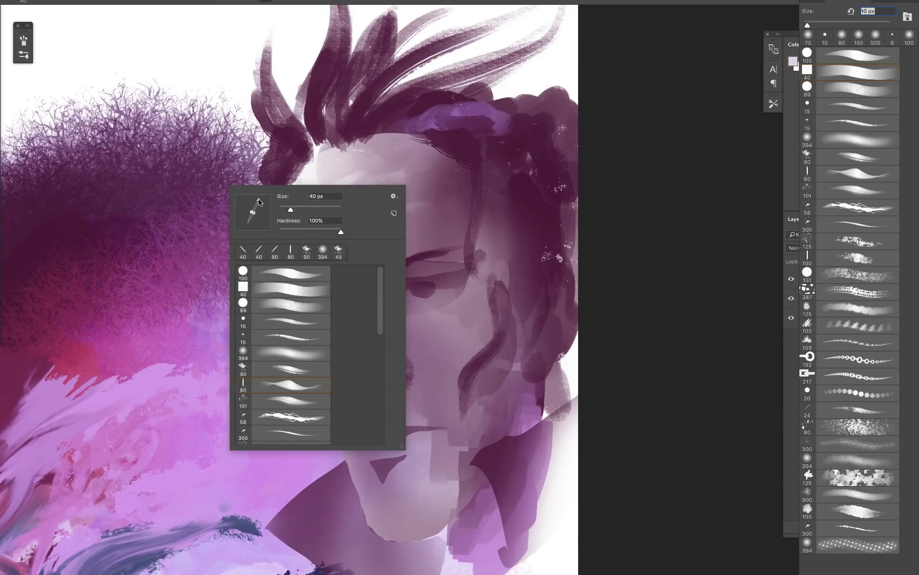
left_click(278, 118, "alt")
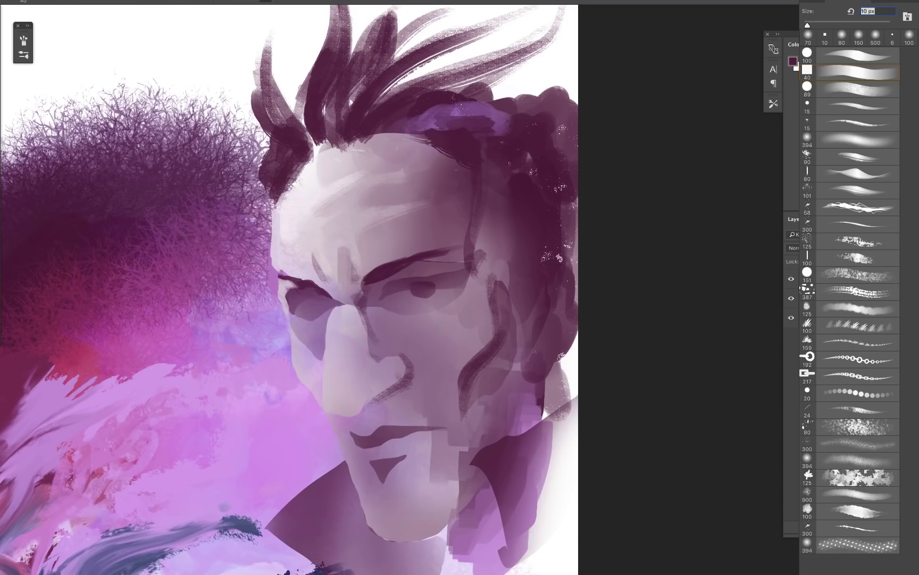
left_click_drag(360, 62, 325, 126)
left_click_drag(336, 110, 323, 150)
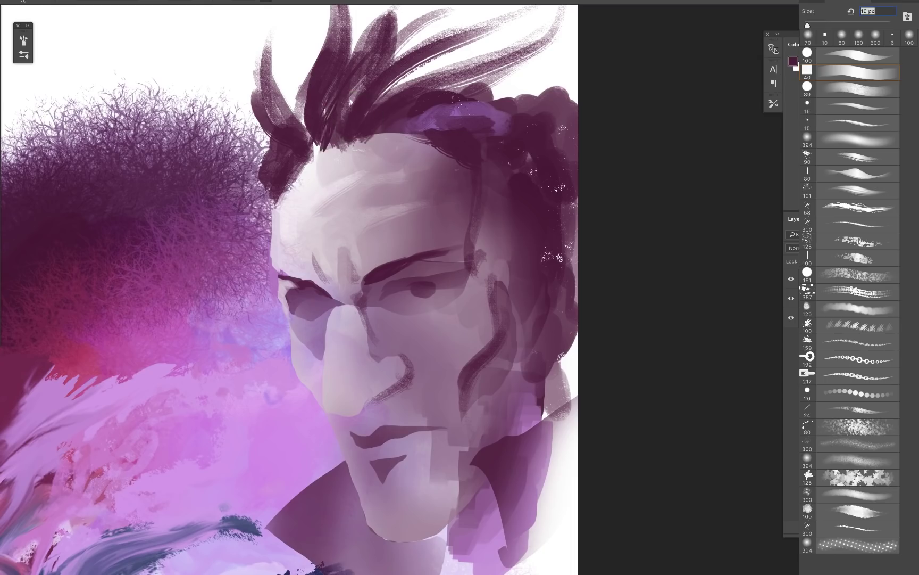
left_click_drag(384, 65, 338, 115)
mouse_move(410, 58)
left_mouse_down()
mouse_move(342, 117)
mouse_move(331, 143)
left_mouse_up()
mouse_move(412, 68)
left_mouse_down()
mouse_move(377, 90)
mouse_move(485, 21)
left_mouse_up()
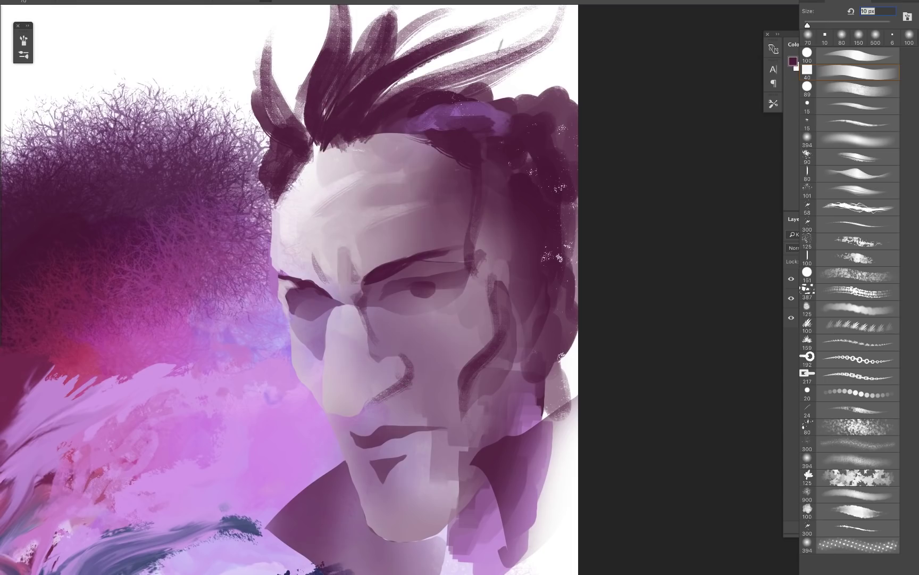
Step: Paint long tapered dark purple strands along the two locks sweeping back over the crown
left_click_drag(466, 128, 459, 211)
left_click_drag(534, 58, 394, 166)
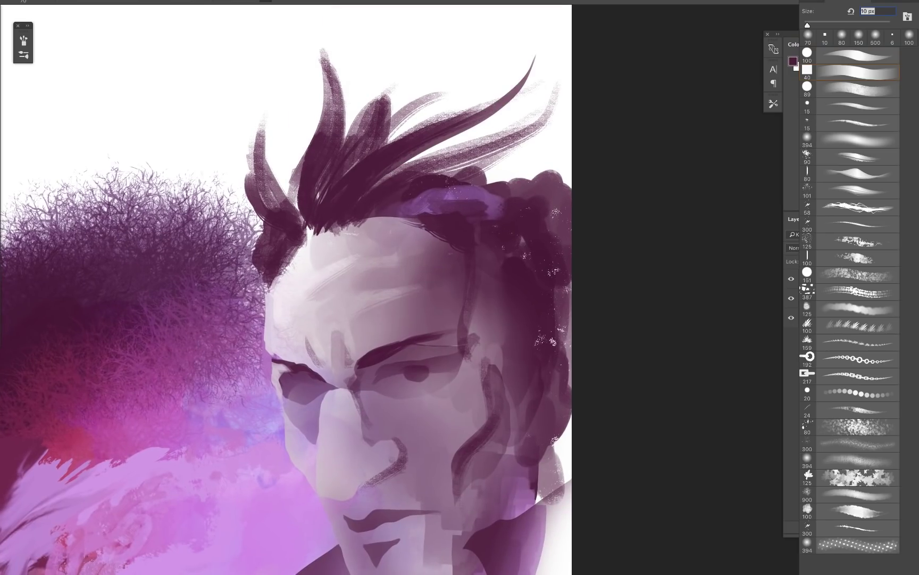
mouse_move(556, 81)
left_mouse_down()
mouse_move(384, 179)
mouse_move(485, 151)
mouse_move(551, 105)
mouse_move(434, 169)
left_mouse_up()
left_click_drag(504, 149, 442, 173)
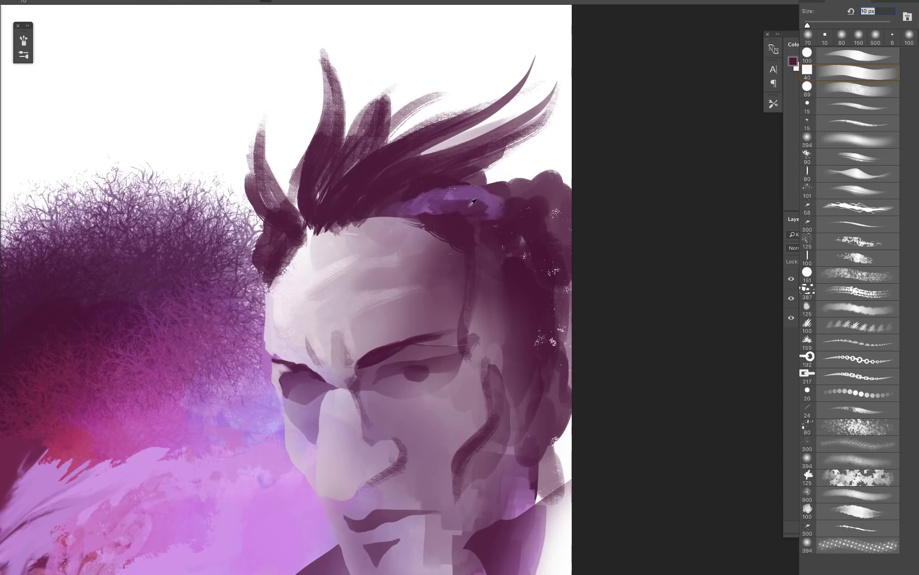
Step: Adjust the 70 px brush's tip angle and paint lighter purple strands over the near side of the hair
right_click(519, 259)
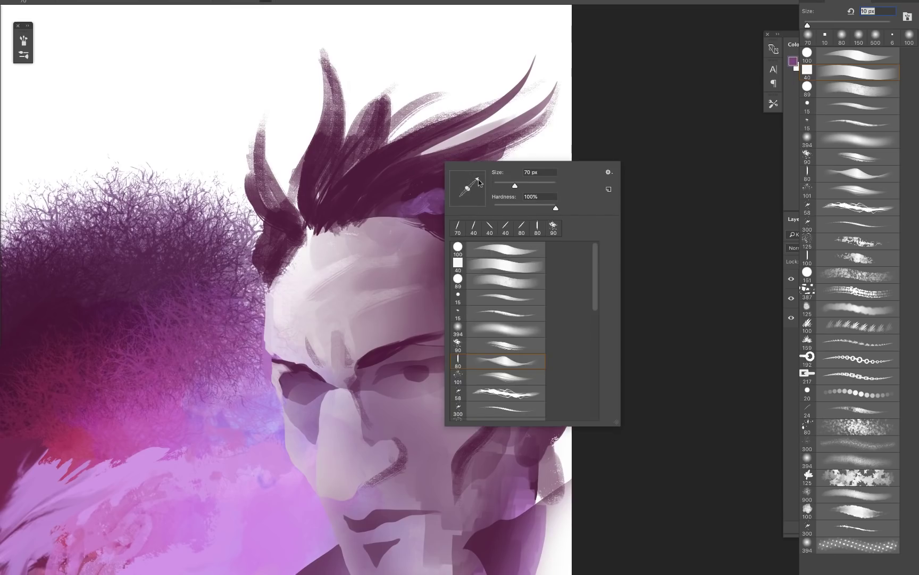
left_click(541, 137)
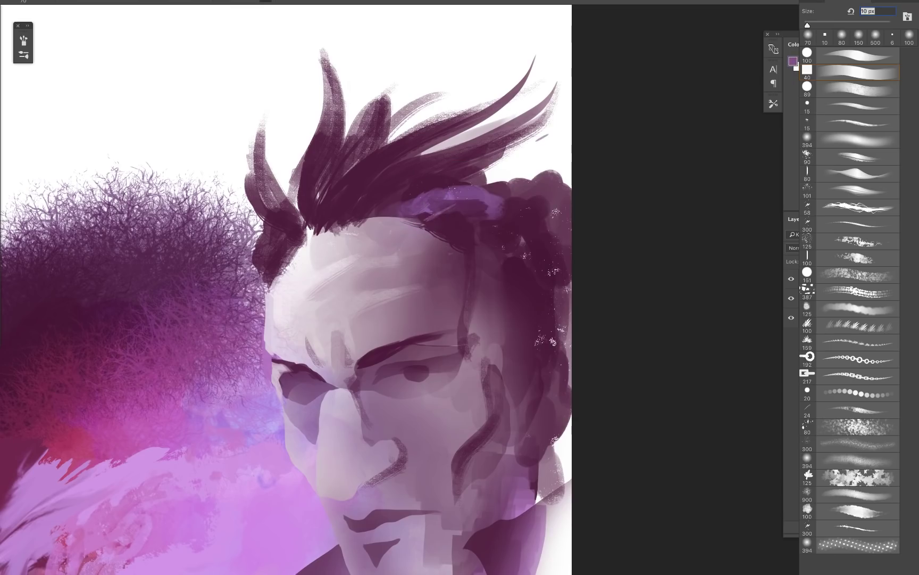
mouse_move(449, 202)
left_mouse_down()
mouse_move(561, 154)
mouse_move(432, 218)
left_mouse_up()
left_click_drag(489, 193, 572, 171)
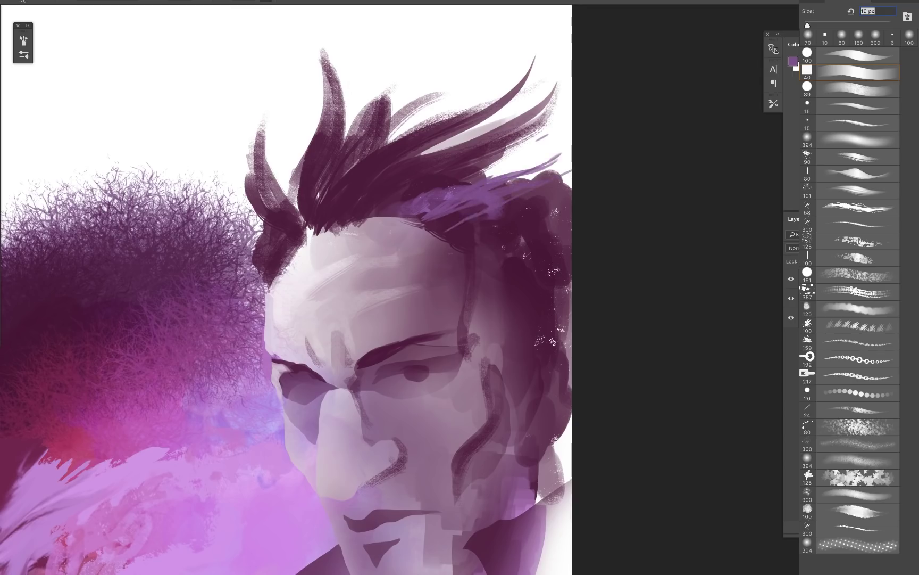
mouse_move(511, 204)
left_mouse_down()
mouse_move(508, 217)
mouse_move(568, 209)
mouse_move(442, 230)
left_mouse_up()
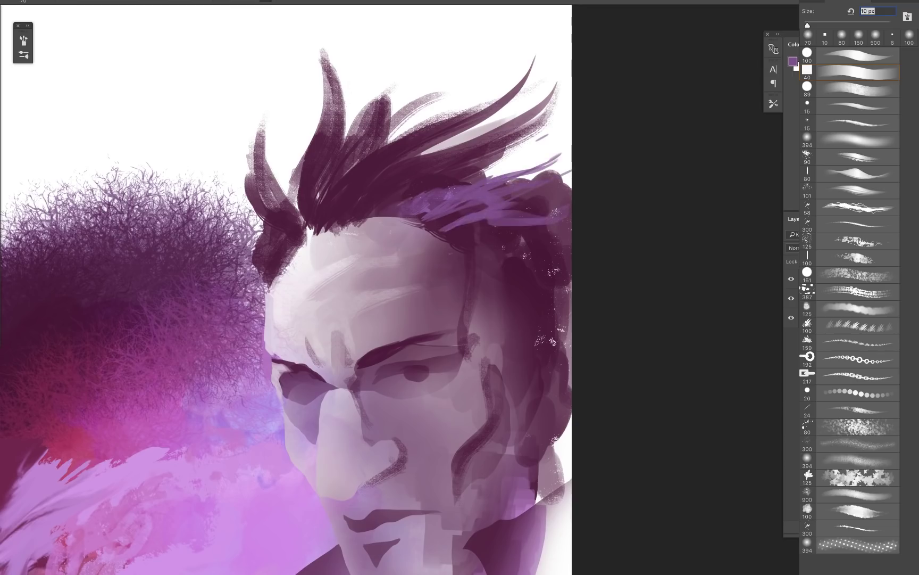
Step: Paint light purple strands over the near side of the hair and along the lower swept-back lock, undoing the outermost stroke
left_click_drag(445, 175, 396, 207)
mouse_move(467, 164)
left_mouse_down()
mouse_move(426, 182)
mouse_move(423, 195)
left_mouse_up()
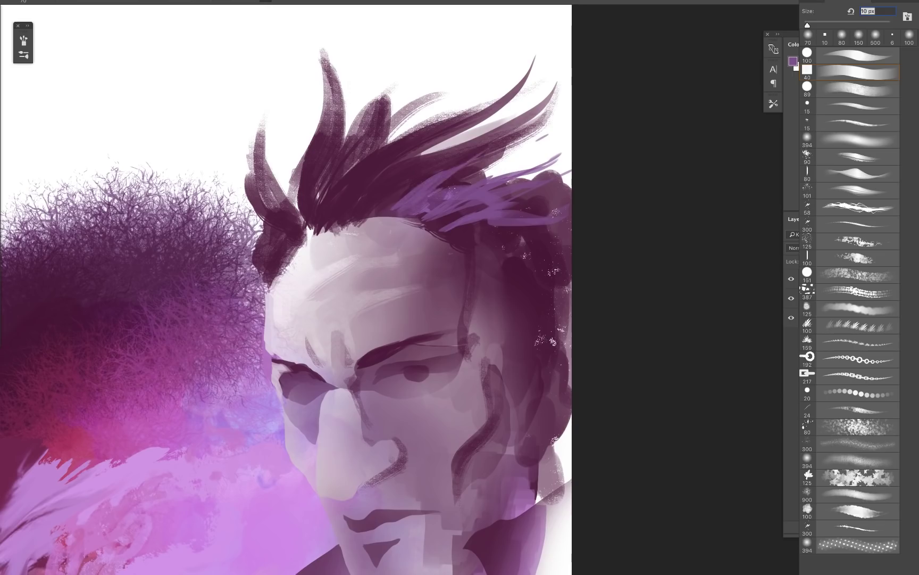
left_click_drag(473, 163, 434, 192)
left_click_drag(485, 157, 436, 196)
left_click_drag(542, 131, 505, 149)
left_click_drag(552, 116, 516, 141)
left_click_drag(560, 98, 451, 171)
left_click_drag(568, 79, 530, 128)
key("ctrl+z")
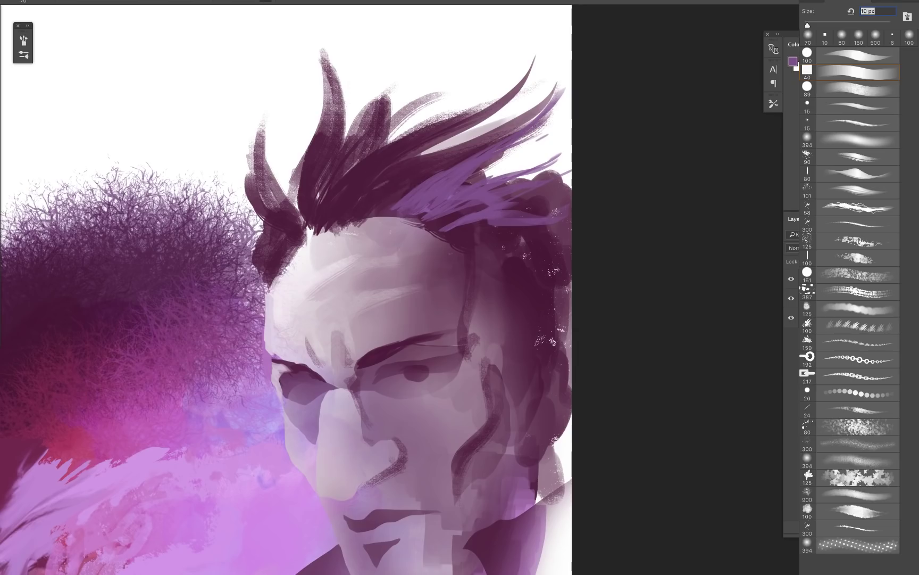
Step: Paint lighter purple strands along the upper swept-back lock, from near the roots toward its tip
left_click_drag(378, 170, 353, 193)
mouse_move(424, 142)
left_mouse_down()
mouse_move(358, 178)
mouse_move(394, 157)
left_mouse_up()
left_click_drag(467, 131, 395, 160)
left_click_drag(476, 128, 416, 157)
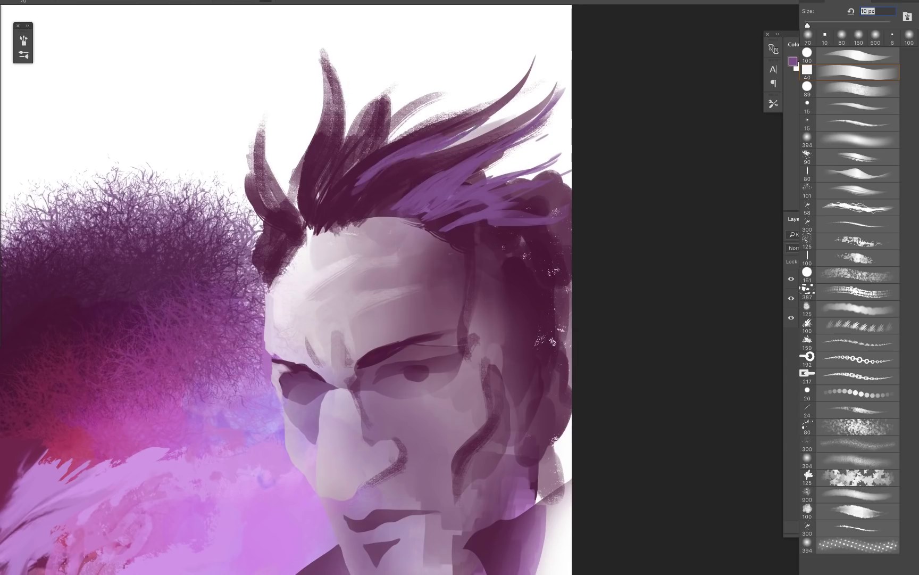
left_click_drag(523, 96, 455, 142)
mouse_move(532, 75)
left_mouse_down()
mouse_move(435, 153)
mouse_move(345, 199)
left_mouse_up()
Step: Alternate sampled dark and light purple to separate the strands between the upper lock and the central tuft
left_click(374, 164, "alt")
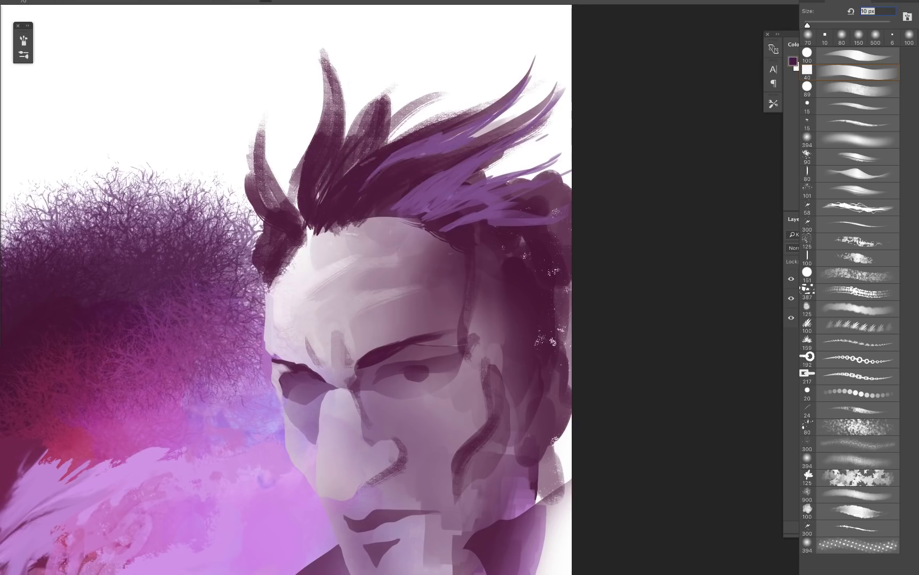
left_click_drag(388, 146, 369, 186)
left_click(415, 151, "alt")
mouse_move(407, 154)
left_mouse_down()
mouse_move(361, 195)
mouse_move(396, 171)
mouse_move(401, 81)
left_mouse_up()
left_click(379, 195, "alt")
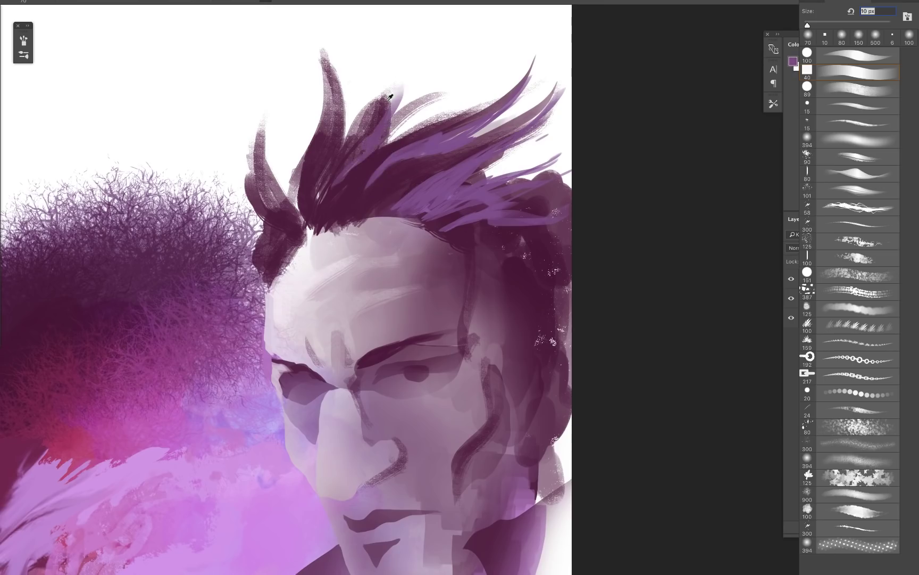
mouse_move(343, 157)
left_mouse_down()
mouse_move(394, 105)
mouse_move(402, 60)
mouse_move(376, 118)
left_mouse_up()
Step: Carve the central tuft's tip into separate strands with sampled white and dark purple, then rework its roots
left_click(421, 54, "alt")
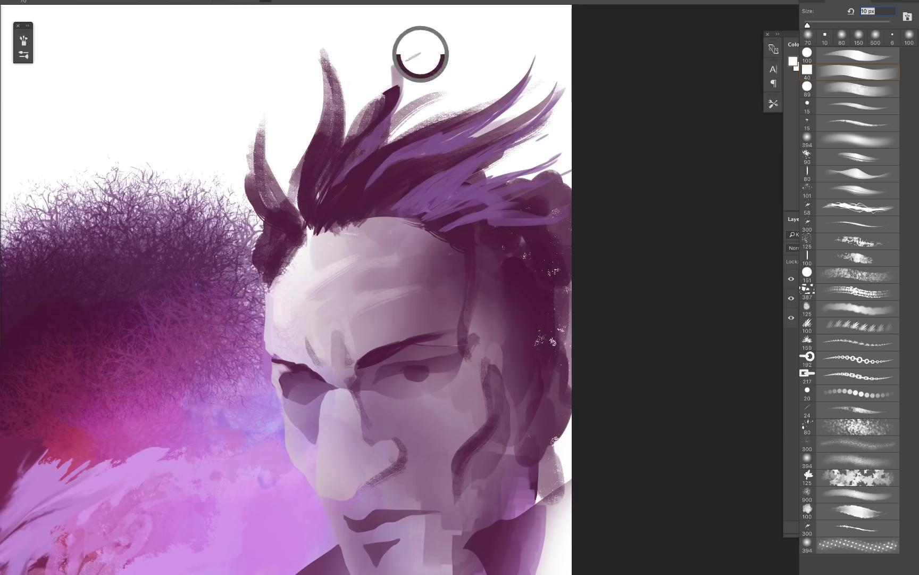
left_click_drag(401, 62, 367, 118)
mouse_move(403, 89)
left_mouse_down()
mouse_move(320, 160)
mouse_move(397, 72)
left_mouse_up()
left_click(344, 153, "alt")
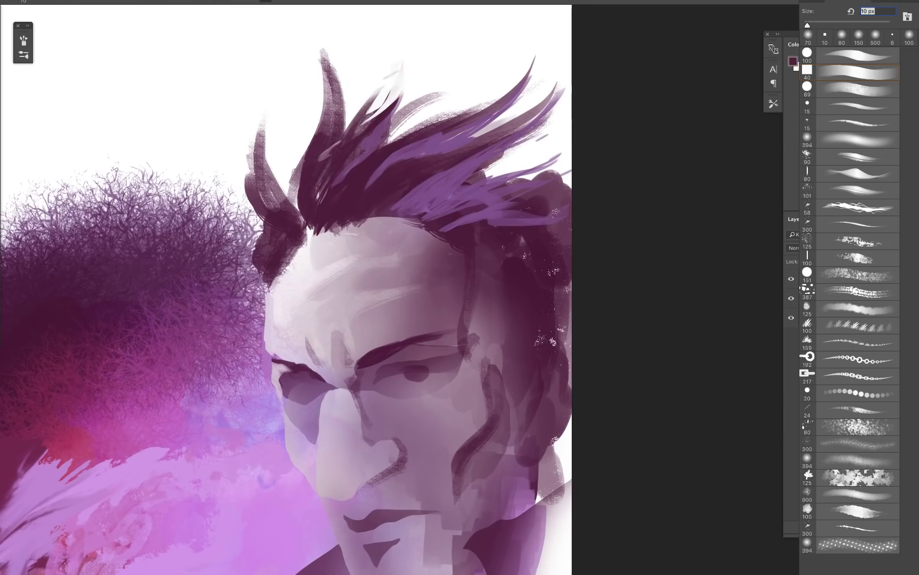
mouse_move(357, 129)
left_mouse_down()
mouse_move(398, 70)
mouse_move(372, 95)
left_mouse_up()
left_click(405, 39, "alt")
left_click_drag(393, 73, 350, 124)
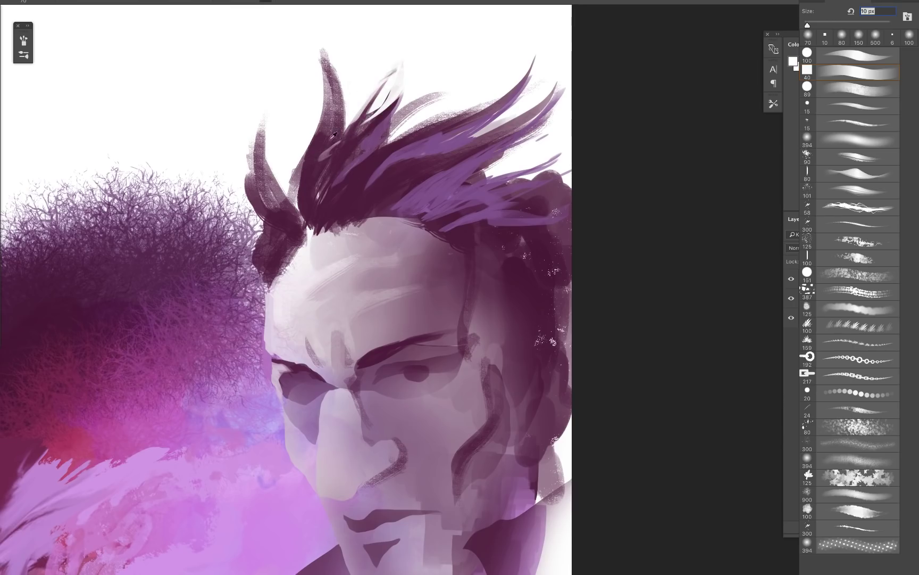
left_click(315, 162, "alt")
left_click_drag(322, 166, 342, 137)
left_click(324, 205, "alt")
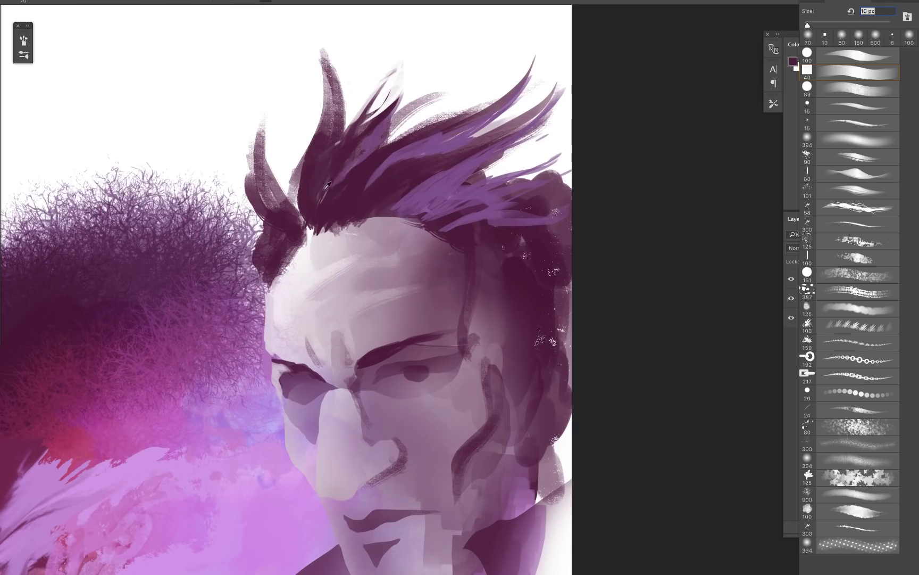
Step: Choose the 100 px hard round brush and paint a dark purple blob on the white area above the textured swatch
right_click(319, 188)
left_click(388, 276)
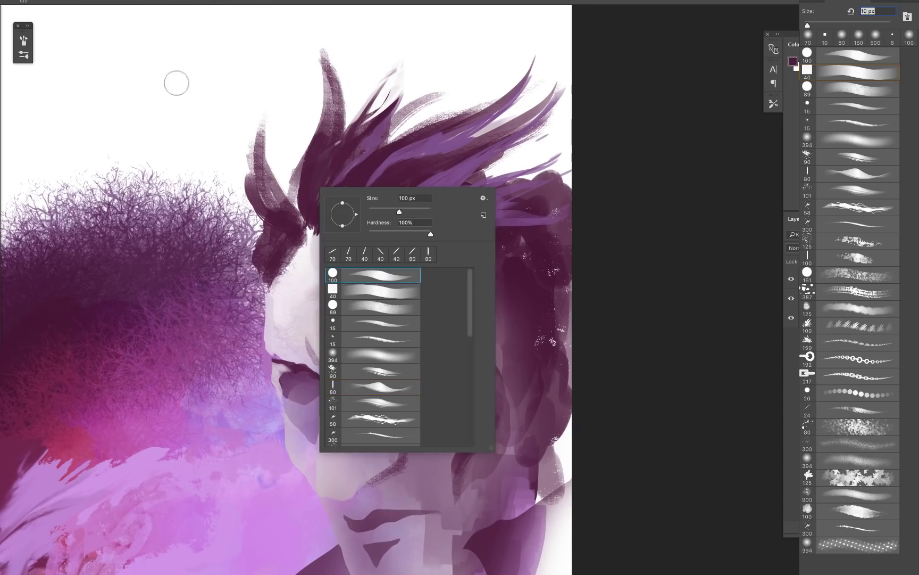
mouse_move(177, 82)
left_mouse_down()
mouse_move(196, 94)
mouse_move(198, 145)
left_mouse_up()
key("super+z")
mouse_move(190, 52)
left_mouse_down()
mouse_move(182, 60)
mouse_move(195, 127)
mouse_move(125, 113)
mouse_move(189, 66)
mouse_move(109, 95)
mouse_move(139, 123)
left_mouse_up()
key("super+z")
Step: Switch to the flat 80 px brush and paint long tapered vertical strokes through and below the dark blob
right_click(321, 187)
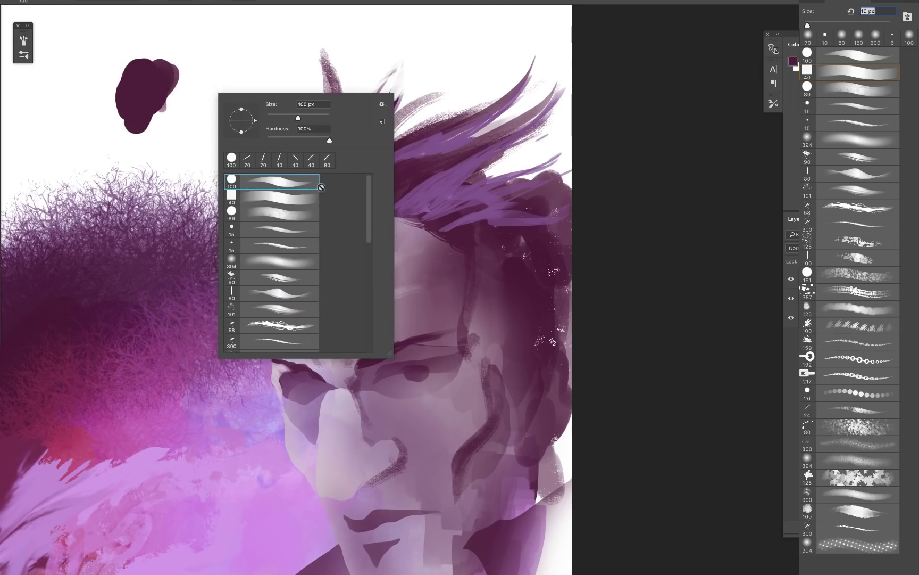
left_click(292, 295)
mouse_move(197, 79)
left_mouse_down()
mouse_move(206, 80)
mouse_move(154, 103)
mouse_move(168, 127)
mouse_move(161, 80)
mouse_move(148, 120)
left_mouse_up()
left_click(193, 123, "alt")
left_click(131, 85, "alt")
left_click_drag(163, 47, 145, 141)
left_click_drag(182, 25, 149, 151)
left_click_drag(172, 27, 149, 165)
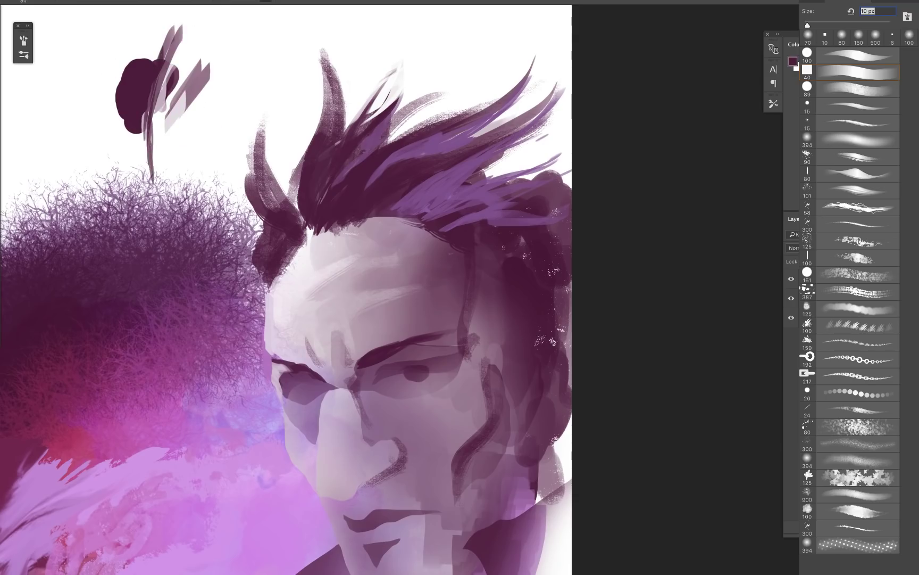
left_click_drag(163, 36, 159, 192)
mouse_move(161, 34)
left_mouse_down()
mouse_move(154, 179)
mouse_move(149, 160)
left_mouse_up()
mouse_move(165, 6)
left_mouse_down()
mouse_move(144, 112)
mouse_move(147, 188)
left_mouse_up()
left_click_drag(141, 127, 149, 210)
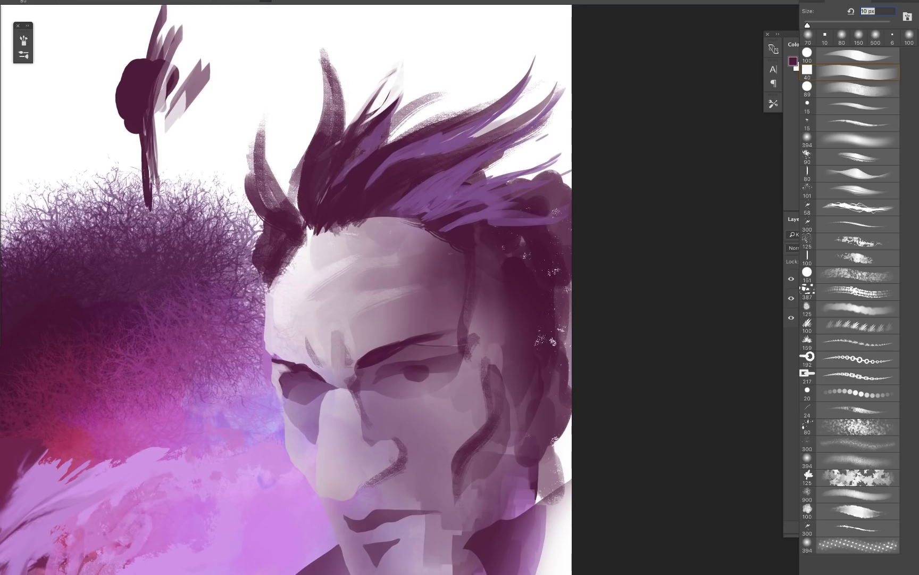
Step: Paint dark diagonal strokes fanning up from the blob and trim their outer edge with sampled white
left_click(142, 94, "alt")
left_click_drag(171, 115, 155, 191)
left_click_drag(223, 49, 156, 150)
left_click_drag(195, 64, 163, 126)
left_click_drag(259, 18, 197, 74)
left_click_drag(223, 41, 189, 82)
left_click(253, 60, "alt")
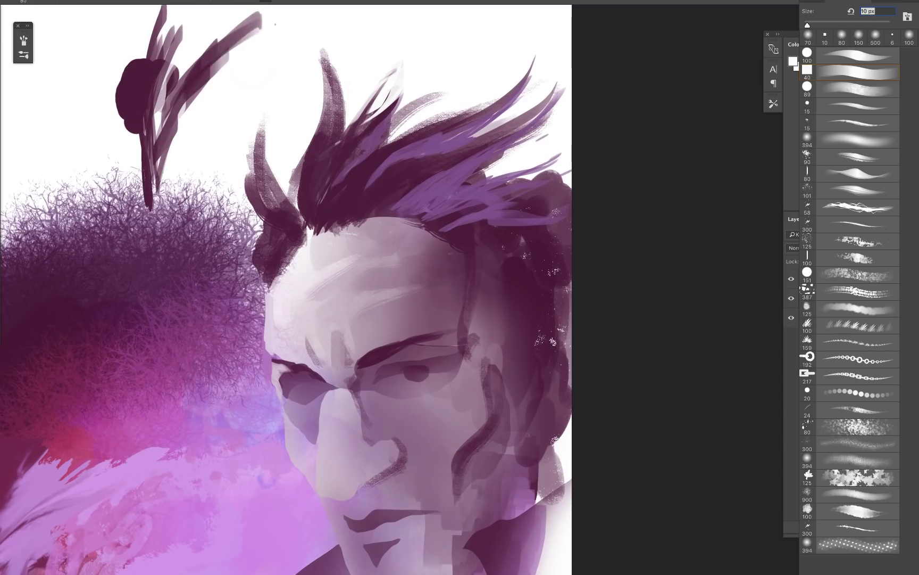
mouse_move(261, 13)
left_mouse_down()
mouse_move(185, 111)
mouse_move(159, 185)
left_mouse_up()
left_click(188, 78, "alt")
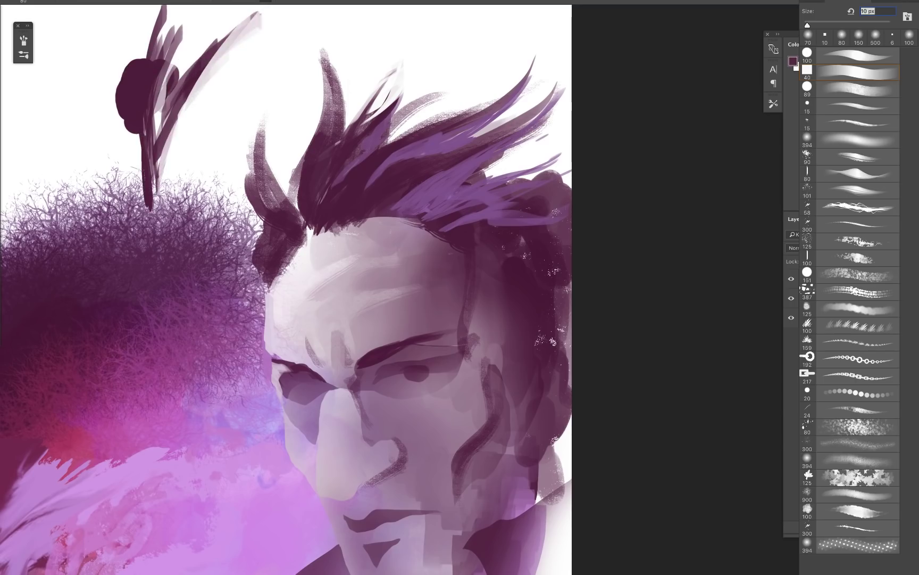
Step: Rotate the 80 px brush's tip angle and paint thin dark diagonal strands beside the blob
right_click(276, 257)
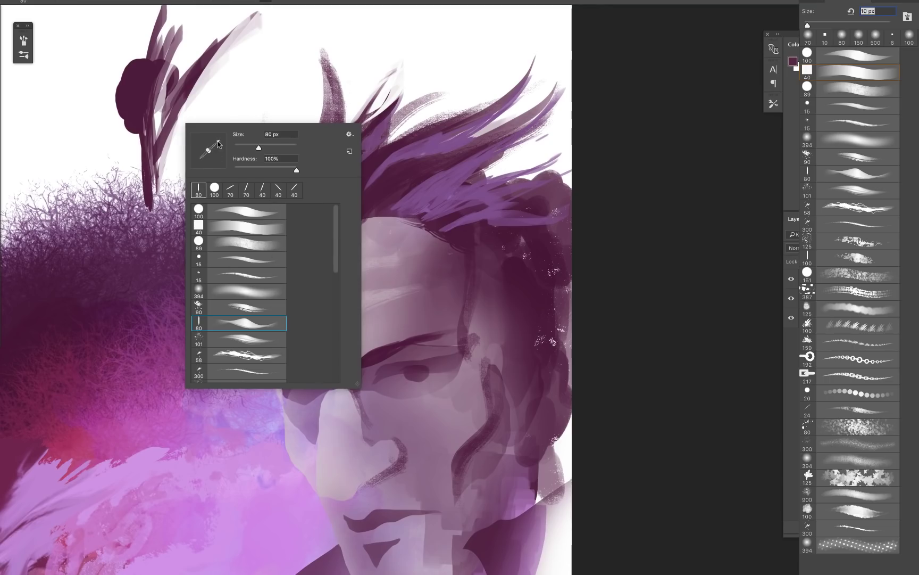
left_click(219, 143)
left_click(187, 93)
left_click_drag(152, 157, 201, 64)
mouse_move(184, 76)
left_mouse_down()
mouse_move(162, 109)
mouse_move(233, 25)
left_mouse_up()
mouse_move(168, 116)
left_mouse_down()
mouse_move(242, 2)
mouse_move(278, 14)
left_mouse_up()
left_click_drag(159, 143, 282, 13)
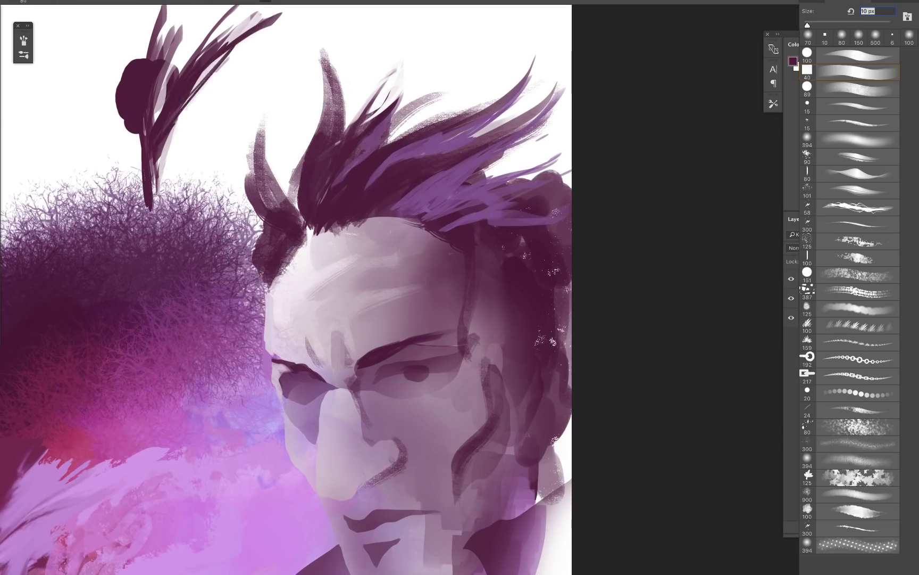
left_click_drag(173, 123, 269, 22)
left_click_drag(171, 120, 227, 51)
mouse_move(157, 170)
left_mouse_down()
mouse_move(221, 60)
mouse_move(180, 120)
left_mouse_up()
Step: Cut thin gaps between the diagonal strands with sampled white, then resample dark purple from the strokes
left_click(192, 146, "alt")
mouse_move(156, 195)
left_mouse_down()
mouse_move(211, 74)
mouse_move(288, 6)
left_mouse_up()
left_click_drag(172, 151, 278, 20)
left_click_drag(186, 120, 282, 14)
mouse_move(175, 137)
left_mouse_down()
mouse_move(265, 18)
mouse_move(256, 20)
left_mouse_up()
left_click(151, 139, "alt")
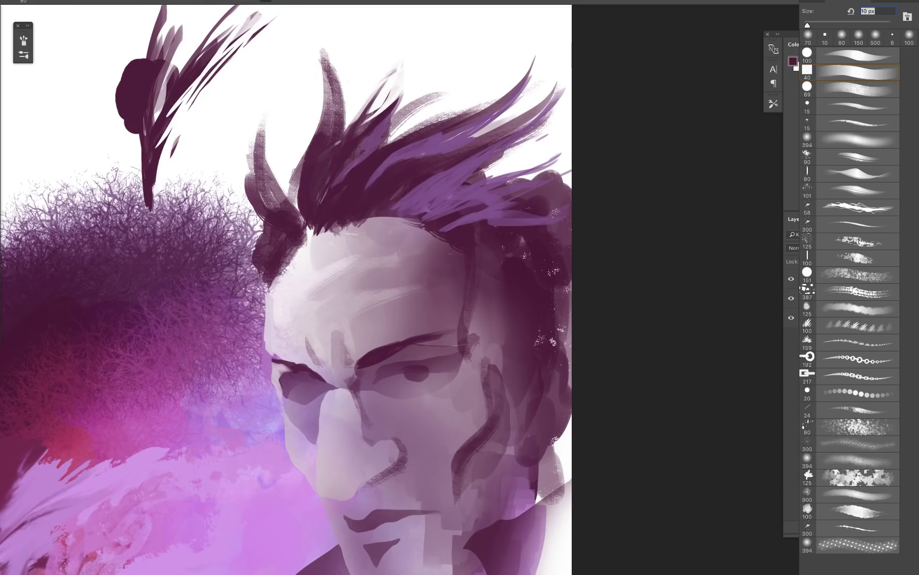
Step: Switch to the 101 px brush and paint tall bristly dark purple strokes on the empty canvas beside the blob
left_click_drag(385, 207, 360, 222)
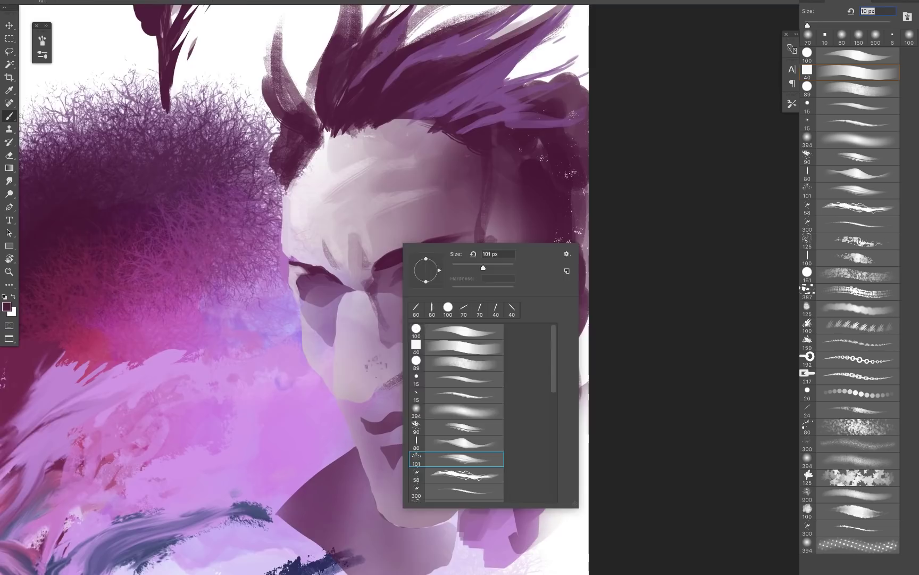
mouse_move(280, 398)
left_mouse_down()
mouse_move(304, 439)
mouse_move(298, 486)
left_mouse_up()
key("super+z")
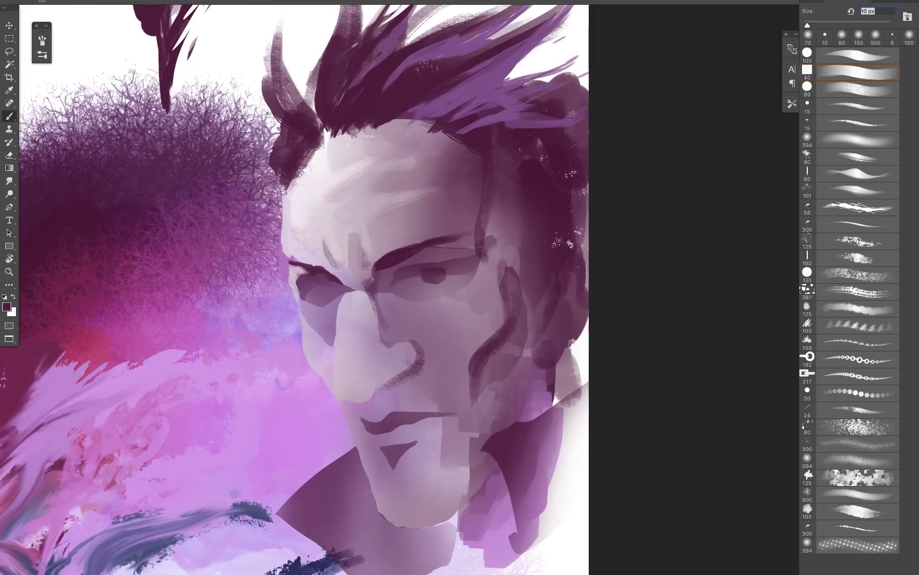
mouse_move(438, 58)
left_mouse_down()
mouse_move(506, 34)
mouse_move(501, 43)
left_mouse_up()
left_click_drag(386, 246, 659, 444)
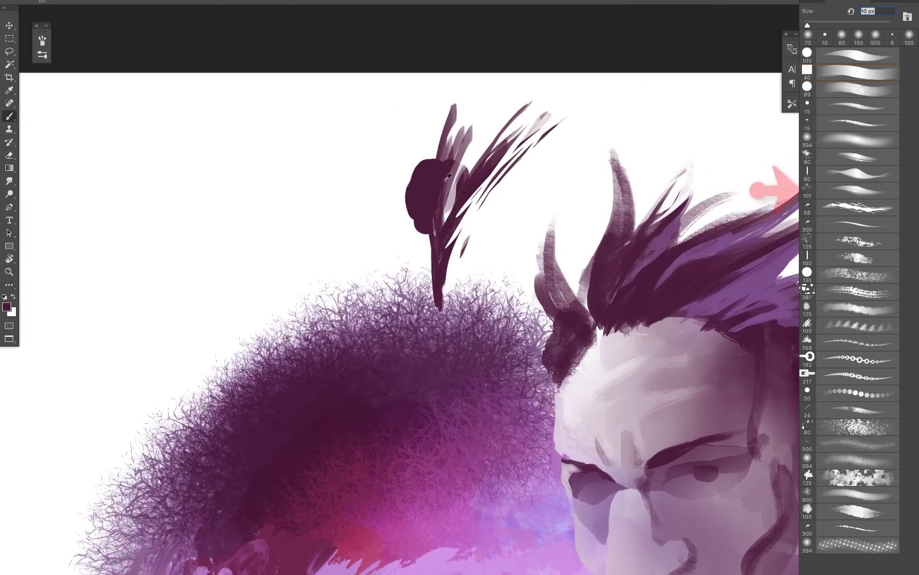
left_click_drag(213, 311, 181, 117)
key("super+z")
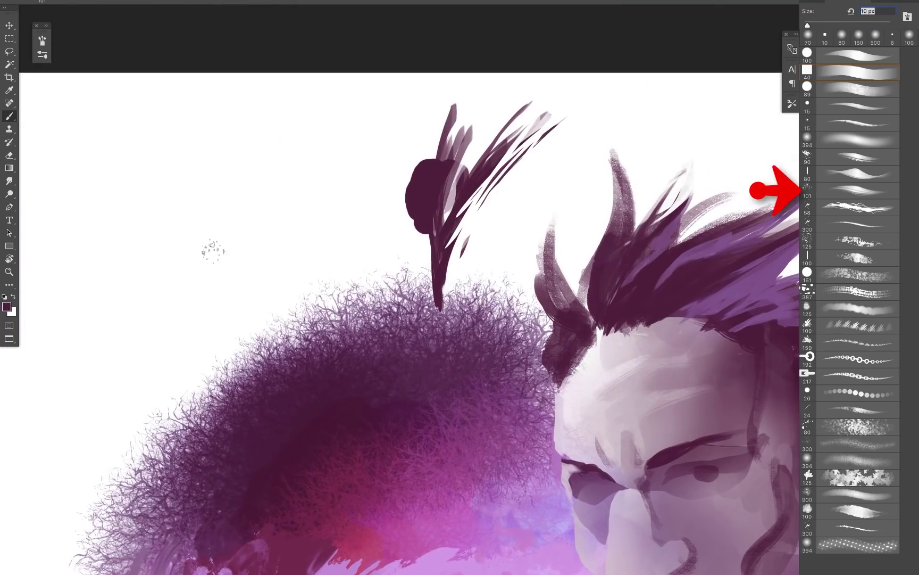
mouse_move(203, 221)
left_mouse_down()
mouse_move(178, 218)
mouse_move(177, 109)
mouse_move(217, 81)
mouse_move(210, 288)
left_mouse_up()
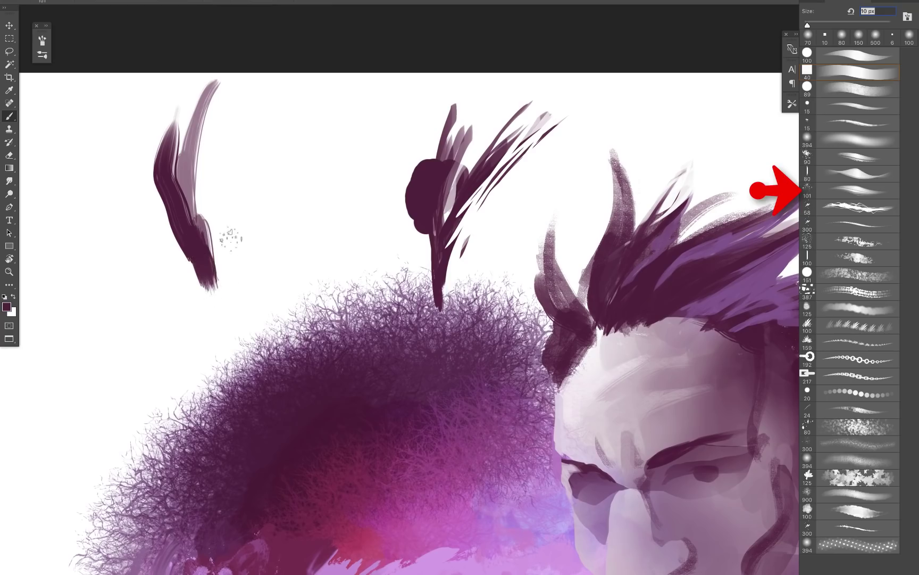
Step: Switch to the 90 px brush and paint curved, textured strokes with a heavy base alongside the bristly ones
right_click(224, 259)
left_click(308, 458)
mouse_move(155, 281)
left_mouse_down()
mouse_move(111, 189)
mouse_move(158, 273)
mouse_move(129, 241)
mouse_move(106, 125)
left_mouse_up()
key("super+z")
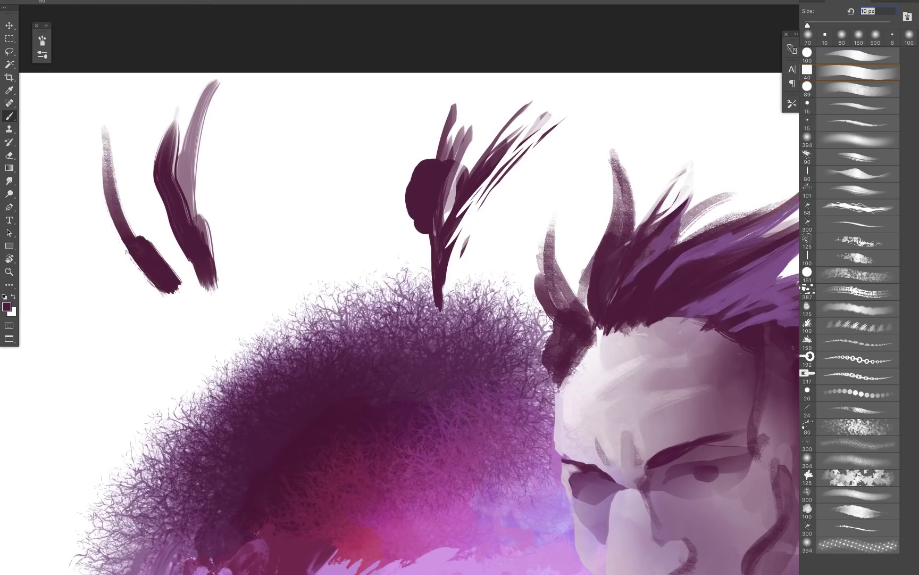
mouse_move(127, 233)
left_mouse_down()
mouse_move(115, 123)
mouse_move(126, 120)
left_mouse_up()
mouse_move(121, 191)
left_mouse_down()
mouse_move(137, 84)
mouse_move(126, 229)
left_mouse_up()
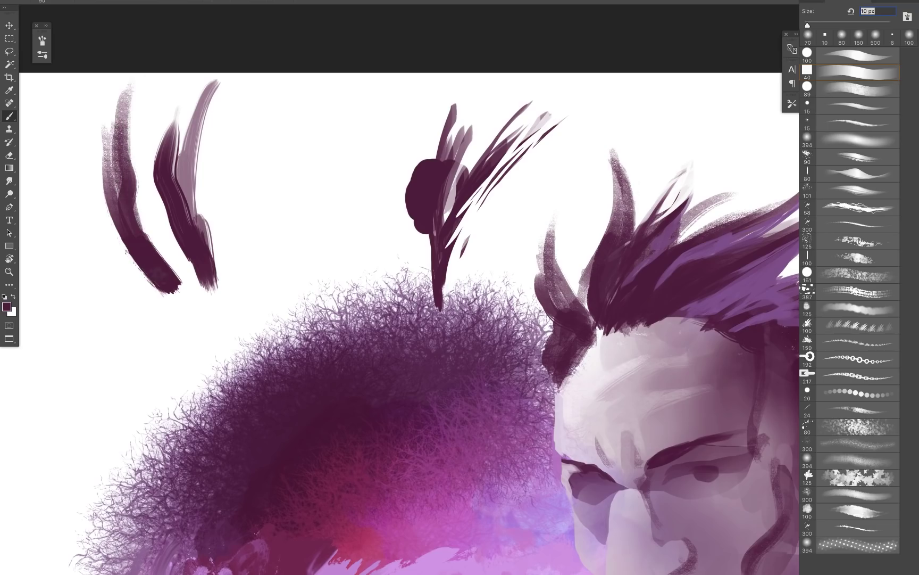
mouse_move(139, 266)
left_mouse_down()
mouse_move(181, 305)
mouse_move(127, 258)
left_mouse_up()
Step: Switch back to the 101 px brush and join the two groups of test strokes with bristly strands
right_click(204, 231)
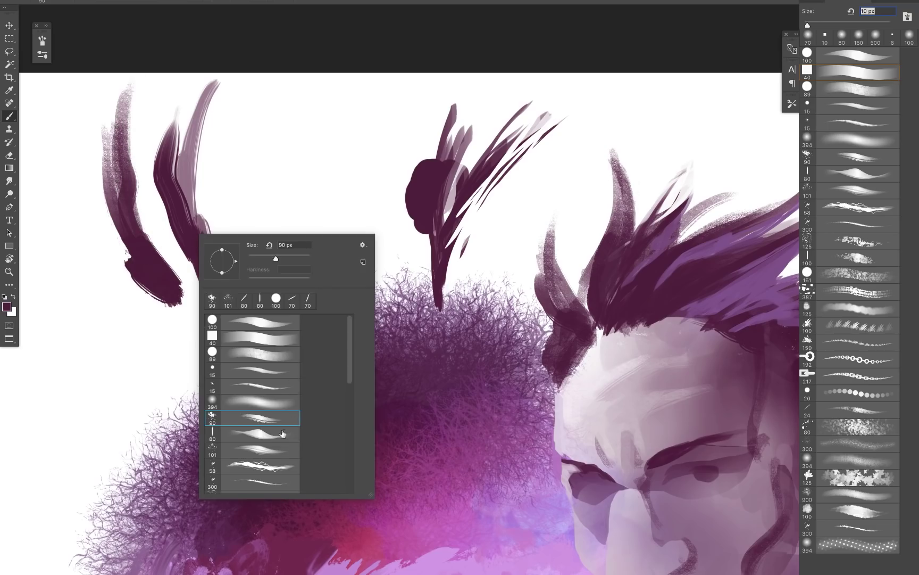
left_click(270, 452)
right_click(192, 194)
left_click(180, 190)
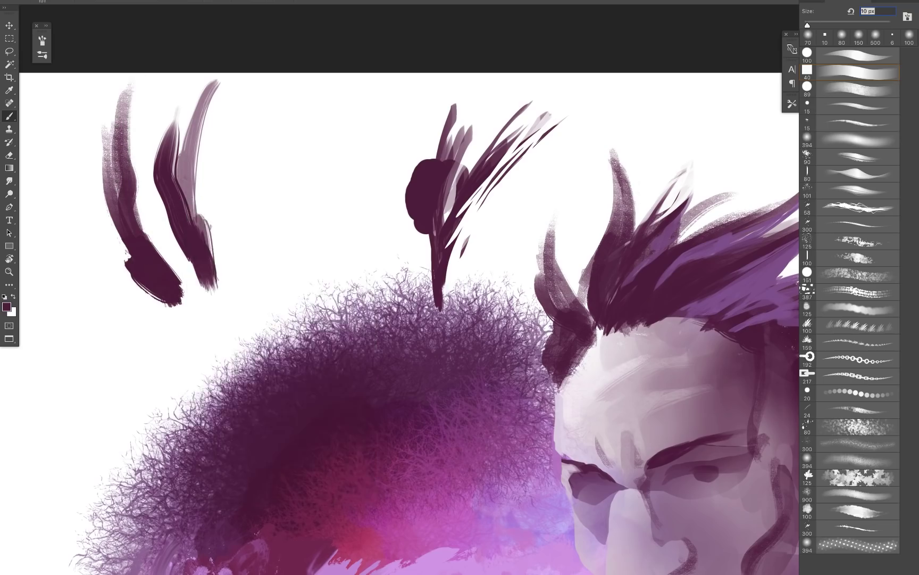
left_click_drag(209, 266, 224, 102)
left_click_drag(207, 250, 204, 210)
left_click_drag(214, 104, 214, 216)
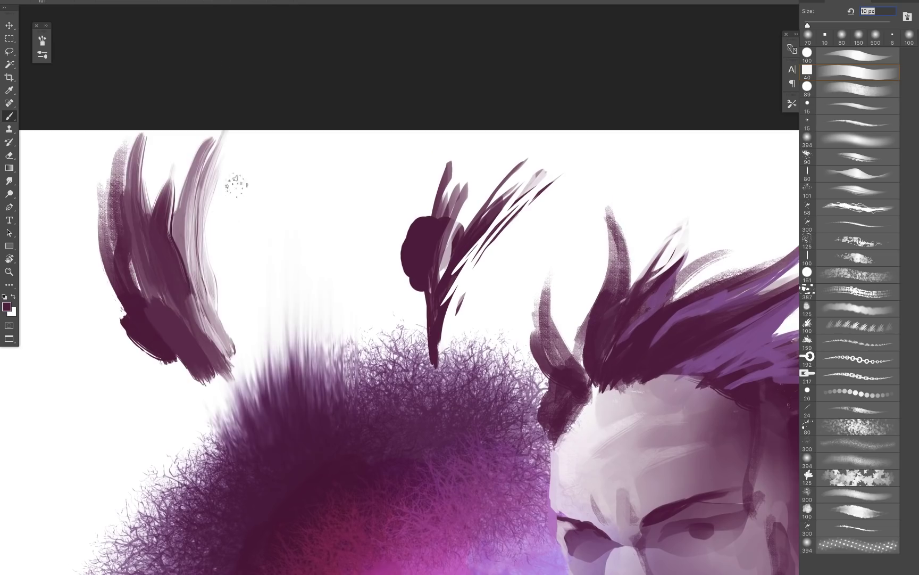
Step: Add broad slanted dark bristle strokes on the side of the tuft nearest the dark blob
mouse_move(242, 181)
left_mouse_down()
mouse_move(233, 137)
mouse_move(226, 314)
left_mouse_up()
left_click_drag(238, 132, 219, 322)
left_click_drag(242, 139, 227, 239)
mouse_move(271, 132)
left_mouse_down()
mouse_move(226, 263)
mouse_move(238, 305)
left_mouse_up()
left_click_drag(294, 133, 254, 263)
left_click_drag(279, 191, 245, 290)
left_click_drag(277, 221, 240, 297)
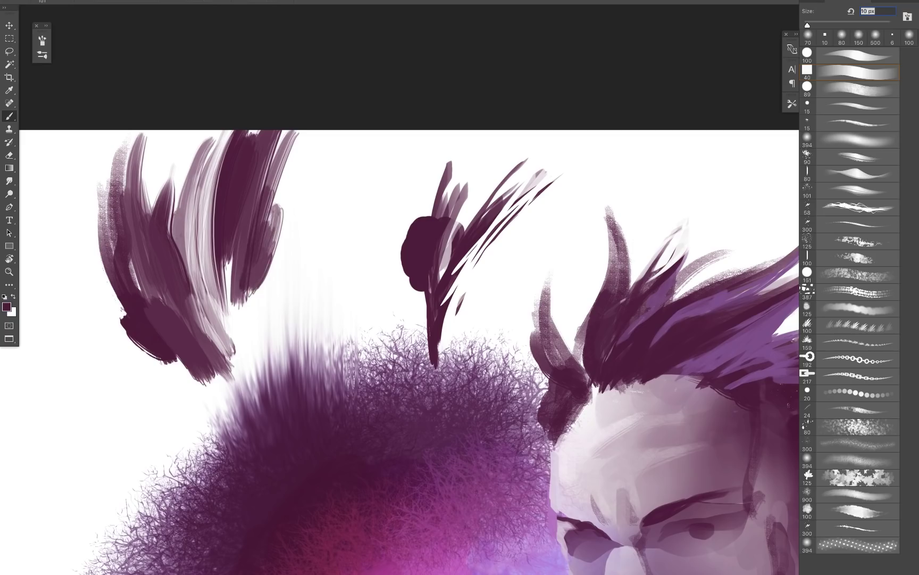
Step: Paint over the light gap in the middle of the bristly tuft with long overlapping dark strokes
left_click_drag(280, 193, 226, 354)
left_click_drag(234, 242, 208, 325)
left_click_drag(203, 193, 207, 305)
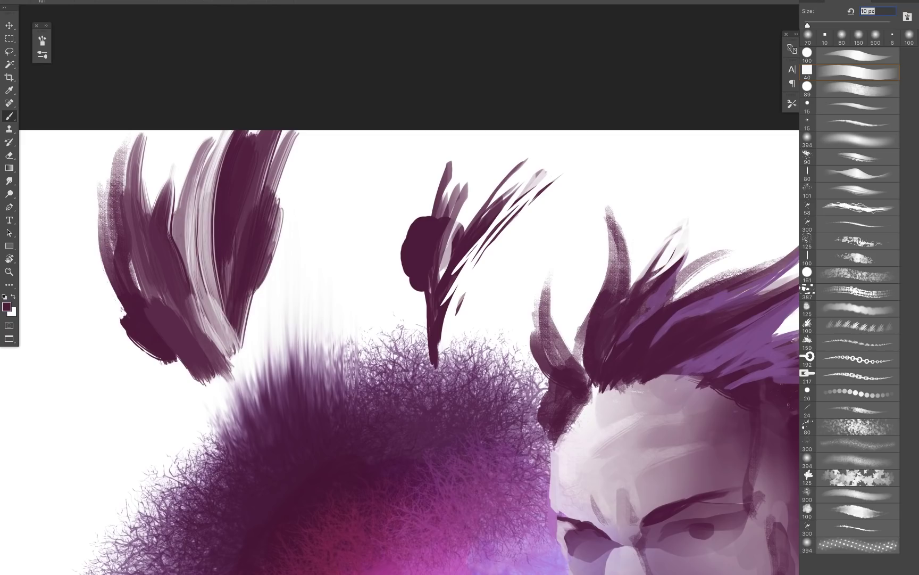
left_click_drag(250, 204, 202, 285)
left_click_drag(218, 174, 195, 357)
left_click_drag(221, 223, 198, 389)
left_click_drag(232, 244, 219, 385)
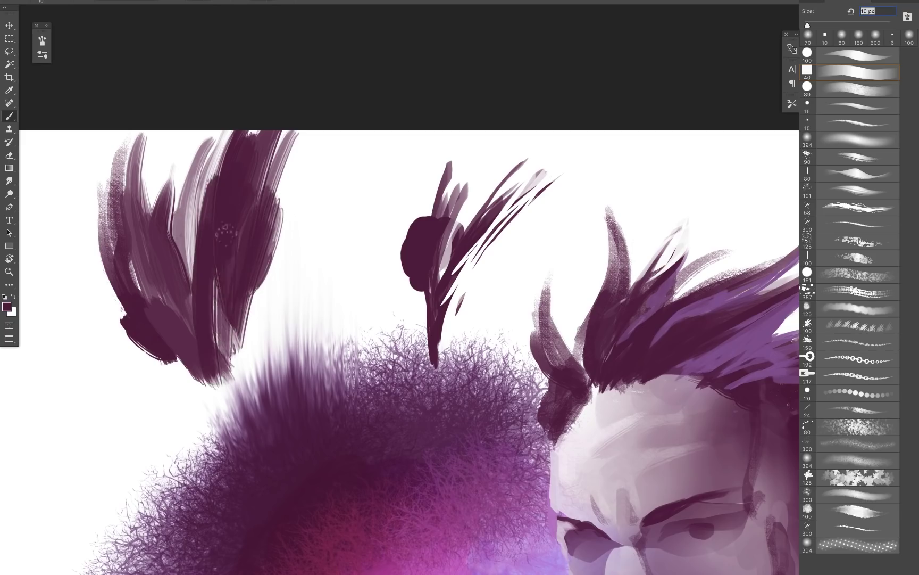
Step: Extend the bristly tuft's base downward with tapered strokes that meet the textured swatch
left_click_drag(239, 276, 228, 428)
left_click_drag(227, 322, 221, 407)
left_click_drag(186, 346, 234, 407)
left_click_drag(146, 314, 228, 431)
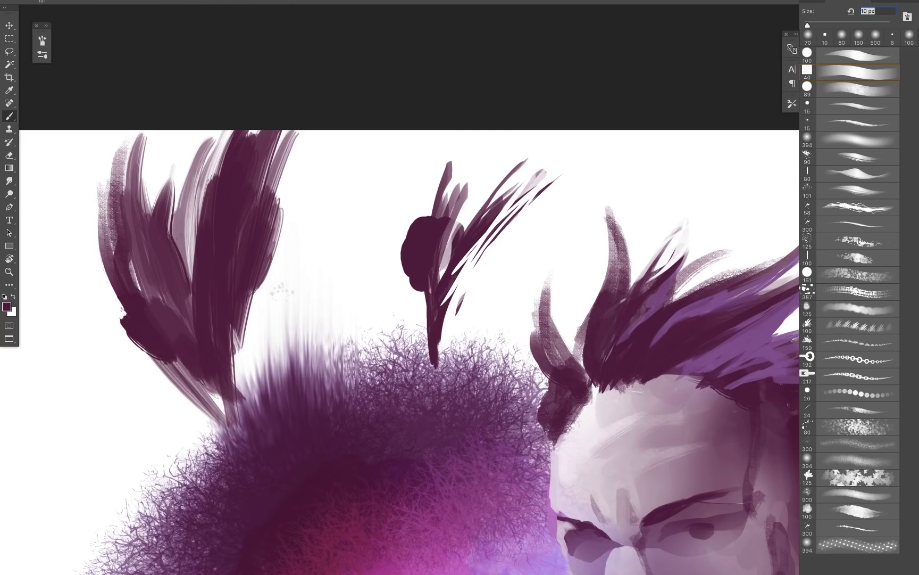
left_click_drag(160, 357, 237, 436)
Step: Switch to the 58 px brush, sample the tuft's dark purple and paint scratchy strands along its outer edge
right_click(292, 318)
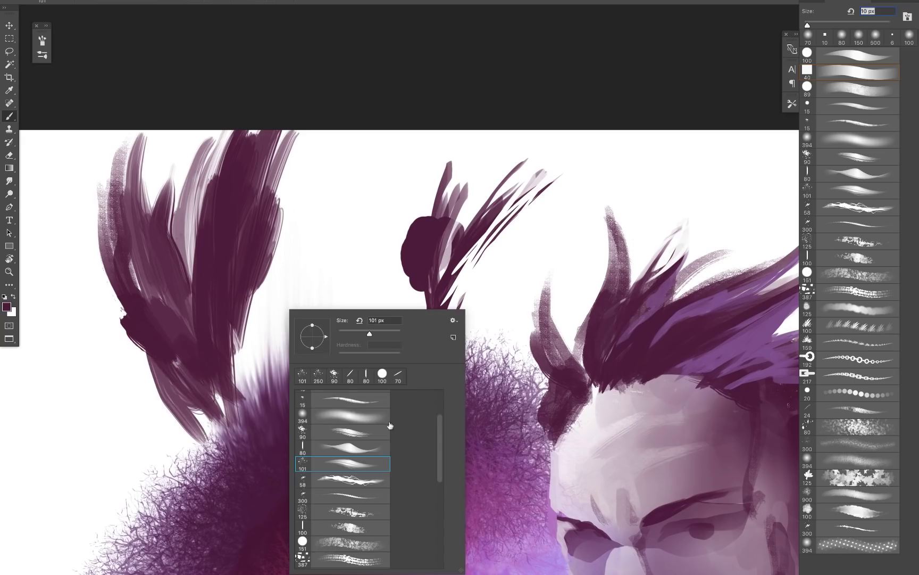
left_click(354, 483)
left_click_drag(252, 170, 284, 227)
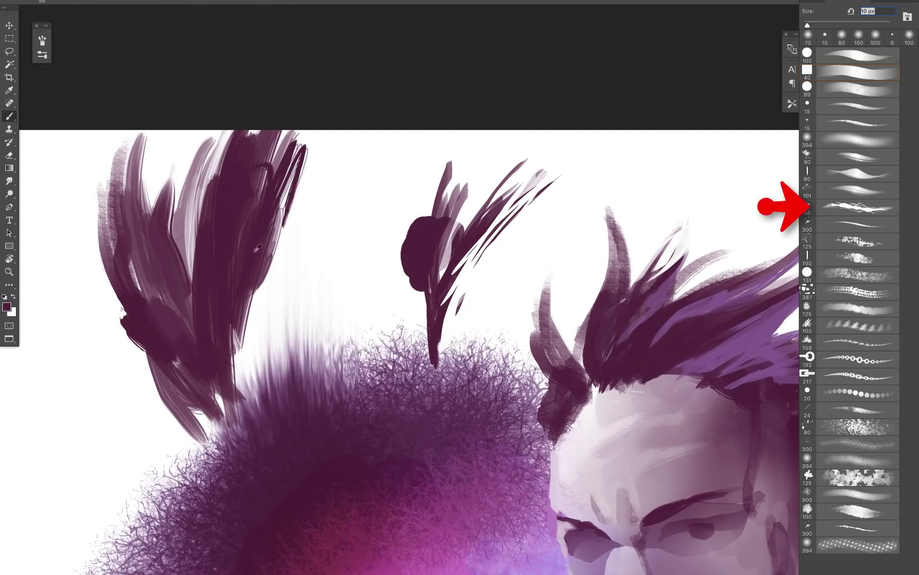
left_click(231, 250, "alt")
mouse_move(283, 243)
left_mouse_down()
mouse_move(292, 185)
mouse_move(270, 337)
left_mouse_up()
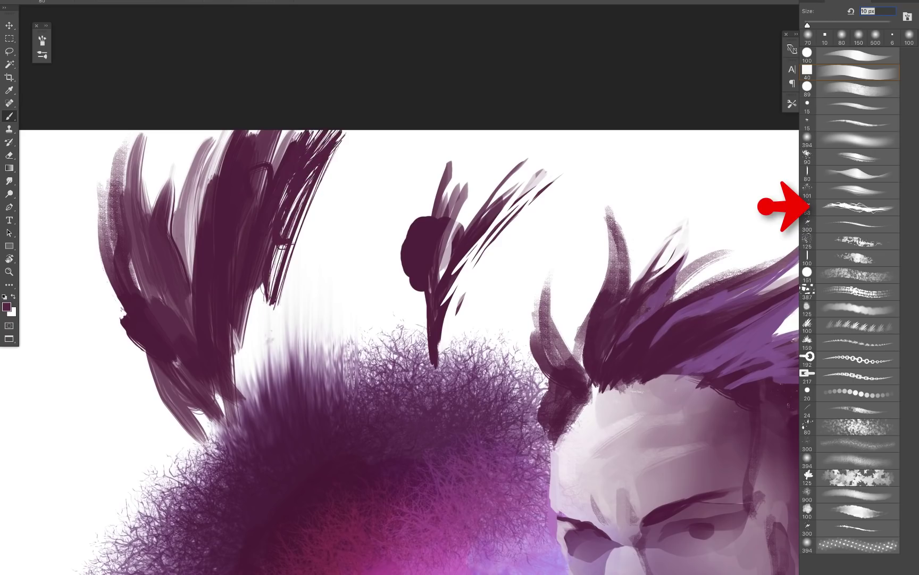
Step: Paint dark spiky strands over the two horn-like tufts at the front of the portrait's hair with the 80 px scratchy brush
right_click(333, 185)
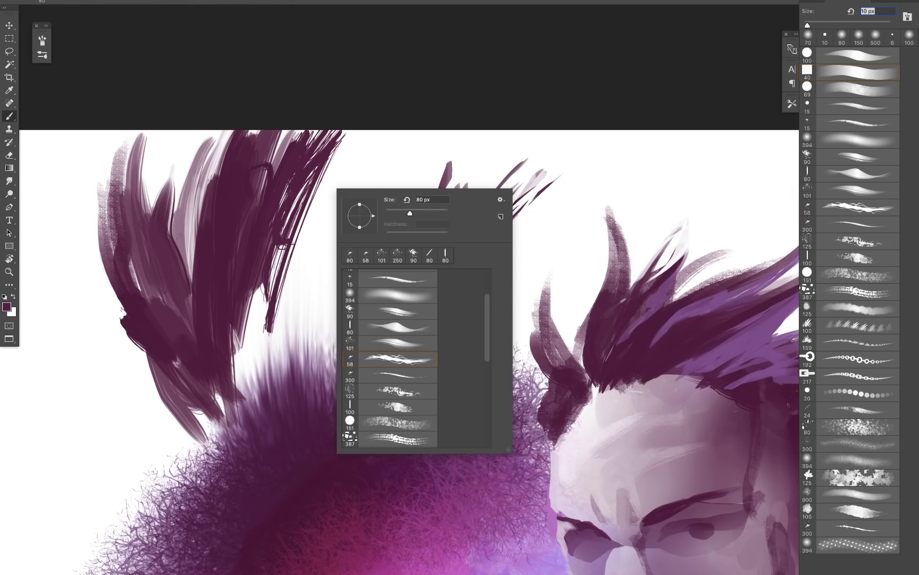
left_click(301, 177)
left_click_drag(625, 359, 323, 263)
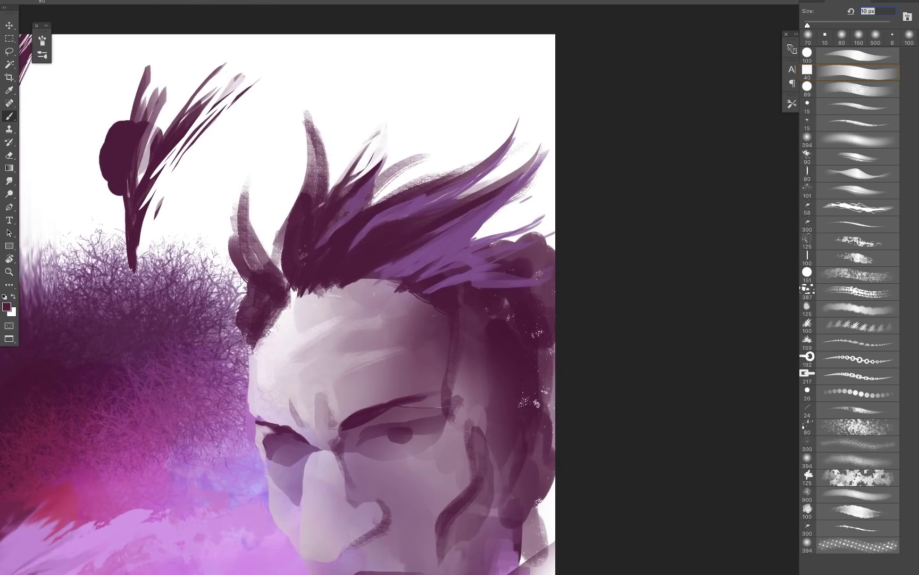
left_click_drag(292, 226, 311, 155)
left_click_drag(307, 113, 304, 192)
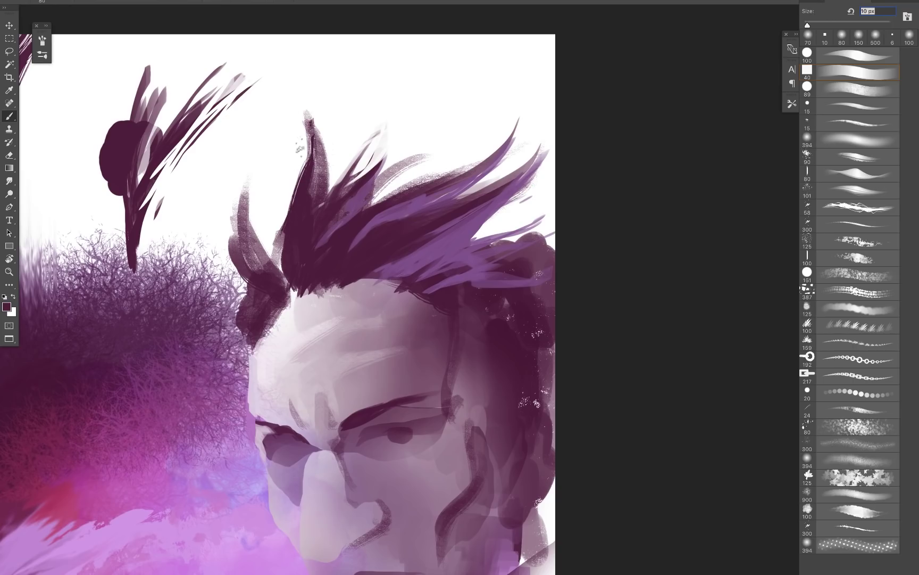
mouse_move(298, 137)
left_mouse_down()
mouse_move(274, 285)
mouse_move(247, 234)
left_mouse_up()
mouse_move(258, 176)
left_mouse_down()
mouse_move(277, 271)
mouse_move(255, 248)
left_mouse_up()
Step: Shape the front tuft into short spikes by alternating sampled white along its outer edge with sampled dark hair strokes
left_click(266, 192, "alt")
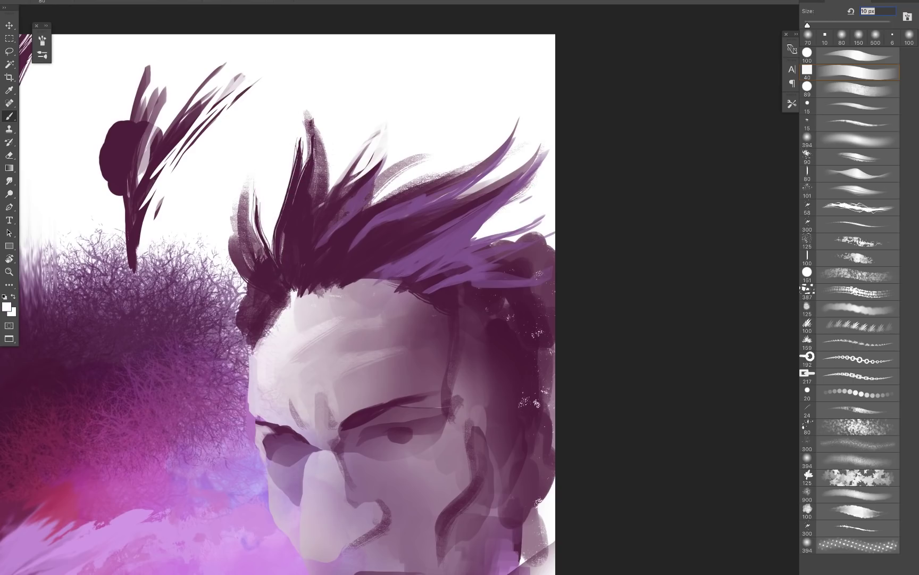
mouse_move(239, 188)
left_mouse_down()
mouse_move(251, 273)
mouse_move(240, 243)
left_mouse_up()
left_click(296, 242, "alt")
mouse_move(266, 297)
left_mouse_down()
mouse_move(223, 257)
mouse_move(220, 225)
left_mouse_up()
mouse_move(253, 296)
left_mouse_down()
mouse_move(218, 230)
mouse_move(234, 291)
left_mouse_up()
left_click(218, 201, "alt")
mouse_move(225, 223)
left_mouse_down()
mouse_move(229, 274)
mouse_move(248, 305)
mouse_move(233, 290)
left_mouse_up()
Step: Sample the dark hair colour and paint short jagged tufts outward and down the hairline beside the forehead
left_click(277, 292, "alt")
mouse_move(233, 290)
left_mouse_down()
mouse_move(243, 329)
mouse_move(238, 360)
left_mouse_up()
left_click_drag(238, 360, 197, 334)
left_click_drag(228, 327, 195, 291)
mouse_move(195, 290)
left_mouse_down()
mouse_move(243, 327)
mouse_move(222, 375)
mouse_move(243, 388)
left_mouse_up()
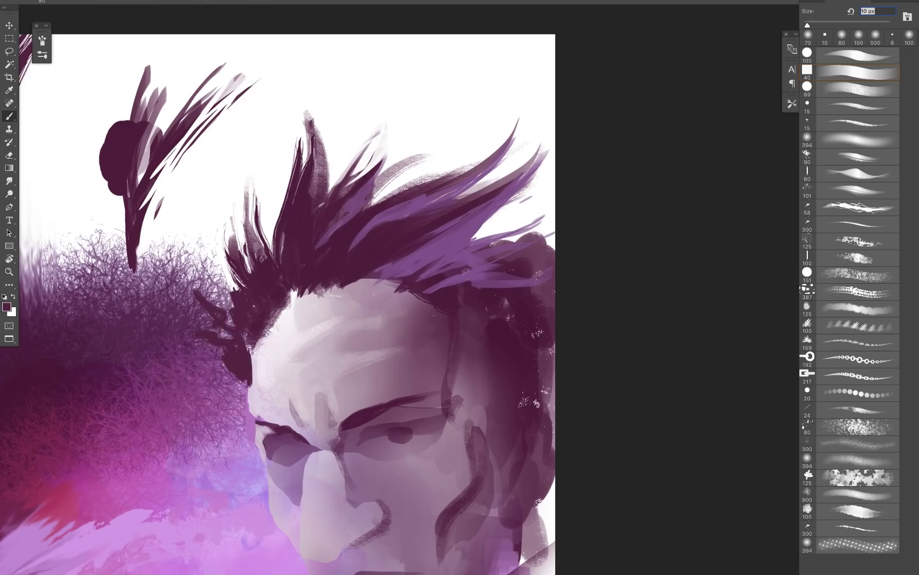
Step: Paint lighter purple strands sweeping back from the temple across the rear of the hair
left_click_drag(438, 277, 555, 235)
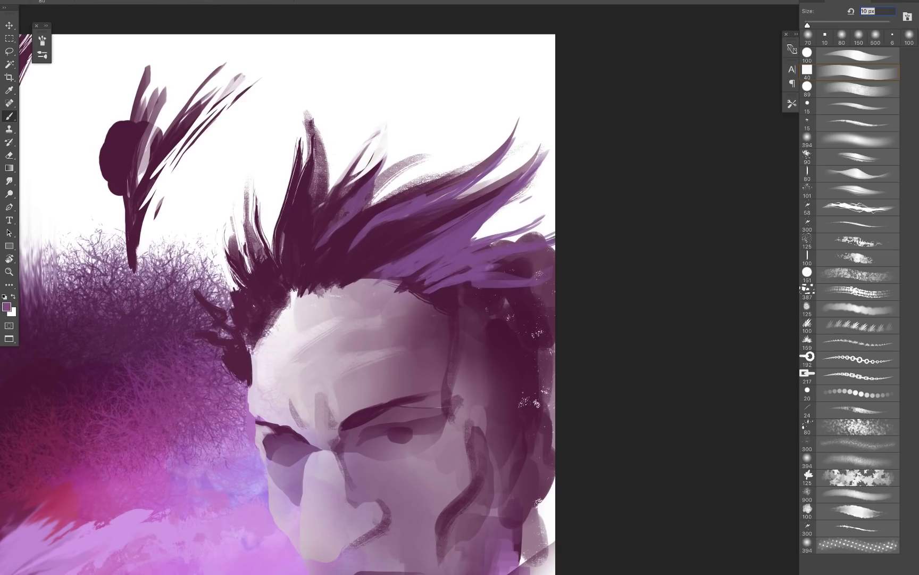
left_click_drag(488, 267, 544, 256)
left_click_drag(472, 286, 459, 299)
left_click_drag(459, 300, 484, 293)
left_click_drag(545, 293, 453, 302)
Step: Layer sampled dark and purple strands along the lower edge of the swept-back hair above the ear
left_click(445, 299, "alt")
left_click_drag(452, 302, 511, 296)
left_click(480, 283, "alt")
left_click(447, 301, "alt")
left_click_drag(442, 295, 551, 312)
left_click_drag(462, 315, 546, 332)
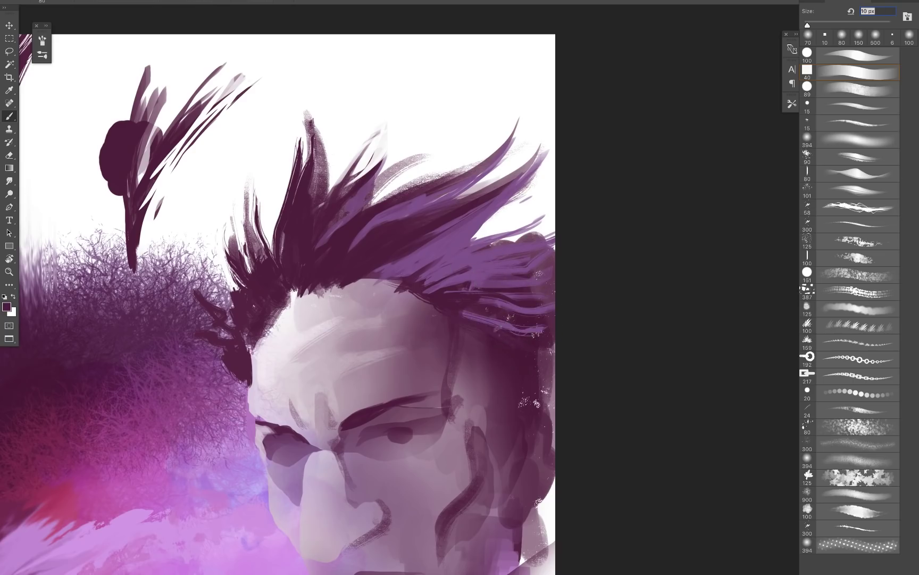
left_click_drag(461, 303, 509, 329)
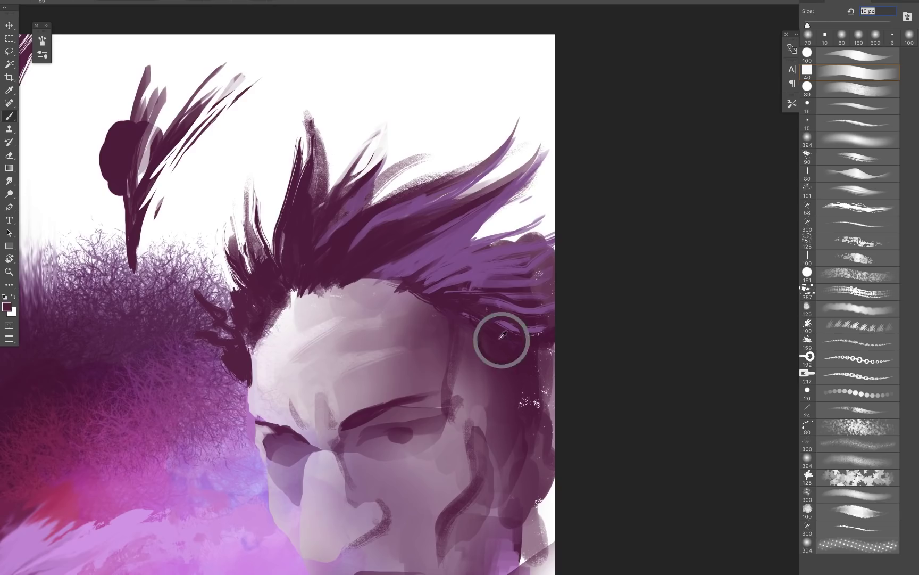
Step: Add dark vertical strokes to the side hair around the ear
left_click_drag(495, 354, 501, 459)
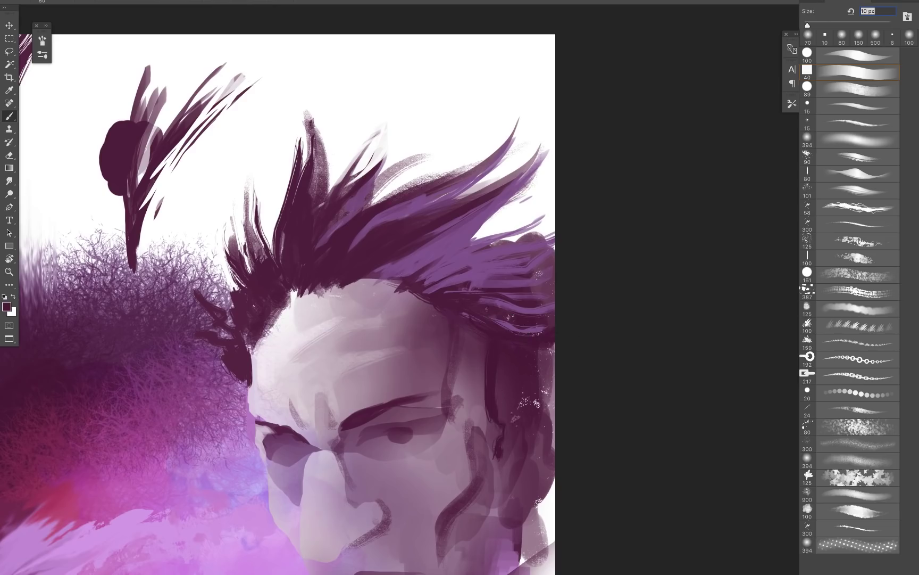
mouse_move(511, 391)
left_mouse_down()
mouse_move(496, 423)
mouse_move(530, 459)
left_mouse_up()
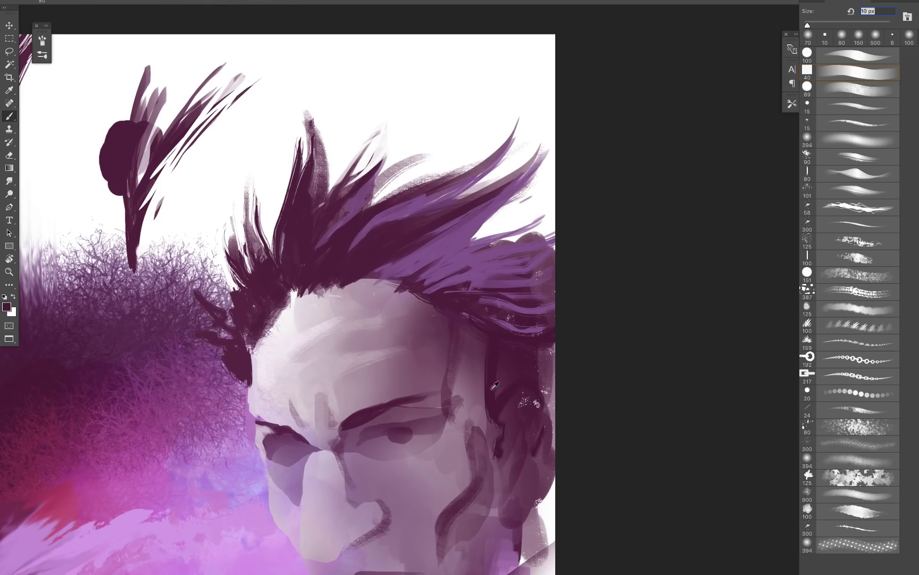
left_click_drag(503, 379, 493, 400)
Step: Switch to the 300 px bristle brush and paint a broad test patch over the small tuft beside the dark blob
right_click(176, 165)
left_click(231, 352)
left_click_drag(326, 96, 199, 168)
key("super+z")
left_click_drag(176, 74, 154, 186)
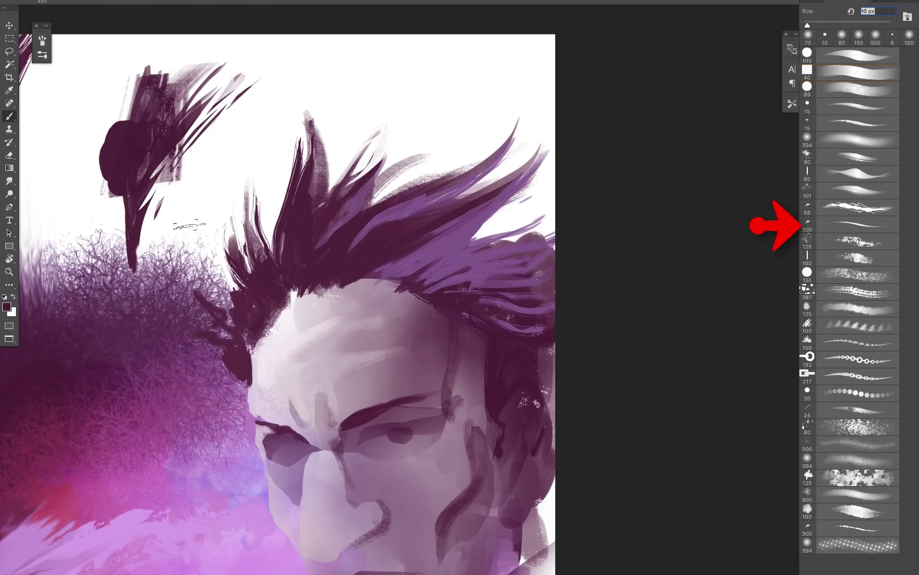
Step: Paint finer bristle strands through the swept-back hair with the bristle brush at 175 px, sampling the hair's colours
left_click_drag(359, 240, 422, 208)
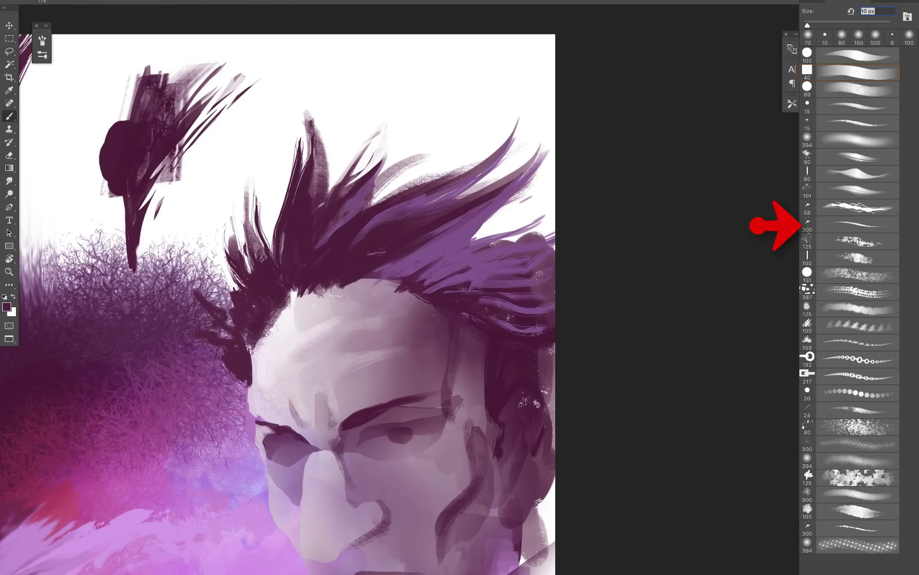
left_click_drag(423, 233, 490, 195)
mouse_move(446, 244)
left_mouse_down()
mouse_move(508, 171)
mouse_move(483, 230)
mouse_move(535, 178)
mouse_move(472, 243)
mouse_move(499, 218)
mouse_move(554, 207)
left_mouse_up()
left_click(444, 246, "alt")
mouse_move(489, 235)
left_mouse_down()
mouse_move(538, 217)
mouse_move(553, 228)
left_mouse_up()
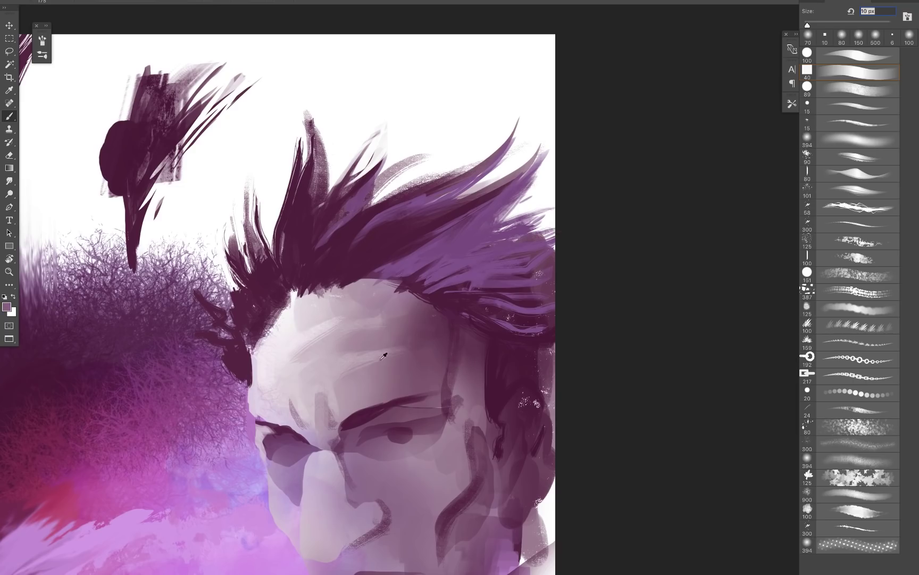
Step: Sample shadow tones from the face and paint a curved furrow above the eyebrow with bristle strokes
left_click(374, 384, "alt")
left_click_drag(349, 374, 417, 352)
mouse_move(386, 352)
left_mouse_down()
mouse_move(338, 371)
mouse_move(336, 384)
mouse_move(410, 345)
left_mouse_up()
left_click(422, 334, "alt")
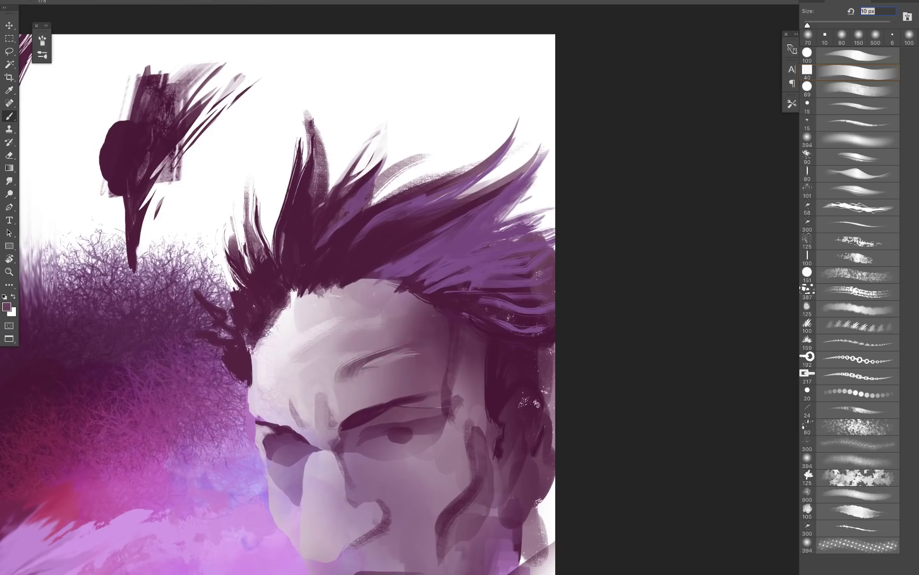
left_click_drag(334, 390, 352, 386)
left_click_drag(382, 351, 335, 392)
Step: Change the bristle brush's tip angle and paint sampled skin-tone strokes across the lit side of the forehead
left_click(329, 366, "alt")
right_click(337, 366)
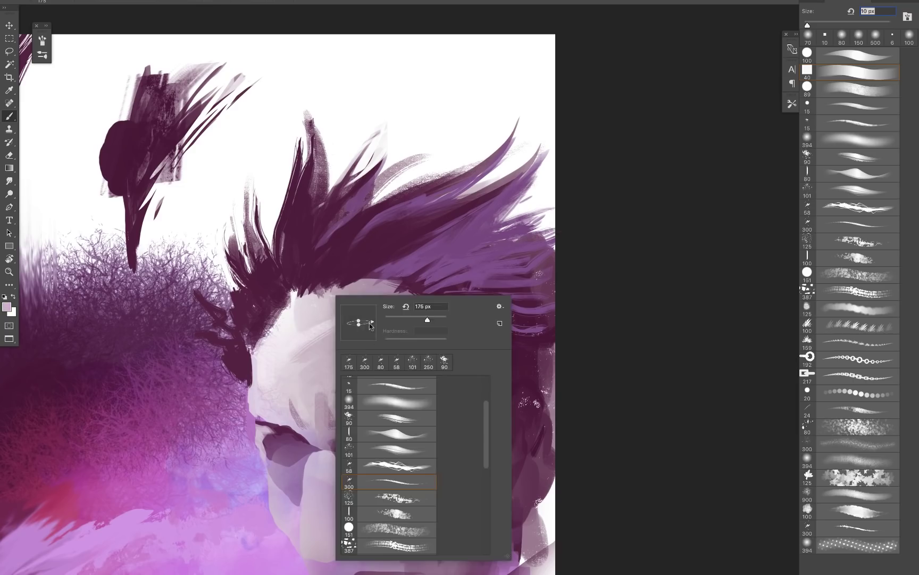
left_click_drag(368, 315, 364, 310)
left_click(345, 277)
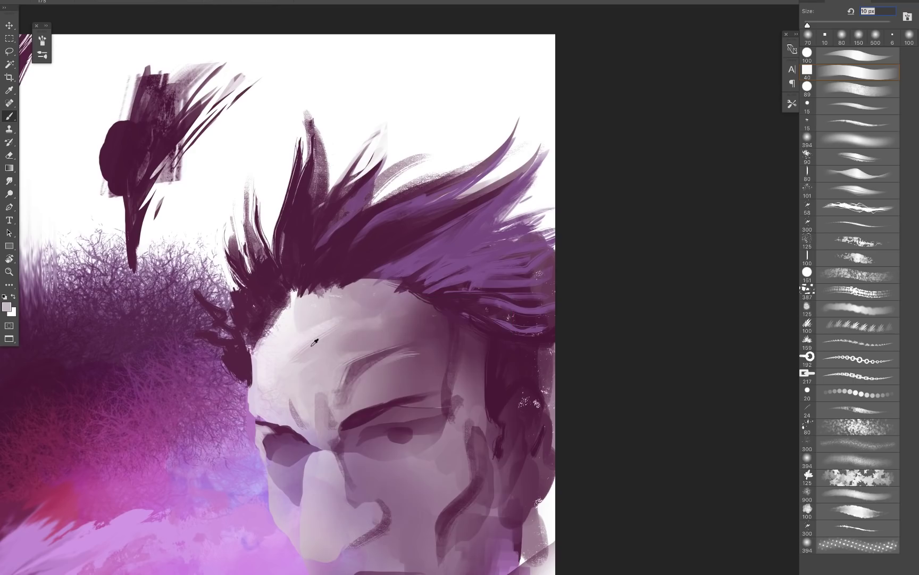
left_click(342, 347, "alt")
left_click_drag(283, 337, 271, 373)
mouse_move(281, 346)
left_mouse_down()
mouse_move(292, 316)
mouse_move(305, 315)
mouse_move(297, 347)
mouse_move(326, 309)
mouse_move(357, 314)
mouse_move(333, 323)
mouse_move(331, 343)
left_mouse_up()
Step: Extend the bristly skin-tone strokes down the forehead toward the brows, resampling light and mid tones from the face
left_click(308, 375, "alt")
left_click(281, 350, "alt")
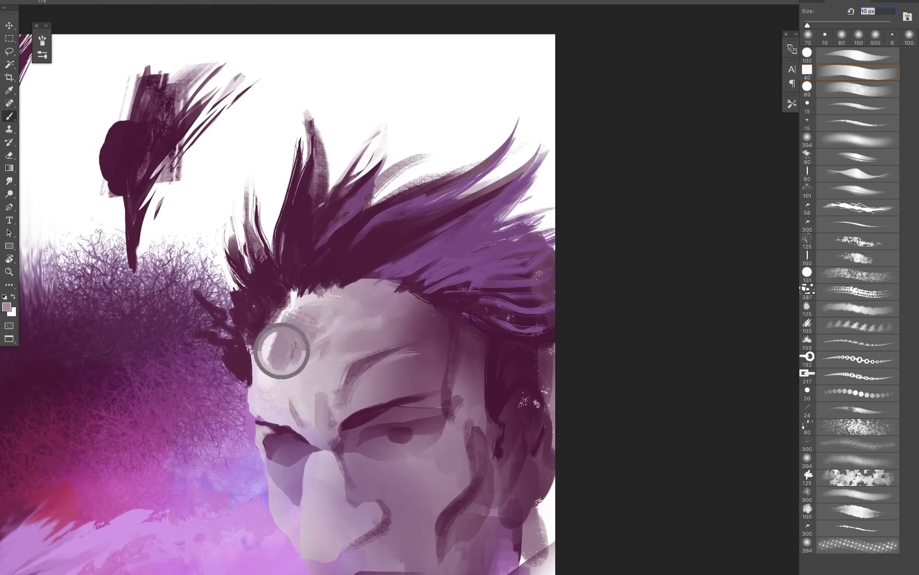
mouse_move(272, 383)
left_mouse_down()
mouse_move(341, 367)
mouse_move(304, 396)
mouse_move(321, 410)
left_mouse_up()
left_click_drag(342, 369, 272, 387)
left_click(263, 381, "alt")
left_click_drag(269, 362, 274, 397)
left_click(292, 352, "alt")
Step: Sample forehead and nose tones and paint vertical bristle strokes down the nose to its tip
left_click_drag(448, 399, 441, 223)
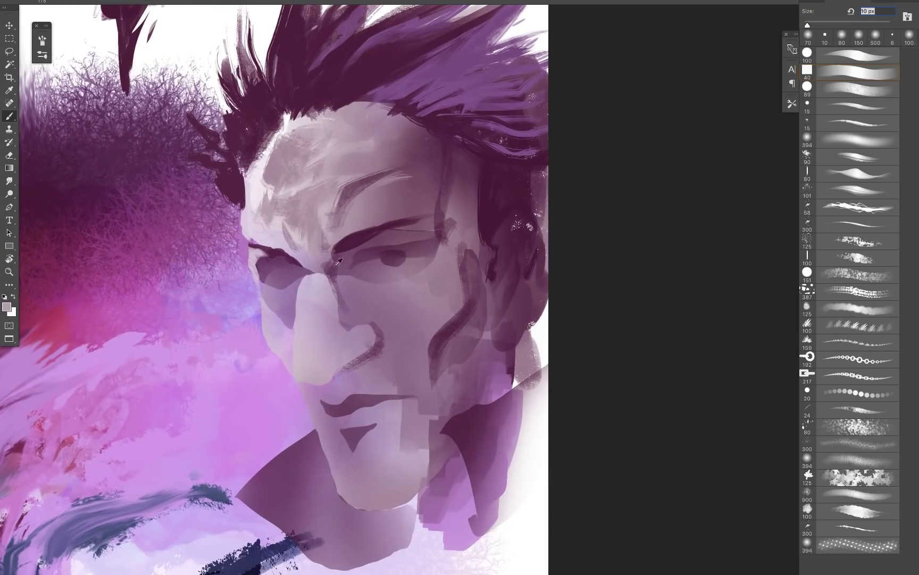
left_click(301, 213, "alt")
mouse_move(309, 307)
left_mouse_down()
mouse_move(306, 379)
mouse_move(319, 347)
mouse_move(313, 325)
mouse_move(314, 372)
mouse_move(323, 340)
mouse_move(319, 313)
mouse_move(307, 371)
left_mouse_up()
left_click(312, 305, "alt")
left_click_drag(316, 337, 320, 375)
mouse_move(315, 310)
left_mouse_down()
mouse_move(330, 372)
mouse_move(319, 348)
left_mouse_up()
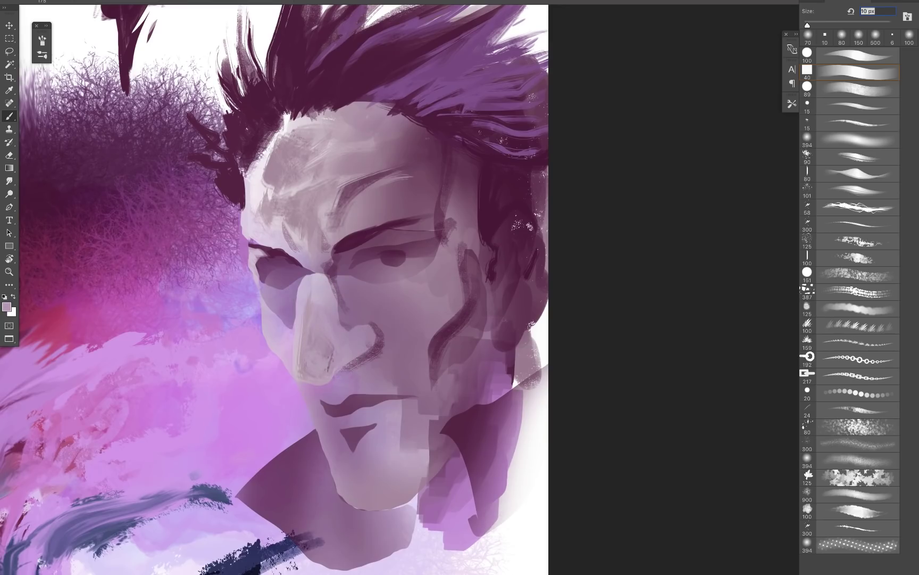
Step: Sample the skin tone above the eyebrow and paint bristle strokes over the forehead furrow
left_click(356, 212, "alt")
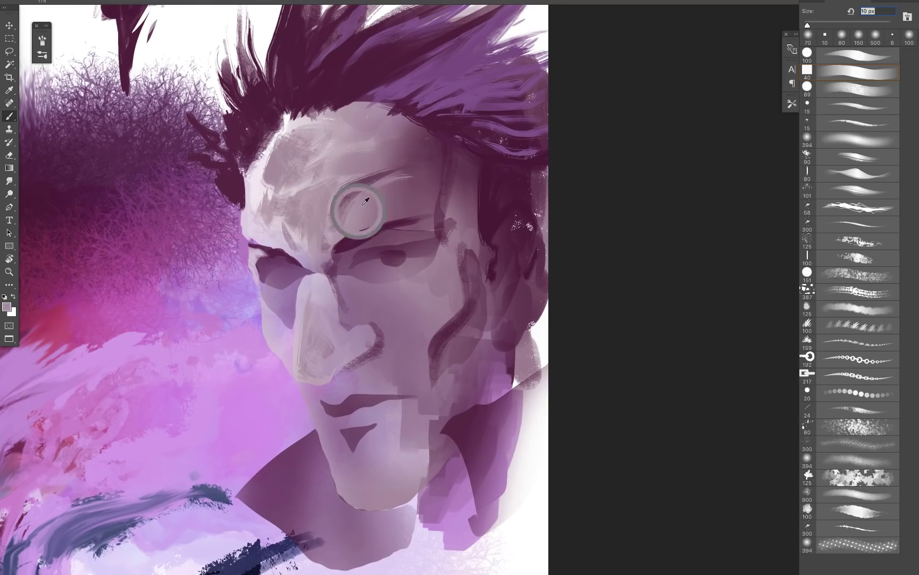
mouse_move(359, 187)
left_mouse_down()
mouse_move(344, 226)
mouse_move(385, 176)
left_mouse_up()
left_click_drag(340, 217, 392, 173)
Step: Switch to the 125 px speckled brush and paint sampled skin and shadow texture down the cheek toward the jaw
left_click_drag(215, 395, 253, 475)
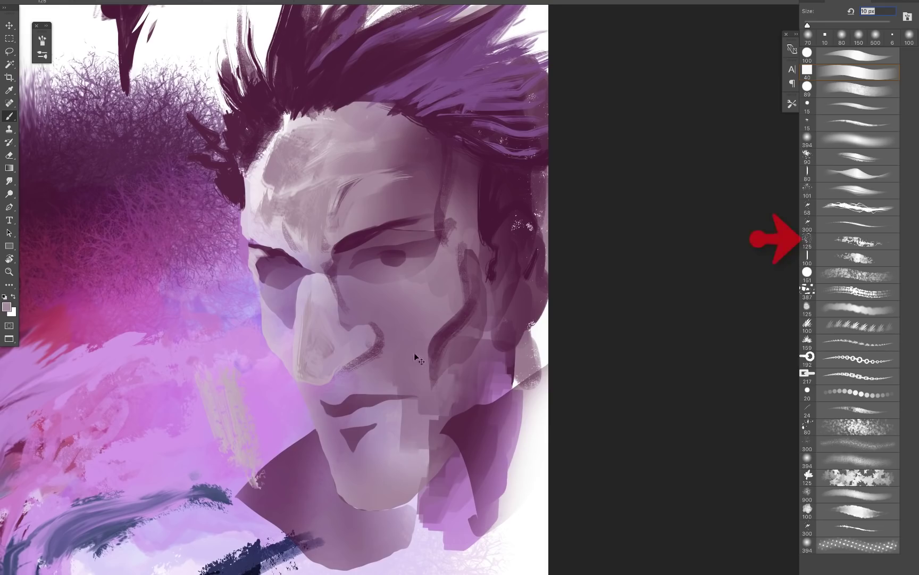
key("ctrl+z")
left_click(446, 336, "alt")
mouse_move(462, 348)
left_mouse_down()
mouse_move(488, 349)
mouse_move(437, 388)
left_mouse_up()
left_click(488, 304, "alt")
left_click_drag(464, 326, 434, 384)
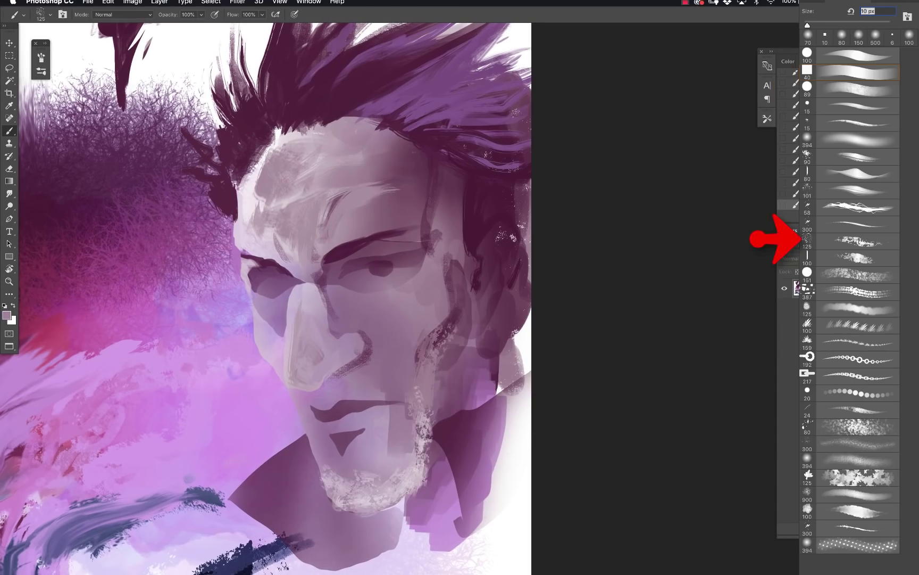
Step: Undo the latest speckled strokes along the chin while keeping the texture on the cheek
key("ctrl+z")
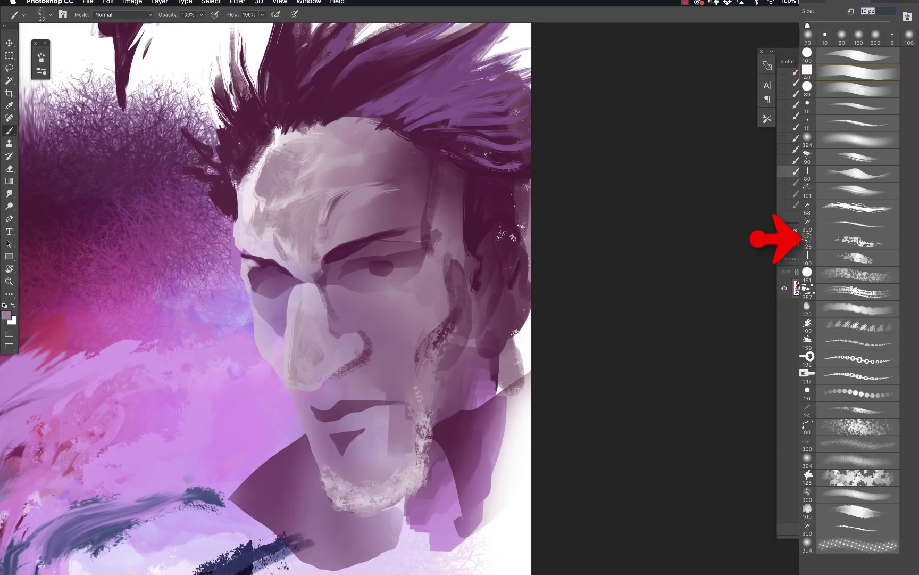
key("ctrl+z")
key("ctrl+z")
key("ctrl+z")
key("ctrl+z")
key("ctrl+z")
key("ctrl+z")
key("ctrl+z")
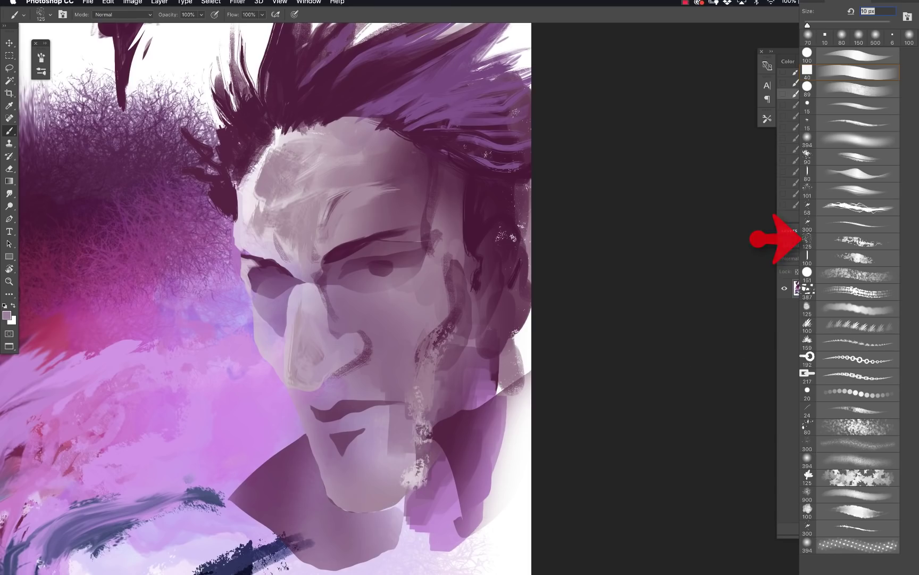
Step: Paint sampled purple speckled strokes from the temple down the cheek on a new layer set to Multiply
key("ctrl+shift+n")
key("Return")
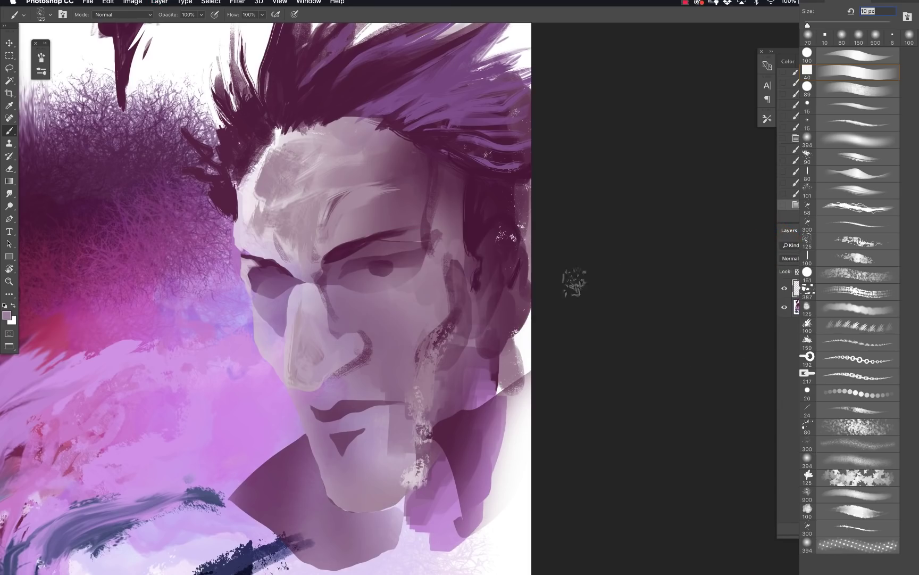
left_click(453, 322, "alt")
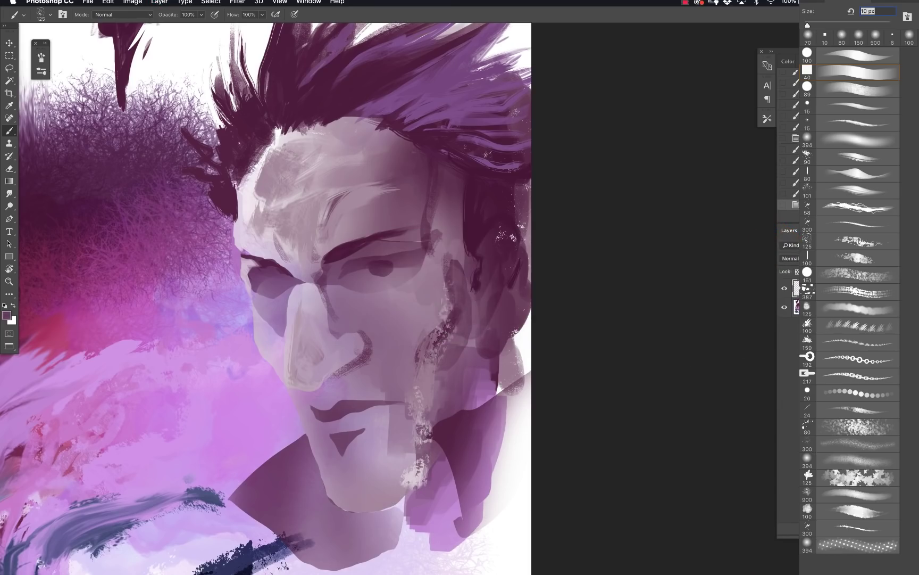
mouse_move(435, 355)
left_mouse_down()
mouse_move(446, 256)
mouse_move(439, 228)
left_mouse_up()
left_click_drag(437, 188, 448, 238)
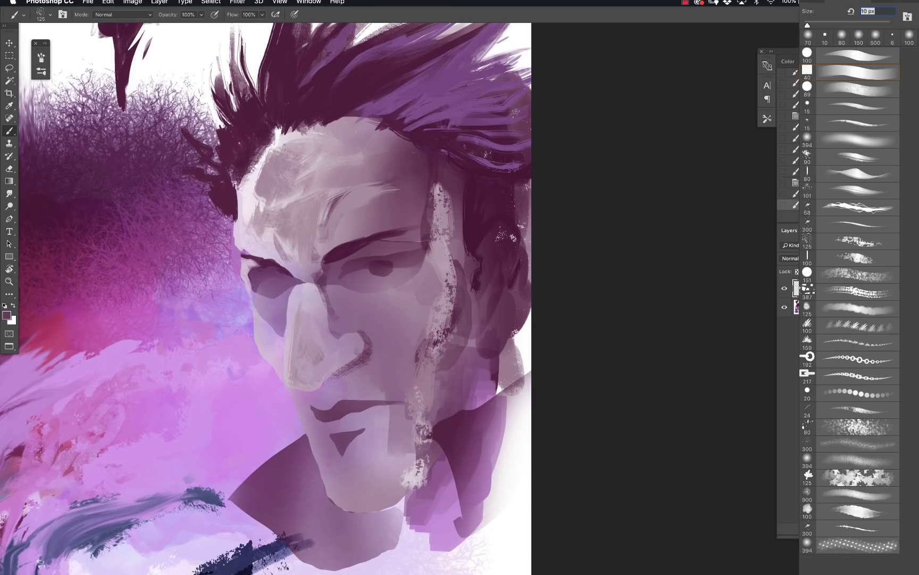
left_click(791, 258)
left_click(792, 286)
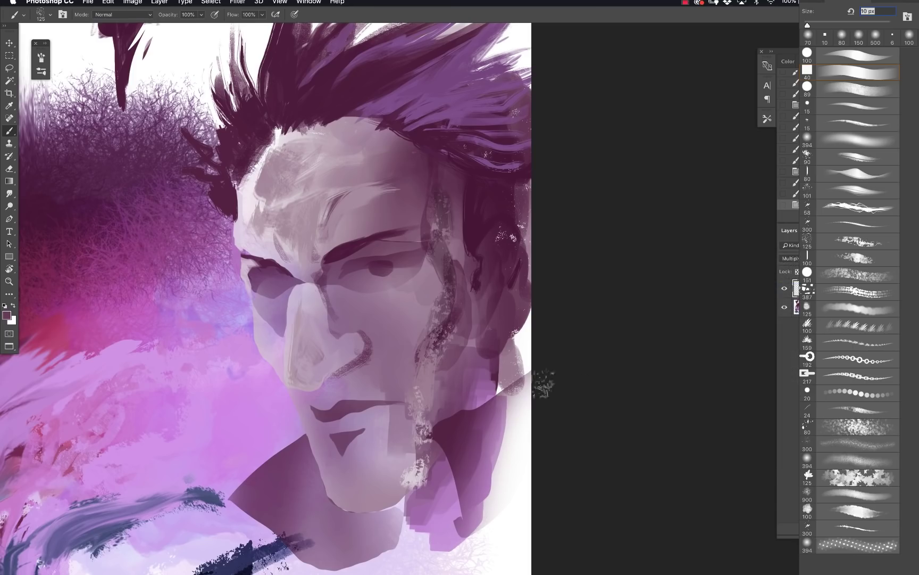
Step: Paint dark speckled shading in front of the ear, and extend it over the cheek and chin with the brush enlarged to 250 px
left_click(473, 220, "alt")
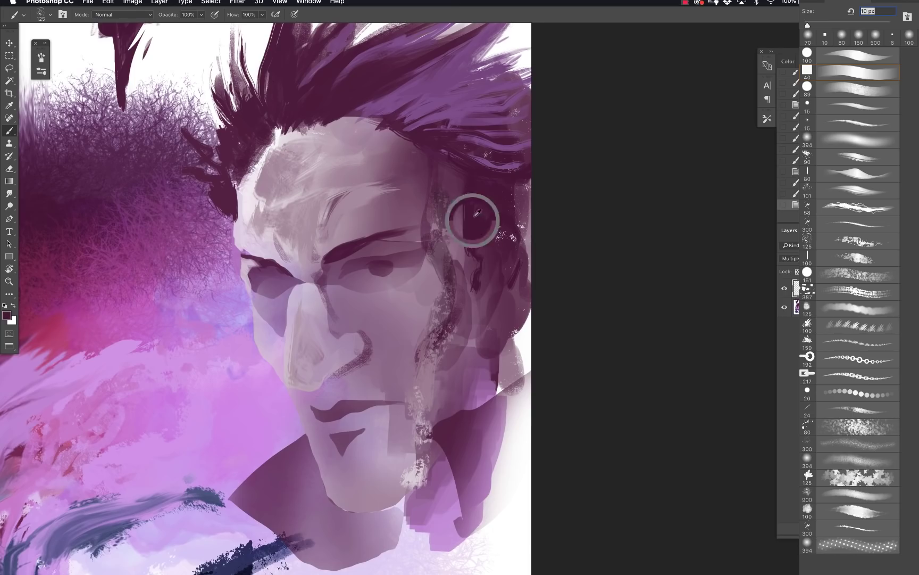
mouse_move(452, 182)
left_mouse_down()
mouse_move(478, 352)
mouse_move(468, 376)
mouse_move(494, 382)
left_mouse_up()
key("bracketright")
key("bracketright")
key("bracketright")
key("bracketright")
mouse_move(412, 330)
left_mouse_down()
mouse_move(418, 402)
mouse_move(403, 328)
mouse_move(369, 348)
mouse_move(389, 395)
mouse_move(387, 461)
mouse_move(369, 495)
mouse_move(416, 464)
left_mouse_up()
Step: Spread sampled shadow colour with the 250 px speckled brush over the neck, collar, cheek and temple
left_click(415, 357, "alt")
left_click(407, 362, "alt")
left_click_drag(436, 402, 446, 463)
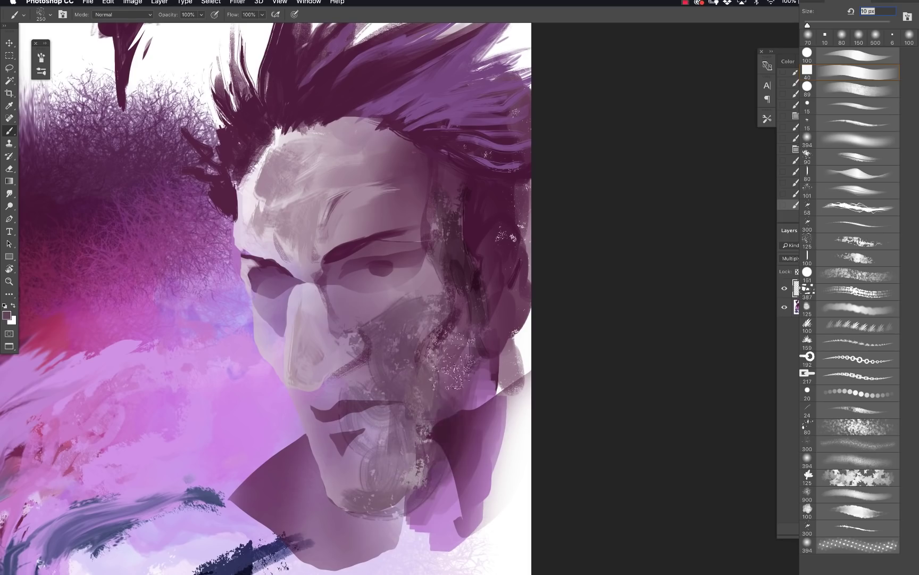
mouse_move(452, 372)
left_mouse_down()
mouse_move(483, 361)
mouse_move(449, 441)
mouse_move(447, 475)
mouse_move(503, 452)
left_mouse_up()
left_click_drag(389, 295, 364, 303)
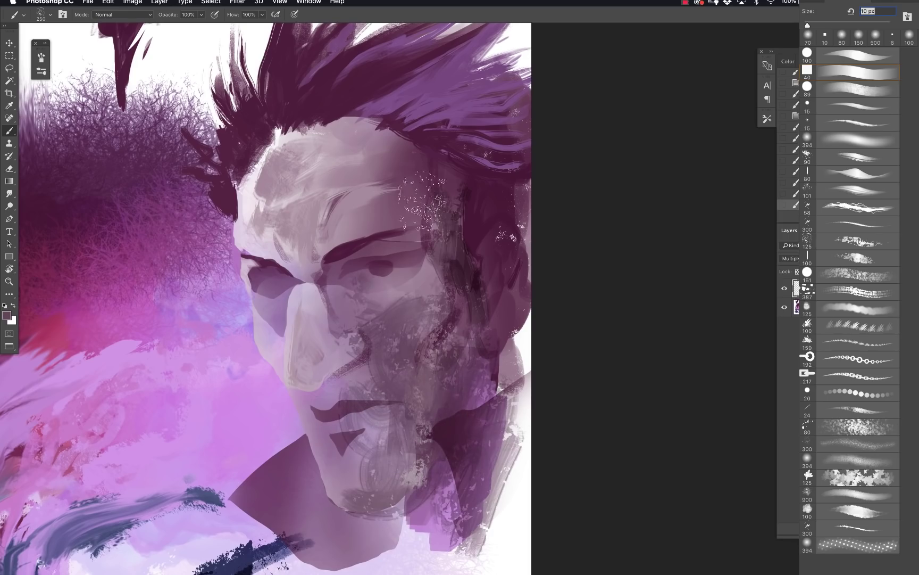
mouse_move(451, 237)
left_mouse_down()
mouse_move(362, 126)
mouse_move(384, 208)
mouse_move(430, 216)
left_mouse_up()
mouse_move(430, 219)
left_mouse_down()
mouse_move(380, 225)
mouse_move(442, 181)
mouse_move(434, 250)
left_mouse_up()
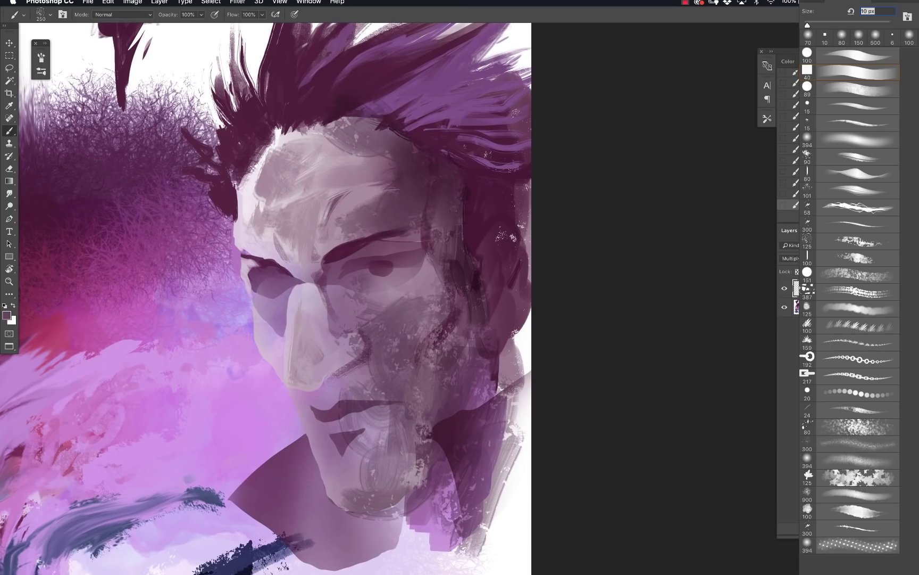
Step: Tone down the speckled shading on the Multiply layer and erase excess texture around the face with the Eraser
key("ctrl+z")
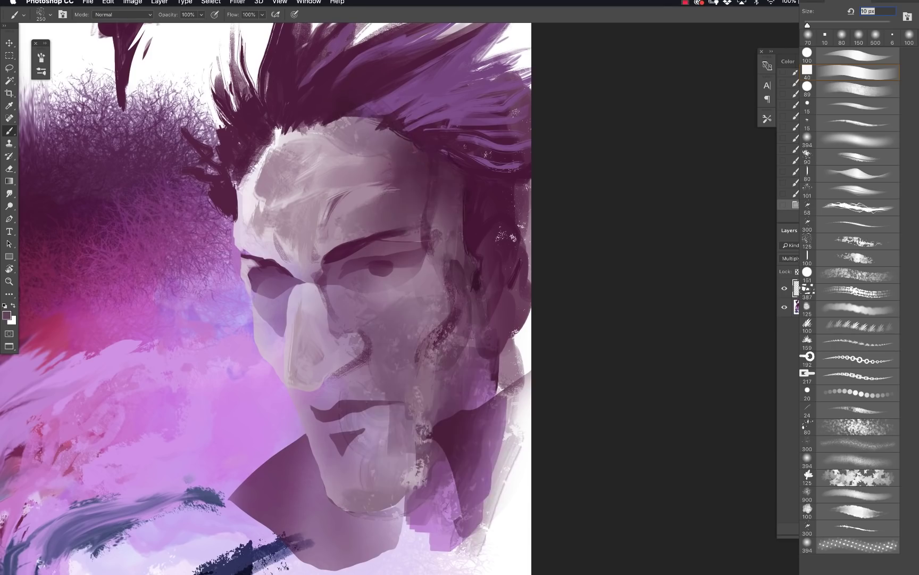
left_click(9, 168)
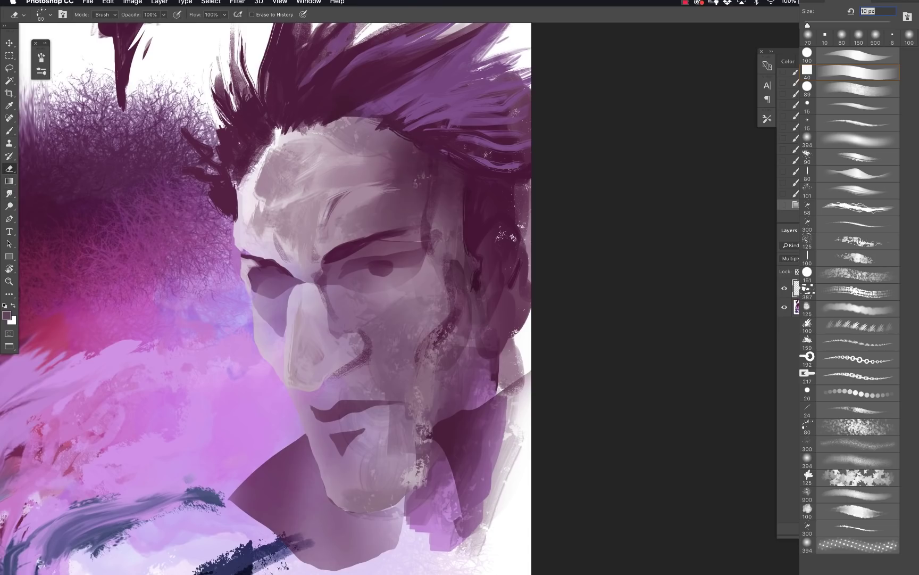
right_click(543, 361)
left_click(501, 236)
left_click(513, 238)
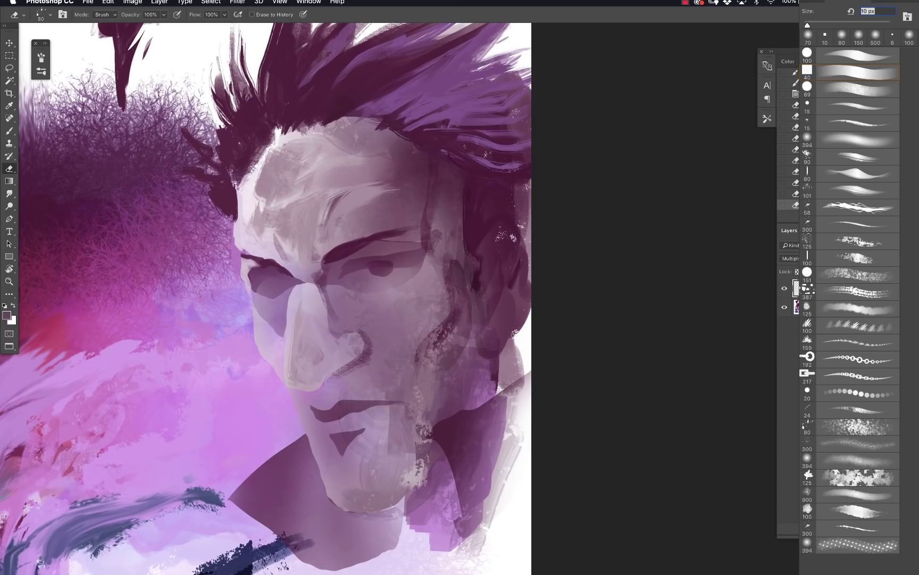
Step: Compare the face with the Multiply layer hidden and shown, both close up on the cheek and at full-face view
left_click(384, 457)
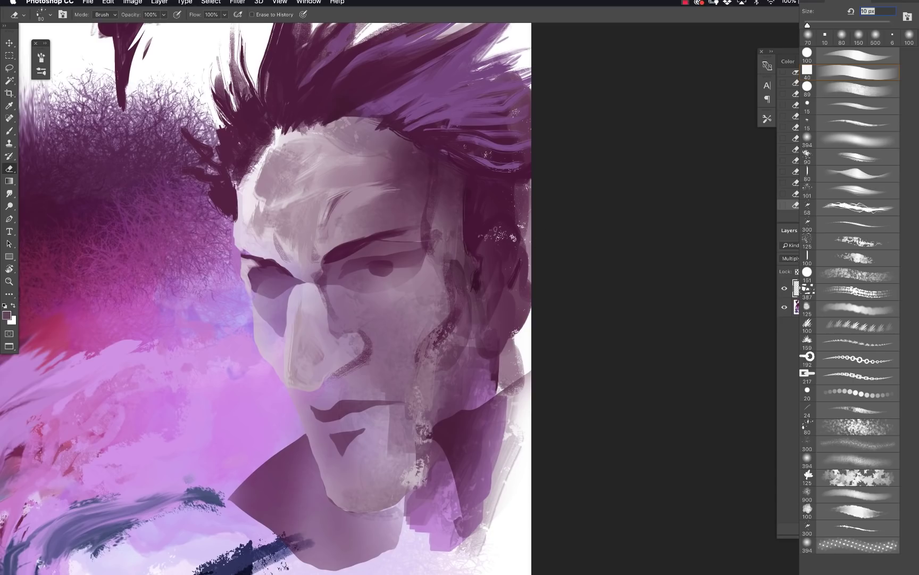
left_click(785, 290)
left_click(785, 290)
left_click(785, 290)
left_click(784, 290)
key("super+plus")
key("super+plus")
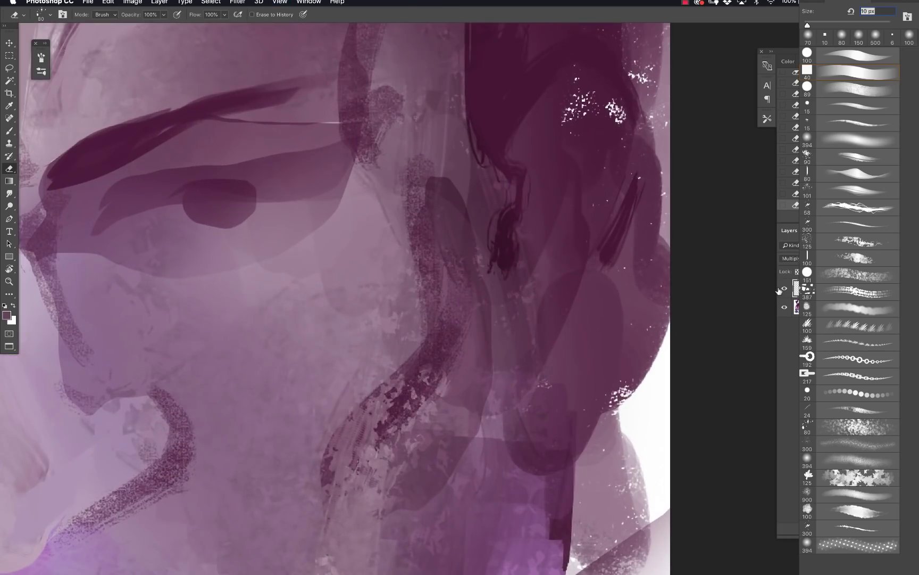
left_click_drag(448, 373, 530, 204)
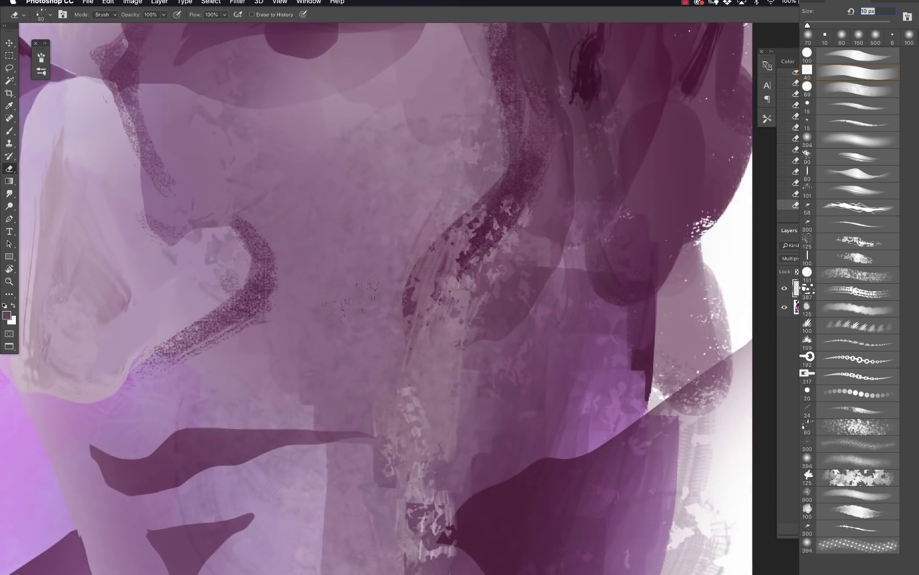
left_click(785, 290)
left_click(784, 290)
left_click(785, 290)
left_click(784, 290)
left_click(785, 290)
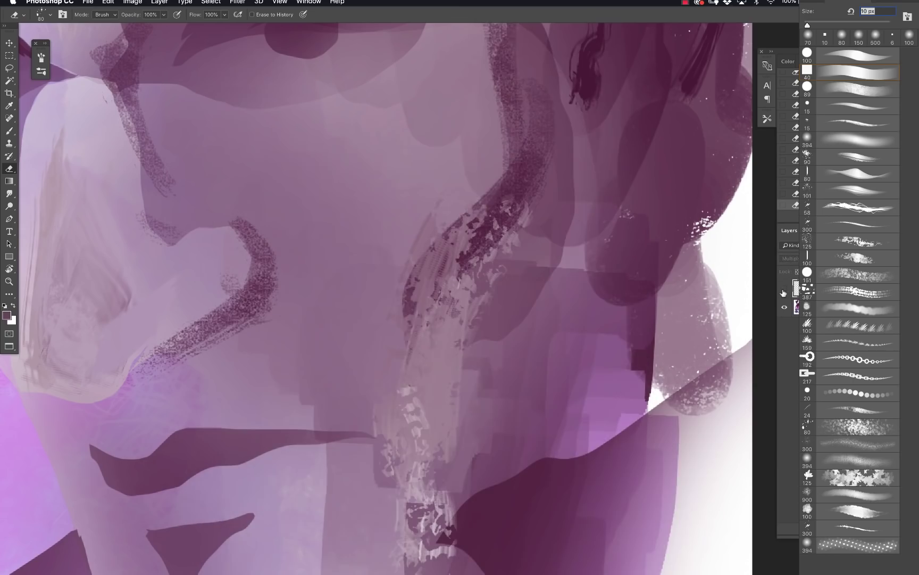
left_click(785, 290)
key("super+minus")
key("super+minus")
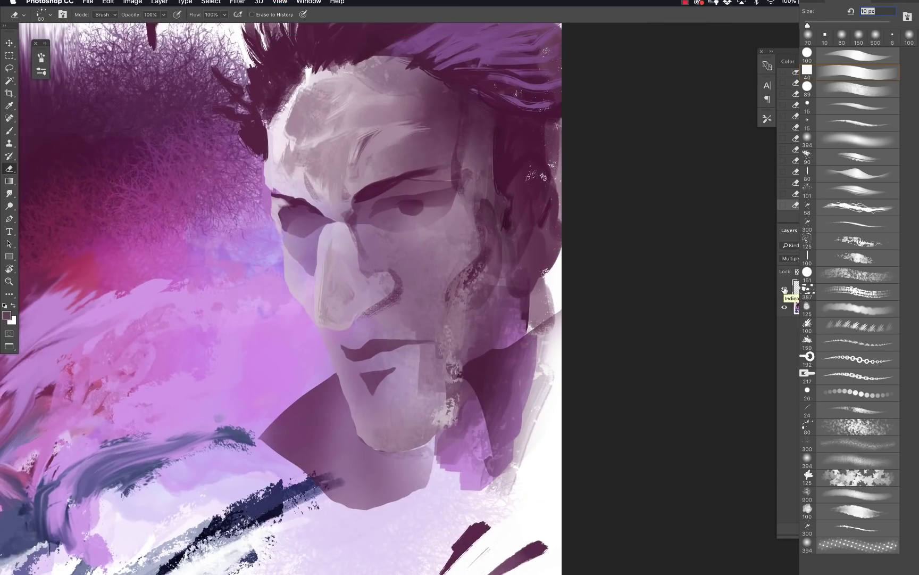
left_click_drag(408, 358, 486, 393)
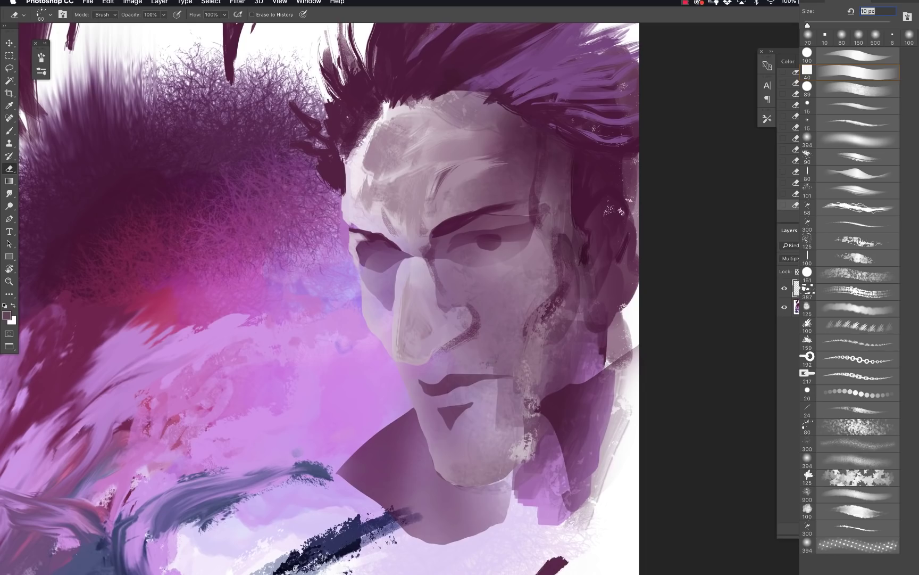
Step: Switch from the Eraser to the Brush tool and select the 100 px textured brush preset
right_click(460, 297)
left_click(14, 118)
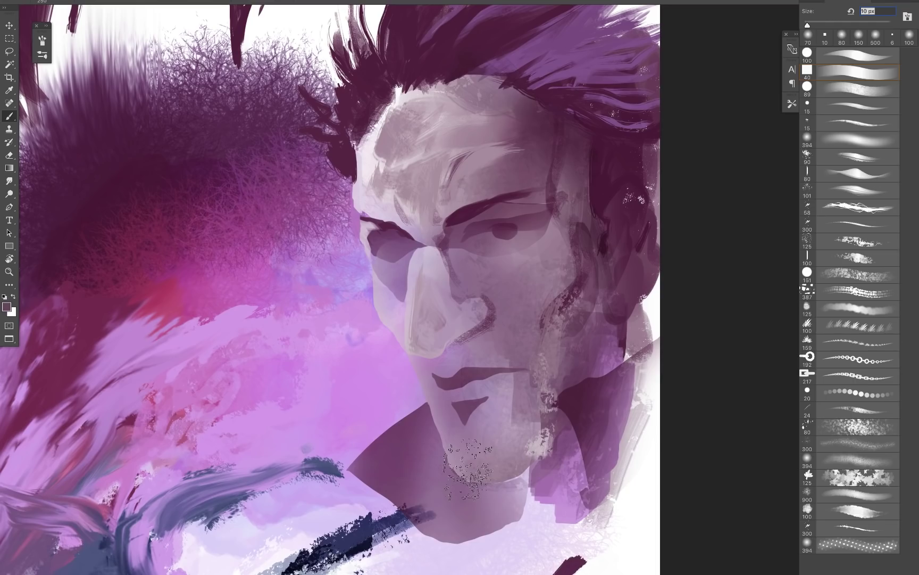
right_click(513, 298)
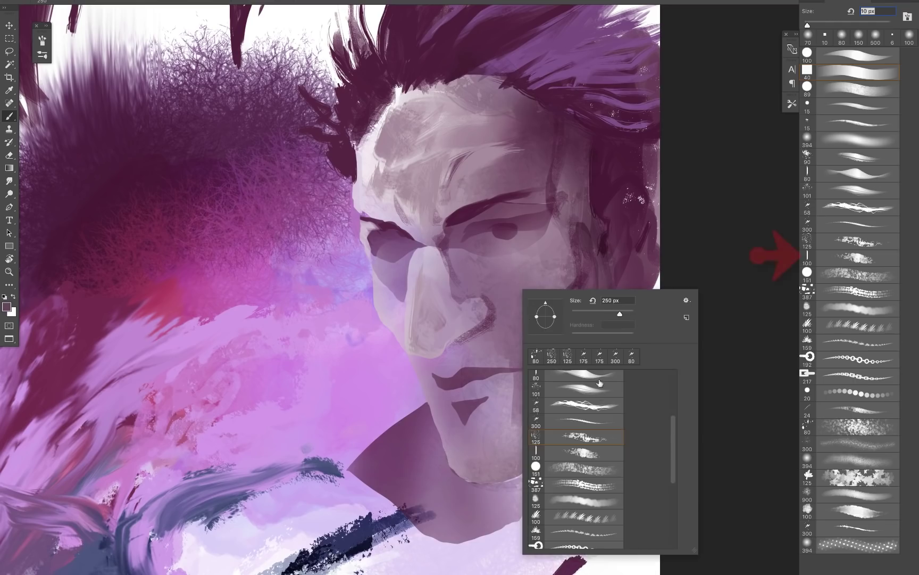
Step: Try out the 100 px textured brush with strokes over the pink background, and undo them
mouse_move(243, 277)
left_mouse_down()
mouse_move(306, 325)
mouse_move(338, 450)
left_mouse_up()
key("super+z")
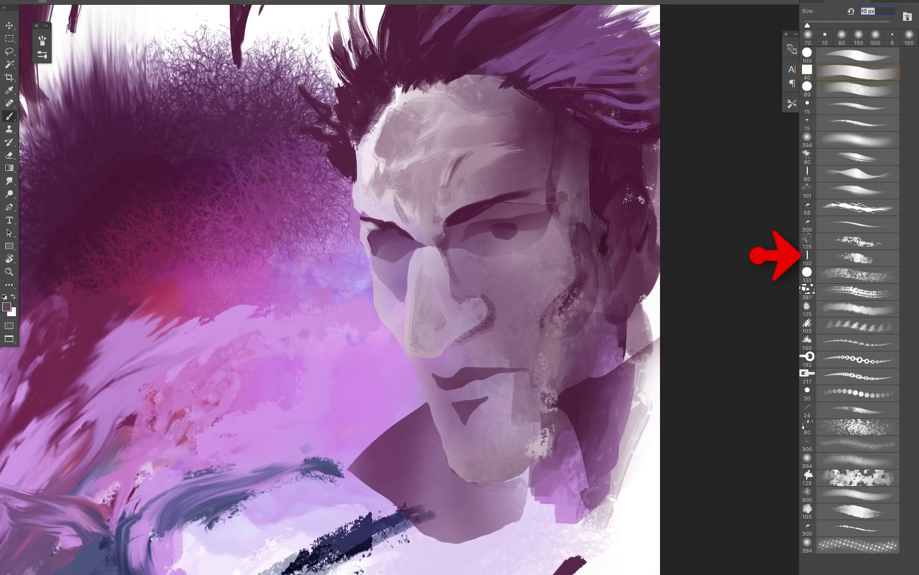
mouse_move(320, 338)
left_mouse_down()
mouse_move(290, 346)
mouse_move(331, 452)
left_mouse_up()
key("super+z")
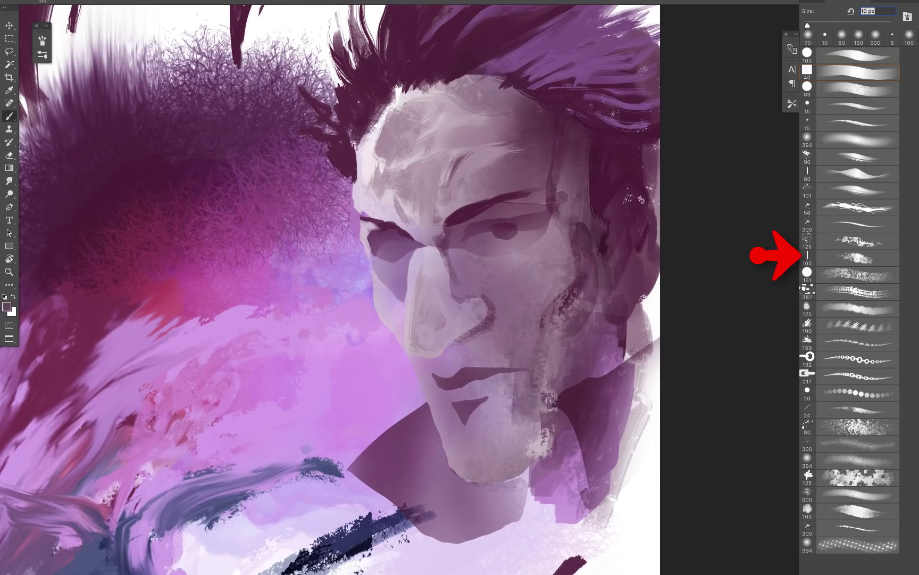
Step: Create a new Normal layer and paint sampled dark purple texture along the hairline, temple and above the ear
key("super+shift+n")
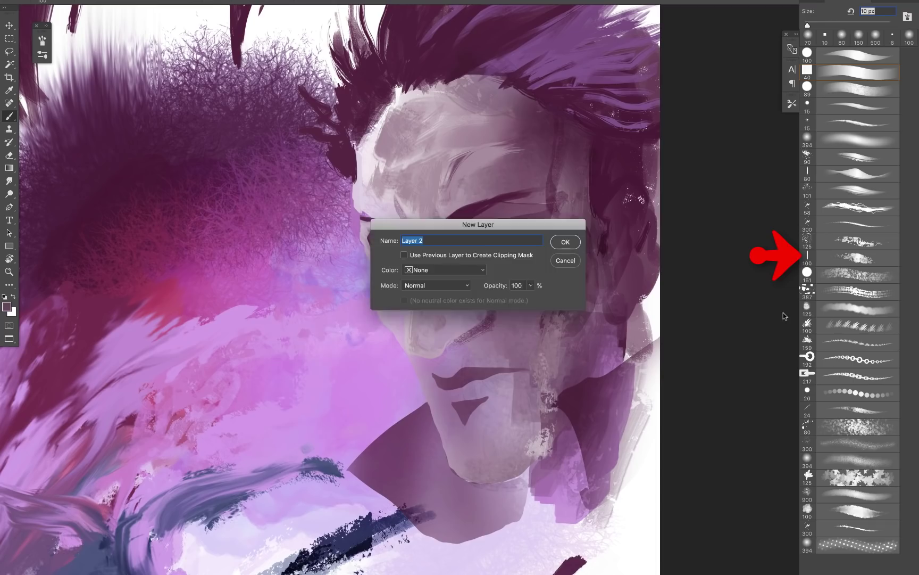
key("Return")
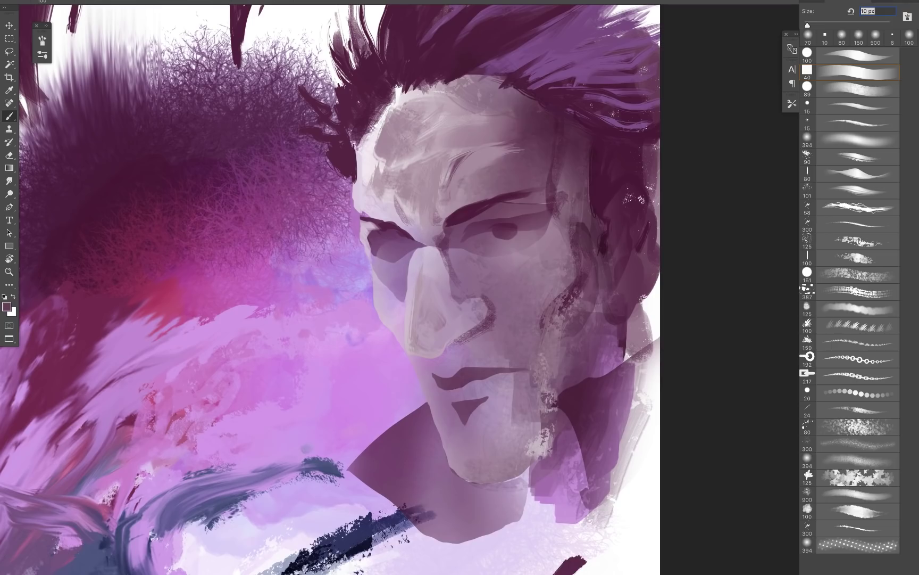
mouse_move(508, 120)
left_mouse_down()
mouse_move(502, 95)
mouse_move(460, 78)
mouse_move(483, 94)
left_mouse_up()
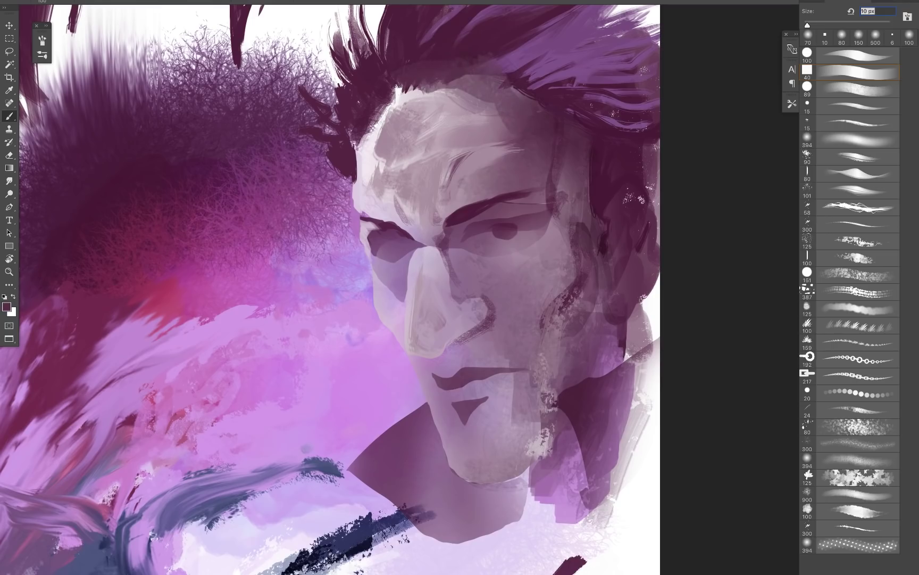
left_click(502, 70, "alt")
left_click_drag(504, 73, 559, 117)
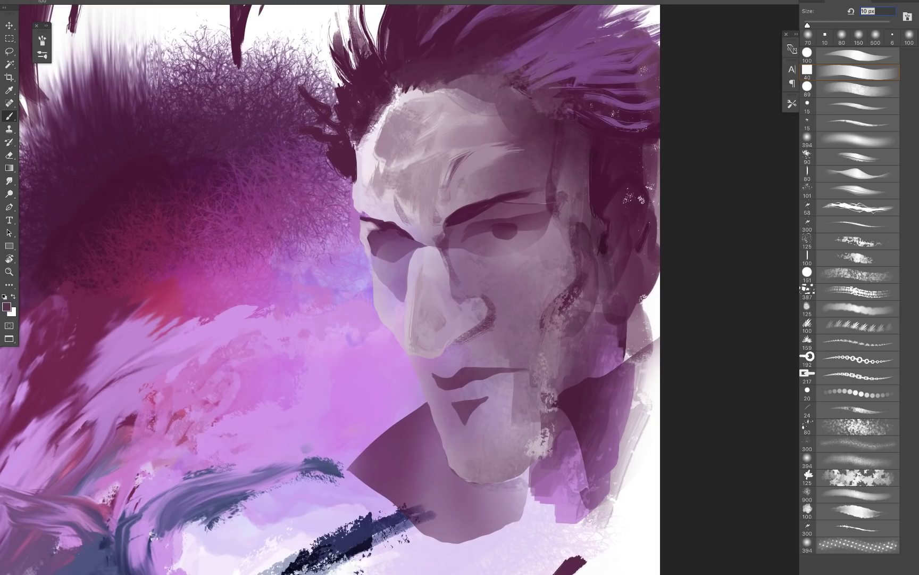
left_click_drag(584, 121, 624, 178)
left_click(611, 144, "alt")
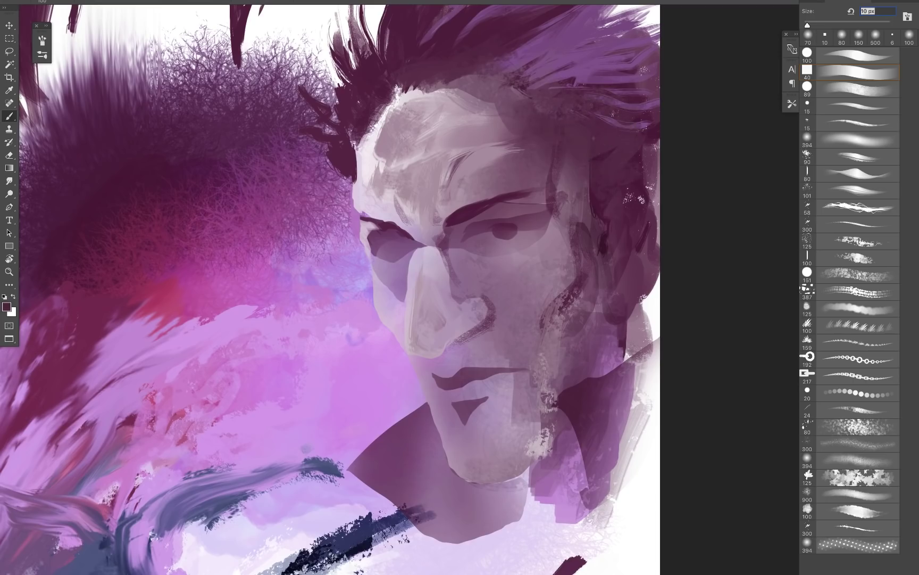
Step: Paint sampled shadow texture down the cheek edge and along the jaw and underside of the chin
left_click(578, 286, "alt")
left_click_drag(560, 322, 550, 382)
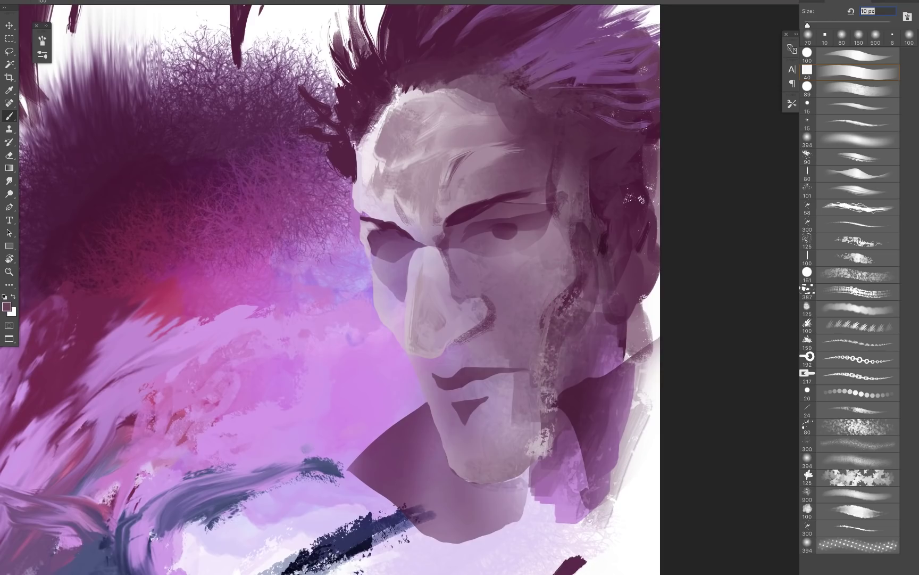
mouse_move(548, 431)
left_mouse_down()
mouse_move(510, 489)
mouse_move(462, 467)
left_mouse_up()
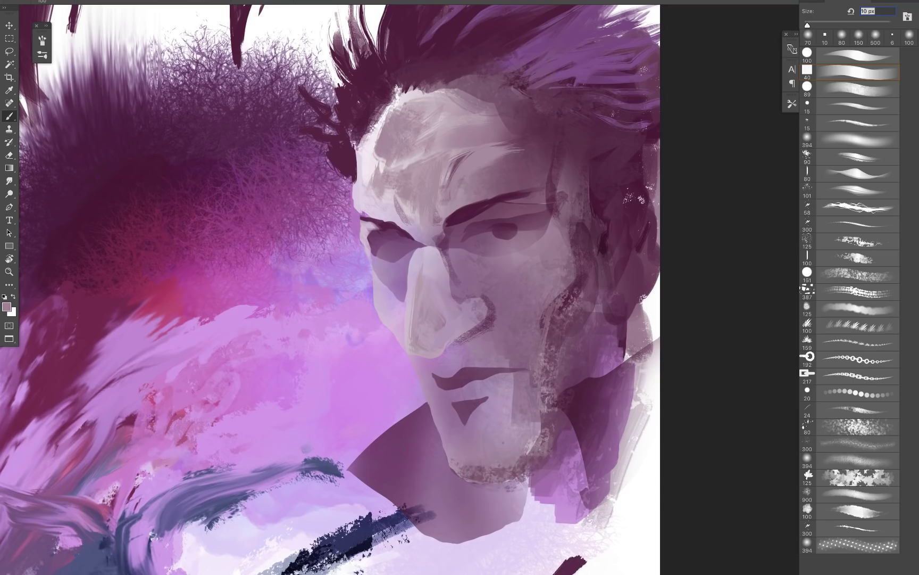
Step: Spread sampled dark purple with the 151 px speckled brush over the cheek, neck, collar and the area behind the ear
left_click(563, 414, "alt")
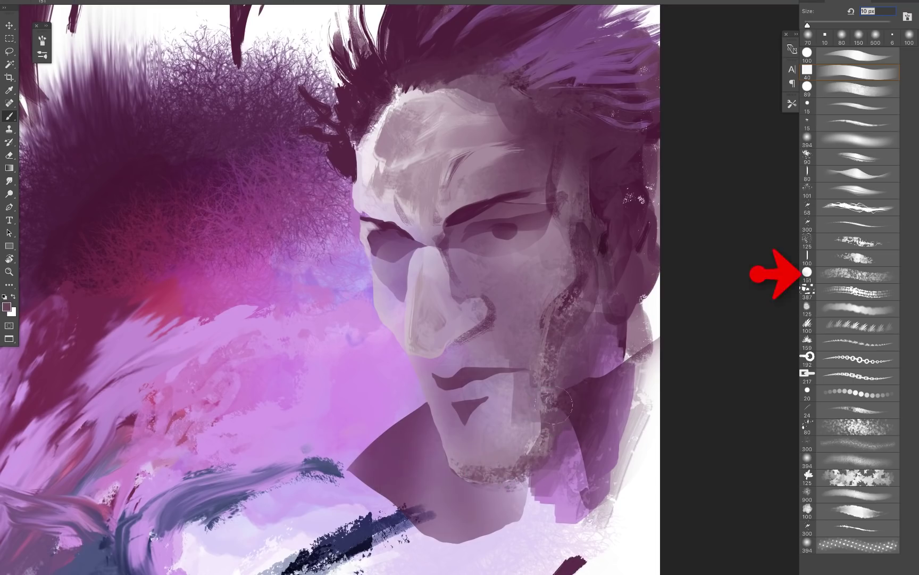
left_click(599, 250, "alt")
mouse_move(592, 301)
left_mouse_down()
mouse_move(590, 362)
mouse_move(554, 495)
mouse_move(492, 524)
mouse_move(463, 517)
mouse_move(505, 497)
left_mouse_up()
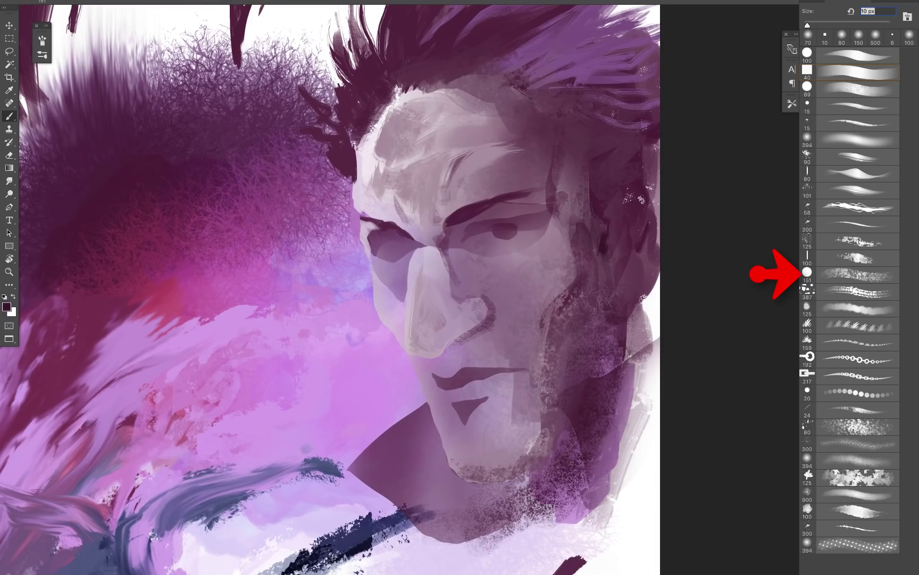
mouse_move(613, 495)
left_mouse_down()
mouse_move(602, 510)
mouse_move(628, 386)
mouse_move(629, 442)
left_mouse_up()
left_click(629, 283, "alt")
mouse_move(646, 314)
left_mouse_down()
mouse_move(643, 394)
mouse_move(647, 320)
left_mouse_up()
Step: Browse the brush presets, and add light speckled texture to the collar below the jaw with the 151 px brush
right_click(534, 379)
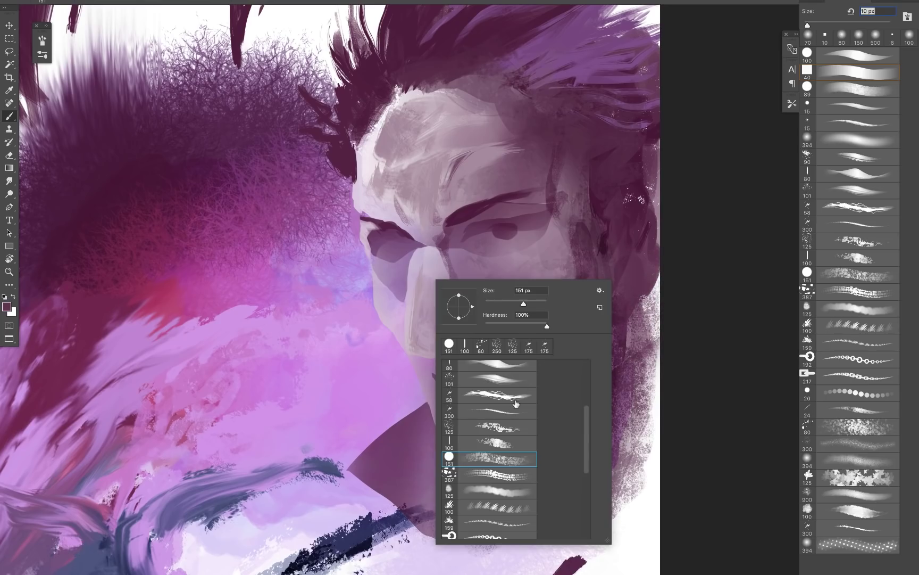
left_click_drag(587, 429, 588, 341)
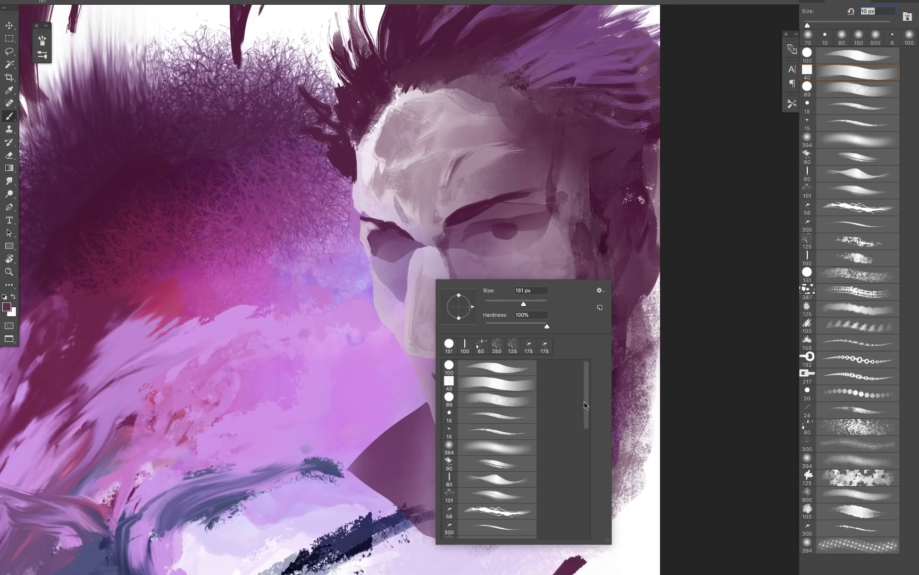
left_click_drag(584, 406, 585, 428)
left_click(409, 514)
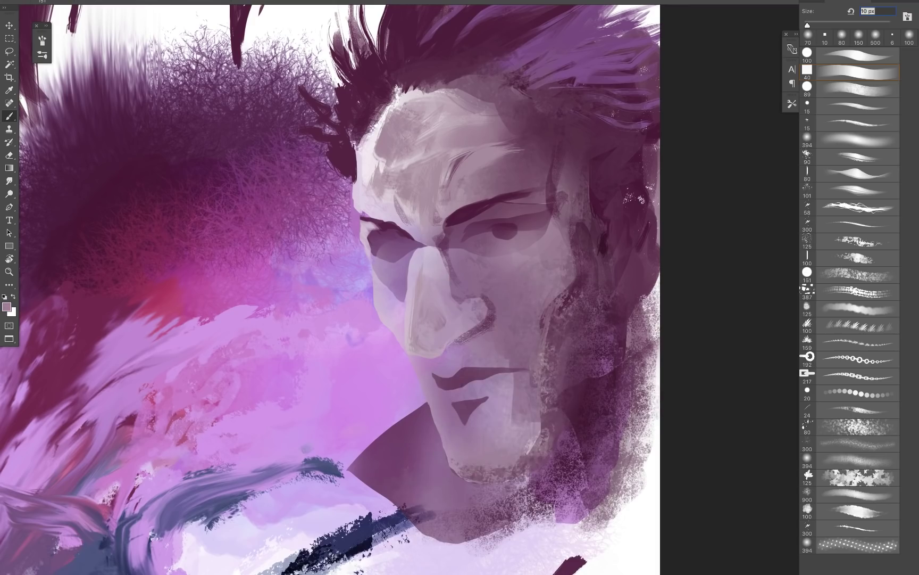
left_click_drag(405, 472, 410, 456)
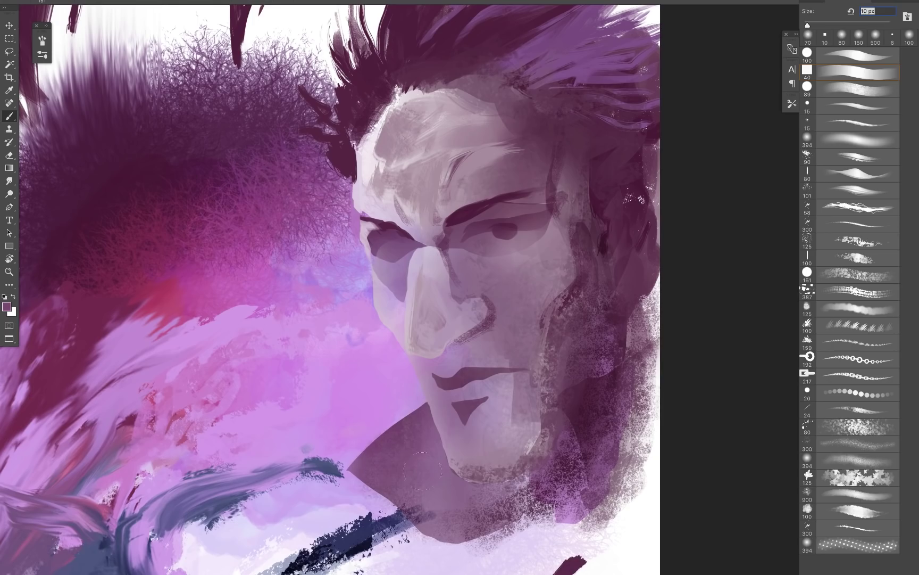
Step: Select the 387 px blocky brush preset and bring the painted background beside the portrait into view
right_click(448, 535)
left_click(383, 473)
key("super+plus")
mouse_move(505, 516)
left_mouse_down()
mouse_move(479, 375)
mouse_move(473, 98)
left_mouse_up()
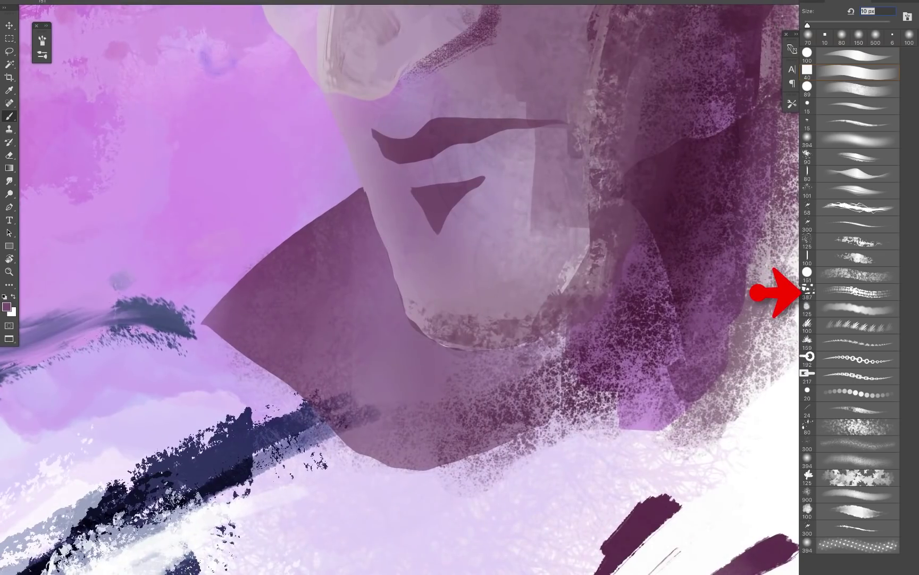
left_click_drag(420, 183, 485, 574)
Step: Try light lavender strokes with the 387 px blocky brush over the background, and undo them
left_click_drag(355, 339, 326, 420)
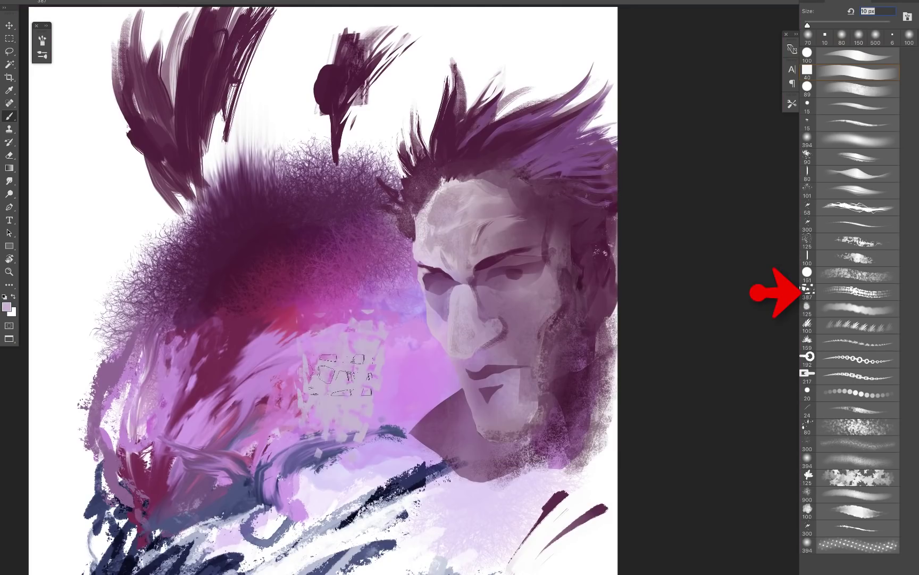
key("super+z")
left_click_drag(331, 267, 311, 329)
key("super+z")
Step: Paint blocky texture over the background's purple, pink and blue areas with the 387 px brush and sampled colours
left_click(400, 371, "alt")
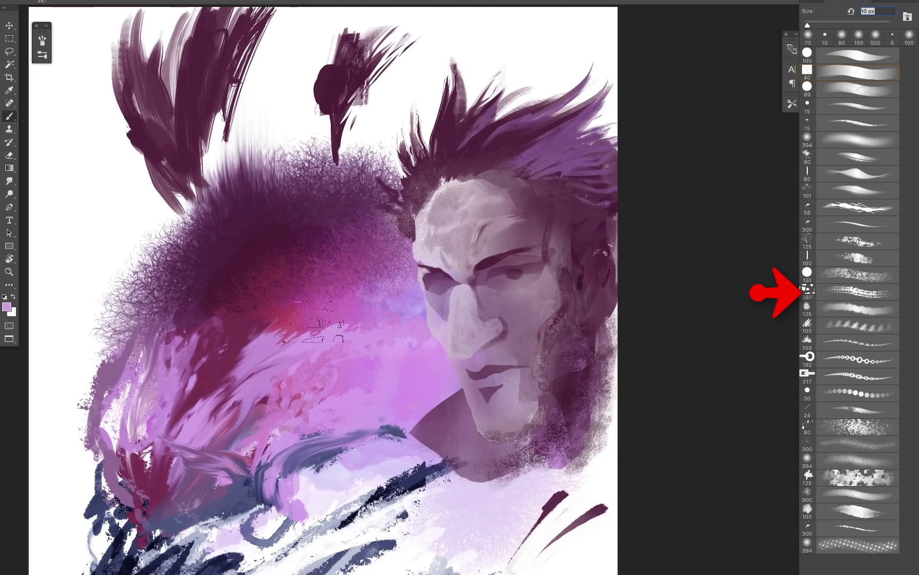
left_click_drag(335, 270, 330, 329)
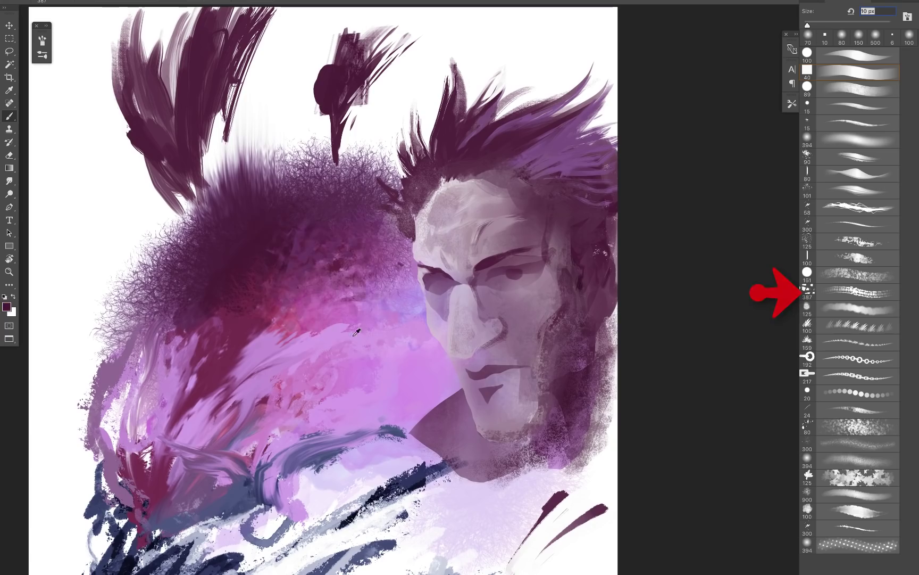
left_click(342, 342, "alt")
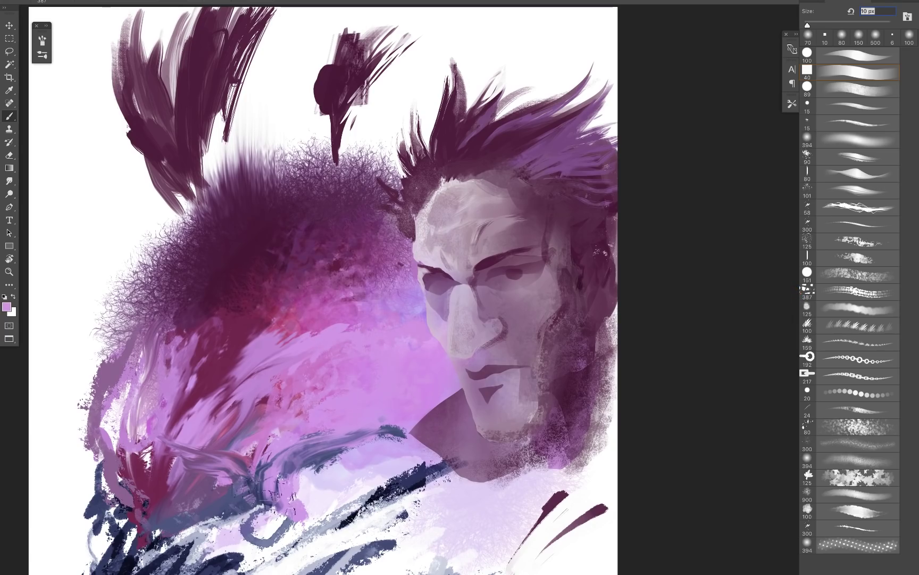
mouse_move(341, 452)
left_mouse_down()
mouse_move(301, 343)
mouse_move(240, 399)
mouse_move(244, 371)
mouse_move(184, 423)
mouse_move(204, 373)
mouse_move(200, 381)
mouse_move(303, 401)
left_mouse_up()
left_click(295, 337, "alt")
left_click(238, 378, "alt")
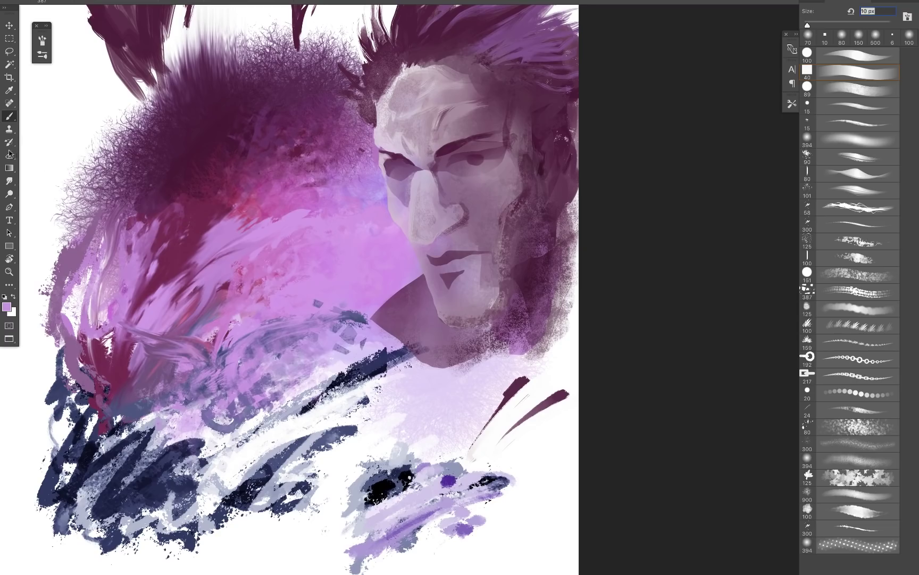
Step: Switch to the Smudge tool and choose the 387 px blocky brush preset for it
left_click(10, 182)
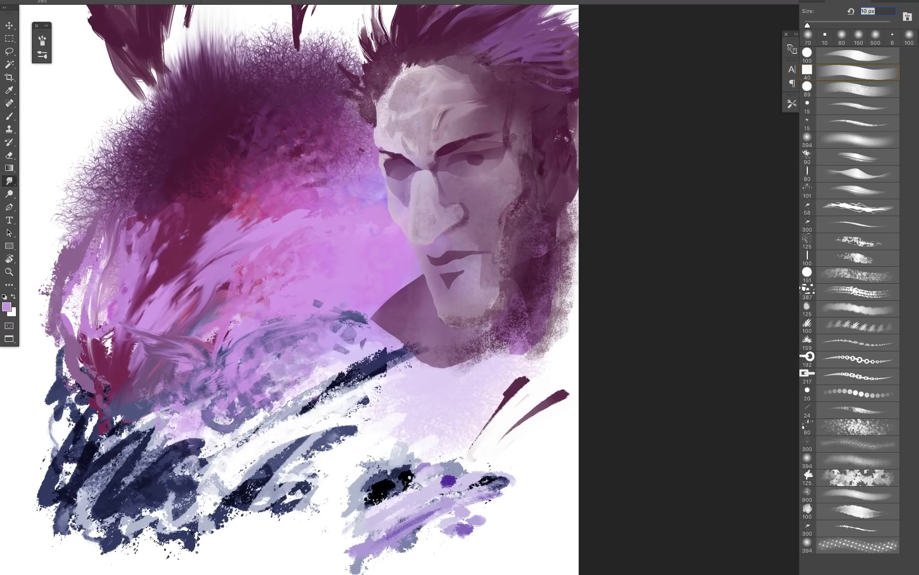
right_click(8, 182)
left_click(48, 200)
right_click(364, 299)
left_click(706, 330)
right_click(180, 199)
left_click(10, 186)
right_click(270, 220)
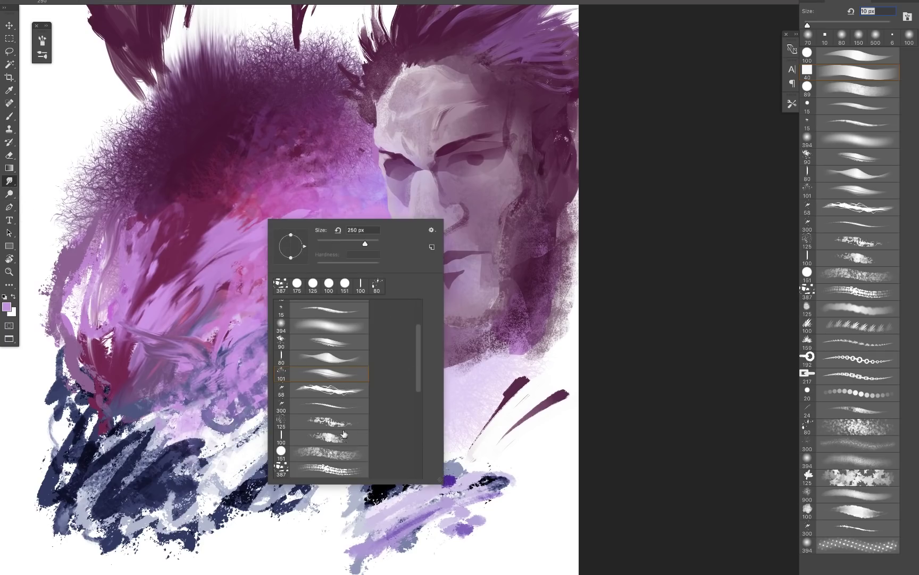
scroll(417, 367, "down", 3)
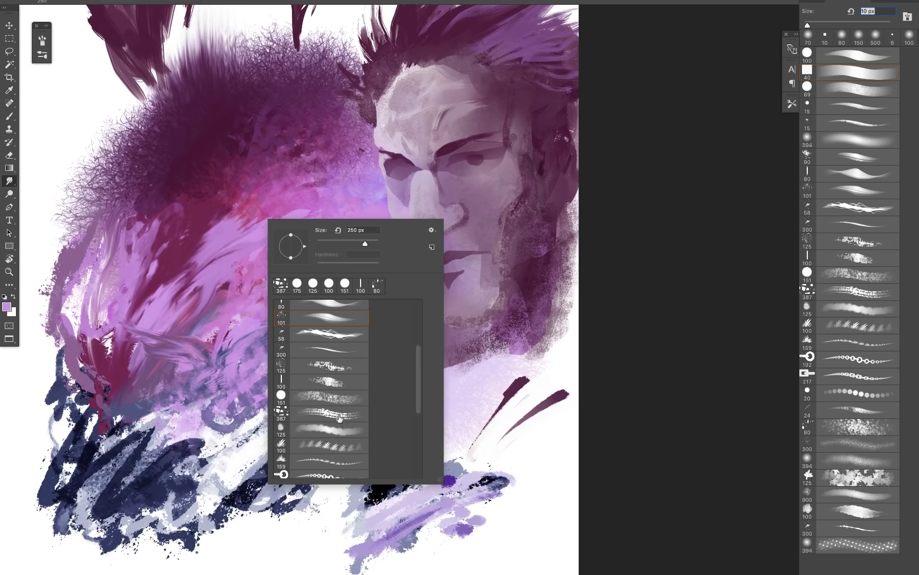
left_click(341, 418)
left_click(213, 176)
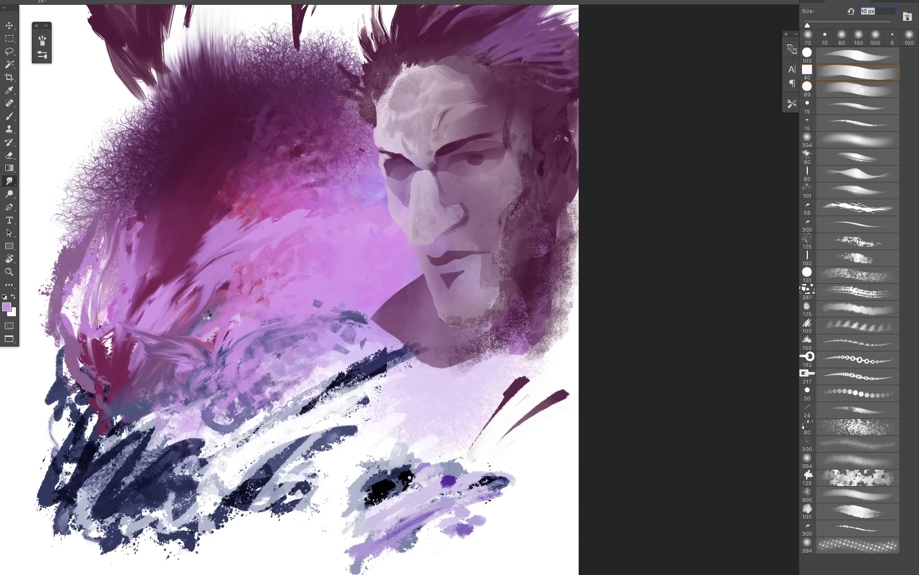
Step: Smudge the background's dark purple, pink and blue swirl areas with the 387 px blocky brush
left_click_drag(146, 298, 173, 215)
mouse_move(240, 256)
left_mouse_down()
mouse_move(226, 260)
mouse_move(259, 228)
left_mouse_up()
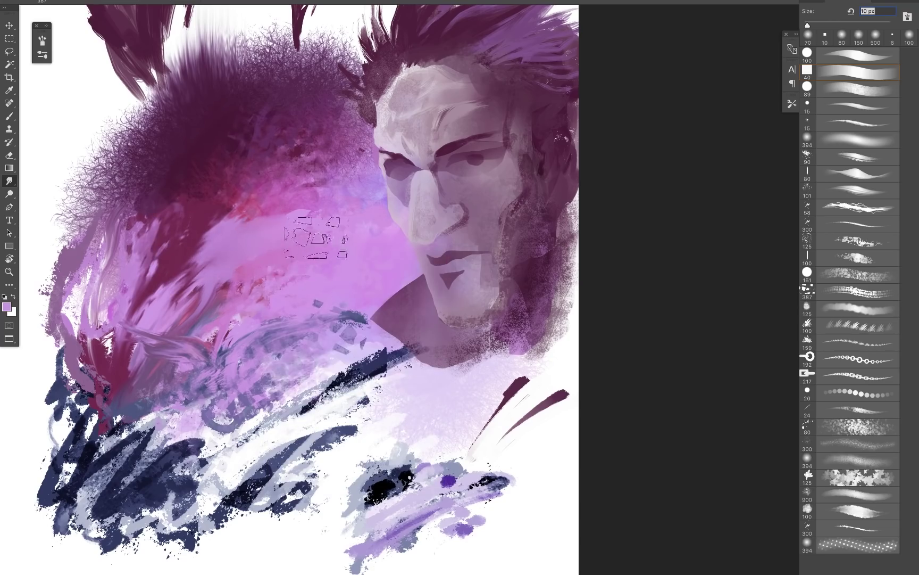
mouse_move(247, 317)
left_mouse_down()
mouse_move(237, 348)
mouse_move(280, 394)
left_mouse_up()
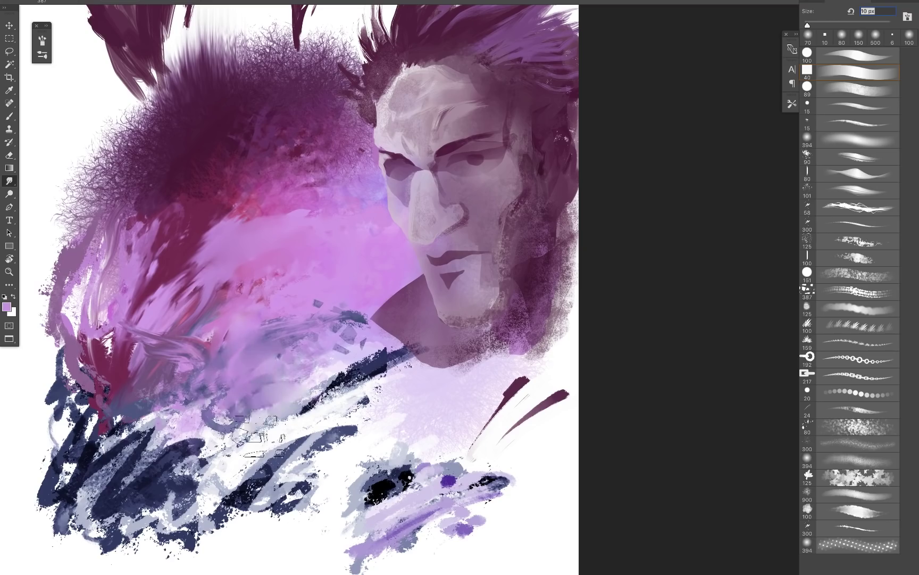
Step: Smudge the lower navy strokes and the figure's shoulder edge with the blocky brush, and undo the smudge along the furry background edge
left_click_drag(255, 435, 221, 455)
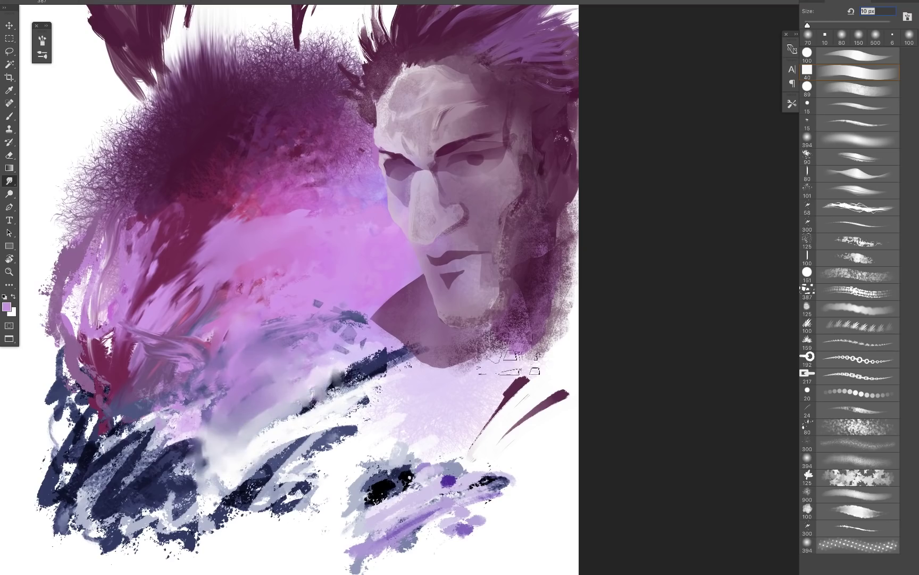
mouse_move(511, 359)
left_mouse_down()
mouse_move(447, 377)
mouse_move(524, 338)
left_mouse_up()
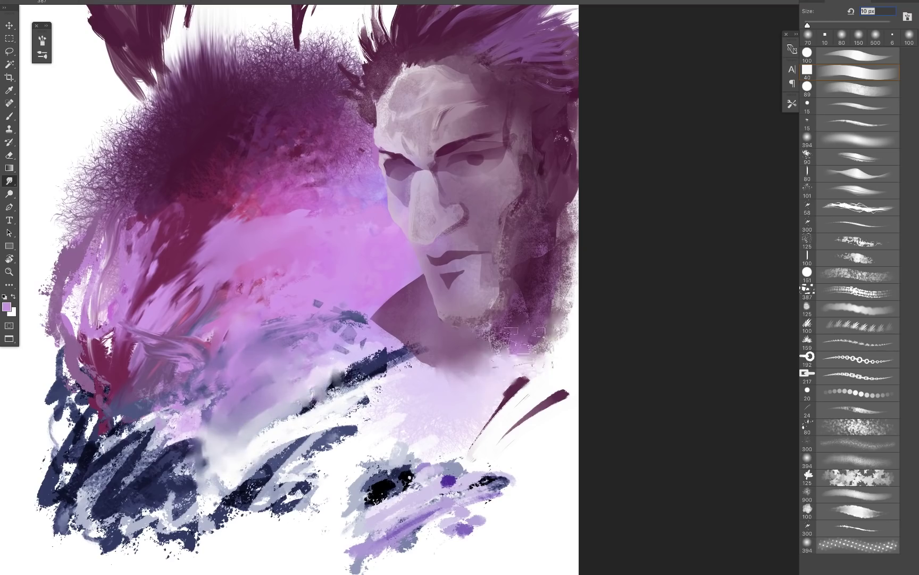
left_click_drag(160, 360, 207, 283)
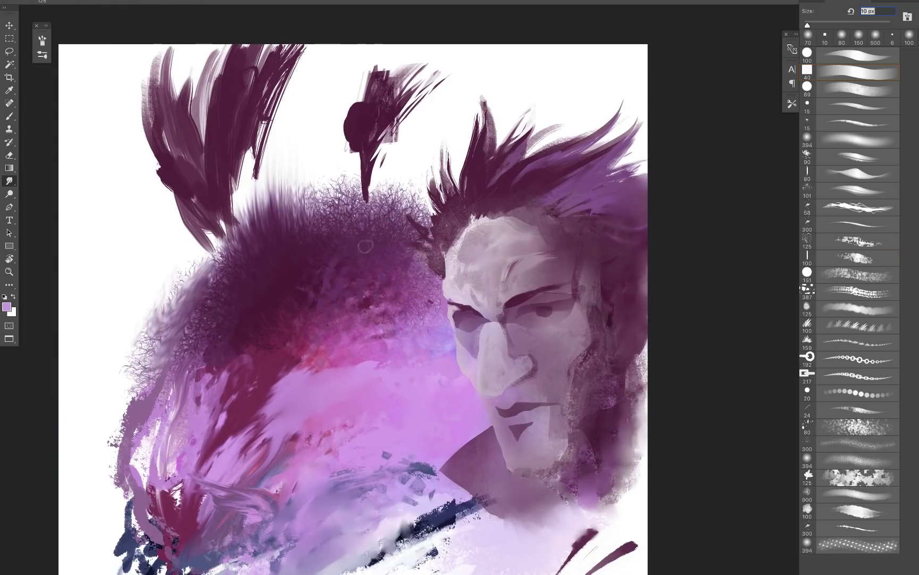
key("super+z")
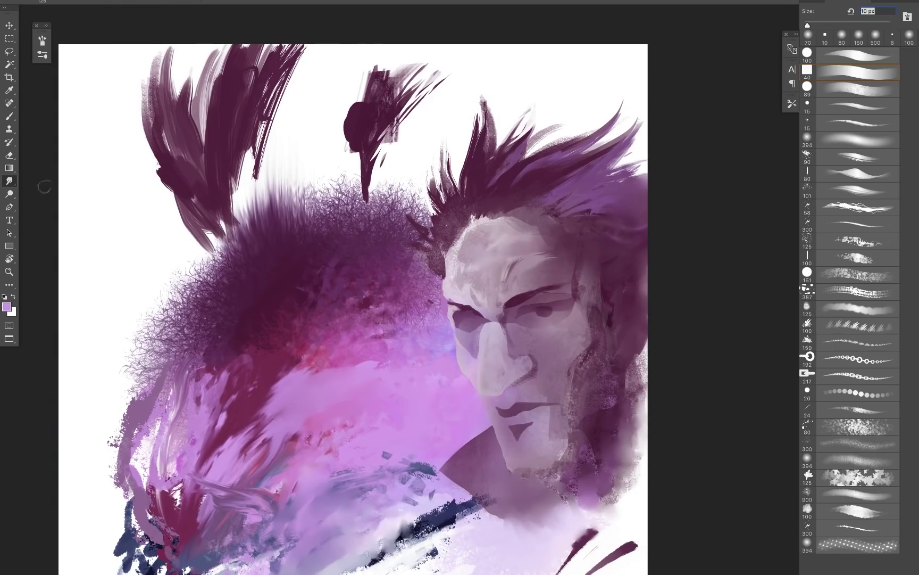
Step: Switch to the Brush tool with the 125 px soft cloud brush preset, undoing a trial stroke
left_click(9, 182)
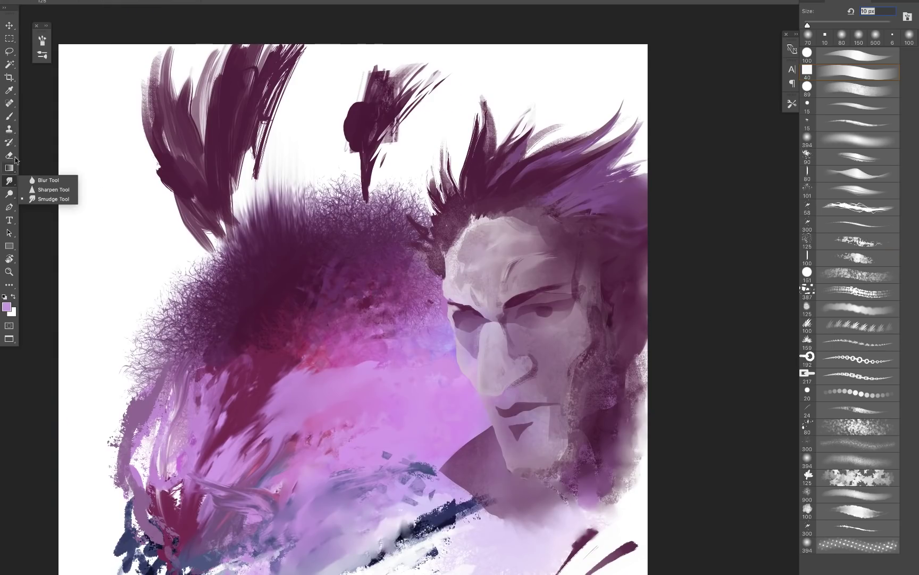
left_click(10, 115)
right_click(169, 218)
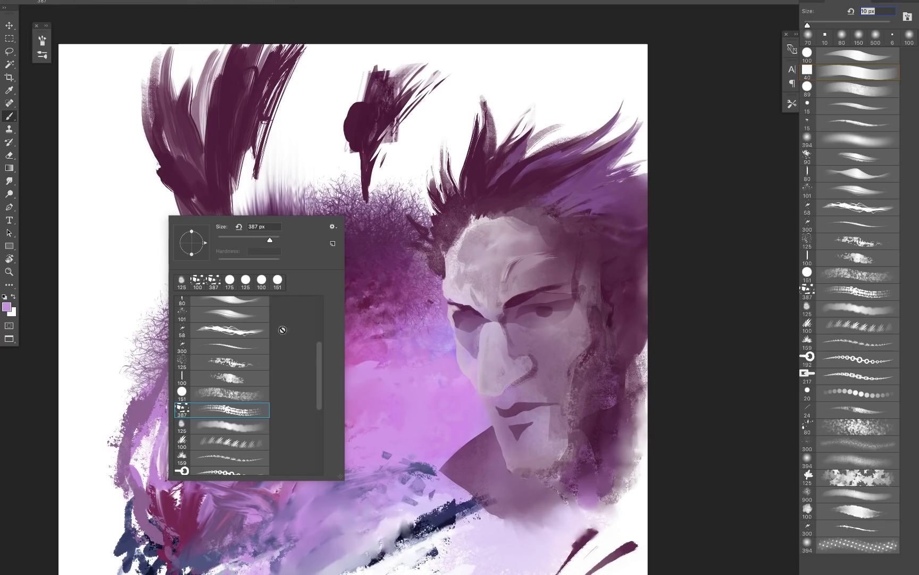
left_click(241, 430)
left_click_drag(89, 168, 134, 202)
key("super+z")
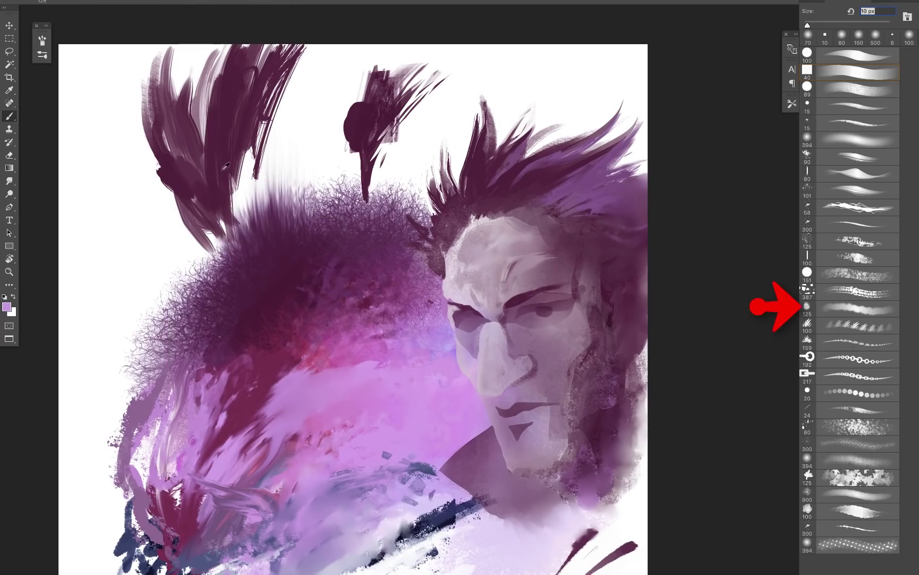
Step: Enlarge the cloud brush to 700 px and paint muted purple clouds across the white upper background in sampled purple
left_click(213, 173, "alt")
key("bracketright")
key("bracketright")
key("bracketright")
key("bracketright")
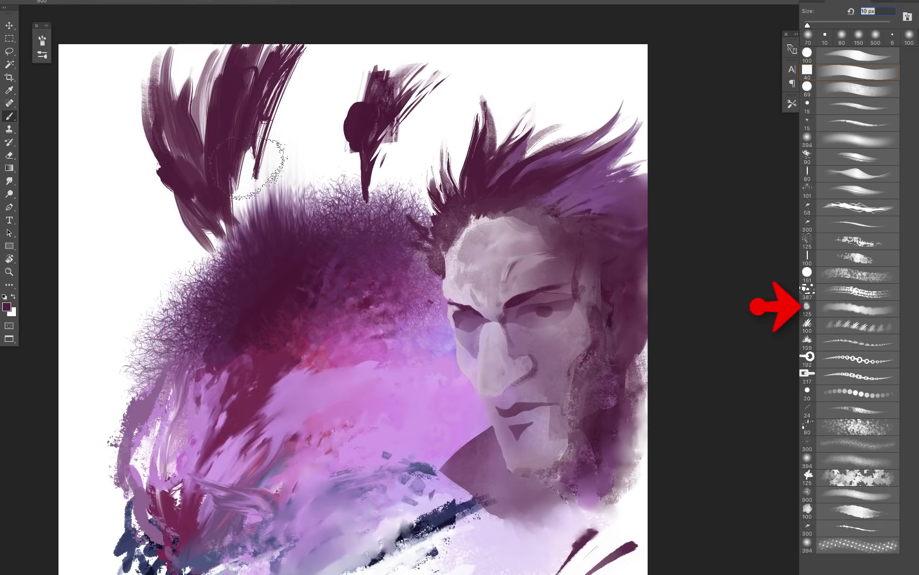
left_click(287, 273, "alt")
mouse_move(266, 265)
left_mouse_down()
mouse_move(215, 204)
mouse_move(137, 265)
mouse_move(62, 187)
mouse_move(93, 150)
mouse_move(132, 62)
mouse_move(83, 91)
mouse_move(181, 128)
mouse_move(351, 2)
mouse_move(295, 99)
mouse_move(182, 40)
mouse_move(179, 132)
mouse_move(88, 156)
mouse_move(224, 217)
mouse_move(219, 172)
mouse_move(331, 159)
mouse_move(328, 120)
mouse_move(407, 201)
mouse_move(490, 119)
mouse_move(567, 92)
mouse_move(527, 132)
mouse_move(602, 144)
mouse_move(690, 144)
left_mouse_up()
Step: Paint light lavender and muted purple clouds over the upper background and its dark streaks, using sampled colours
left_click(331, 422, "alt")
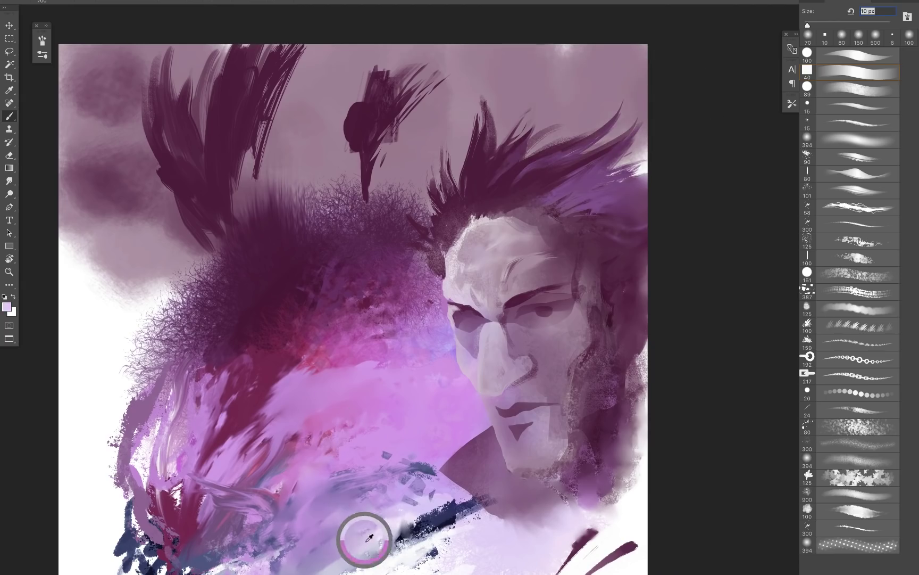
scroll(365, 537, "down", 2)
mouse_move(161, 122)
left_mouse_down()
mouse_move(96, 133)
mouse_move(229, 235)
mouse_move(320, 79)
mouse_move(298, 106)
left_mouse_up()
left_click_drag(378, 209, 435, 297)
mouse_move(394, 213)
left_mouse_down()
mouse_move(301, 227)
mouse_move(220, 198)
left_mouse_up()
mouse_move(406, 141)
left_mouse_down()
mouse_move(546, 144)
mouse_move(616, 175)
mouse_move(380, 256)
mouse_move(400, 232)
mouse_move(216, 308)
mouse_move(369, 287)
mouse_move(436, 263)
mouse_move(365, 205)
mouse_move(425, 207)
mouse_move(191, 277)
mouse_move(550, 195)
mouse_move(161, 292)
mouse_move(144, 410)
mouse_move(228, 404)
mouse_move(266, 421)
mouse_move(142, 407)
mouse_move(244, 430)
mouse_move(288, 383)
mouse_move(213, 468)
mouse_move(202, 515)
mouse_move(250, 538)
left_mouse_up()
left_click_drag(433, 426, 439, 381)
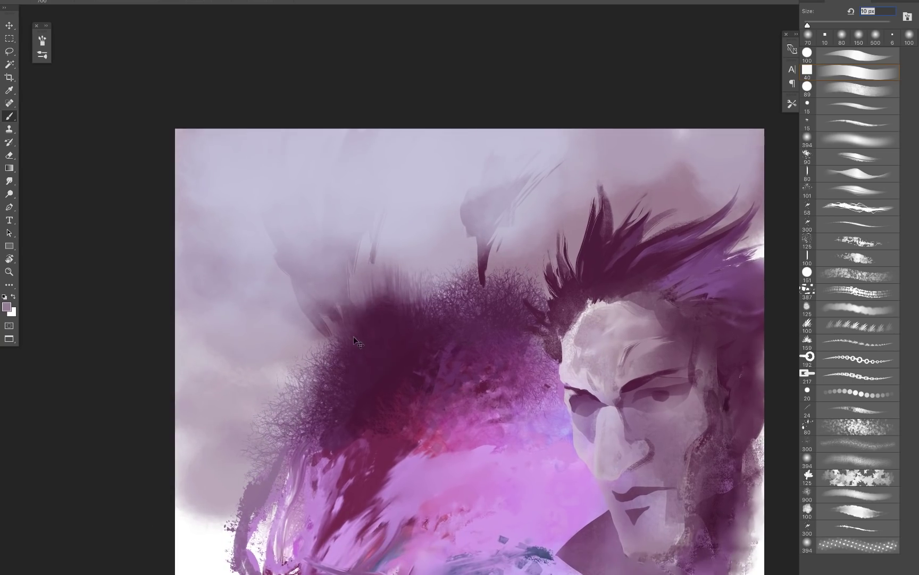
Step: Paint muted purple haze over the dark furry edge of the background with the 700 px cloud brush
key("super+plus")
key("super+plus")
key("super+plus")
mouse_move(226, 370)
left_mouse_down()
mouse_move(314, 326)
mouse_move(650, 212)
left_mouse_up()
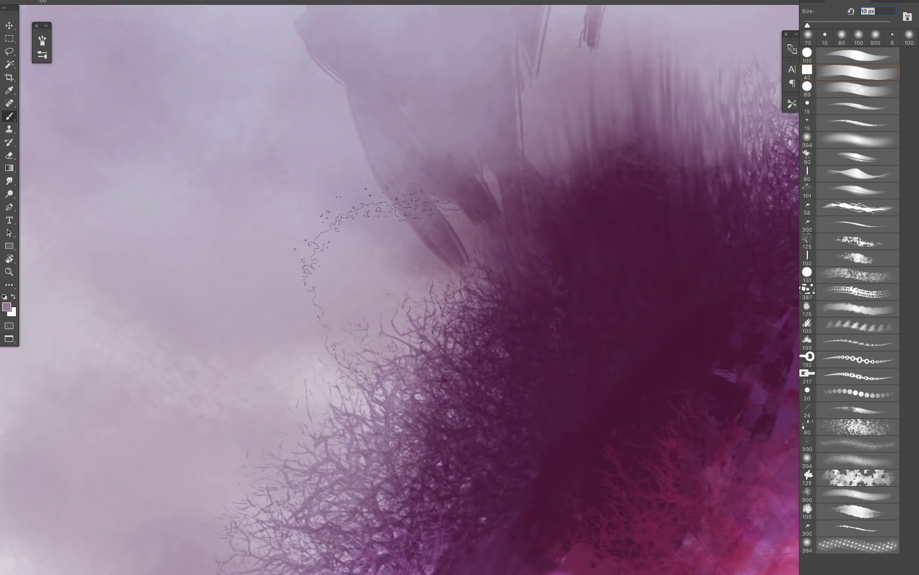
mouse_move(514, 183)
left_mouse_down()
mouse_move(596, 208)
mouse_move(634, 229)
mouse_move(660, 260)
left_mouse_up()
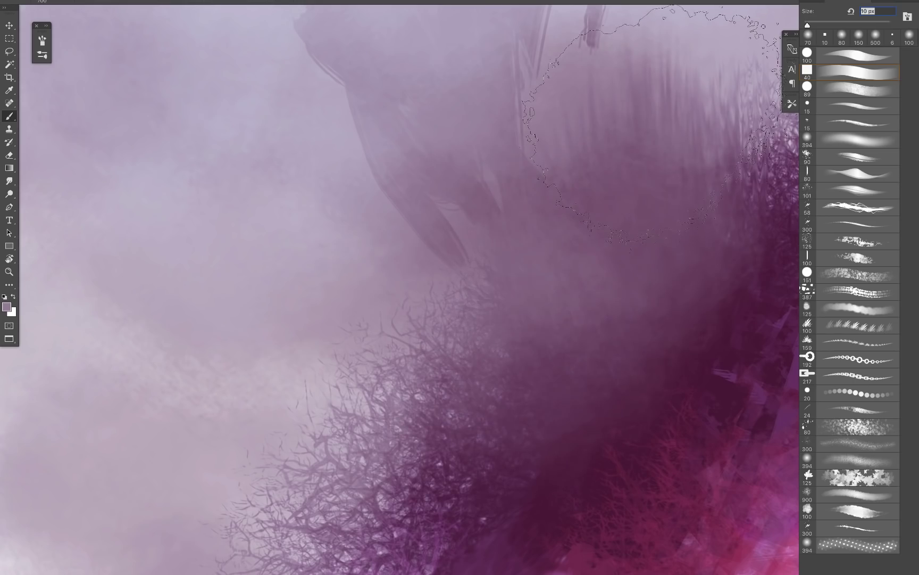
Step: Cover the remaining dark streaks in the sky with pale and muted purple clouds in sampled colours, using the cloud brush down to 400 px
key("super+minus")
key("super+minus")
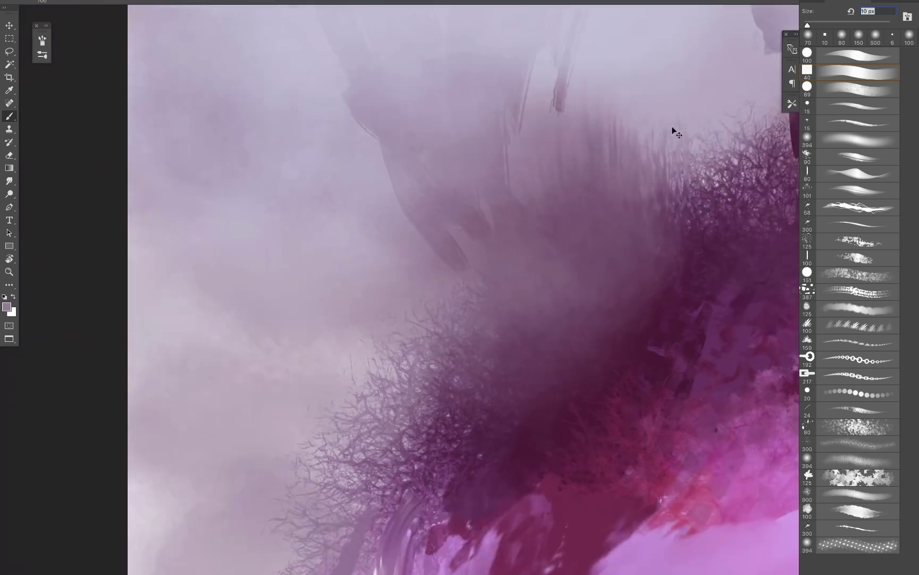
left_click_drag(672, 126, 506, 251)
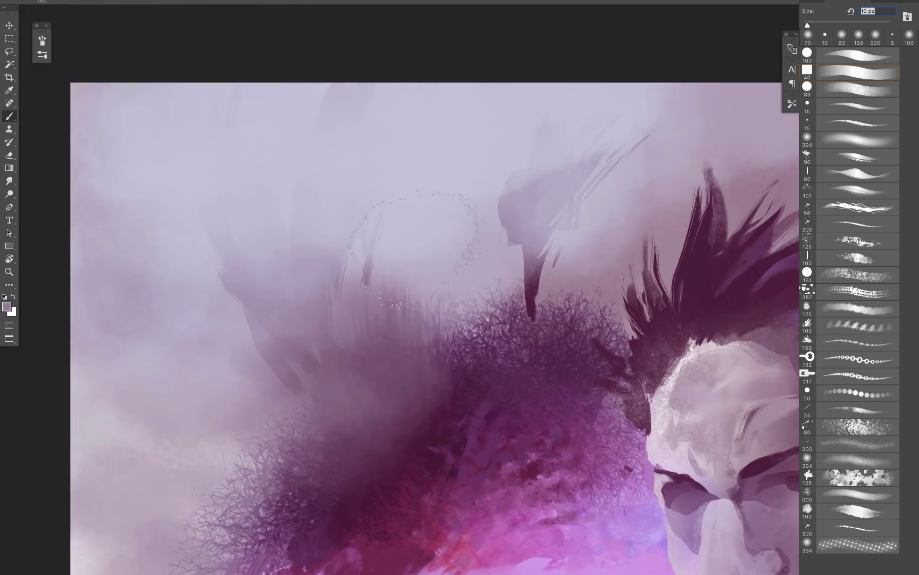
left_click(370, 250, "alt")
mouse_move(328, 262)
left_mouse_down()
mouse_move(237, 256)
mouse_move(544, 199)
mouse_move(544, 266)
mouse_move(538, 236)
mouse_move(533, 267)
mouse_move(437, 289)
left_mouse_up()
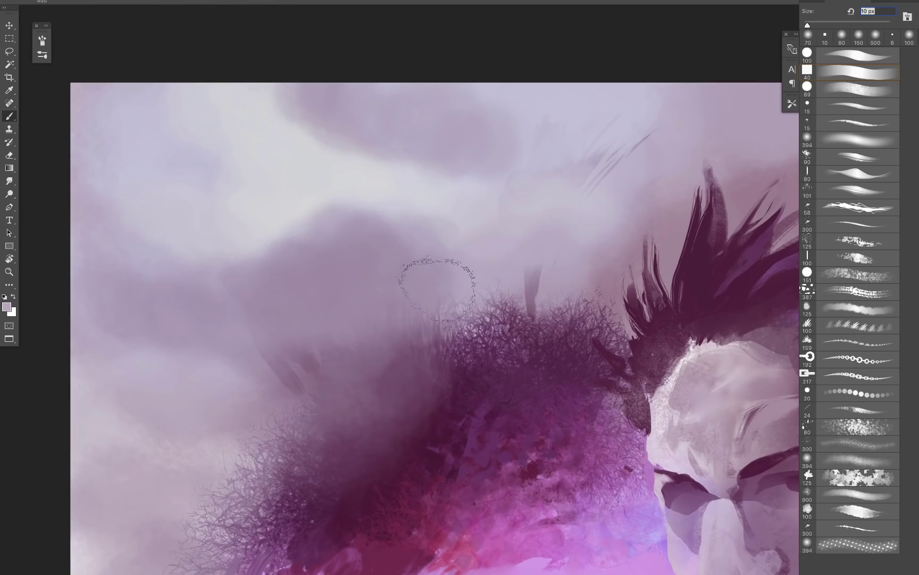
Step: Choose the 100 px grass brush preset
right_click(437, 289)
scroll(482, 445, "down", 2)
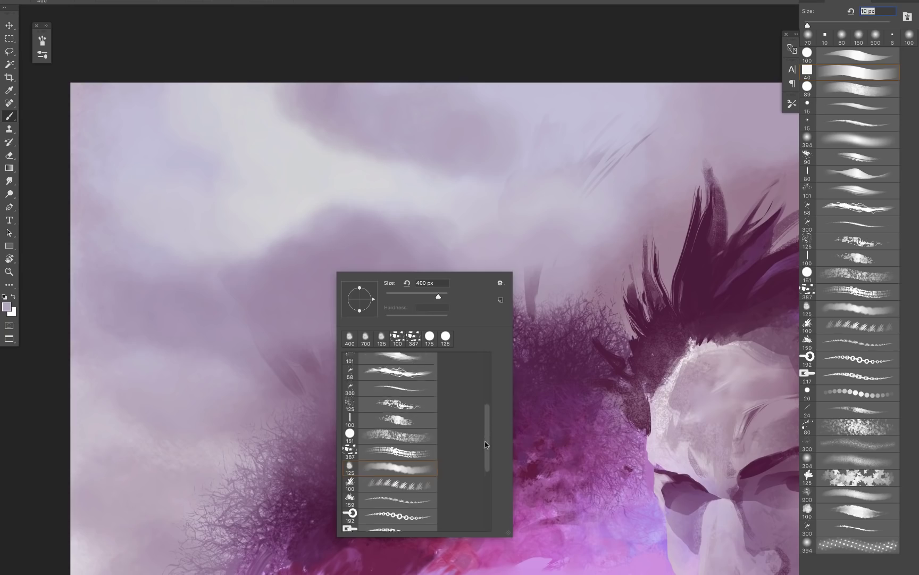
left_click(405, 482)
left_click(405, 472)
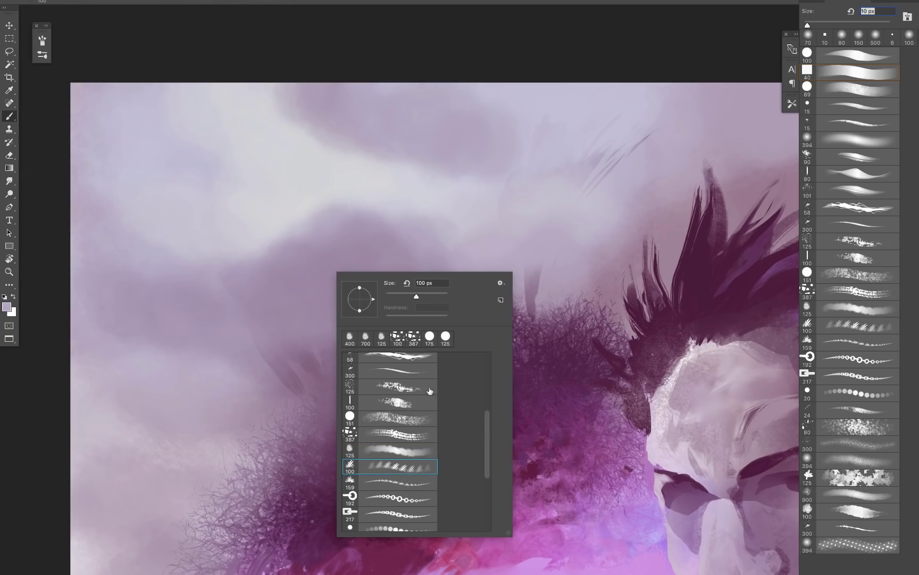
left_click(240, 524)
Step: Sample dark navy from the lower strokes and paint dense dark grass across the lower background
left_click_drag(533, 382, 544, 11)
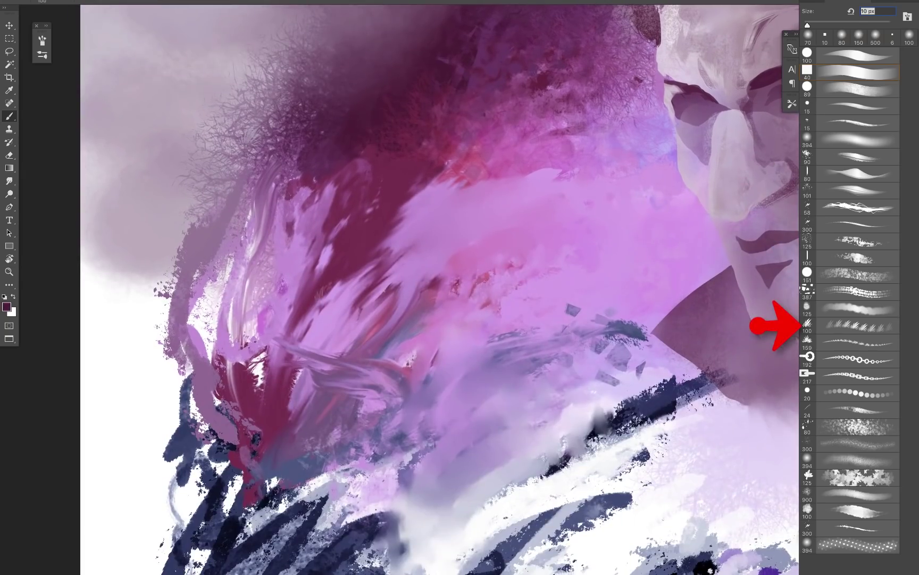
left_click_drag(307, 490, 378, 297)
left_click(302, 337, "alt")
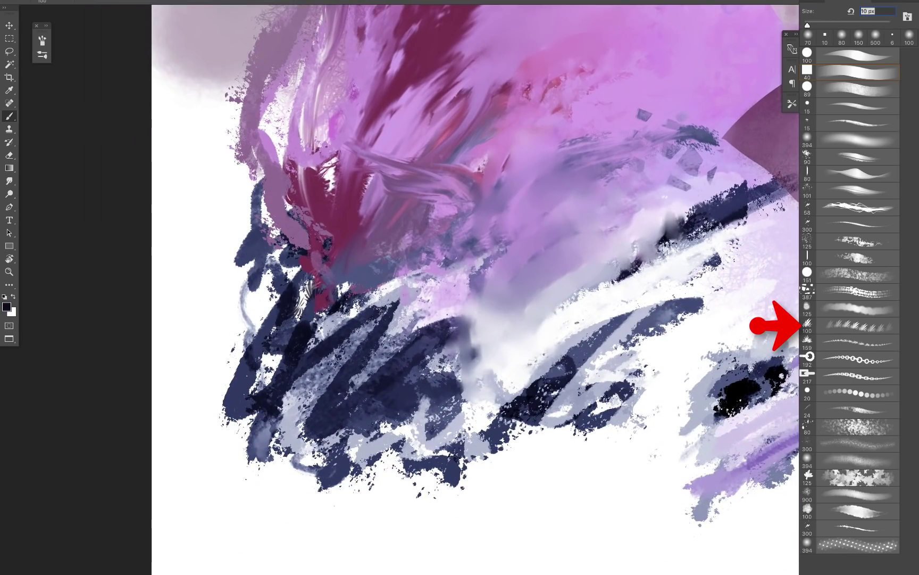
left_click_drag(314, 276, 176, 293)
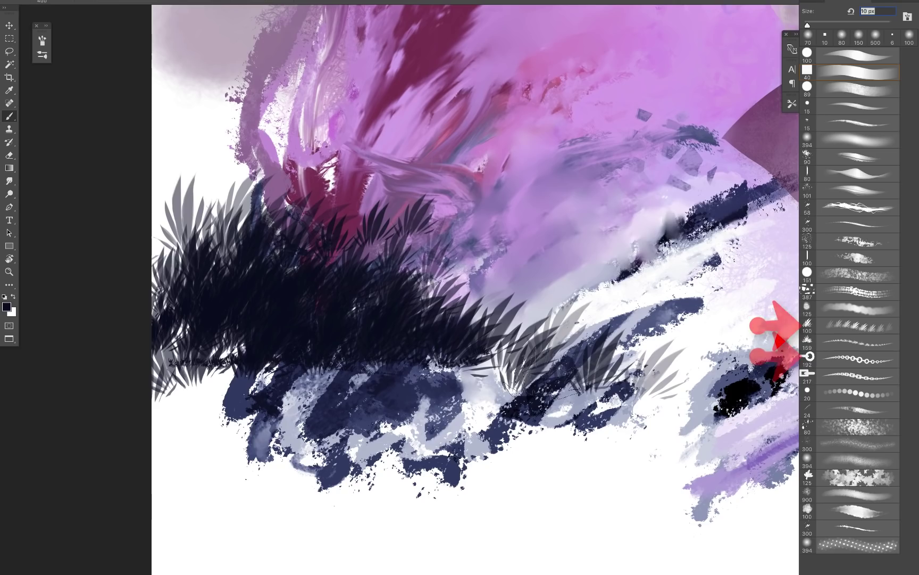
Step: Paint white grass tufts over the base of the dark grass and the navy scribbles with the grass brushes
mouse_move(191, 402)
left_mouse_down()
mouse_move(203, 337)
mouse_move(139, 366)
mouse_move(216, 384)
mouse_move(325, 336)
mouse_move(404, 341)
mouse_move(372, 362)
left_mouse_up()
left_click_drag(245, 373, 420, 375)
left_click_drag(308, 372, 420, 394)
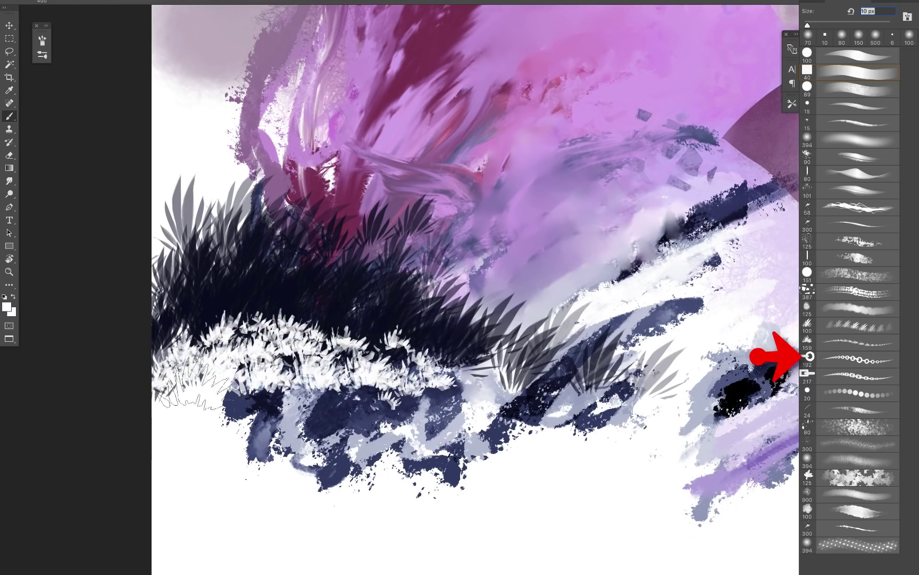
left_click_drag(160, 383, 282, 343)
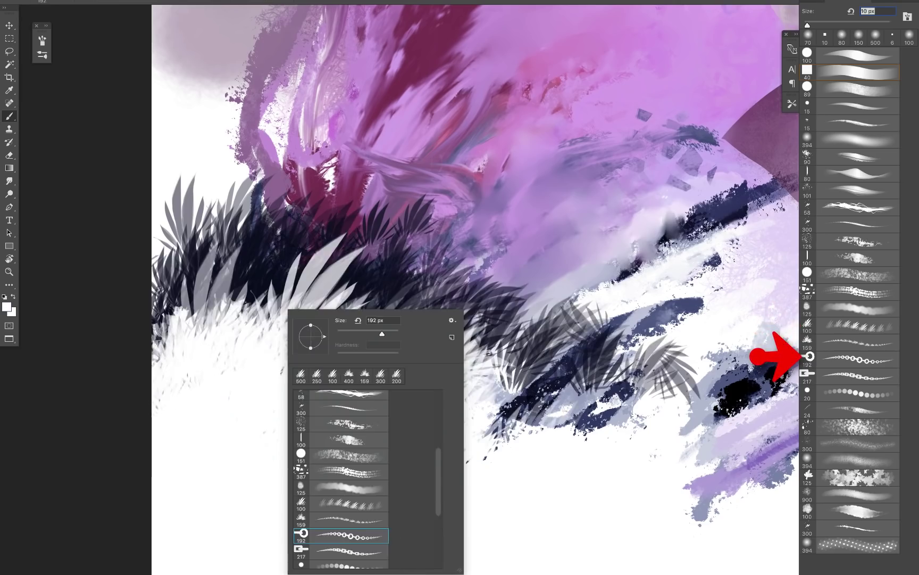
Step: Set up the 192 px round-link chain brush preset with dark navy sampled from the grass
left_click(172, 384)
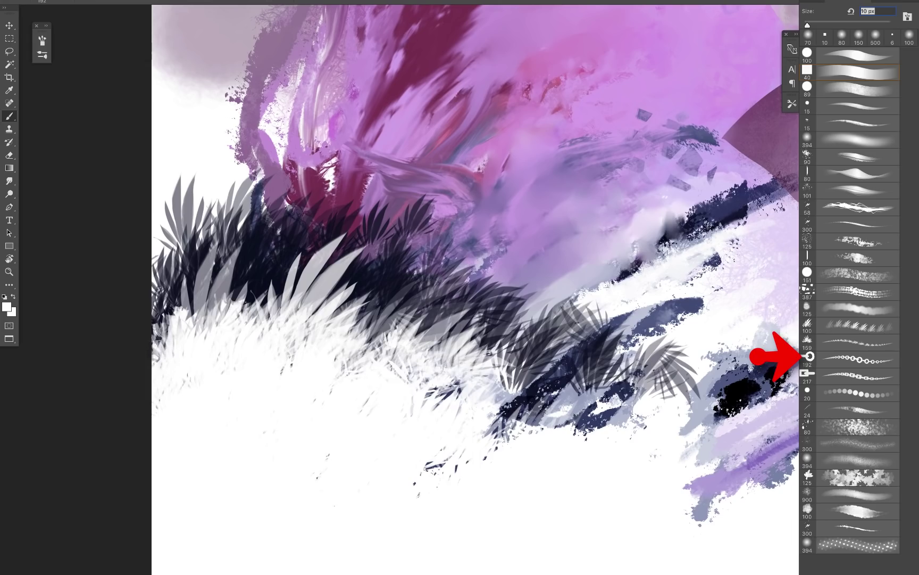
left_click(379, 281, "alt")
mouse_move(381, 95)
left_mouse_down()
mouse_move(435, 453)
mouse_move(355, 225)
left_mouse_up()
Step: Try straight and looping dark navy chain strokes over the background with the 192 px chain brush, and undo them
left_click_drag(261, 336, 487, 21)
key("super+z")
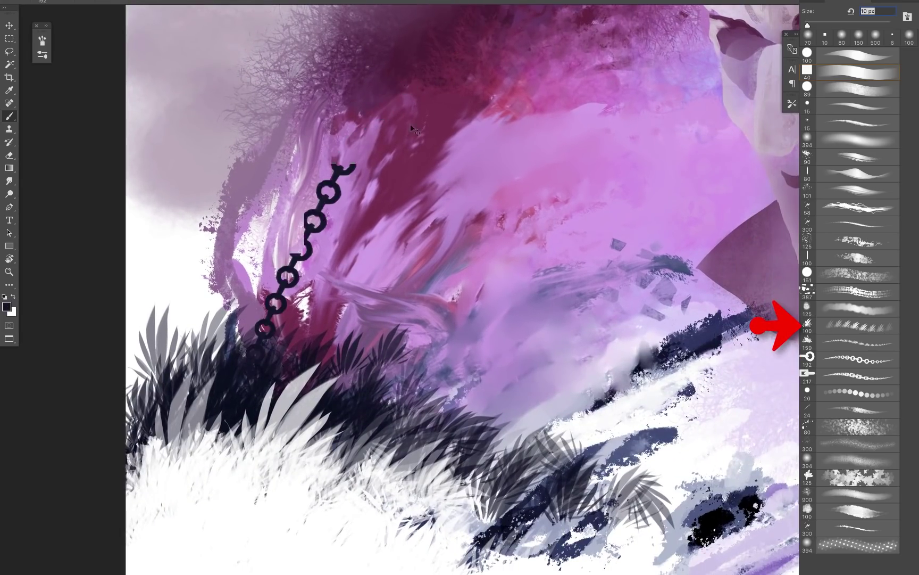
mouse_move(256, 275)
left_mouse_down()
mouse_move(472, 76)
mouse_move(390, 184)
mouse_move(367, 106)
left_mouse_up()
key("ctrl+z")
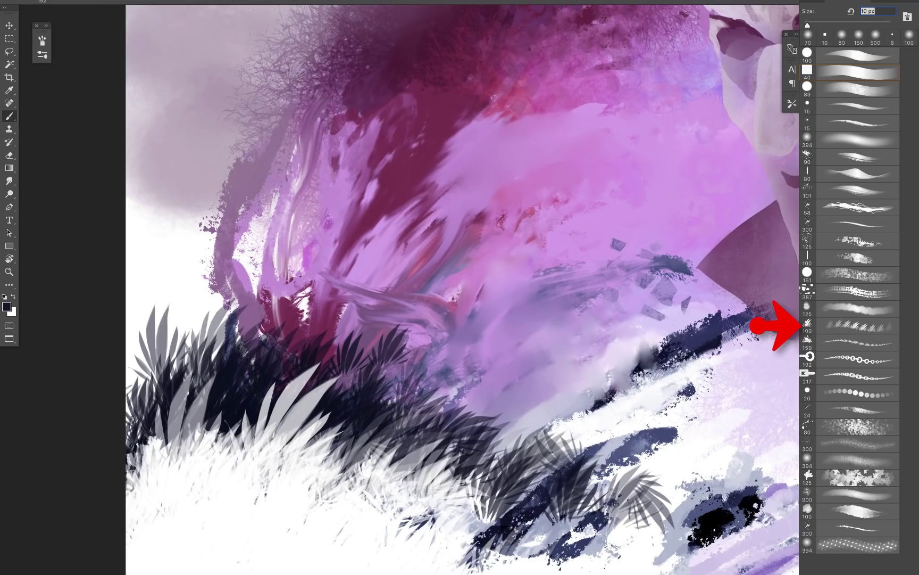
mouse_move(202, 135)
left_mouse_down()
mouse_move(441, 82)
mouse_move(493, 274)
mouse_move(438, 127)
left_mouse_up()
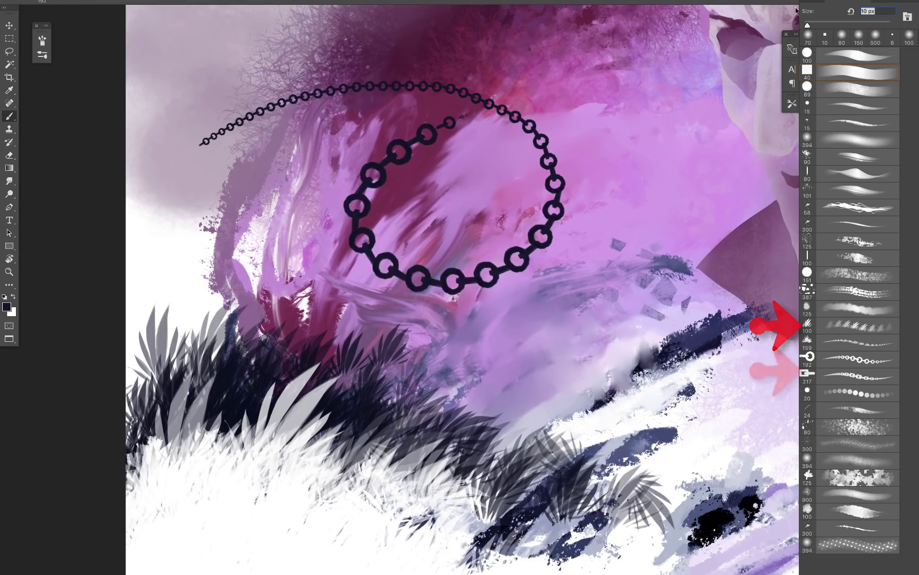
key("ctrl+z")
mouse_move(169, 198)
left_mouse_down()
mouse_move(448, 70)
mouse_move(441, 266)
left_mouse_up()
key("ctrl+z")
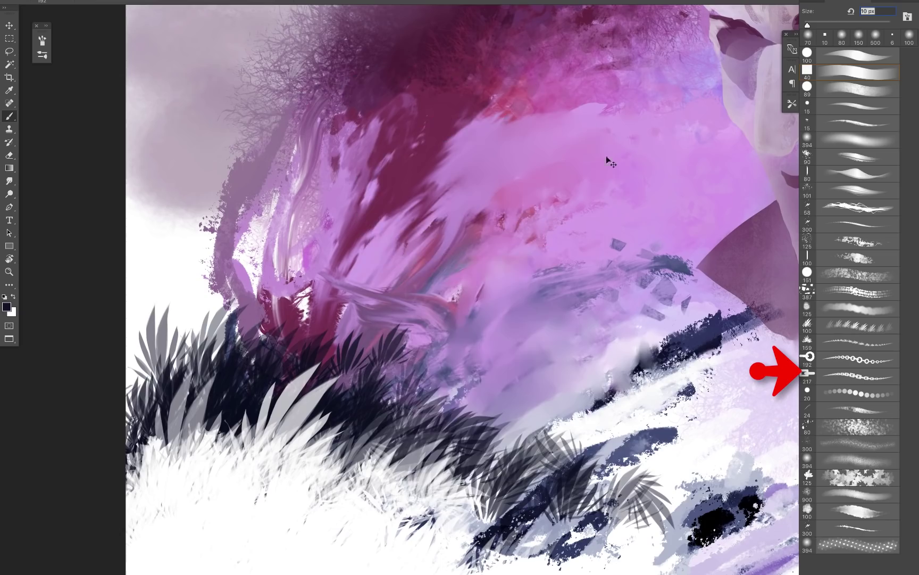
Step: Choose the 217 px square-link chain brush preset, try chain strokes over the background, and undo them
right_click(354, 224)
left_click(438, 464)
mouse_move(195, 207)
left_mouse_down()
mouse_move(439, 114)
mouse_move(516, 260)
mouse_move(363, 211)
mouse_move(426, 184)
left_mouse_up()
key("ctrl+z")
mouse_move(188, 185)
left_mouse_down()
mouse_move(402, 102)
mouse_move(550, 230)
mouse_move(375, 284)
mouse_move(355, 189)
mouse_move(452, 237)
left_mouse_up()
key("ctrl+z")
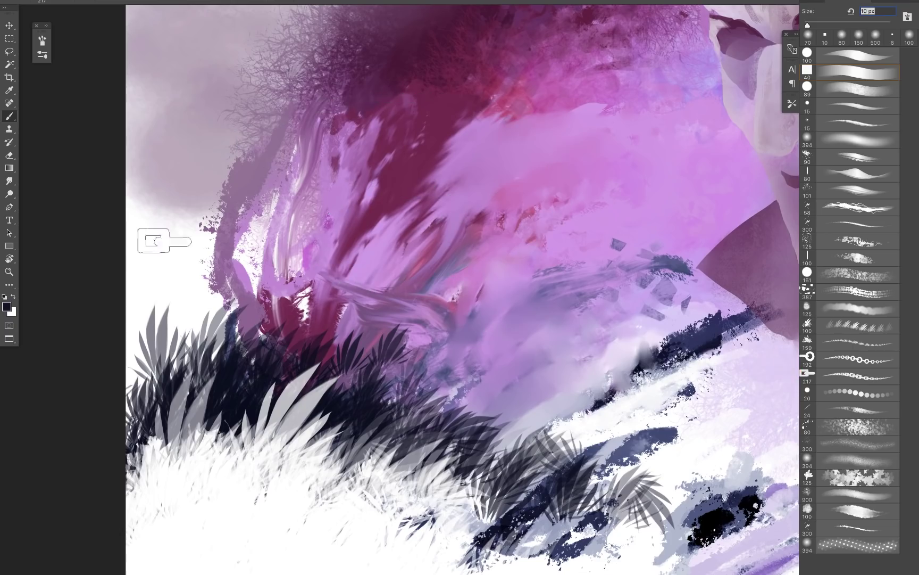
mouse_move(155, 227)
left_mouse_down()
mouse_move(400, 79)
mouse_move(383, 224)
mouse_move(442, 176)
mouse_move(468, 205)
left_mouse_up()
key("ctrl+z")
Step: Draw two vertical dark navy chains rising from the grass with the square-link brush, undoing the rejected attempts
mouse_move(368, 50)
left_mouse_down()
mouse_move(400, 191)
mouse_move(349, 133)
left_mouse_up()
key("ctrl+z")
mouse_move(246, 56)
left_mouse_down()
mouse_move(250, 351)
mouse_move(271, 173)
mouse_move(270, 228)
left_mouse_up()
key("ctrl+z")
mouse_move(310, 40)
left_mouse_down()
mouse_move(244, 283)
mouse_move(262, 125)
left_mouse_up()
key("ctrl+z")
mouse_move(261, 56)
left_mouse_down()
mouse_move(285, 328)
mouse_move(271, 351)
left_mouse_up()
key("ctrl+z")
mouse_move(213, 52)
left_mouse_down()
mouse_move(217, 340)
mouse_move(234, 69)
left_mouse_up()
key("ctrl+z")
key("ctrl+z")
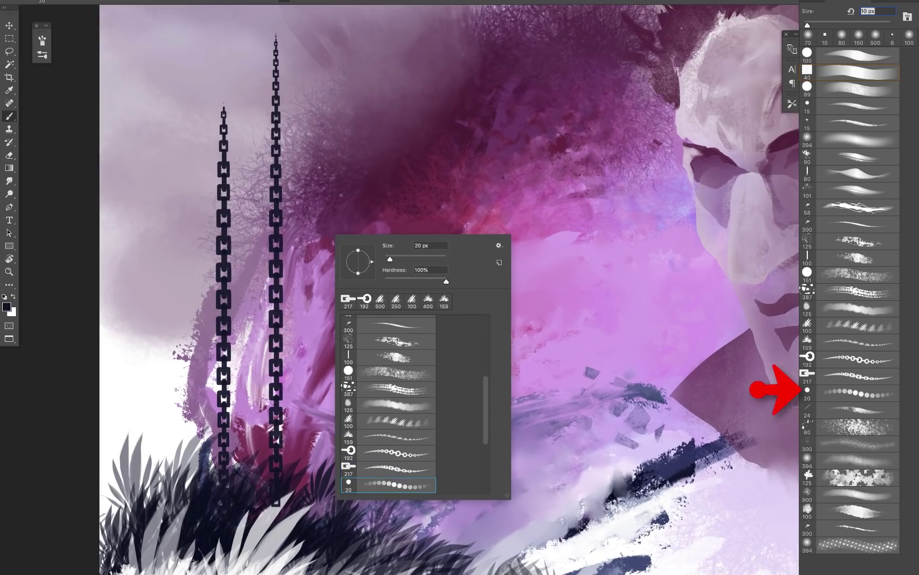
Step: Choose the 20 px dotted brush preset and draw two vertical dotted lines beside the chains, undoing the thin first attempt
double_click(414, 491)
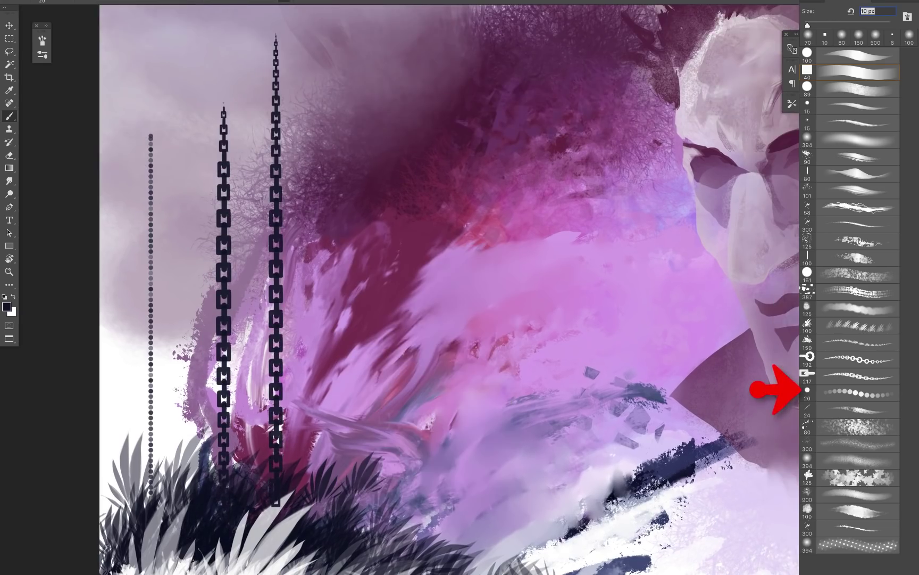
key("ctrl+z")
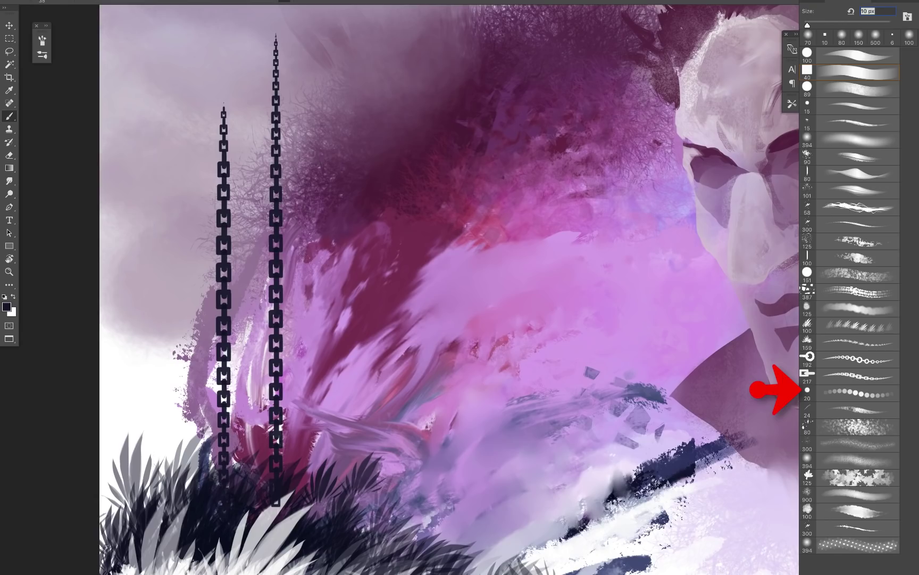
left_click_drag(183, 471, 183, 77)
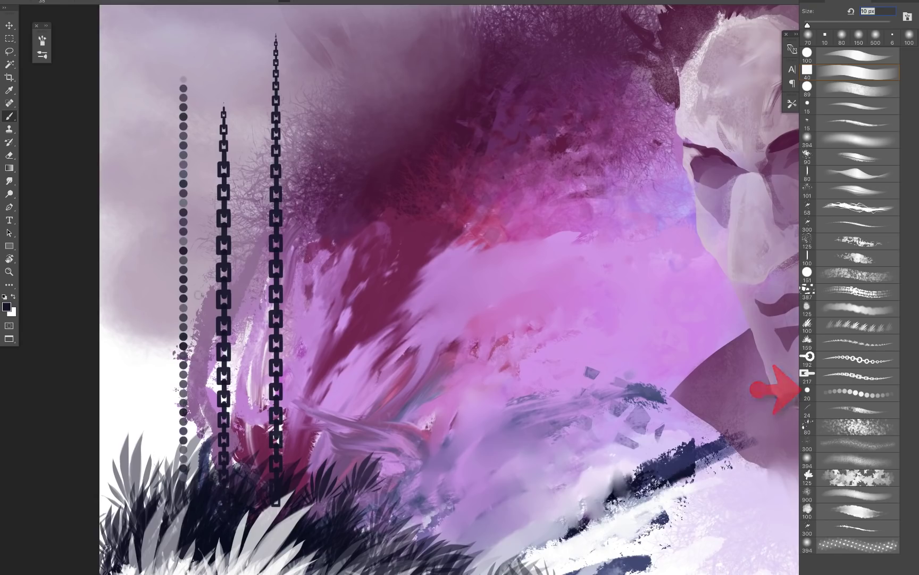
left_click_drag(168, 493, 168, 129)
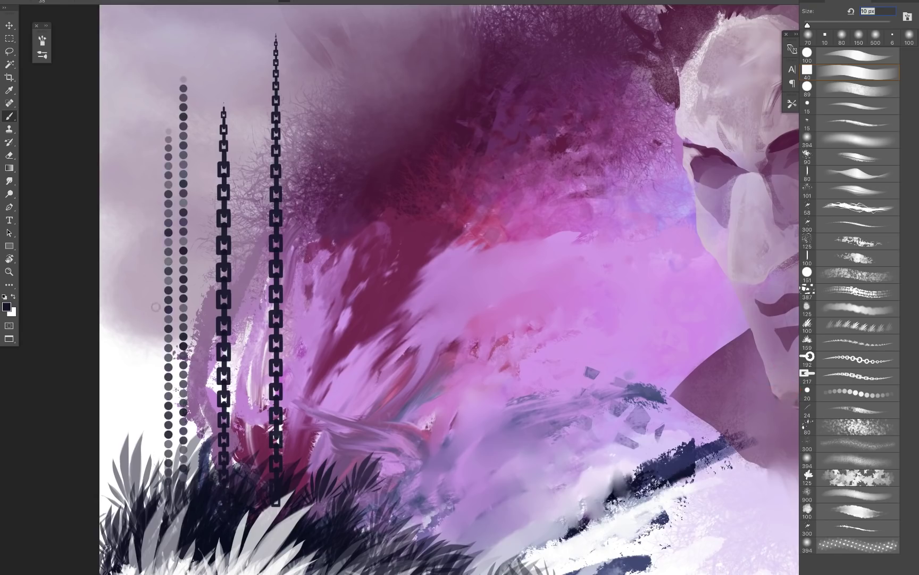
Step: Try a third vertical dotted line and a freehand dotted stroke across the background, and undo them
left_click_drag(162, 494, 161, 128)
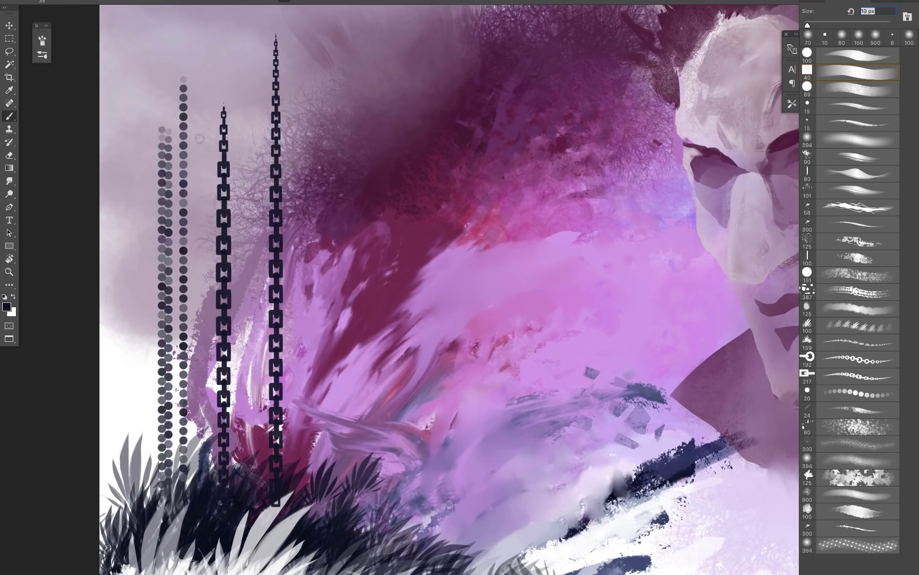
key("ctrl+z")
mouse_move(152, 501)
left_mouse_down()
mouse_move(153, 117)
mouse_move(318, 6)
mouse_move(373, 233)
mouse_move(471, 266)
left_mouse_up()
key("ctrl+z")
key("ctrl+z")
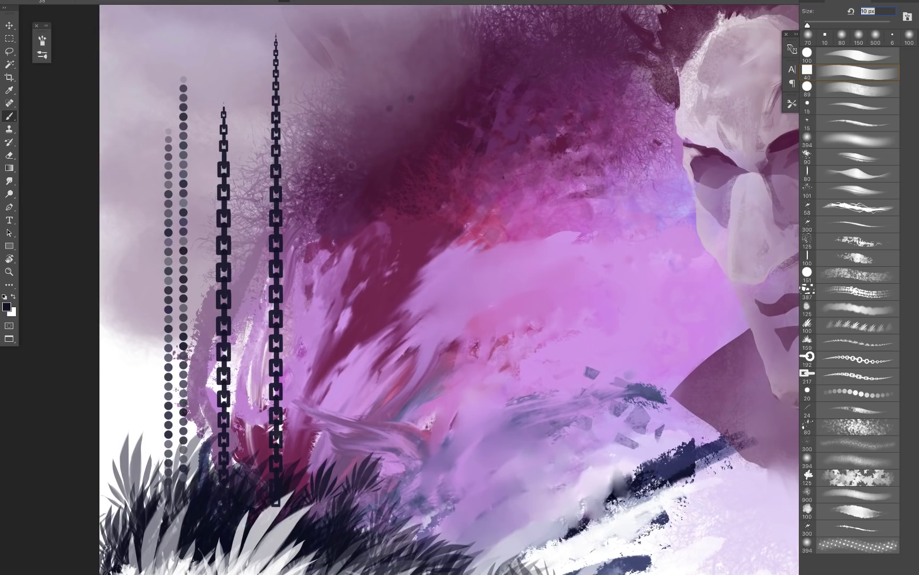
Step: Try dotted strokes over the background and a grey striped scribble on the white area below the grass, undoing each
mouse_move(351, 170)
left_mouse_down()
mouse_move(415, 399)
mouse_move(447, 367)
left_mouse_up()
key("ctrl+z")
mouse_move(394, 302)
left_mouse_down()
mouse_move(554, 207)
mouse_move(524, 282)
left_mouse_up()
key("ctrl+z")
mouse_move(430, 105)
left_mouse_down()
mouse_move(340, 266)
mouse_move(341, 151)
left_mouse_up()
key("ctrl+z")
left_click_drag(268, 450, 374, 515)
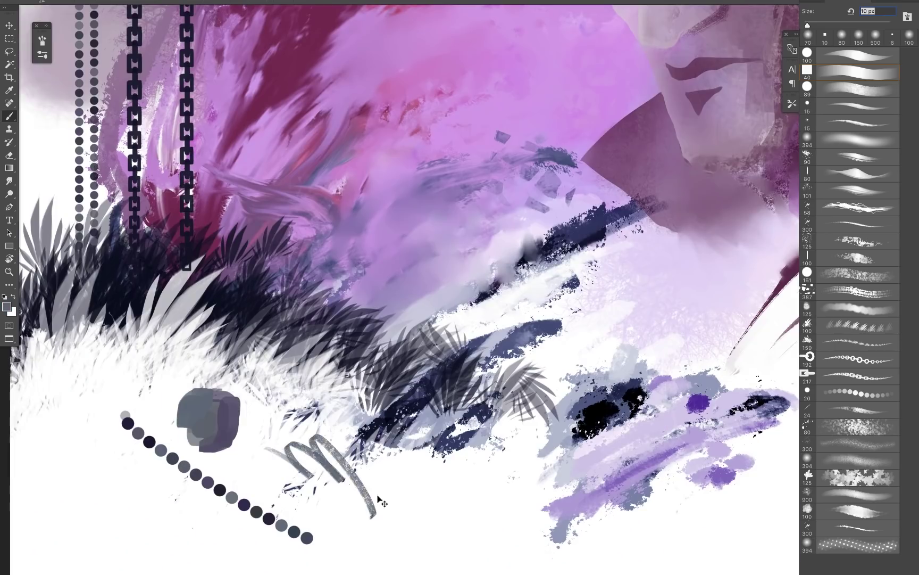
key("ctrl+z")
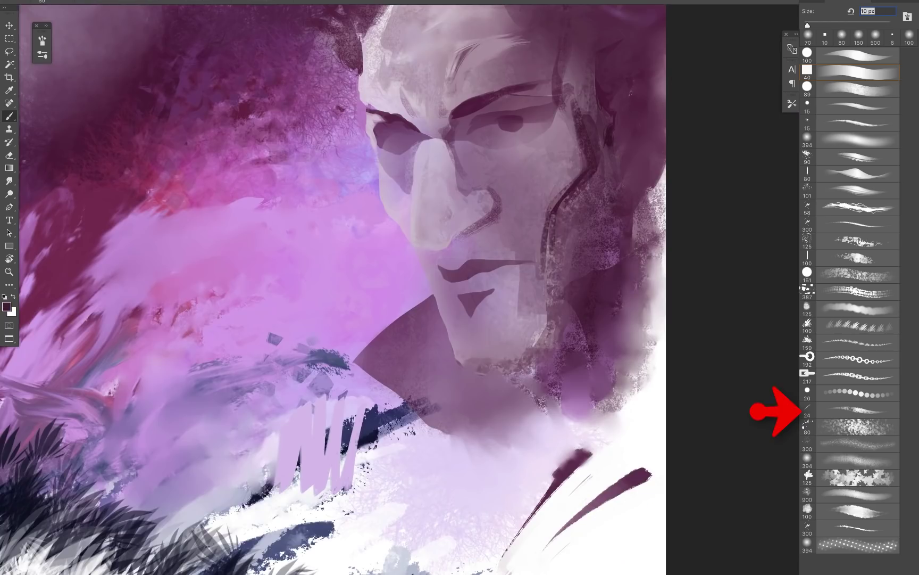
Step: Try diagonal dark plum strokes across the pink background with the 24 px striped brush, and undo them
left_click_drag(345, 218, 415, 377)
key("ctrl+z")
left_click_drag(262, 226, 375, 392)
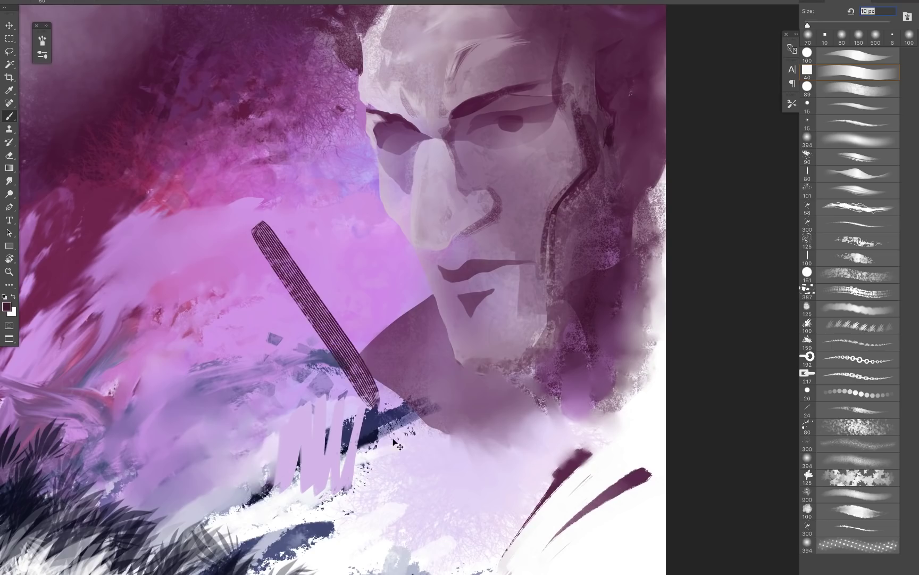
key("ctrl+z")
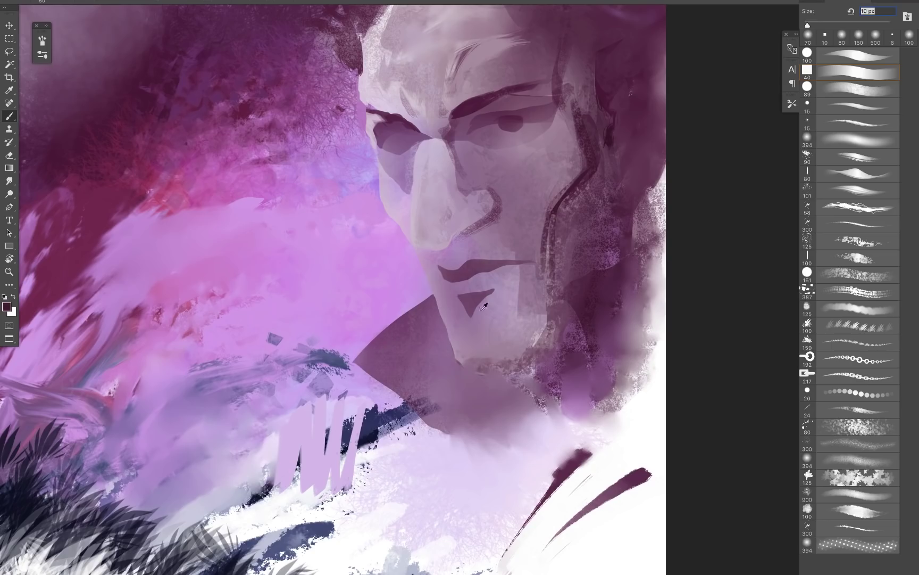
Step: Sample dark plum tones from the portrait and paint striped strokes along the collar's lower edge, the neck and the chin
left_click(485, 306, "alt")
left_click(361, 361, "alt")
mouse_move(416, 319)
left_mouse_down()
mouse_move(383, 353)
mouse_move(387, 392)
mouse_move(494, 450)
left_mouse_up()
left_click_drag(529, 483, 548, 467)
left_click(590, 312, "alt")
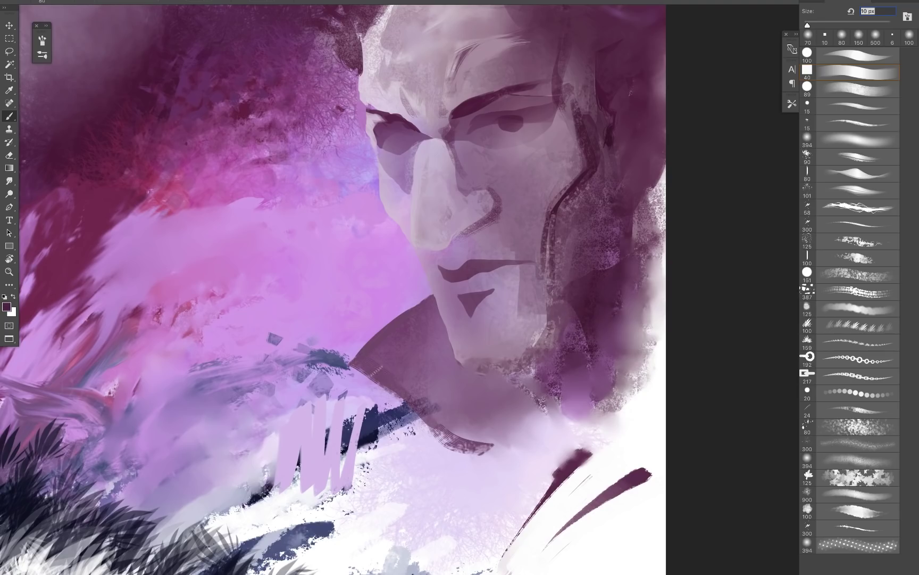
mouse_move(376, 371)
left_mouse_down()
mouse_move(467, 445)
mouse_move(508, 450)
left_mouse_up()
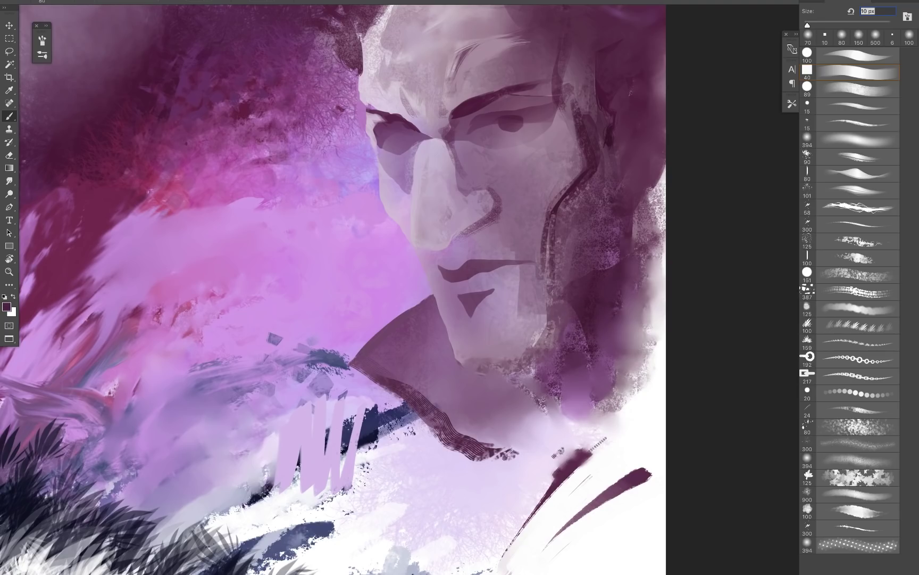
mouse_move(568, 428)
left_mouse_down()
mouse_move(559, 379)
mouse_move(473, 366)
mouse_move(524, 351)
mouse_move(529, 360)
left_mouse_up()
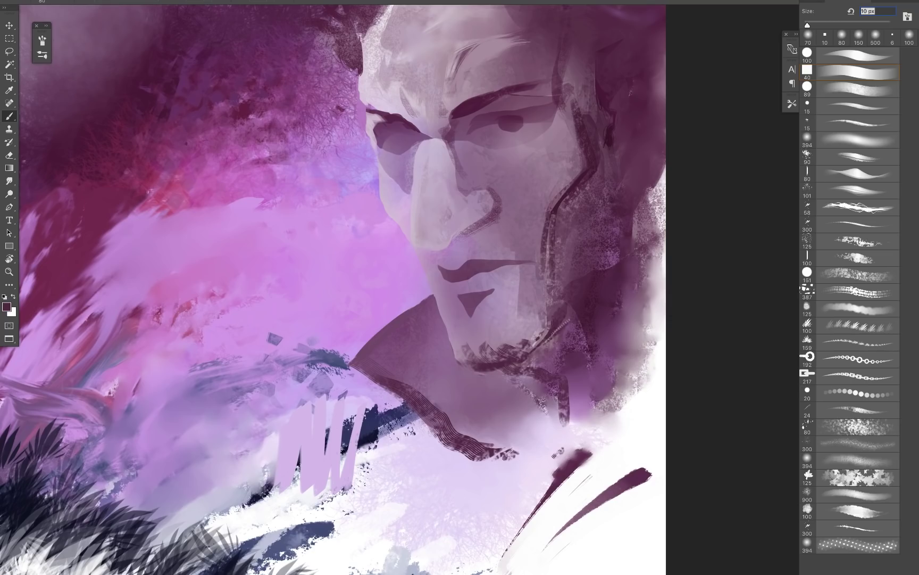
Step: Add striped strokes along the side of the face, the hairline and the forehead, sampling a light forehead tone for the highlights
mouse_move(564, 255)
left_mouse_down()
mouse_move(609, 157)
mouse_move(577, 96)
left_mouse_up()
left_click_drag(539, 163, 524, 325)
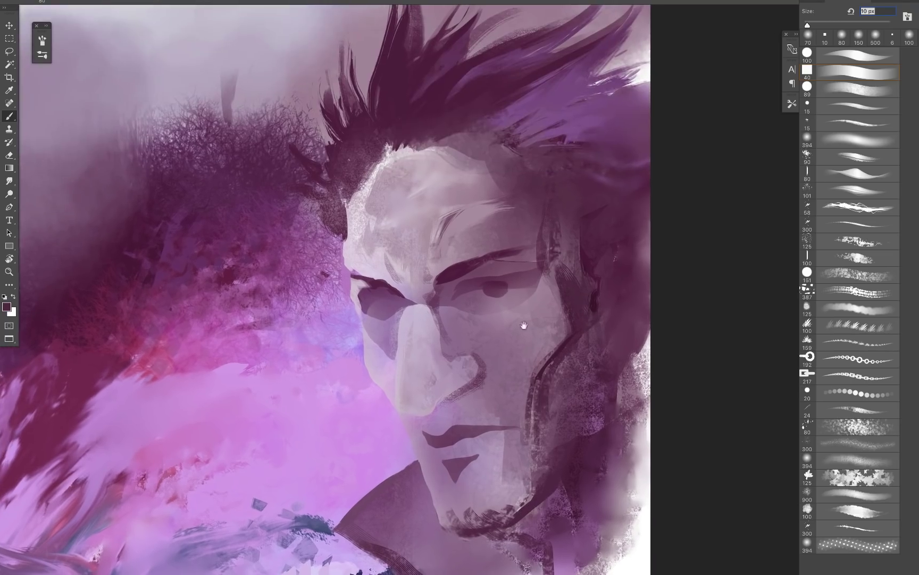
left_click_drag(507, 156, 490, 146)
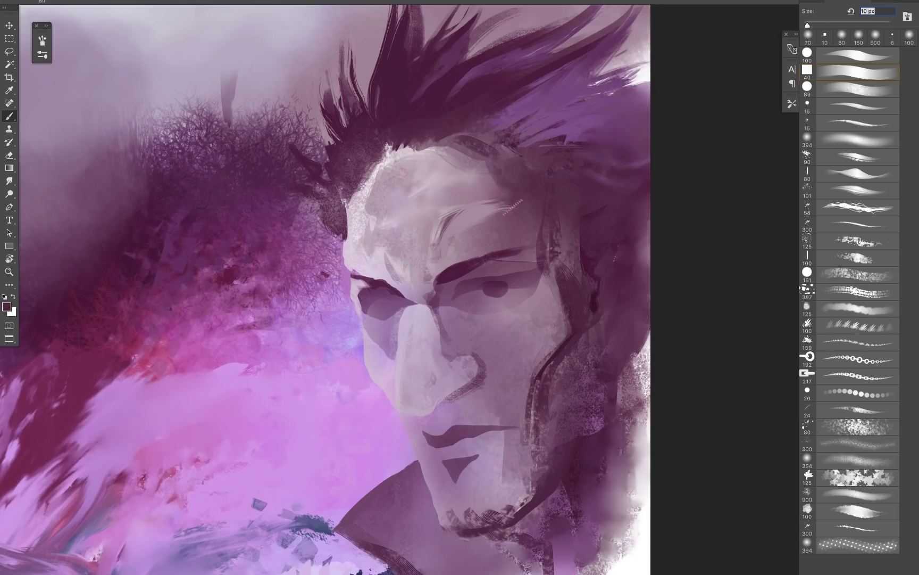
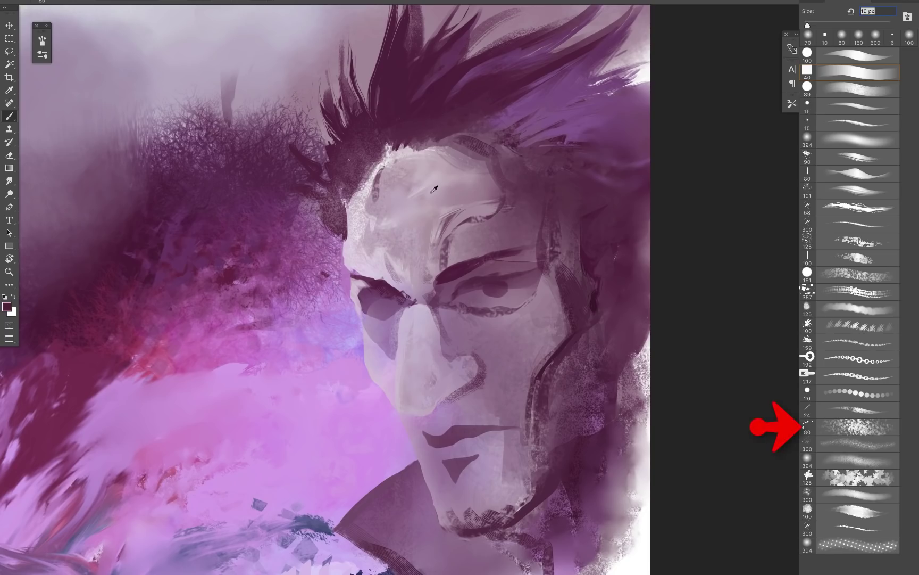
left_click(387, 163, "alt")
left_click_drag(381, 160, 364, 189)
Step: Choose the 80 px speckled brush preset and paint sampled magenta and crimson speckles over the pink background, undoing the rejected first stroke
right_click(438, 231)
left_click(495, 386)
left_click_drag(187, 421, 282, 492)
key("super+z")
left_click(225, 327, "alt")
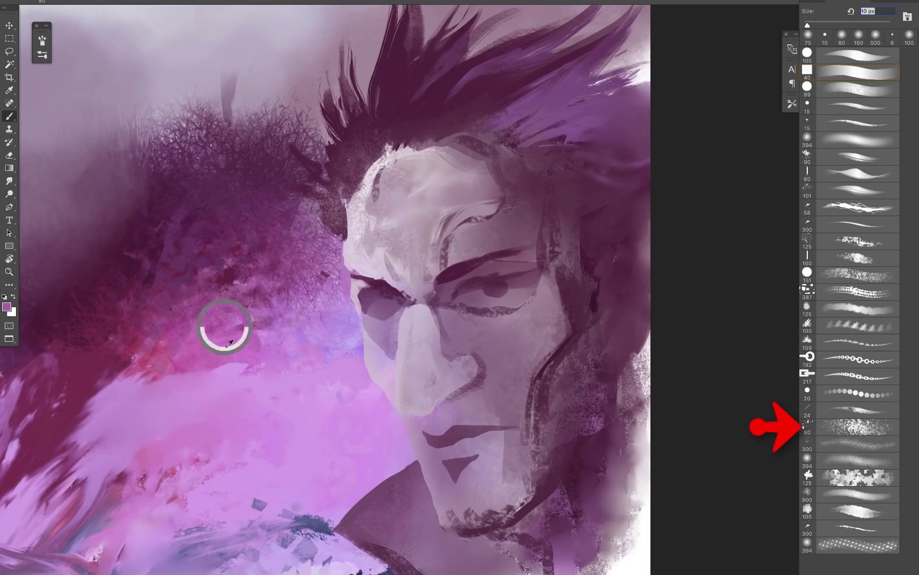
mouse_move(228, 354)
left_mouse_down()
mouse_move(205, 380)
mouse_move(295, 355)
mouse_move(321, 418)
left_mouse_up()
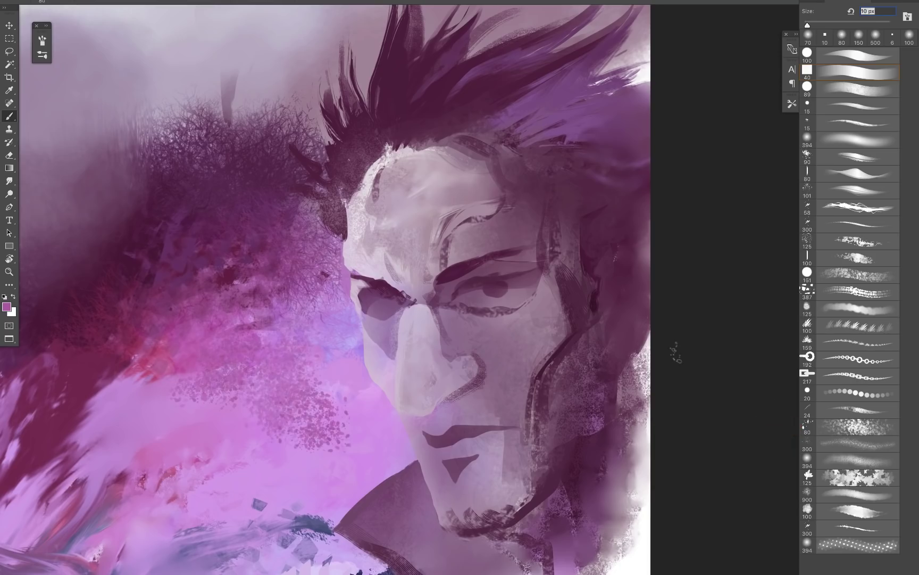
left_click(115, 359, "alt")
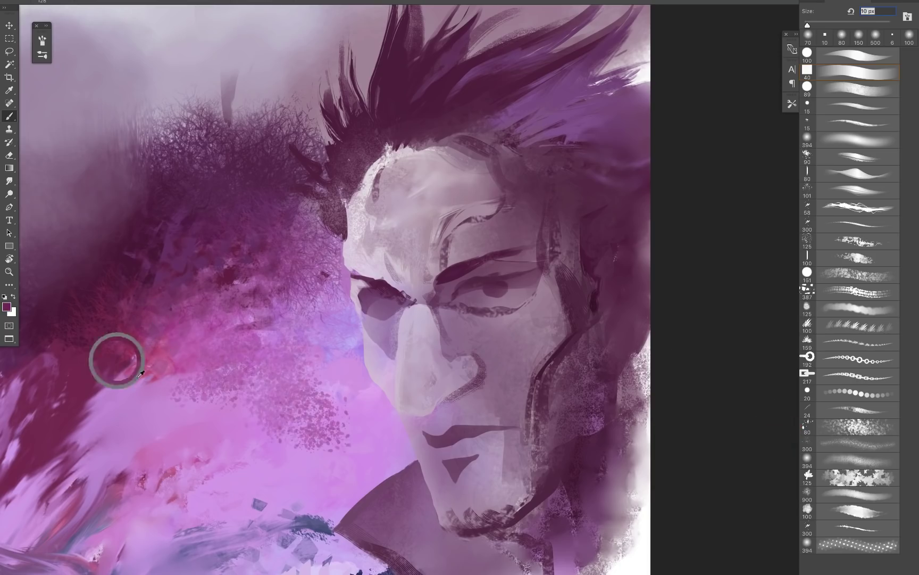
left_click_drag(154, 357, 107, 410)
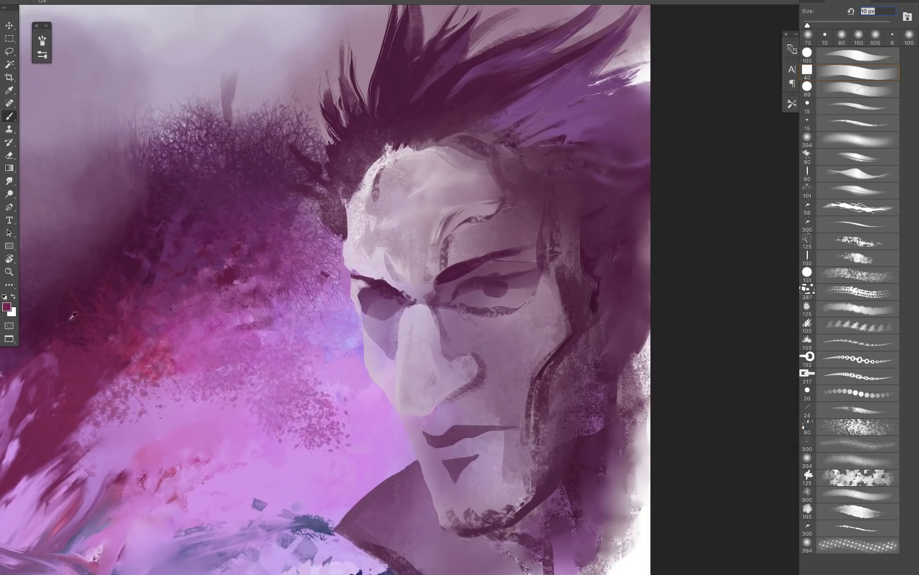
Step: Sample dark plum tones and spread speckles over the dark upper background and its edge with the grey sky
left_click(62, 293, "alt")
left_click_drag(124, 296, 240, 320)
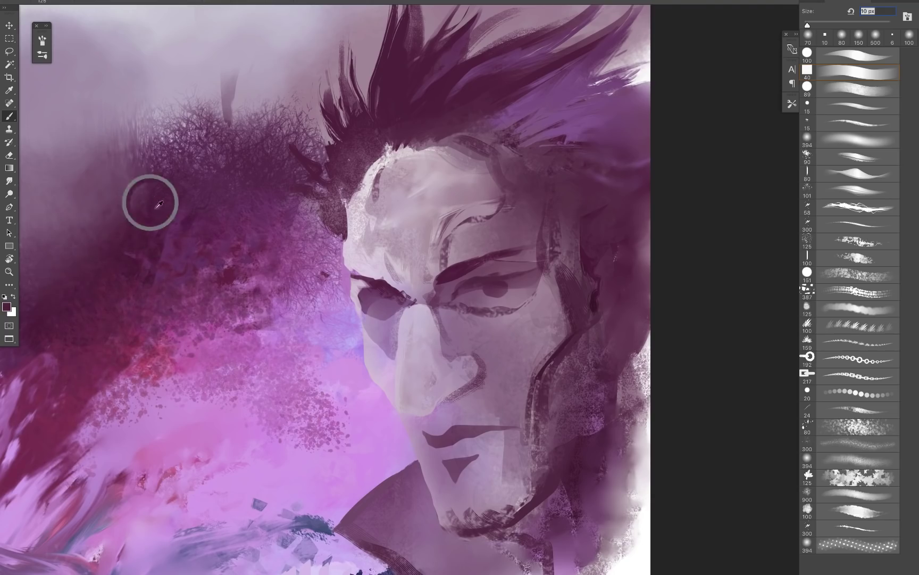
left_click_drag(97, 210, 120, 201)
mouse_move(236, 336)
left_mouse_down()
mouse_move(403, 322)
mouse_move(452, 331)
left_mouse_up()
left_click(372, 189, "alt")
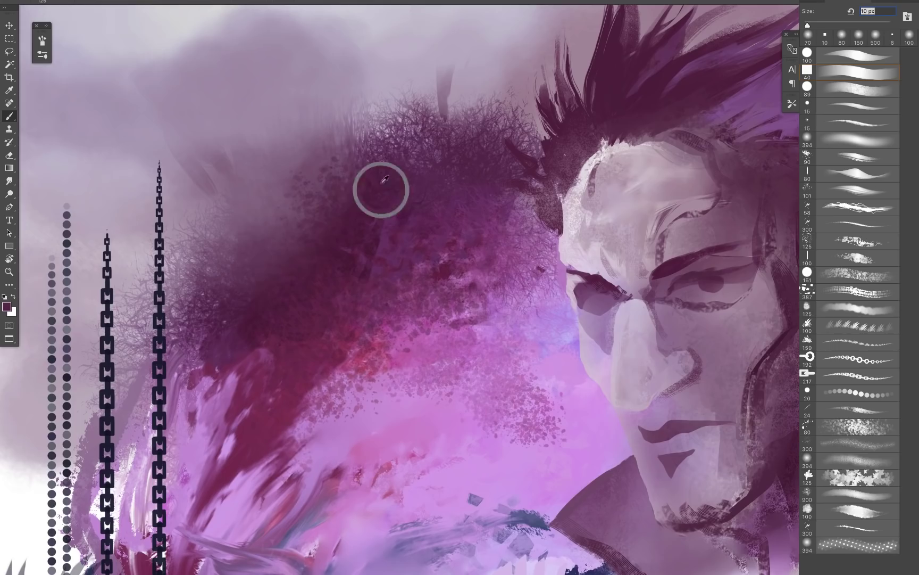
Step: Speckle the dark hair beside the face with plum and the nose, cheek and forehead with sampled light mauve tones
left_click_drag(759, 287, 449, 390)
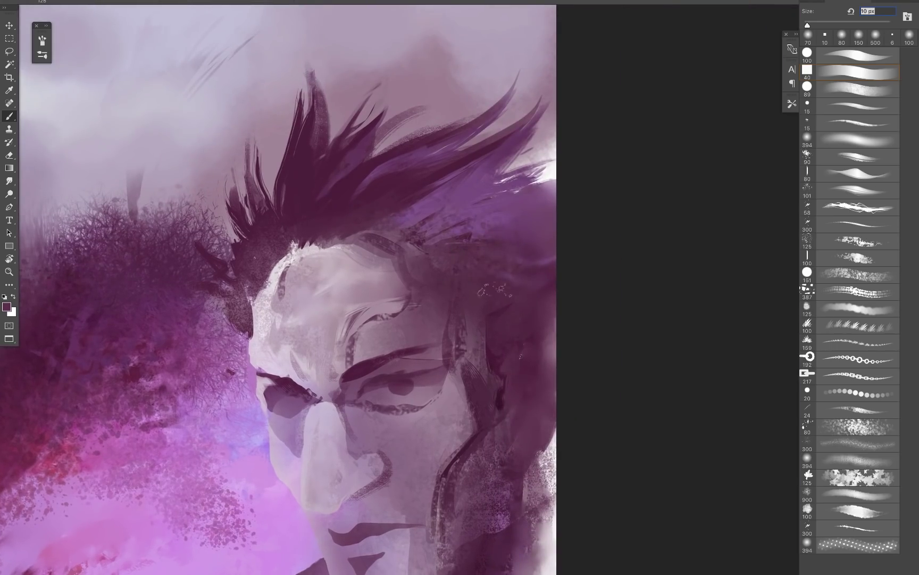
scroll(566, 465, "down", 4)
scroll(566, 464, "right", 2)
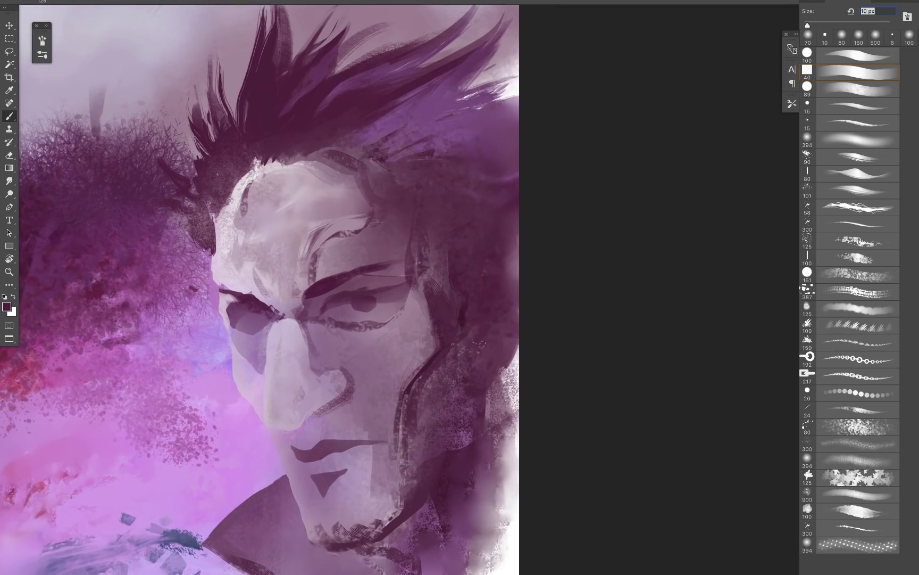
scroll(472, 446, "down", 9)
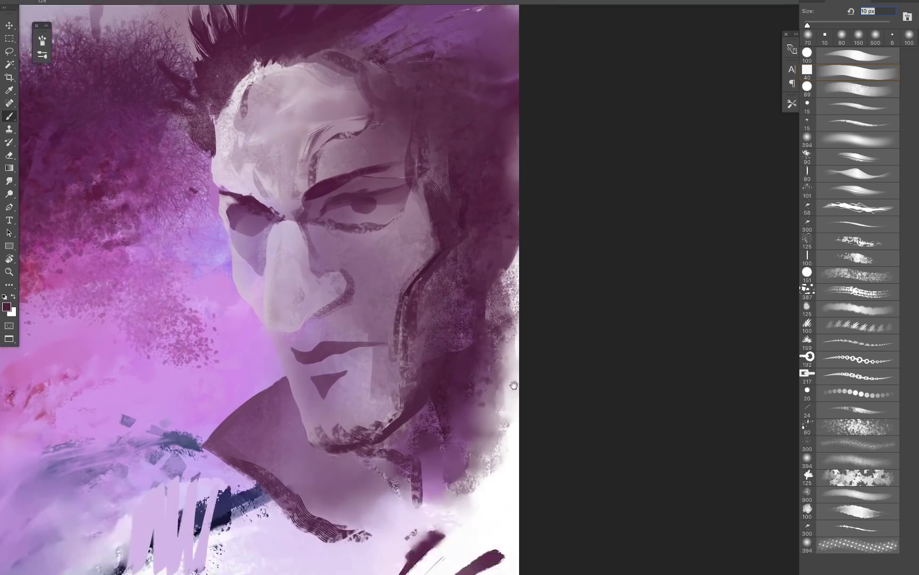
left_click(339, 250, "alt")
left_click(279, 185, "alt")
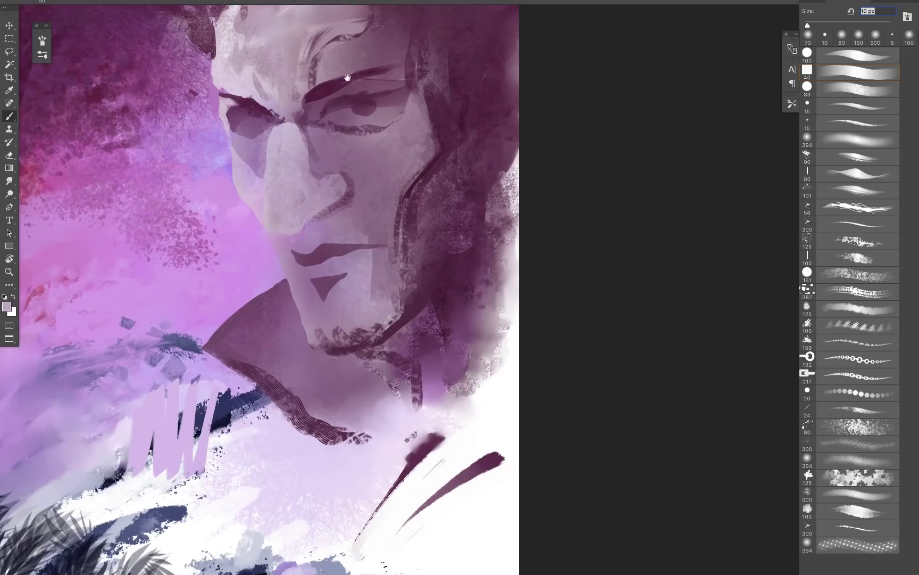
left_click_drag(347, 78, 441, 347)
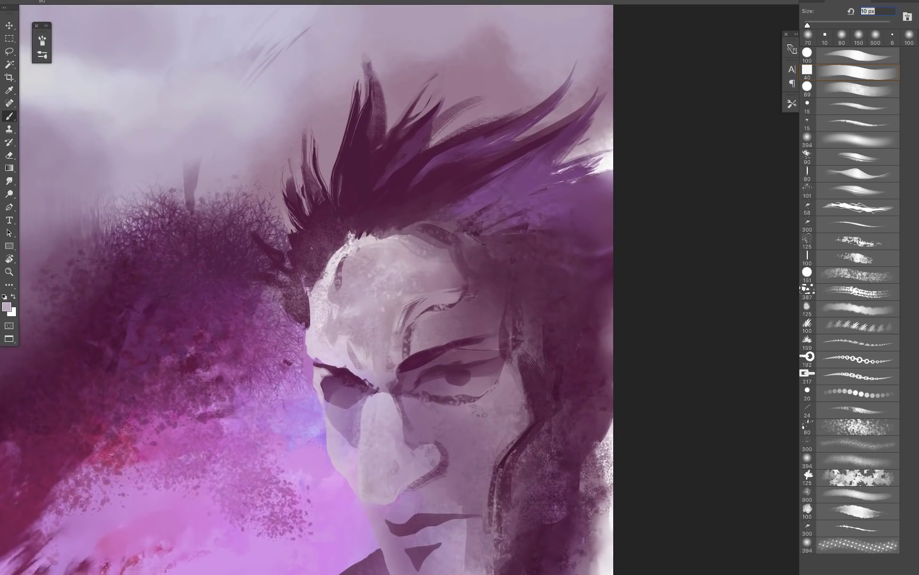
left_click_drag(481, 418, 421, 312)
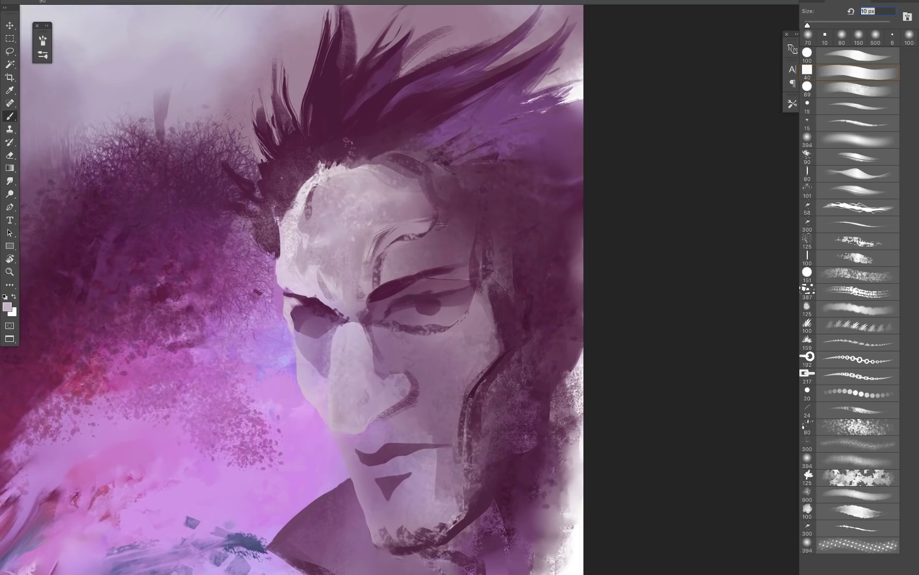
left_click(378, 379)
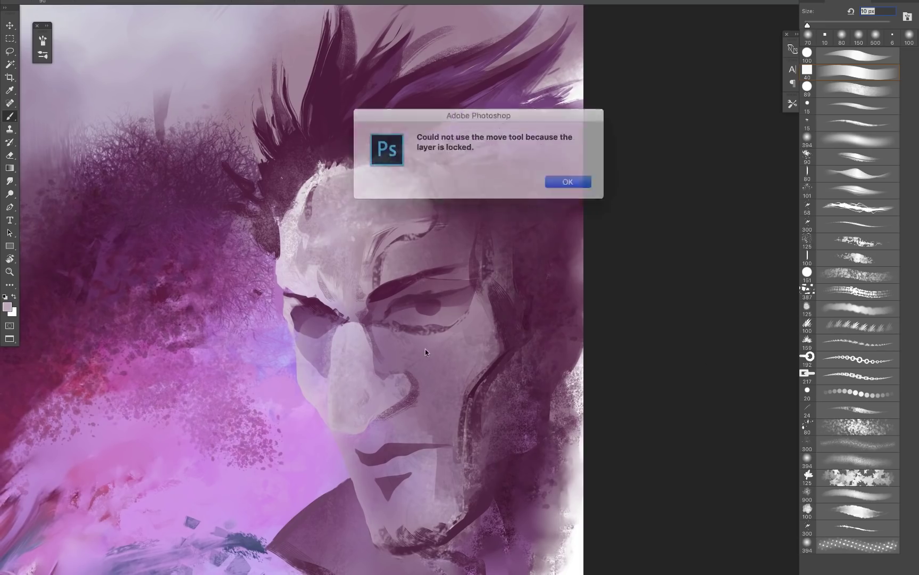
left_click(555, 178)
Step: Paint dark navy speckles over the grass's upper edge and blend lavender speckles into the background above it
left_click_drag(448, 506, 503, 347)
left_click_drag(440, 418, 640, 114)
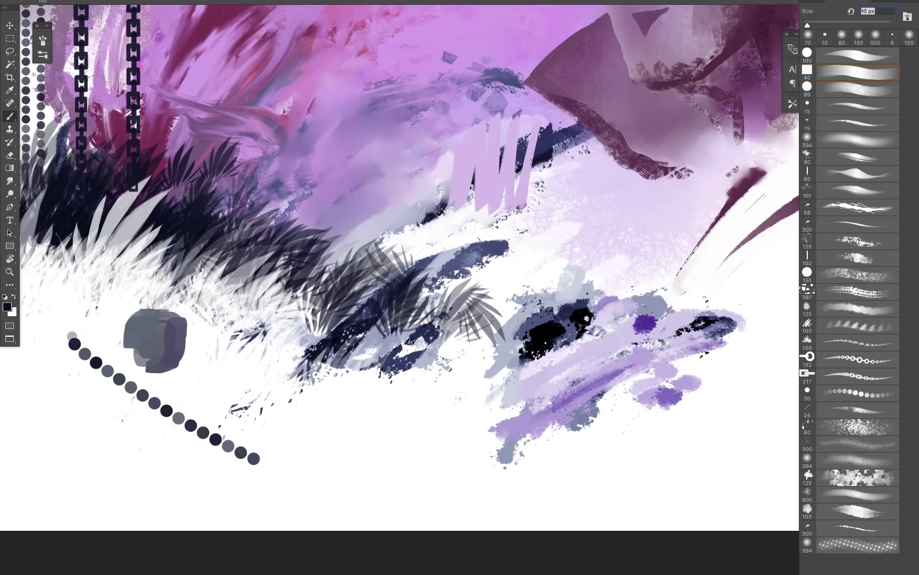
left_click(251, 240, "alt")
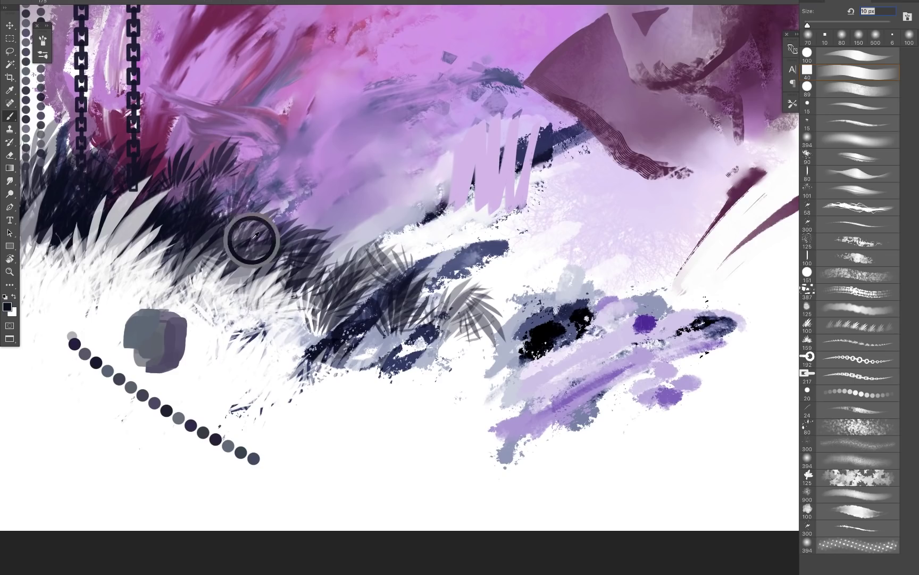
left_click_drag(269, 209, 429, 197)
mouse_move(305, 205)
left_mouse_down()
mouse_move(323, 233)
mouse_move(413, 266)
mouse_move(453, 208)
mouse_move(403, 246)
mouse_move(377, 236)
mouse_move(445, 287)
mouse_move(391, 250)
left_mouse_up()
mouse_move(397, 216)
left_mouse_down()
mouse_move(379, 229)
mouse_move(372, 168)
left_mouse_up()
left_click_drag(314, 181, 306, 219)
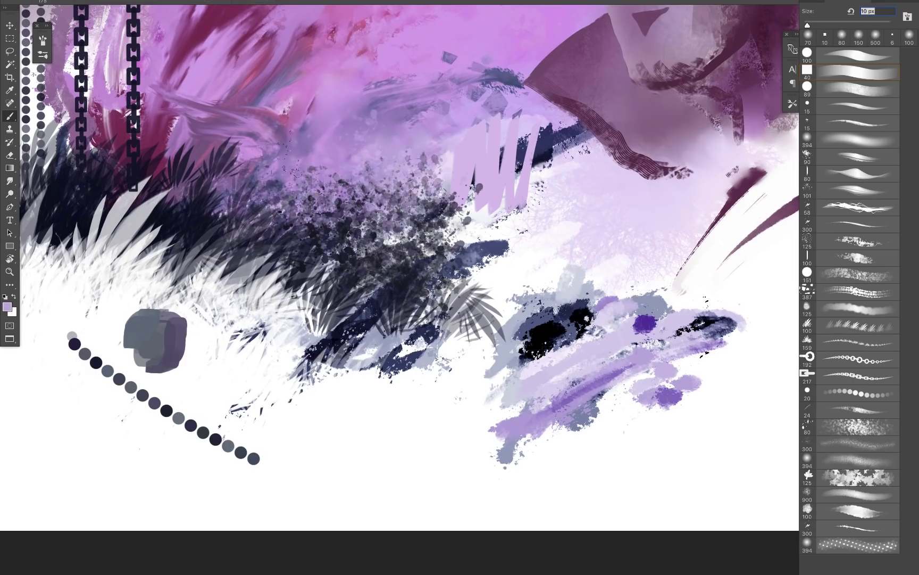
mouse_move(282, 154)
left_mouse_down()
mouse_move(226, 213)
mouse_move(288, 202)
left_mouse_up()
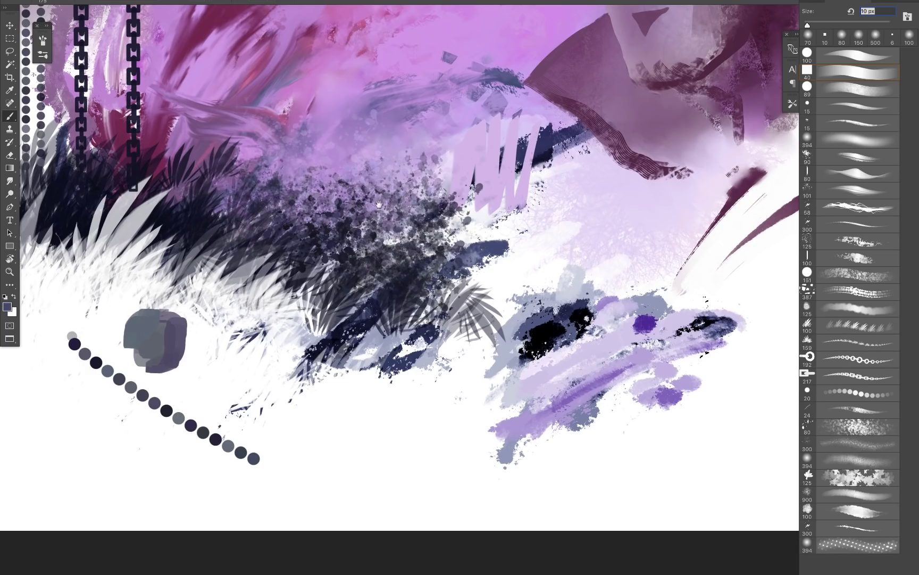
Step: Splatter white specks over the neck, shoulder and lower hair with the 300 px spatter brush, undoing the first heavy attempt
mouse_move(379, 205)
left_mouse_down()
mouse_move(521, 296)
mouse_move(536, 282)
left_mouse_up()
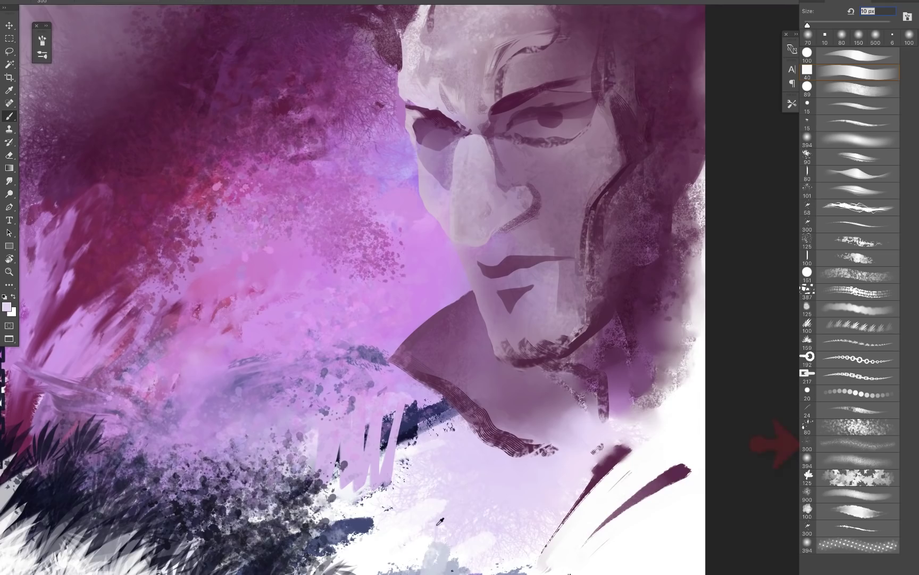
left_click(419, 530, "alt")
left_click_drag(473, 487, 527, 468)
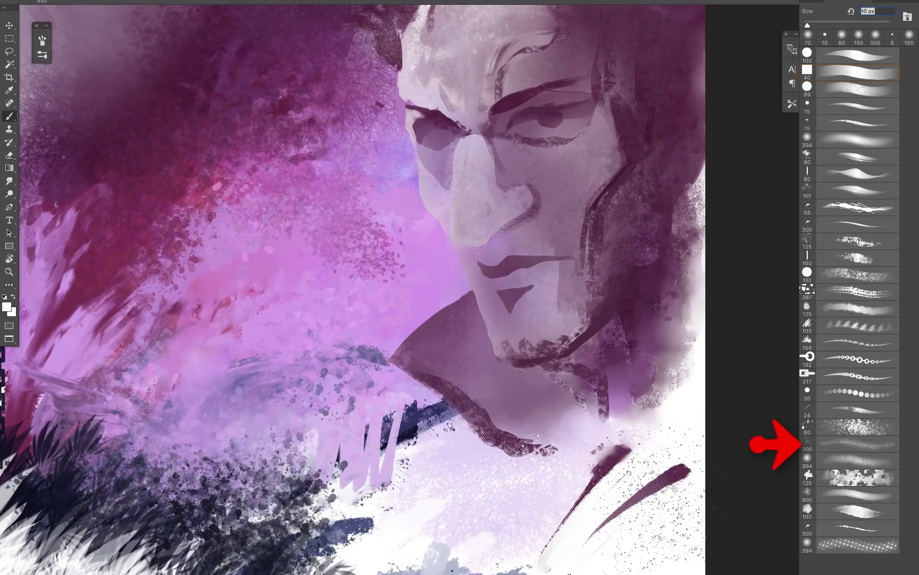
left_click_drag(671, 383, 607, 282)
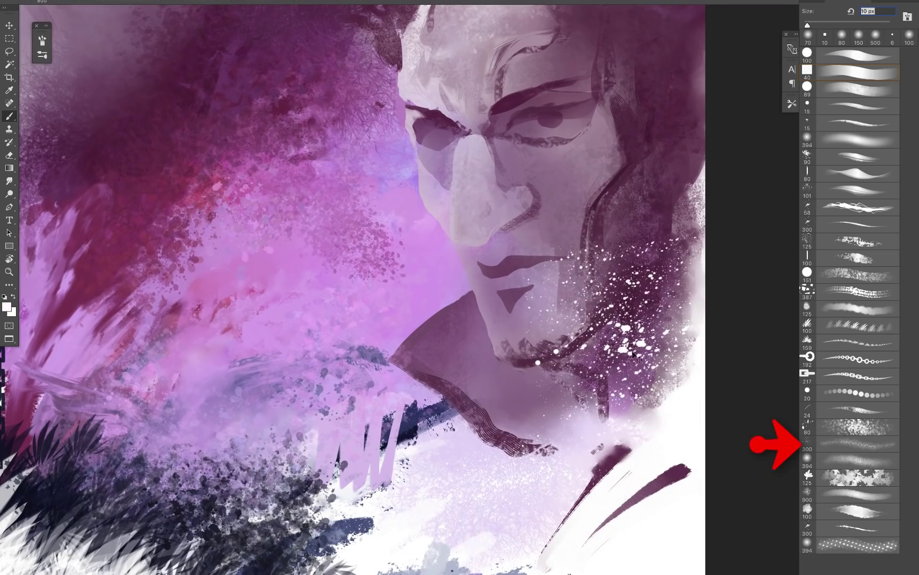
key("ctrl+z")
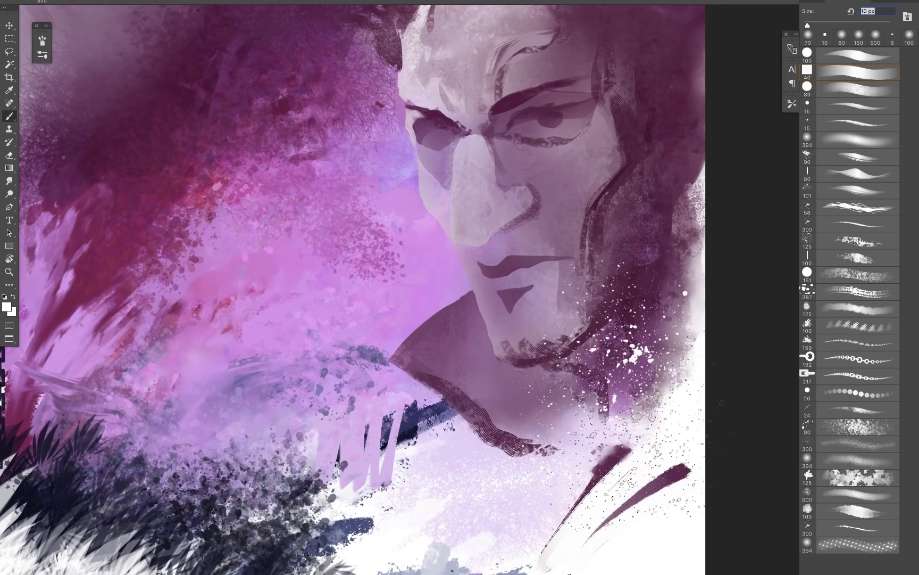
left_click_drag(668, 436, 587, 336)
left_click_drag(542, 373, 609, 387)
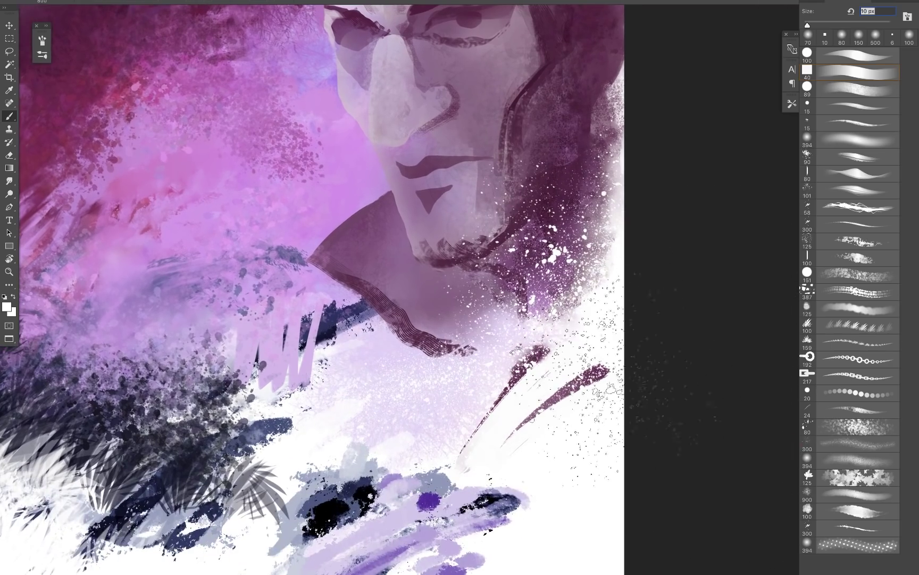
Step: Splatter white specks over the purple hair and pale specks across the grey sky above the chains
scroll(351, 287, "up", 6)
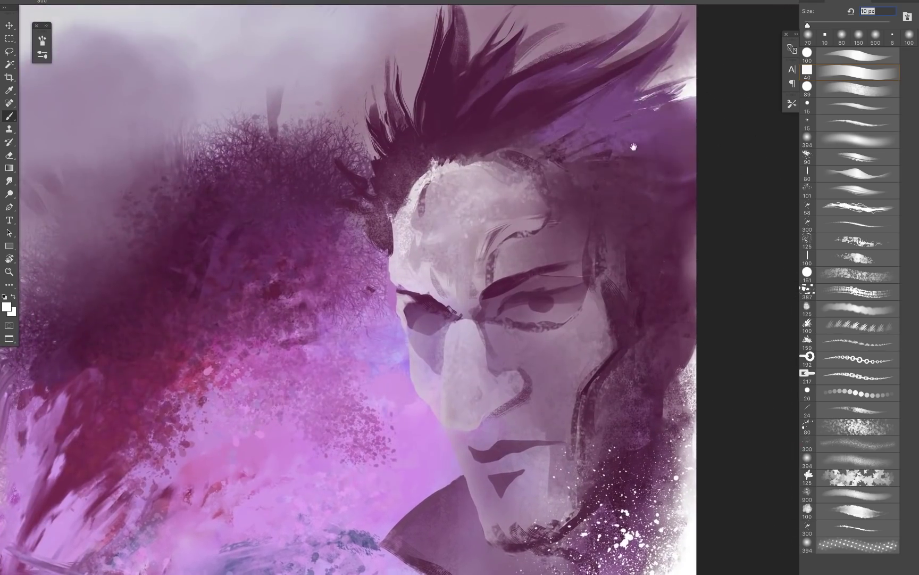
left_click_drag(633, 146, 634, 214)
left_click(633, 182)
left_click_drag(481, 32, 606, 253)
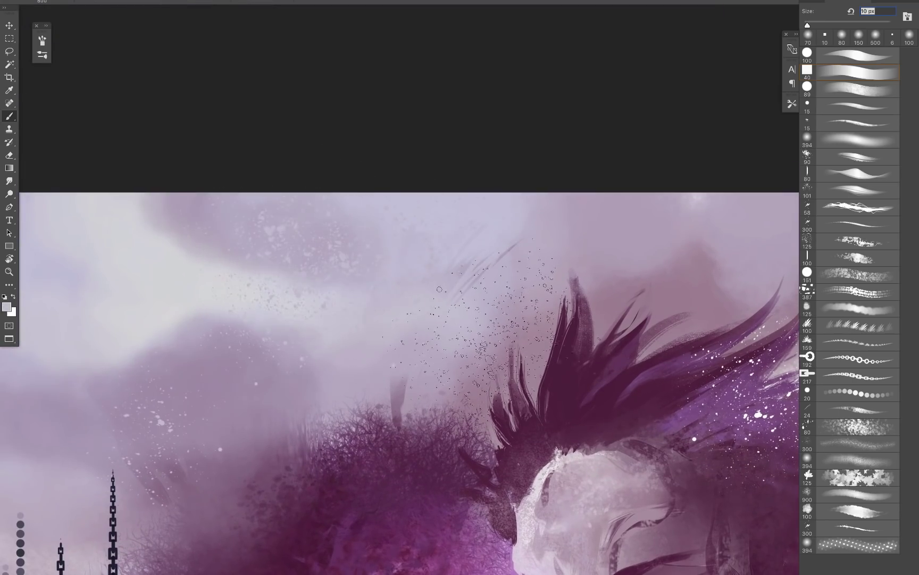
left_click_drag(498, 414, 650, 181)
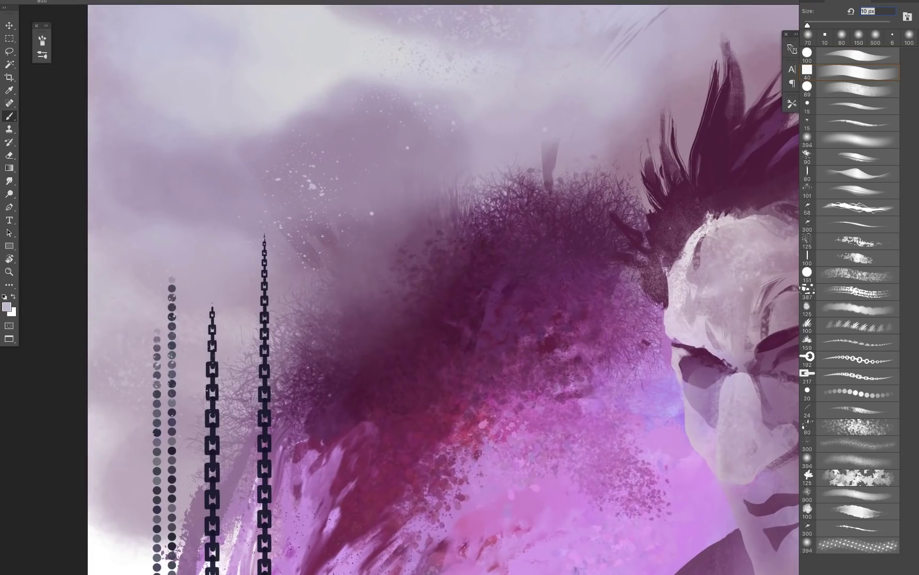
Step: Splatter white specks over the dark grass and the navy strokes at its lower edge
left_click_drag(572, 388, 590, 229)
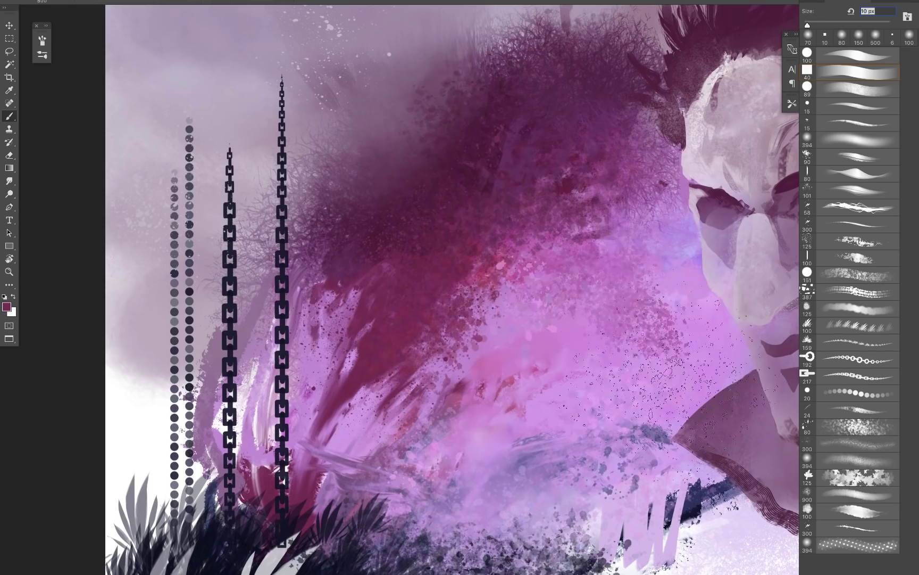
mouse_move(729, 409)
left_mouse_down()
mouse_move(605, 337)
mouse_move(657, 249)
left_mouse_up()
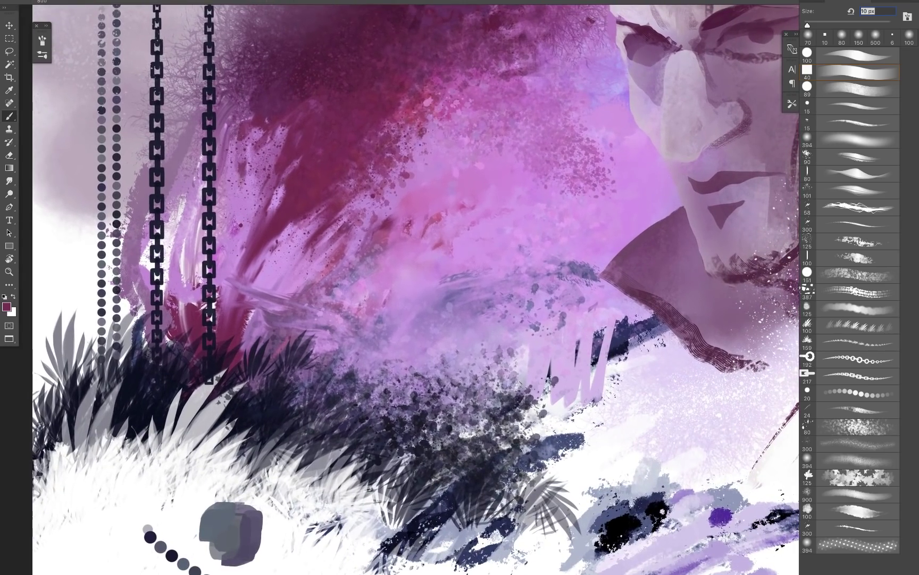
left_click(421, 162, "alt")
scroll(415, 288, "down", 5)
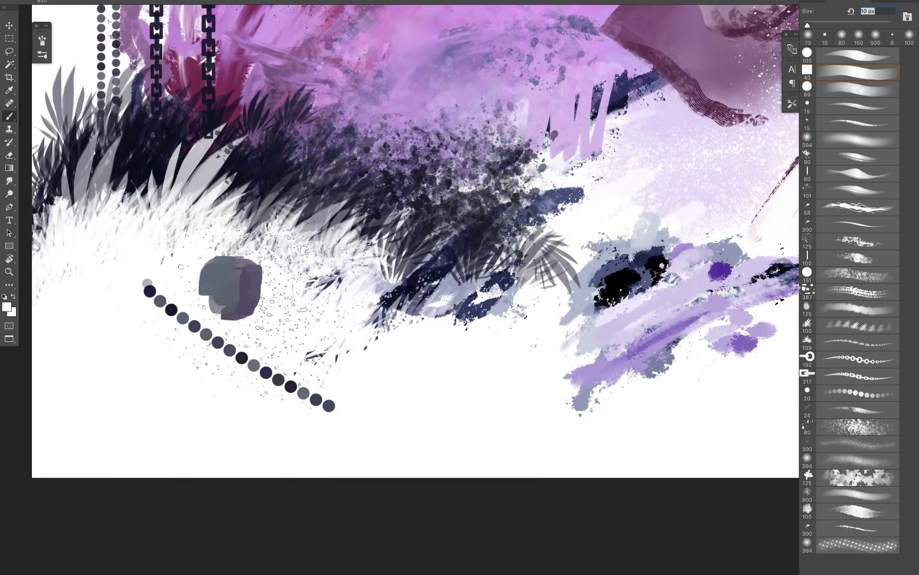
left_click(290, 277)
left_click(439, 298)
left_click(423, 271)
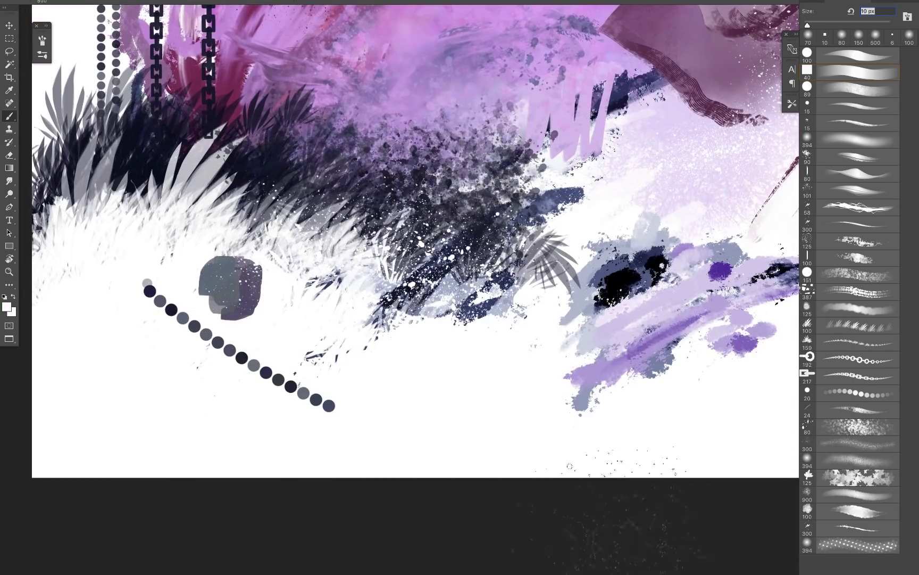
Step: Spatter near-black specks across the white foreground, and sampled lavender specks around the purple strokes beside them
left_click_drag(401, 404, 468, 351)
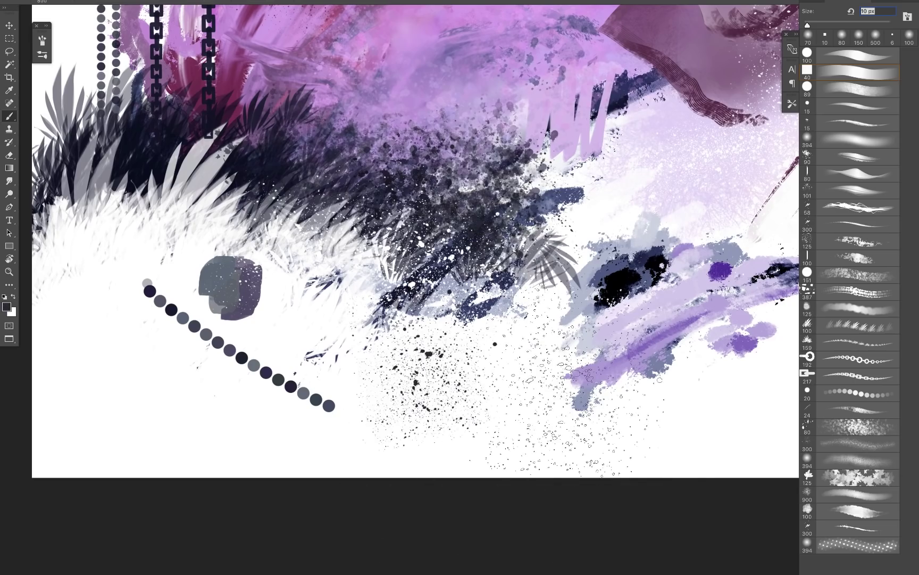
left_click(621, 345, "alt")
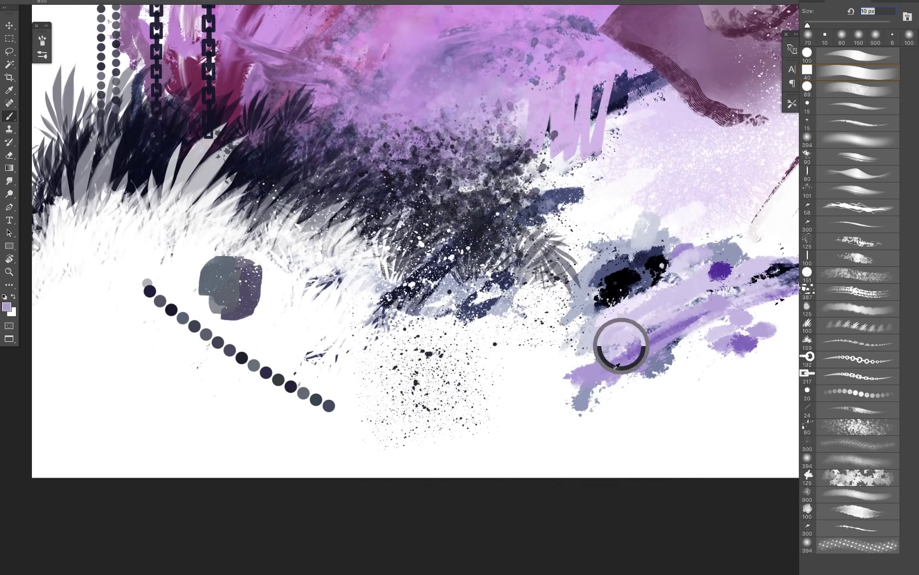
mouse_move(609, 391)
left_mouse_down()
mouse_move(668, 360)
mouse_move(429, 409)
left_mouse_up()
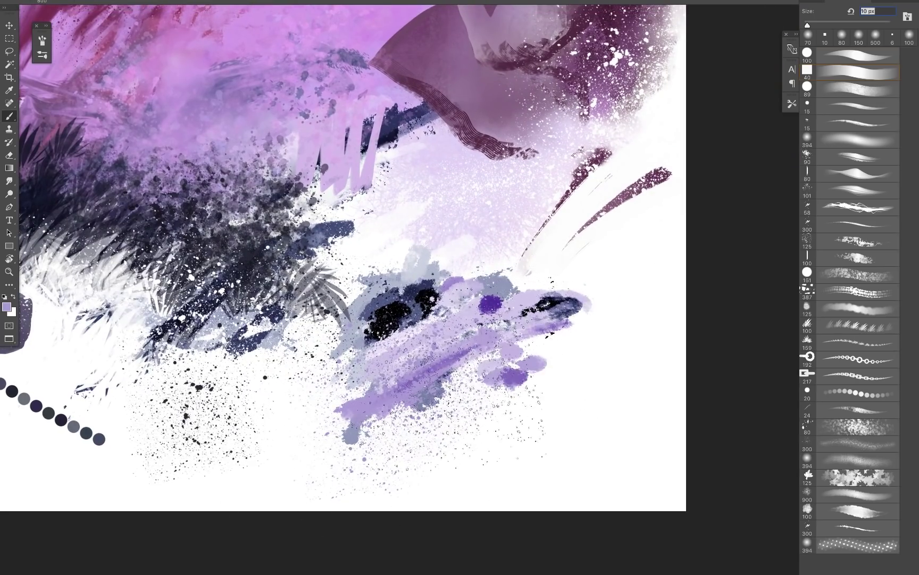
Step: Switch to the 394 px soft texture brush and sample plum from the dark background, undoing a test stroke near the purple strokes
right_click(411, 248)
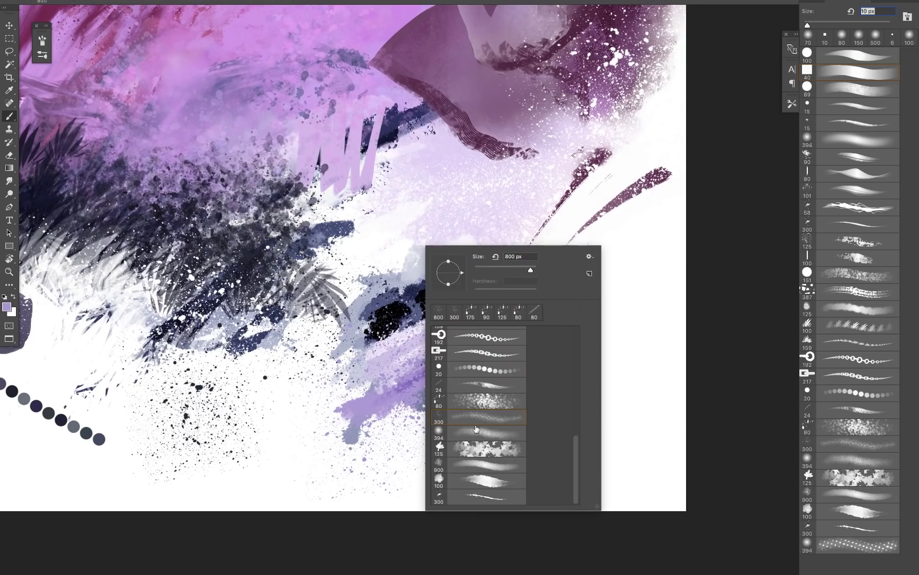
left_click_drag(379, 254, 349, 265)
key("super+z")
left_click(520, 266, "alt")
left_click_drag(461, 224, 618, 504)
left_click(292, 103, "alt")
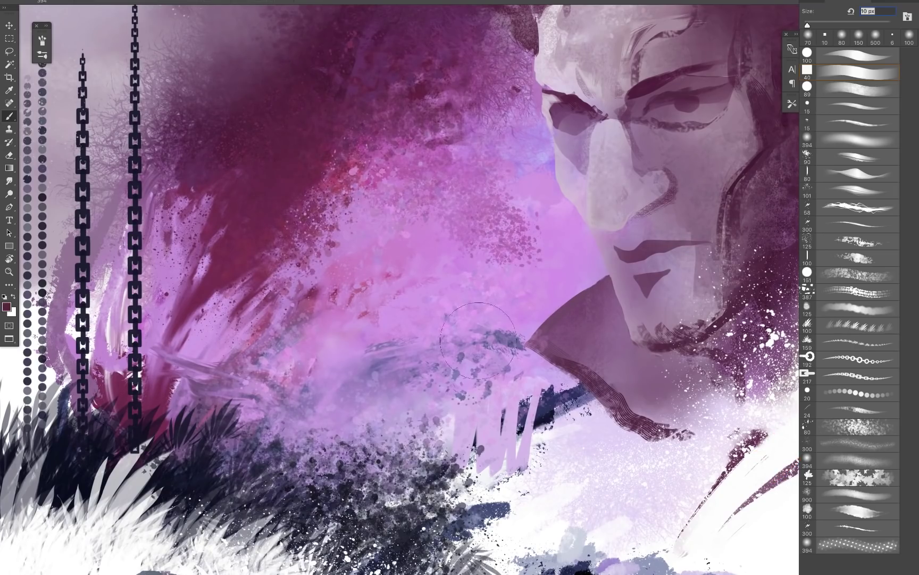
Step: Scrub pale mauve texture across the sky above the chains and hair with the texture brush at 500 px
left_click_drag(386, 190, 530, 386)
left_click_drag(490, 220, 556, 398)
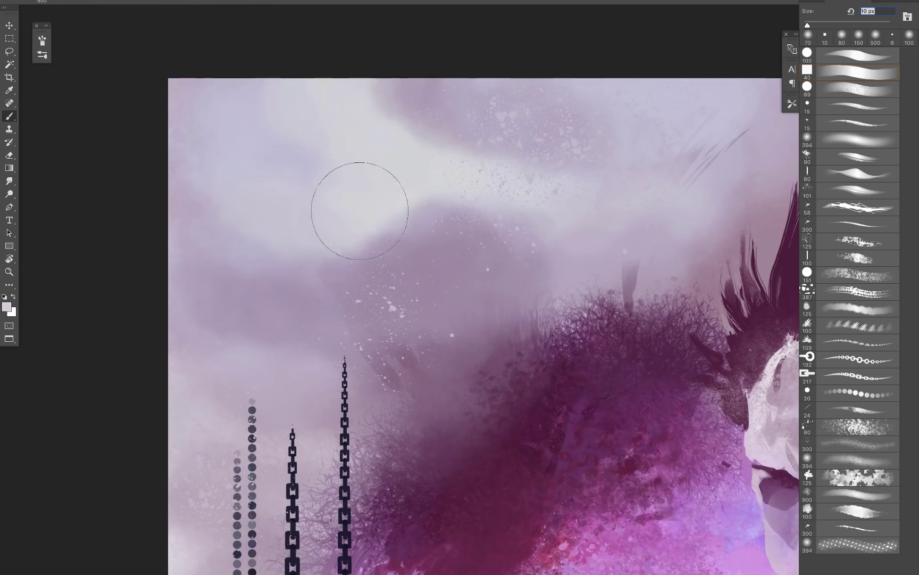
left_click_drag(360, 211, 301, 288)
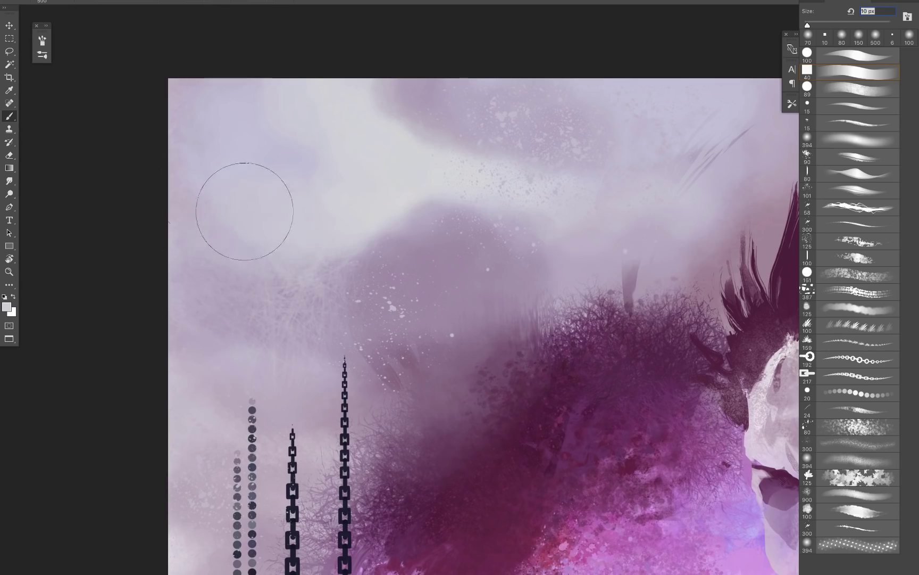
left_click_drag(796, 482, 567, 368)
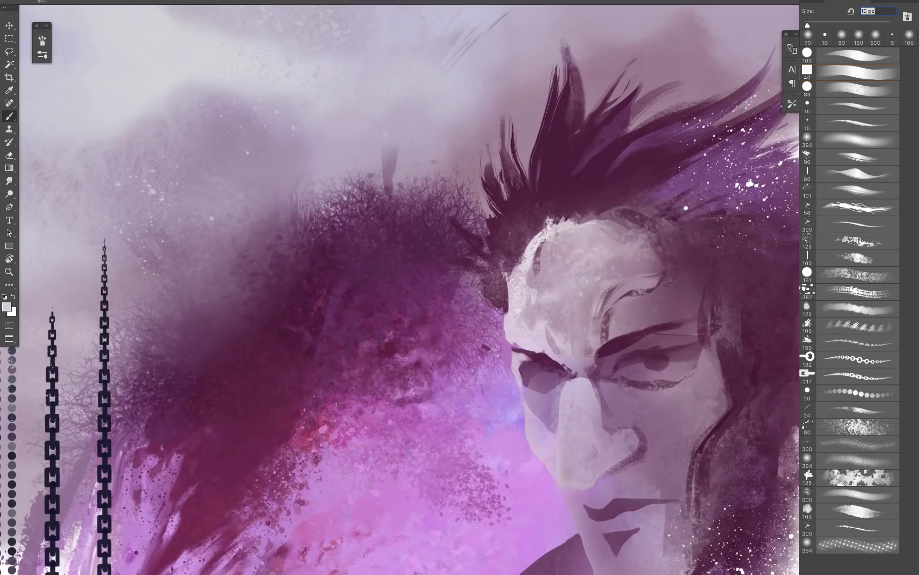
left_click_drag(549, 260, 431, 528)
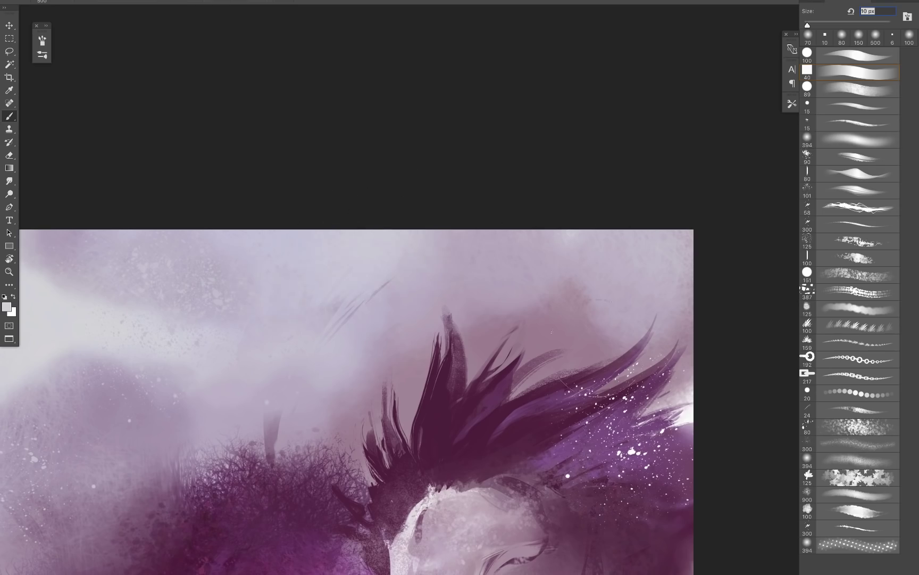
Step: Scrub pale texture over the outer edge of the dark hair beside the face and fade the lavender stripes next to the collar
scroll(552, 331, "down", 9)
scroll(552, 331, "right", 1)
scroll(690, 262, "down", 11)
scroll(689, 262, "right", 5)
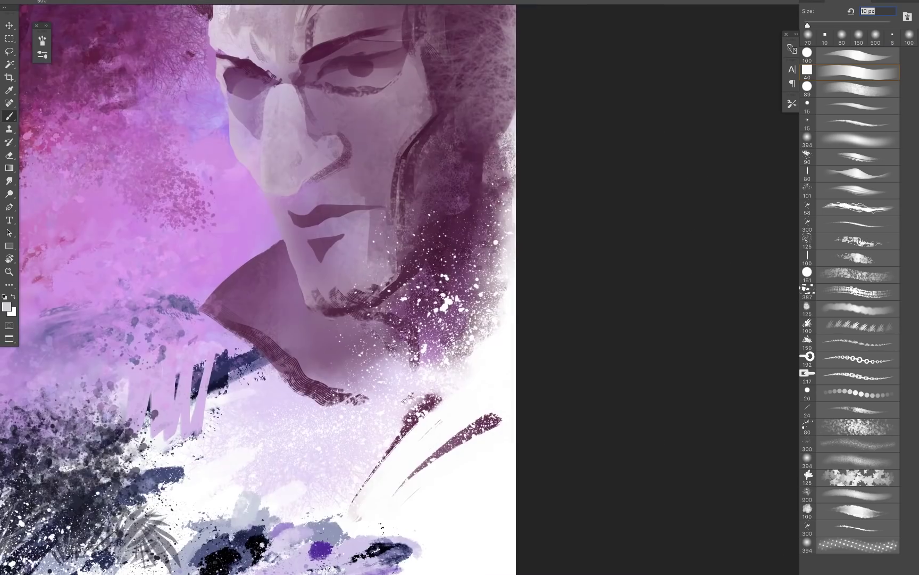
scroll(564, 189, "up", 5)
scroll(564, 189, "left", 3)
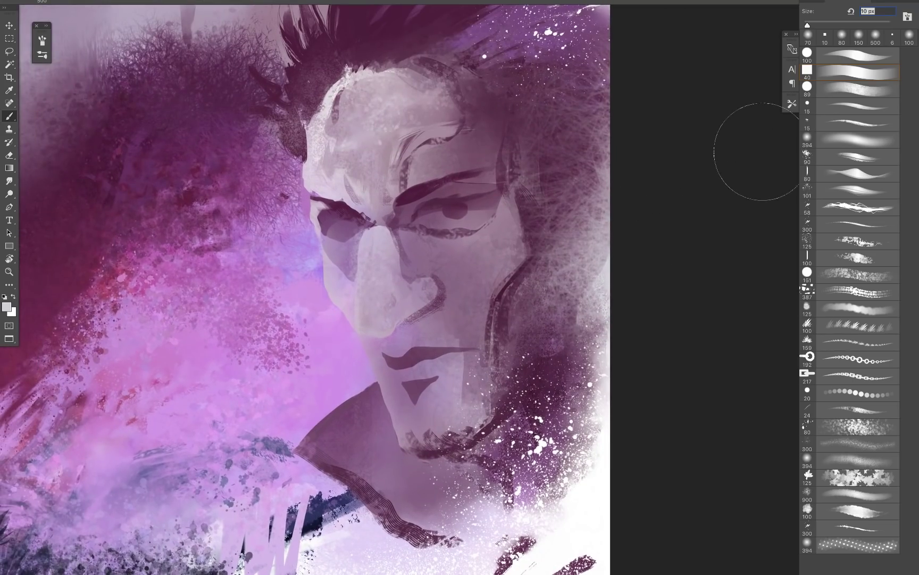
scroll(434, 367, "down", 6)
scroll(434, 367, "left", 6)
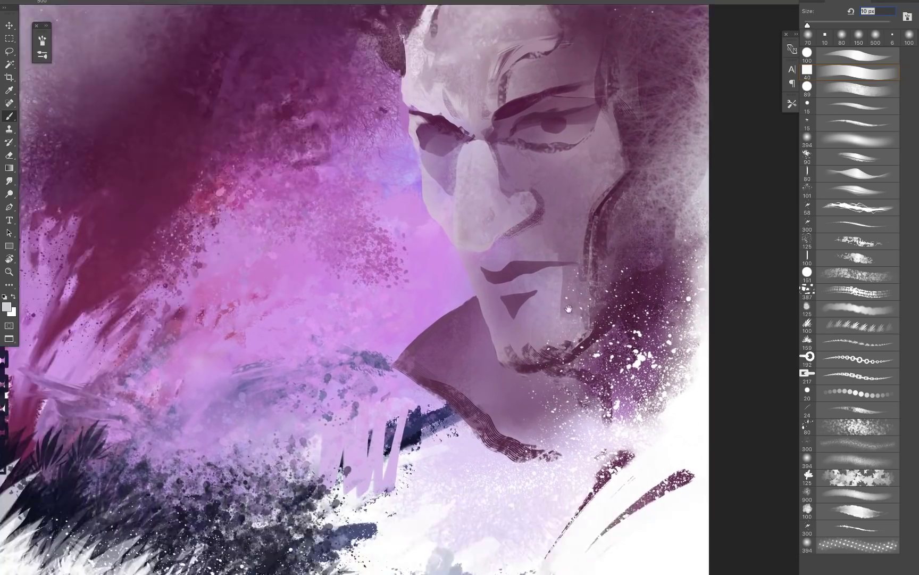
scroll(434, 368, "up", 1)
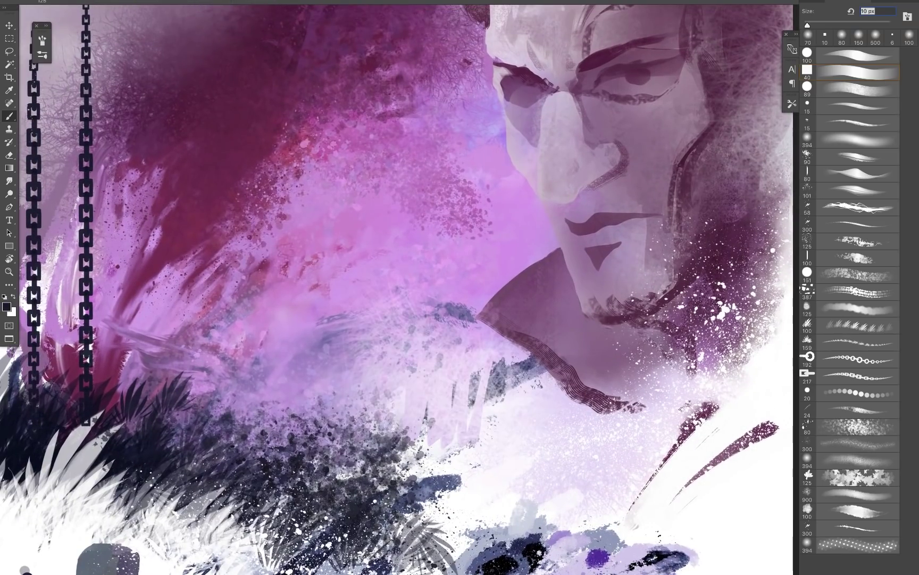
Step: Build up a dark navy tree crown in the purple background between the chains and the face with the 125 px leaf brush
mouse_move(282, 243)
left_mouse_down()
mouse_move(334, 245)
mouse_move(266, 277)
mouse_move(317, 221)
mouse_move(346, 226)
mouse_move(382, 256)
mouse_move(351, 224)
mouse_move(372, 160)
mouse_move(330, 277)
mouse_move(383, 228)
left_mouse_up()
mouse_move(349, 197)
left_mouse_down()
mouse_move(365, 303)
mouse_move(281, 271)
mouse_move(266, 234)
mouse_move(258, 288)
mouse_move(160, 240)
mouse_move(287, 187)
mouse_move(256, 160)
mouse_move(324, 165)
mouse_move(309, 146)
mouse_move(375, 217)
mouse_move(415, 224)
mouse_move(442, 245)
mouse_move(393, 298)
left_mouse_up()
mouse_move(245, 282)
left_mouse_down()
mouse_move(109, 234)
mouse_move(250, 313)
mouse_move(405, 335)
left_mouse_up()
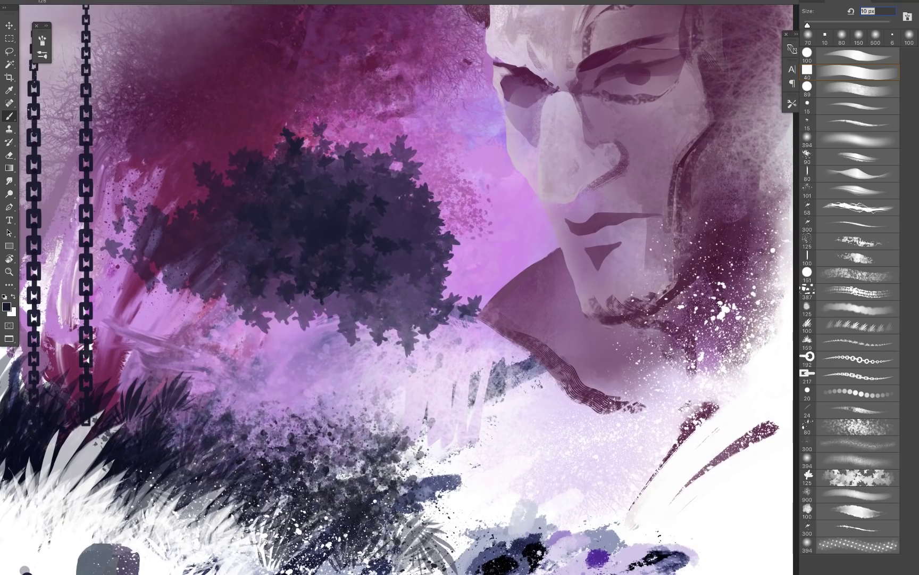
mouse_move(460, 282)
left_mouse_down()
mouse_move(409, 336)
mouse_move(466, 260)
mouse_move(458, 340)
mouse_move(312, 329)
mouse_move(330, 309)
mouse_move(219, 282)
left_mouse_up()
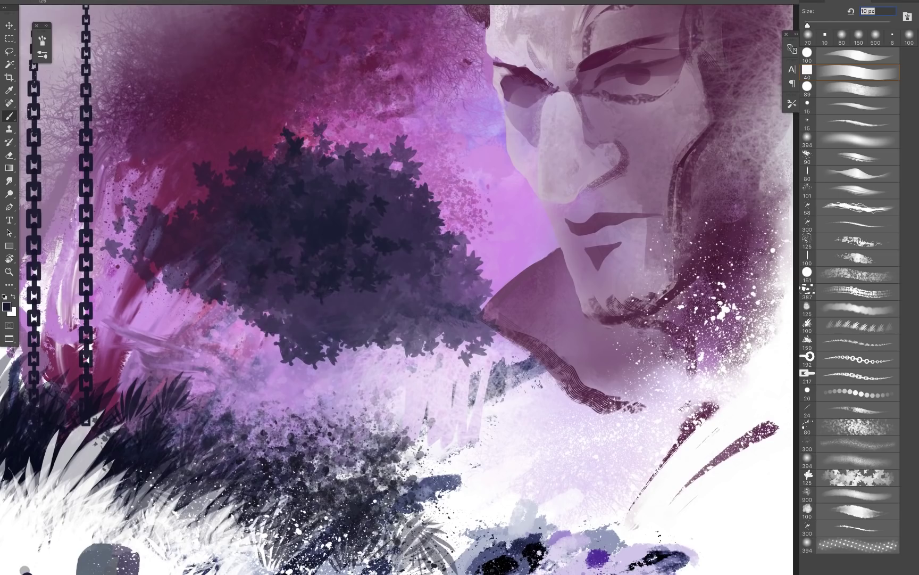
mouse_move(368, 275)
left_mouse_down()
mouse_move(290, 268)
mouse_move(370, 296)
mouse_move(209, 253)
mouse_move(251, 279)
mouse_move(419, 318)
left_mouse_up()
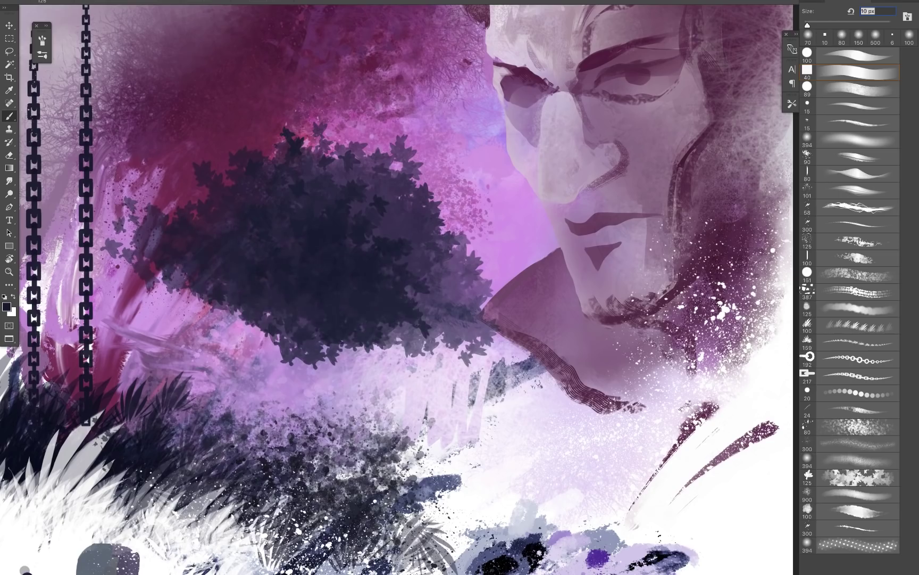
Step: Paint a dark navy trunk and curved branches beneath the tree crown with the 24 px brush enlarged to 40 px
right_click(350, 278)
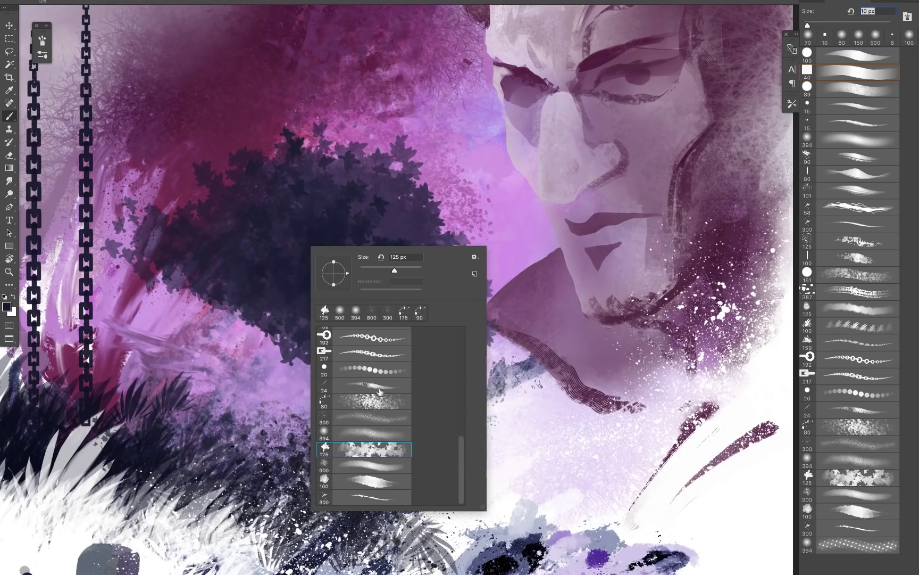
left_click(295, 288)
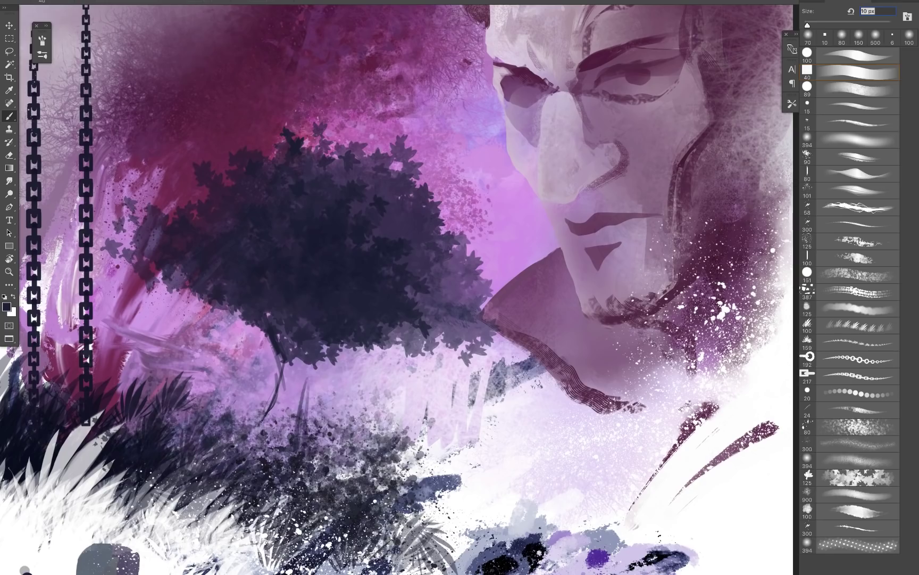
mouse_move(299, 341)
left_mouse_down()
mouse_move(289, 447)
mouse_move(274, 455)
mouse_move(310, 325)
left_mouse_up()
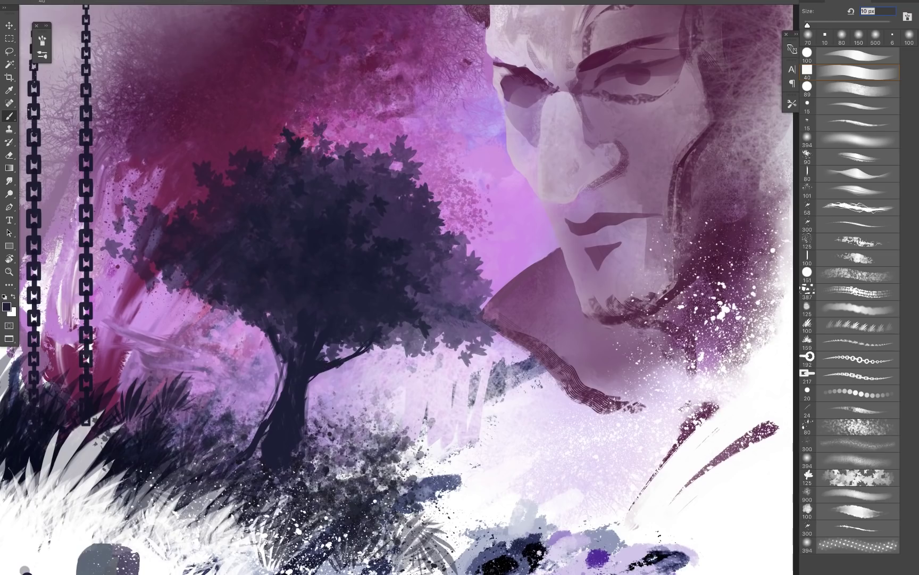
right_click(260, 349)
key("Escape")
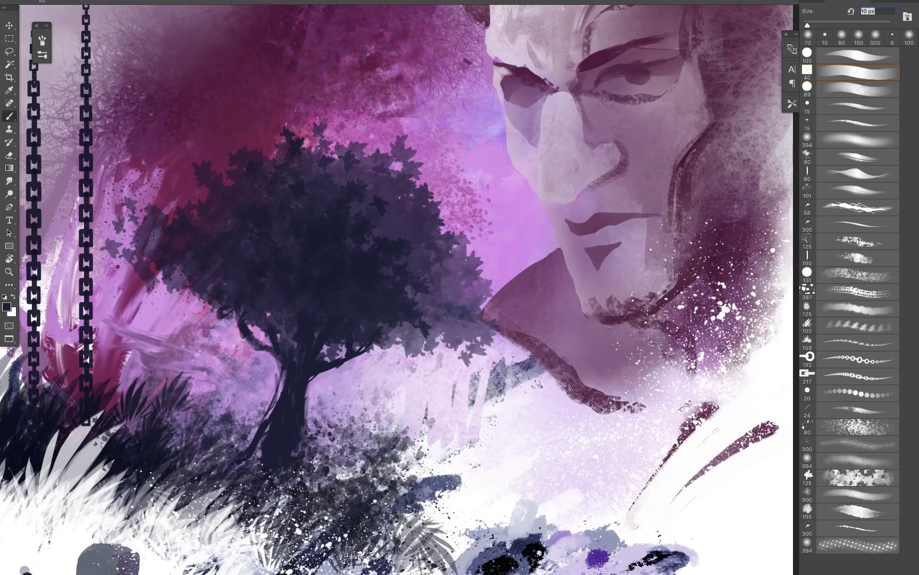
Step: Scatter loose navy leaves around the crown's lower edges and near the chains with the leaf brush at 80 px
right_click(277, 306)
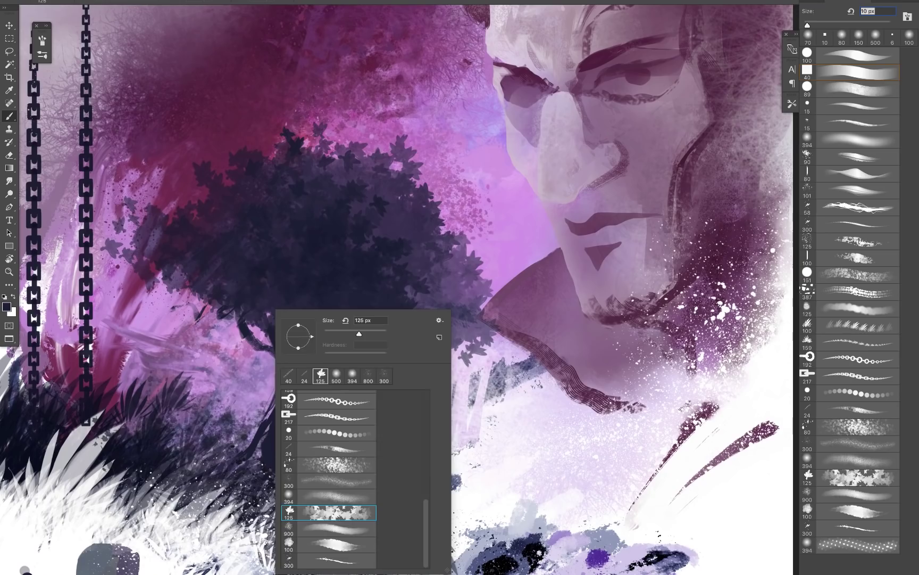
key("Return")
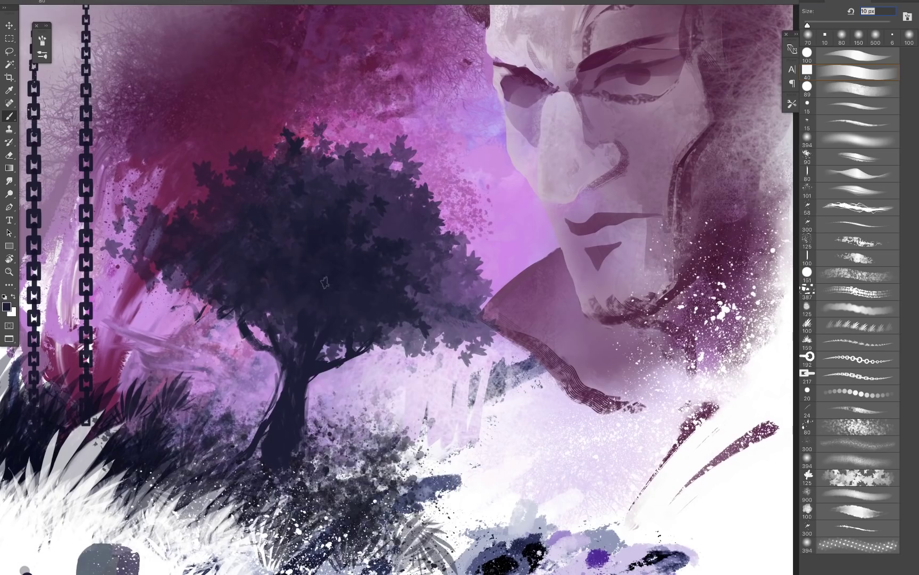
left_click_drag(188, 287, 260, 353)
mouse_move(375, 348)
left_mouse_down()
mouse_move(382, 362)
mouse_move(336, 349)
mouse_move(453, 357)
left_mouse_up()
left_click_drag(420, 408, 451, 415)
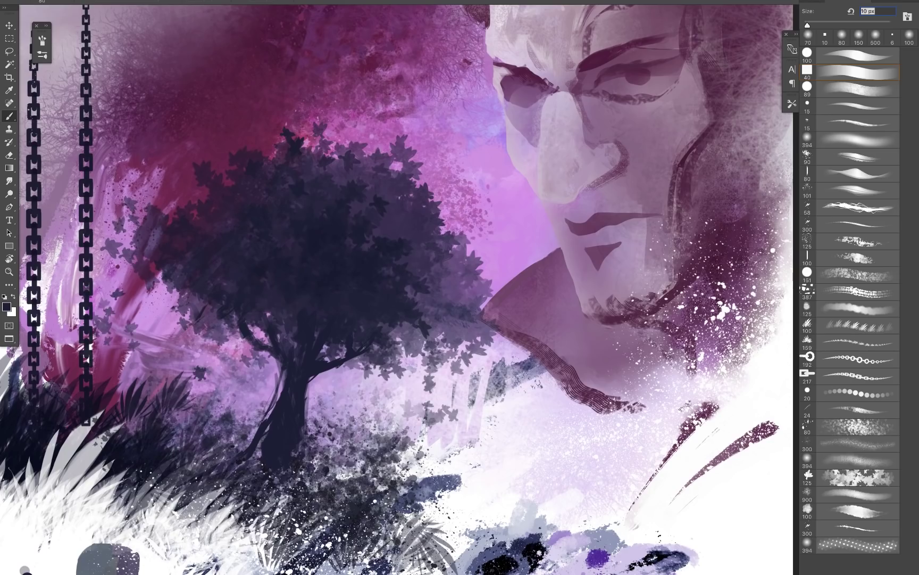
left_click_drag(114, 303, 131, 325)
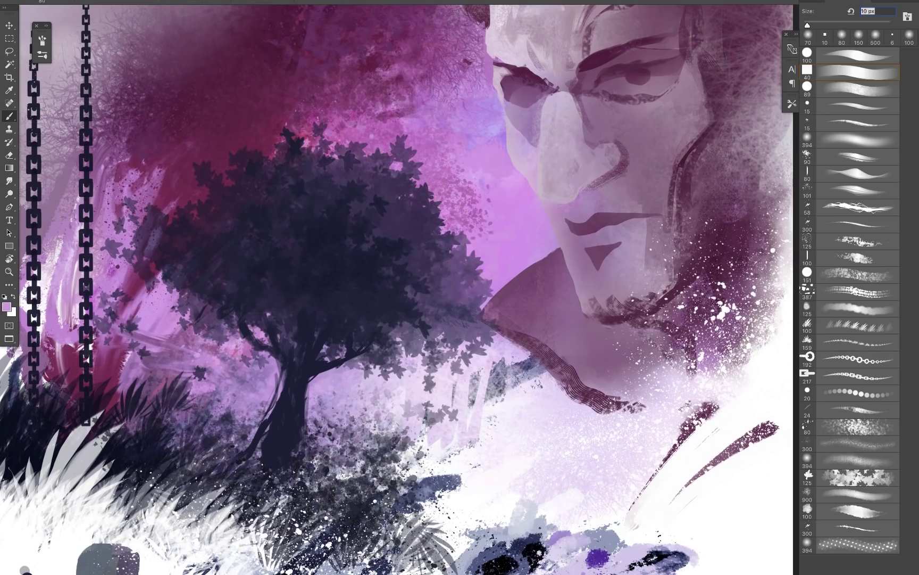
Step: Paint dark and white grass blades around the tree's base with the grass brush at 175 px
key("ctrl+0")
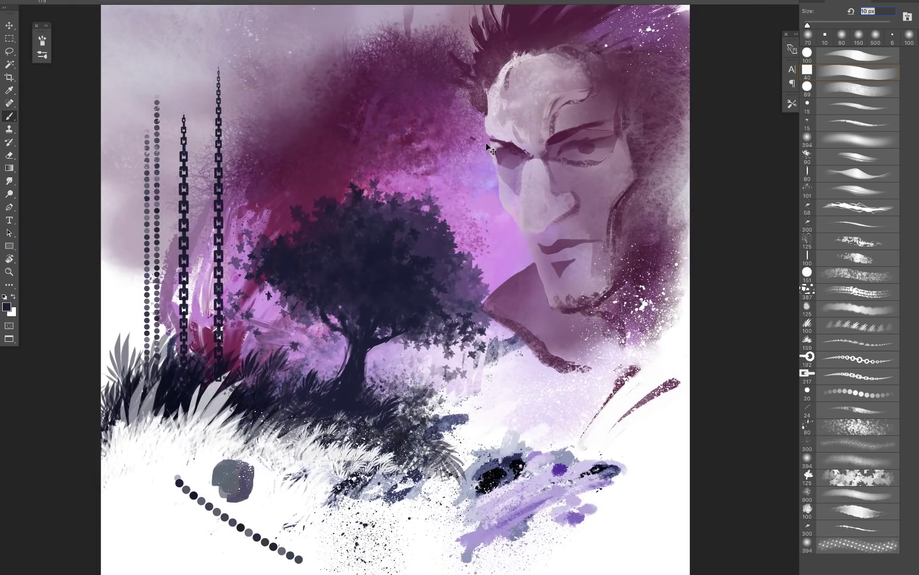
key("ctrl+plus")
left_click_drag(459, 309, 426, 297)
Step: Pick the 900 px branch brush and make test strokes near the grass and purple strokes, undoing them
right_click(370, 224)
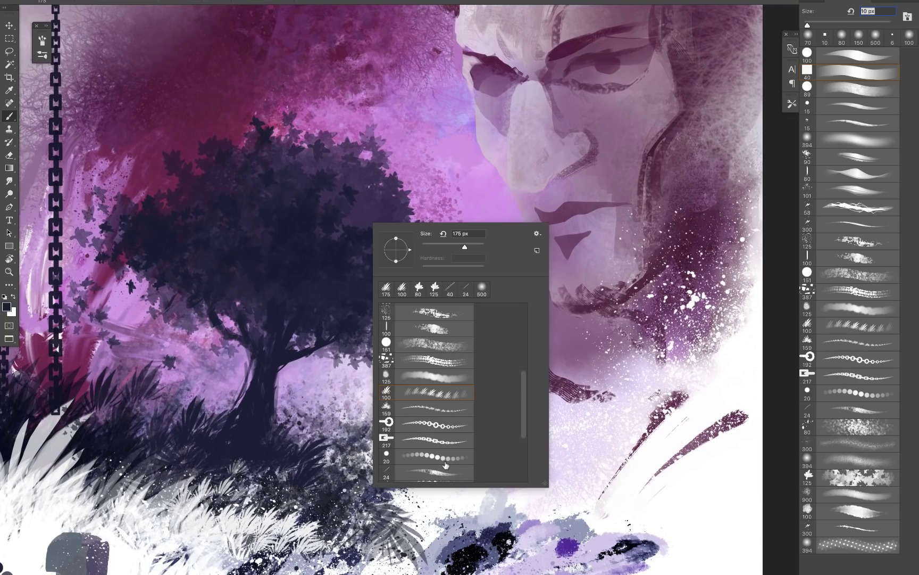
scroll(446, 465, "down", 5)
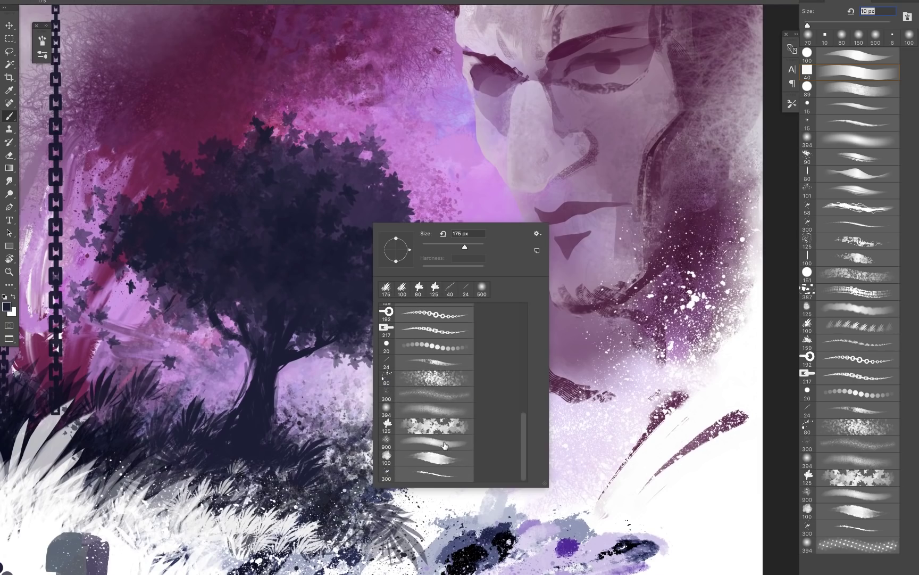
left_click_drag(333, 447, 418, 457)
key("ctrl+z")
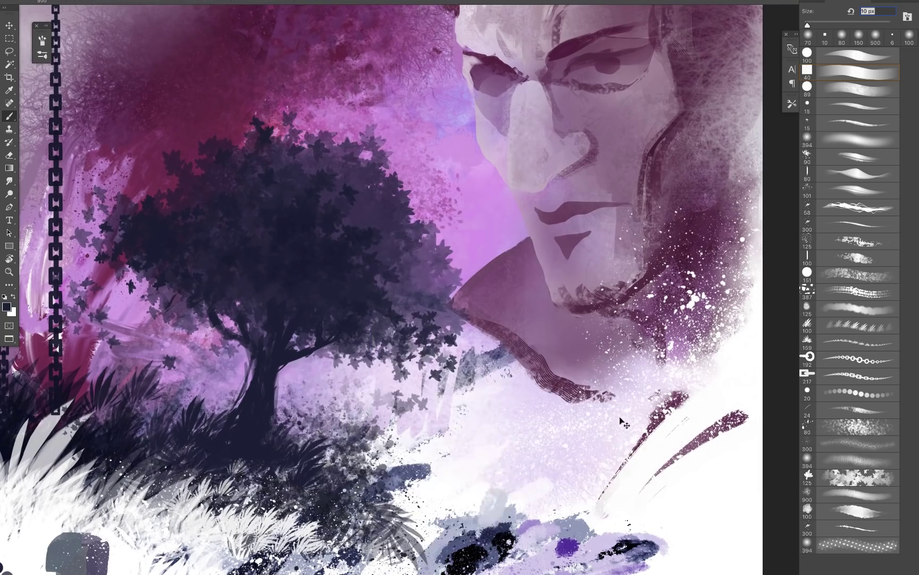
left_click_drag(579, 486, 559, 490)
key("ctrl+z")
Step: Stamp white branching texture over the collar, lower hair and purple foreground strokes with the branch brush
left_click_drag(601, 453, 498, 348)
left_click(566, 281)
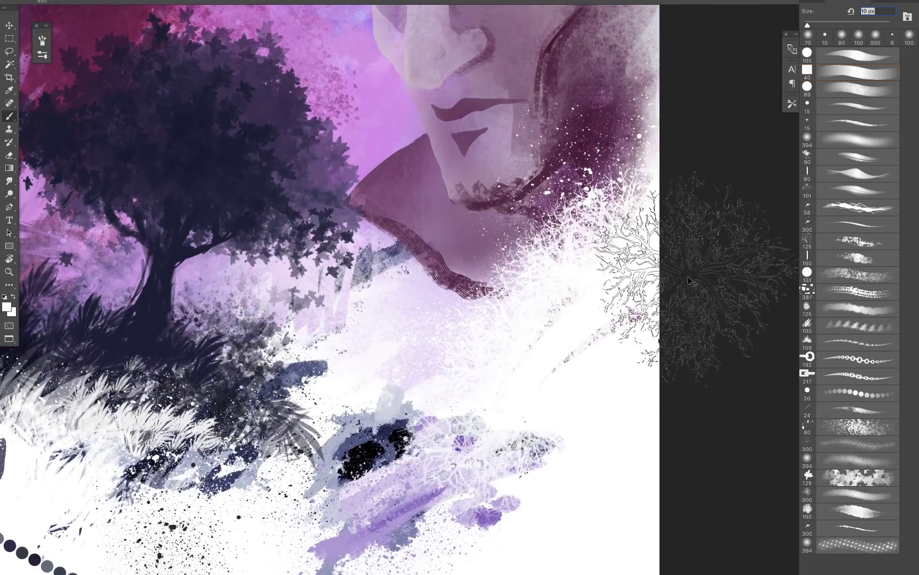
mouse_move(440, 302)
left_mouse_down()
mouse_move(443, 356)
mouse_move(425, 387)
mouse_move(511, 413)
mouse_move(643, 402)
mouse_move(644, 464)
mouse_move(526, 416)
mouse_move(642, 446)
mouse_move(554, 506)
left_mouse_up()
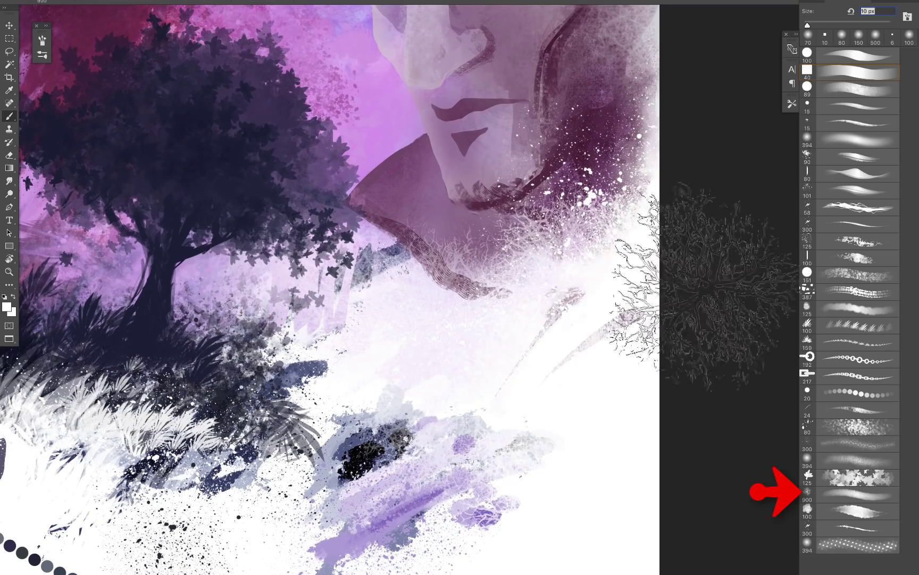
left_click_drag(474, 63, 484, 301)
left_click_drag(461, 179, 452, 501)
mouse_move(583, 285)
left_mouse_down()
mouse_move(607, 262)
mouse_move(697, 32)
left_mouse_up()
left_click_drag(632, 309, 645, 250)
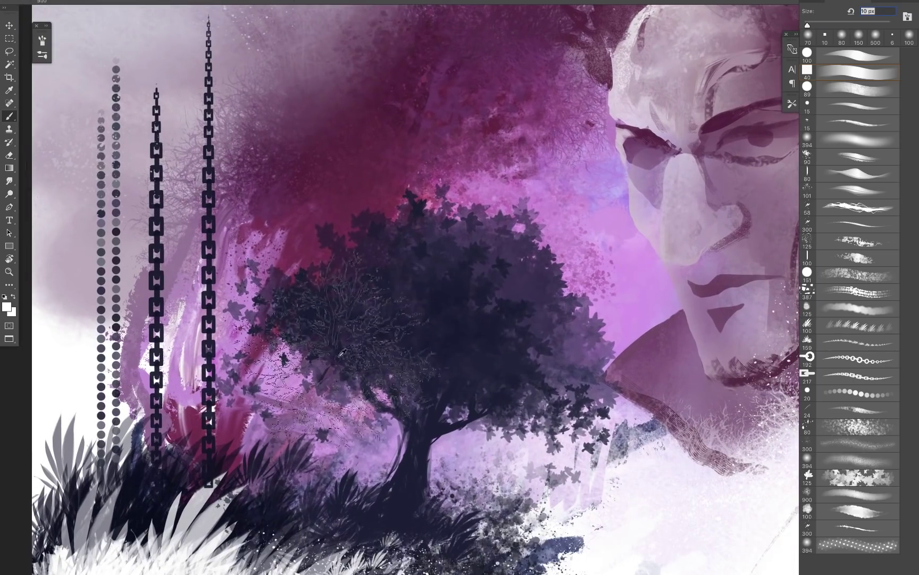
Step: Sample navy from the tree, reduce the branch brush to 400 px and try strokes beside the chains, undoing the first one
left_click(309, 324, "alt")
key("bracketleft")
key("bracketleft")
key("bracketleft")
key("bracketleft")
key("bracketleft")
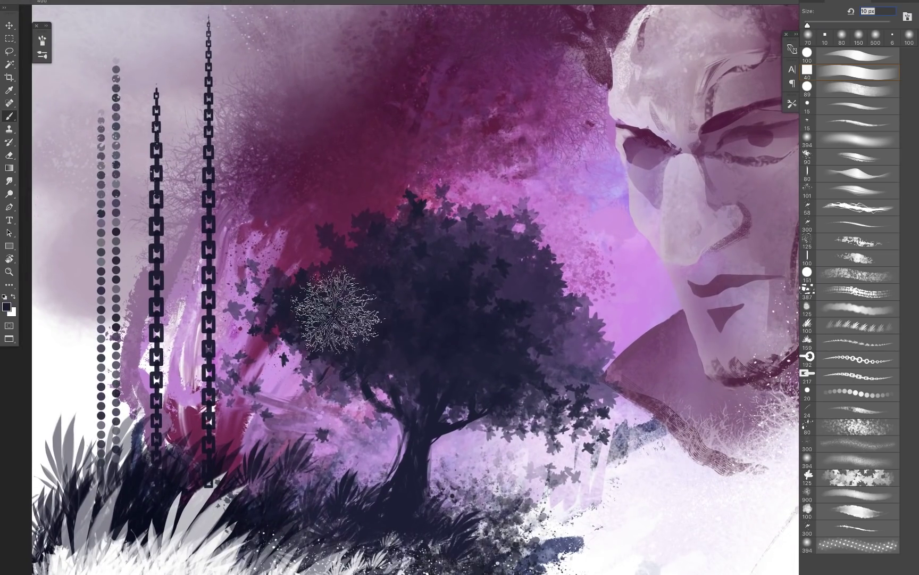
left_click_drag(106, 354, 80, 348)
key("super+z")
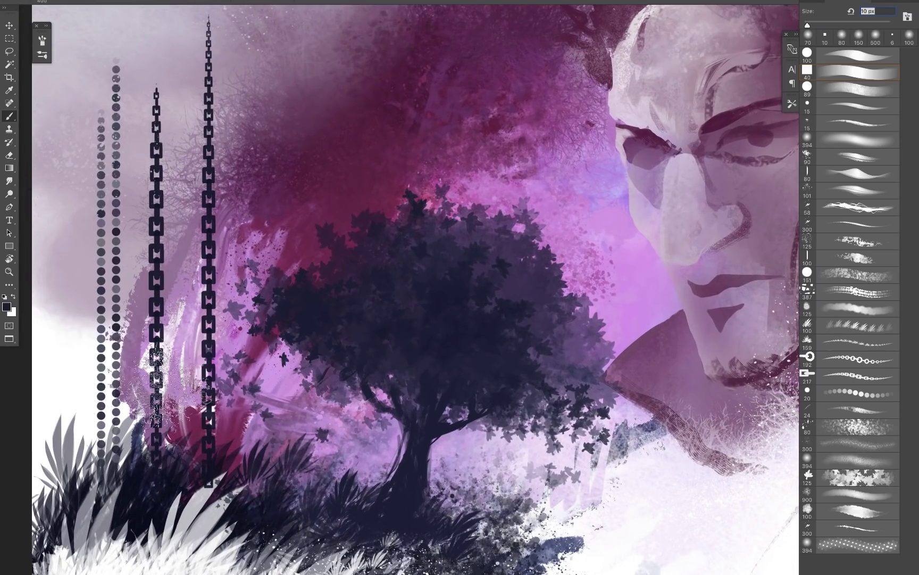
mouse_move(125, 372)
left_mouse_down()
mouse_move(19, 399)
mouse_move(90, 409)
left_mouse_up()
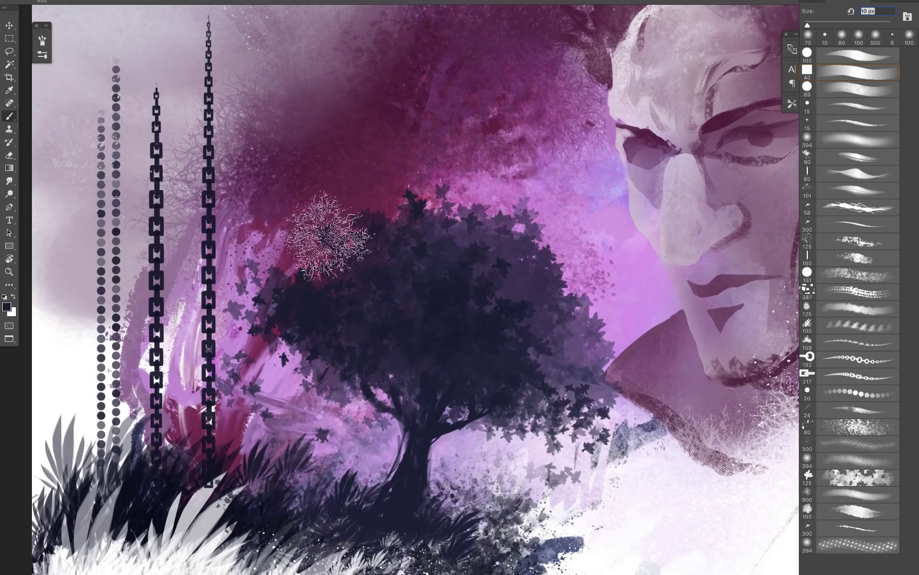
Step: Sample white and paint soft branch texture over the canvas edge beside the dotted chains
left_click_drag(353, 307, 499, 354)
left_click(268, 432, "alt")
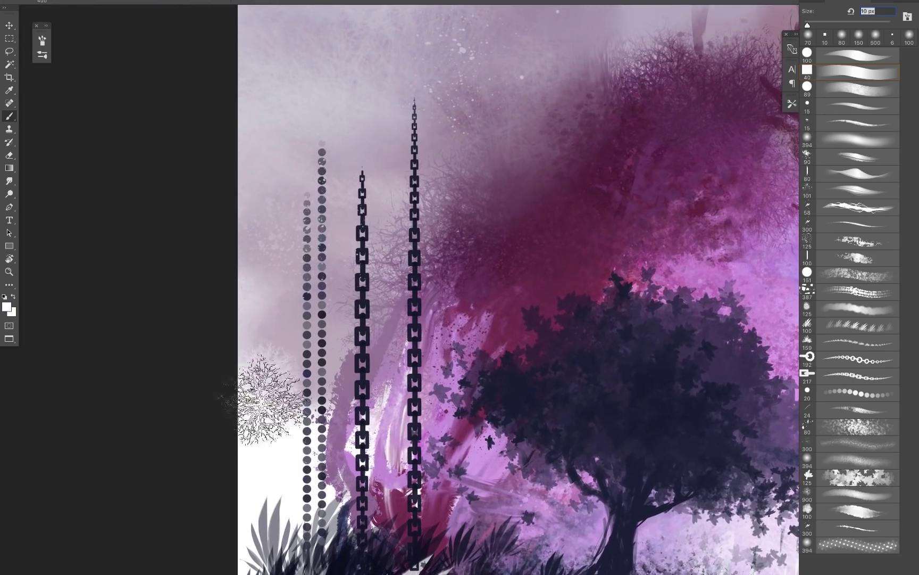
left_click_drag(264, 397, 220, 388)
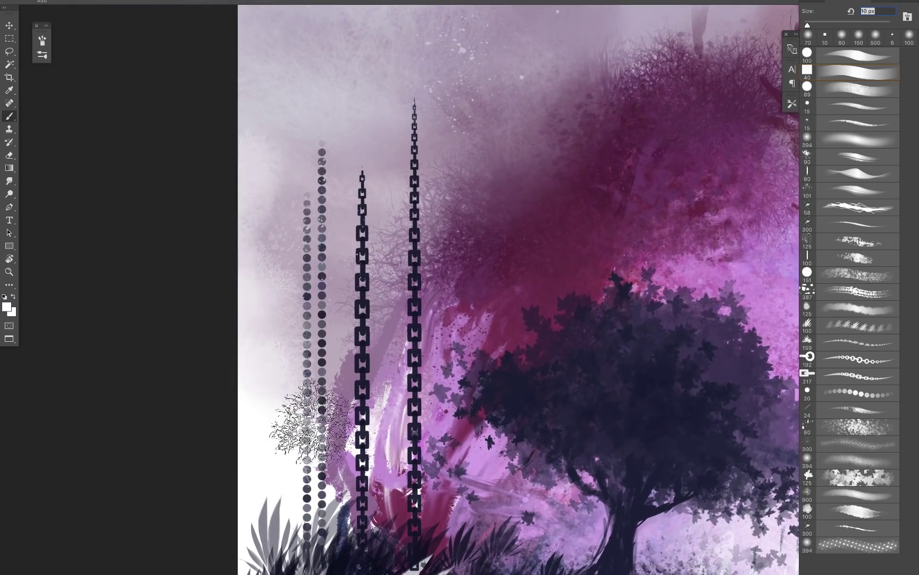
Step: Paint branch texture over the hair mass beside the face with sampled purple tones, using the branch brush at 200 px
mouse_move(610, 275)
left_mouse_down()
mouse_move(361, 255)
mouse_move(136, 208)
left_mouse_up()
left_click(568, 197, "alt")
mouse_move(564, 195)
left_mouse_down()
mouse_move(573, 175)
mouse_move(574, 214)
left_mouse_up()
left_click(598, 119, "alt")
mouse_move(585, 116)
left_mouse_down()
mouse_move(571, 203)
mouse_move(599, 311)
mouse_move(606, 306)
mouse_move(562, 254)
left_mouse_up()
left_click(595, 314, "alt")
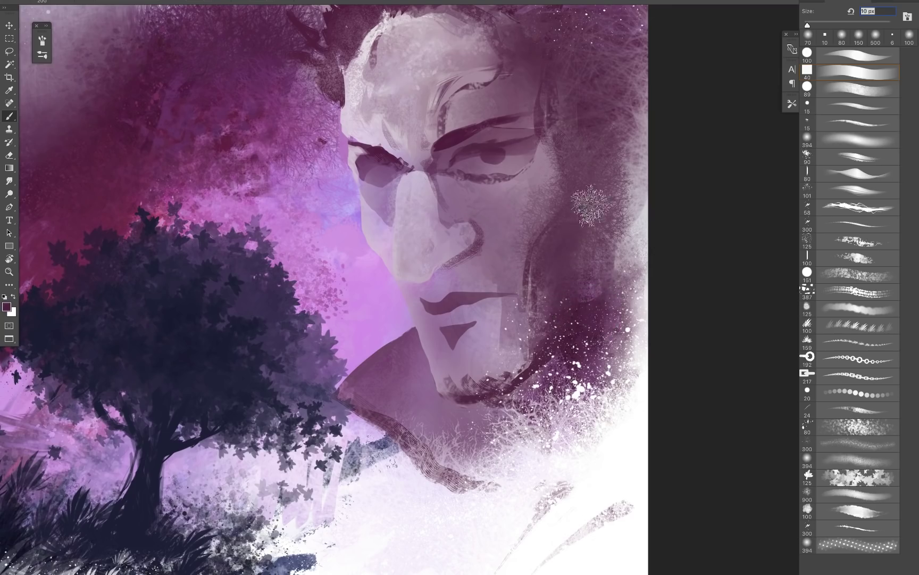
left_click(569, 326, "alt")
mouse_move(539, 303)
left_mouse_down()
mouse_move(563, 197)
mouse_move(550, 139)
left_mouse_up()
Step: Enlarge the branch brush to 400 px and stamp dark purple branches along the temple and cheek edge
key("]")
key("]")
key("]")
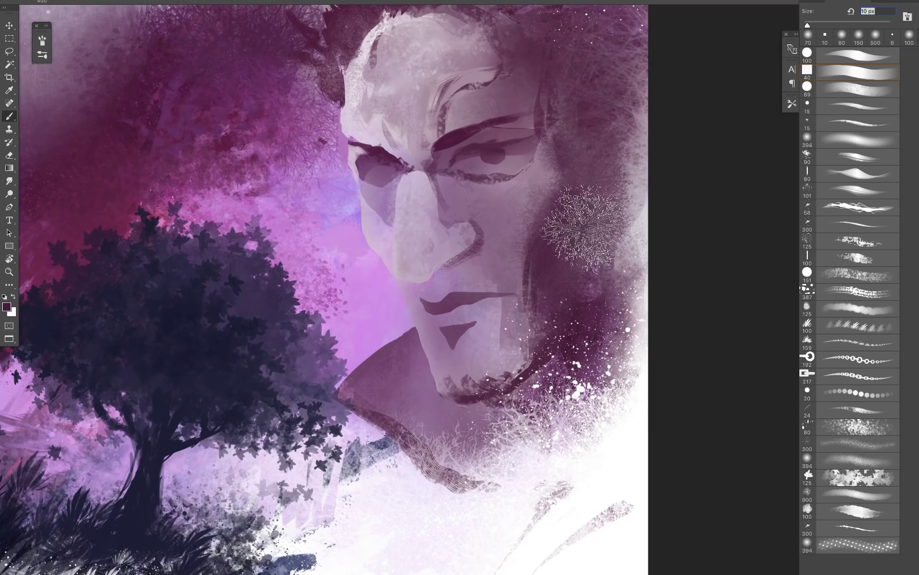
left_click_drag(545, 181, 556, 128)
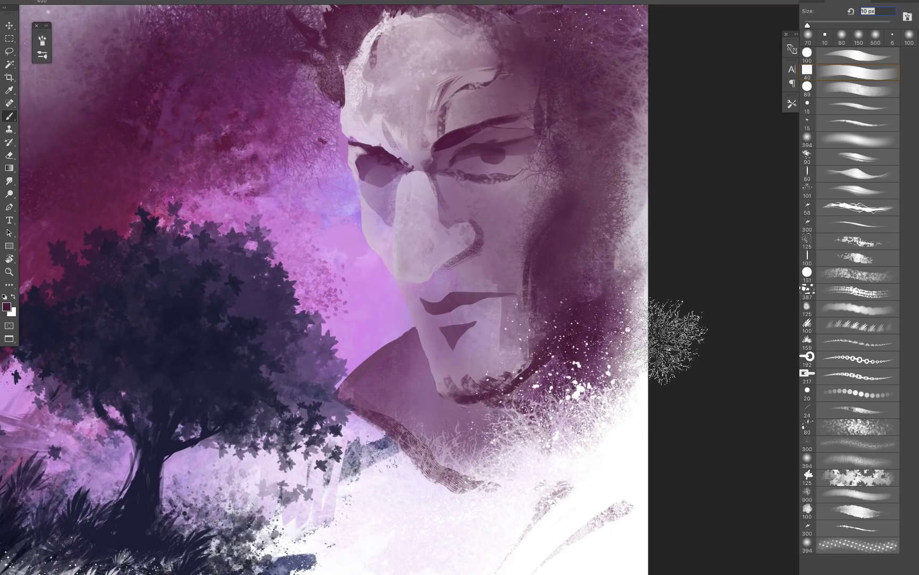
Step: Try single branch stamps in the pale sky beside the hair, undoing each one
scroll(572, 203, "up", 5)
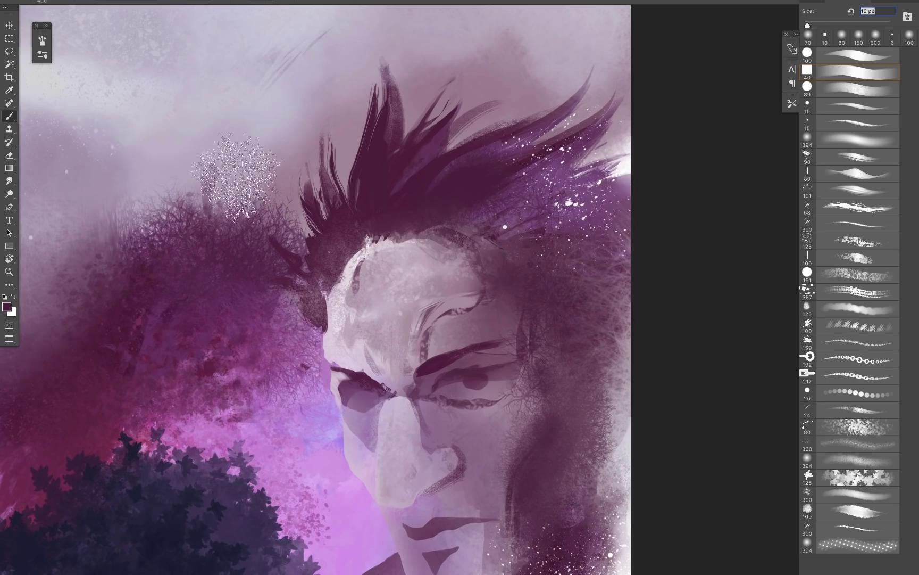
left_click(216, 91)
key("super+z")
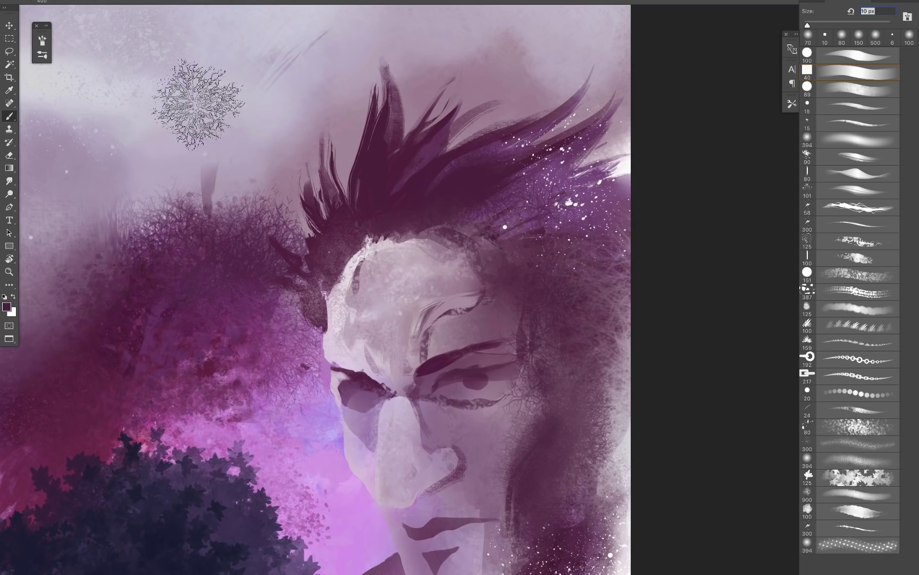
left_click(197, 102)
key("super+z")
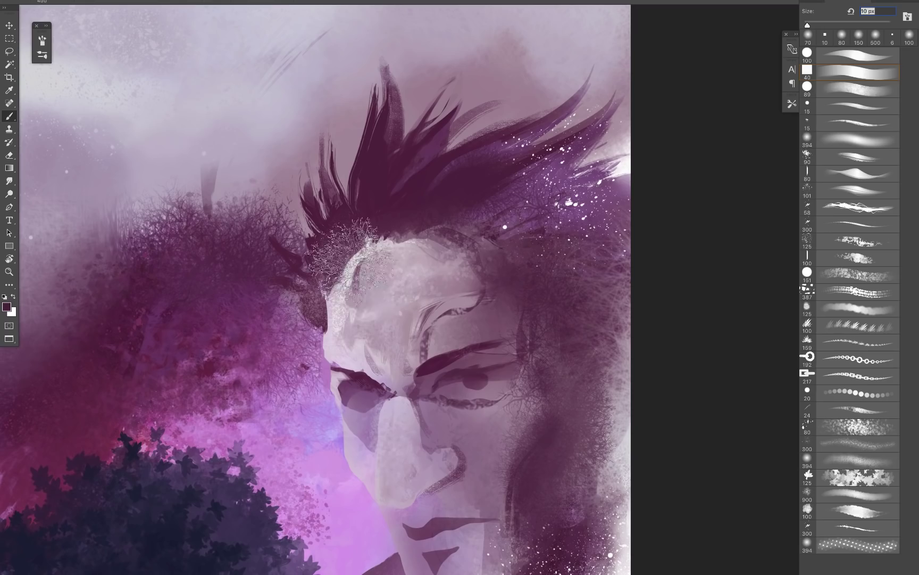
Step: Pick the 100 px rough-edged brush and try a stroke in the sky, undoing it
right_click(371, 282)
left_click(383, 467)
mouse_move(174, 118)
left_mouse_down()
mouse_move(184, 156)
mouse_move(273, 232)
left_mouse_up()
key("super+z")
left_click_drag(525, 445, 372, 201)
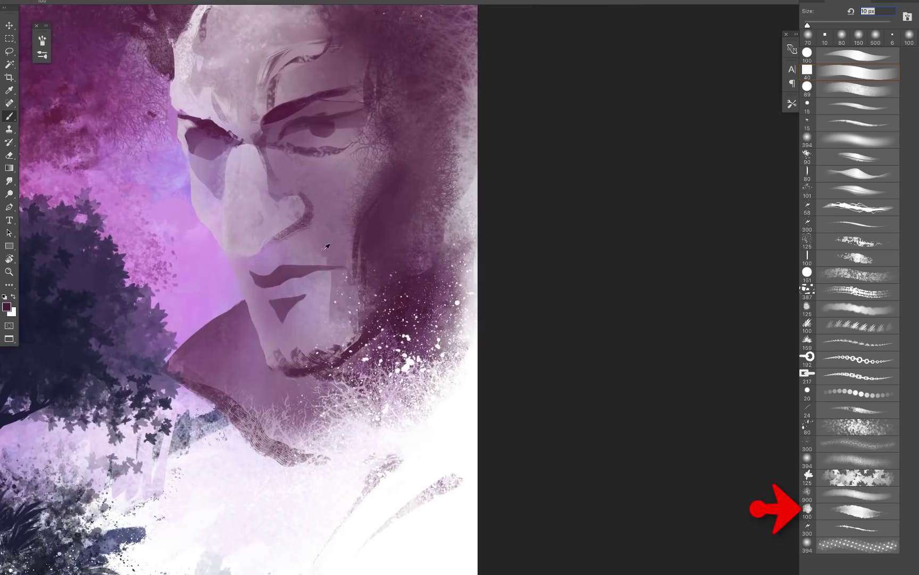
Step: Repaint the lips, chin and cheek with sampled mauve skin tones, using the rough-edged brush at 60 px
left_click(261, 242, "alt")
key("6")
left_click_drag(255, 287, 303, 281)
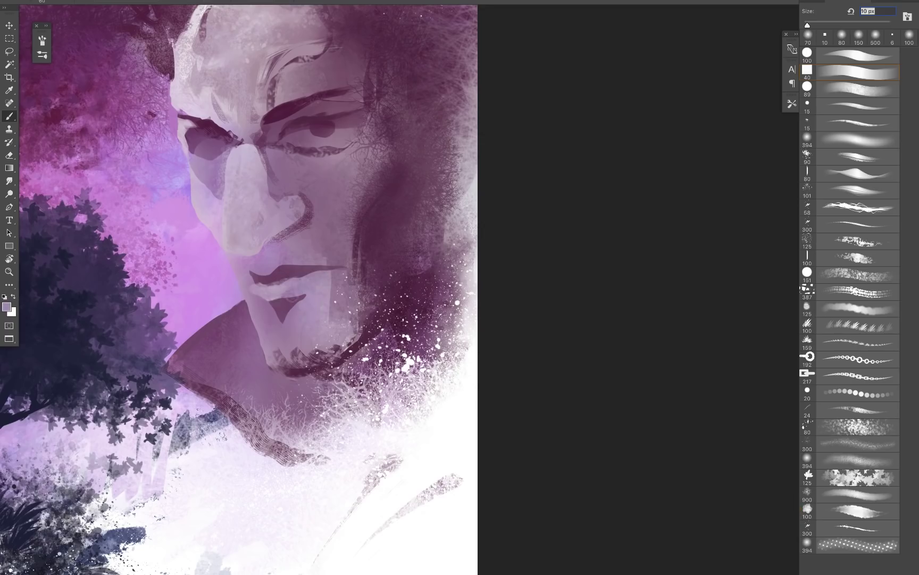
left_click(266, 289, "alt")
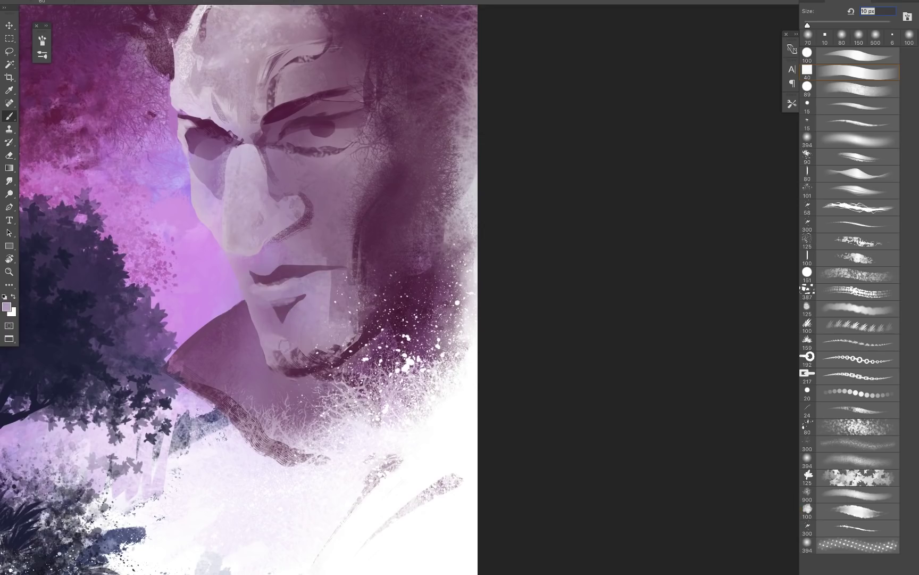
left_click_drag(269, 333, 291, 332)
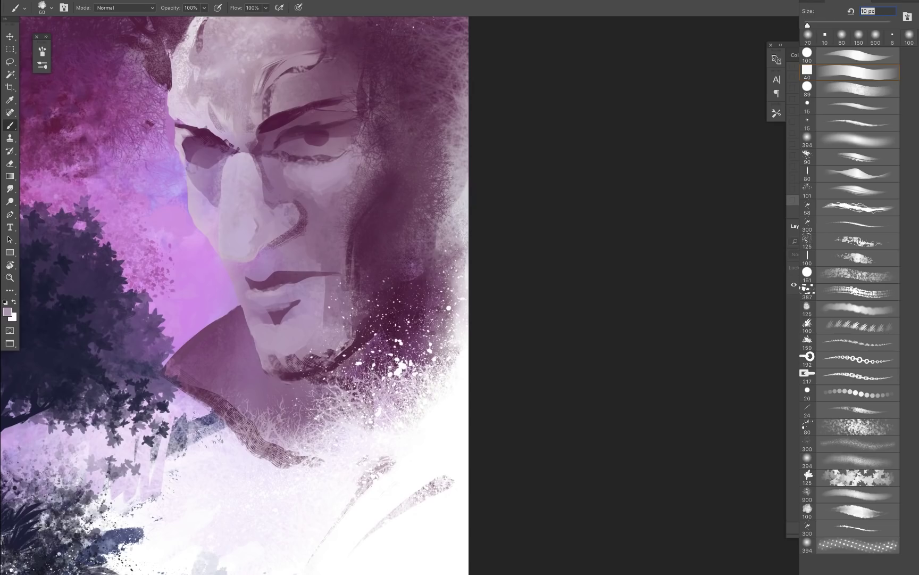
Step: Sample skin and eye tones, lighten the cheek edge and add dark purple to the shadowed eye socket
left_click(200, 216, "alt")
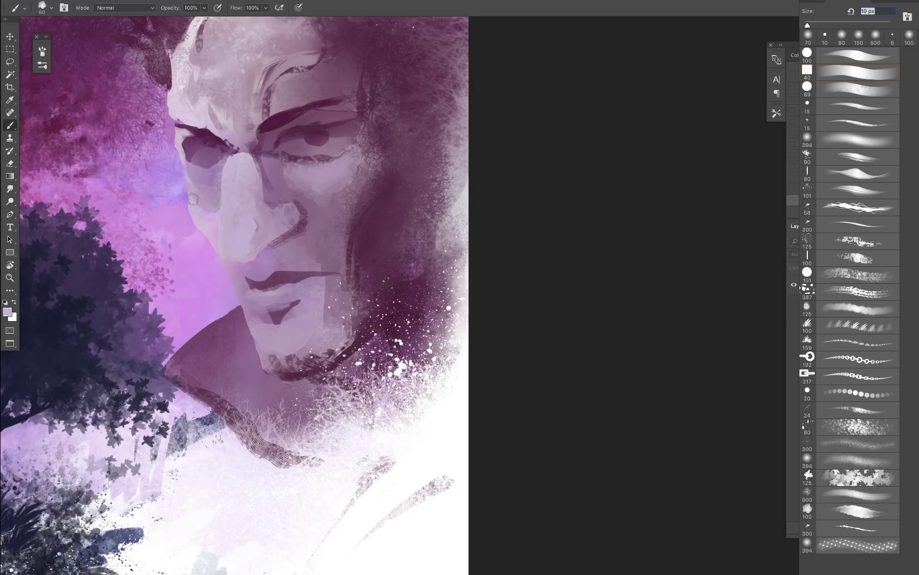
left_click(219, 160, "alt")
left_click(213, 133, "alt")
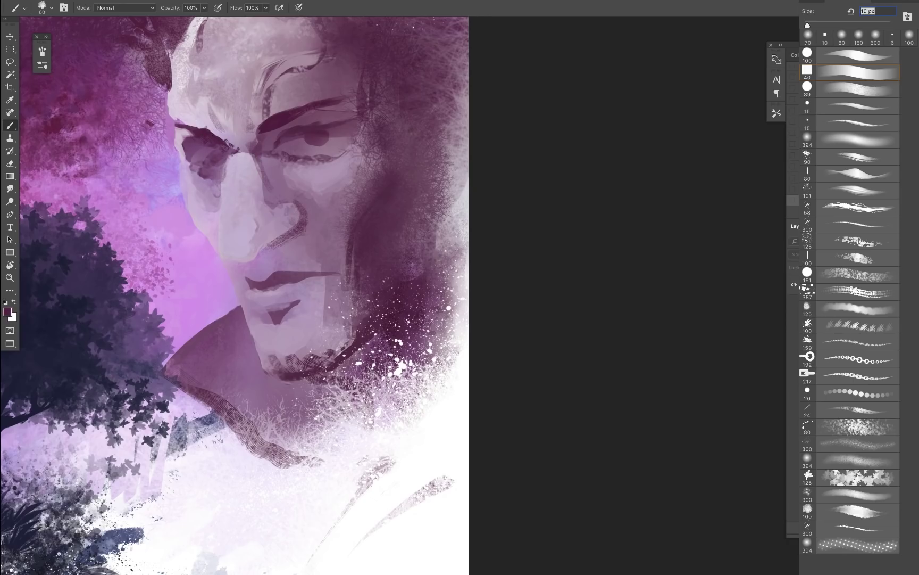
Step: Set the brush mode to Multiply, sample purple from the eye socket and test shadow strokes under the nose, undoing one
left_click(126, 8)
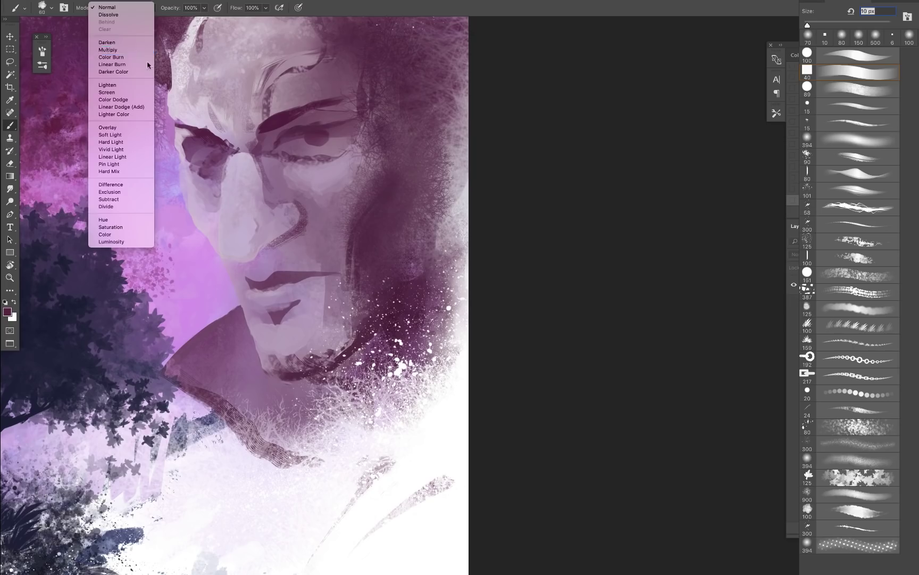
left_click(136, 45)
left_click(204, 161, "alt")
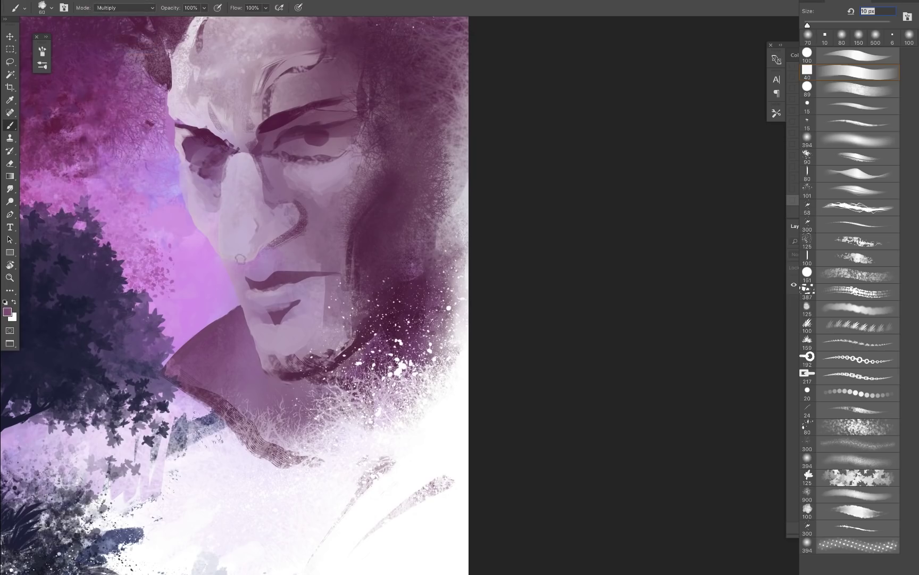
mouse_move(240, 259)
left_mouse_down()
mouse_move(255, 242)
mouse_move(276, 247)
mouse_move(250, 255)
mouse_move(309, 223)
mouse_move(242, 269)
left_mouse_up()
key("ctrl+z")
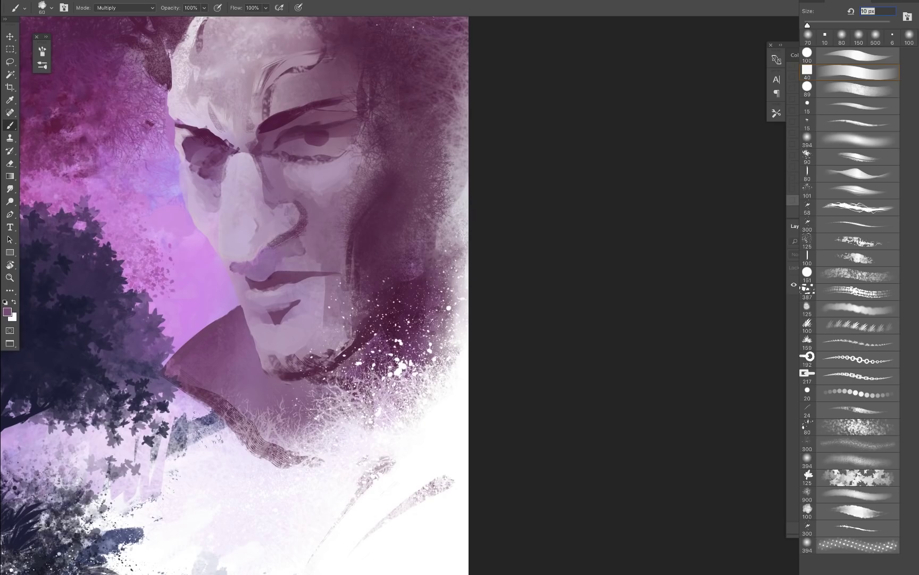
Step: Build up purple shadows over the eye sockets, nose, mouth, jaw, forehead and collar with the rough-edged brush in Multiply mode
left_click_drag(326, 266, 355, 290)
mouse_move(278, 144)
left_mouse_down()
mouse_move(355, 127)
mouse_move(264, 189)
left_mouse_up()
mouse_move(224, 150)
left_mouse_down()
mouse_move(183, 139)
mouse_move(209, 132)
left_mouse_up()
left_click_drag(269, 253, 251, 264)
left_click_drag(249, 326, 261, 358)
left_click_drag(220, 215, 220, 243)
left_click_drag(244, 308, 200, 346)
left_click_drag(205, 368, 266, 372)
left_click_drag(245, 307, 186, 348)
left_click(248, 284)
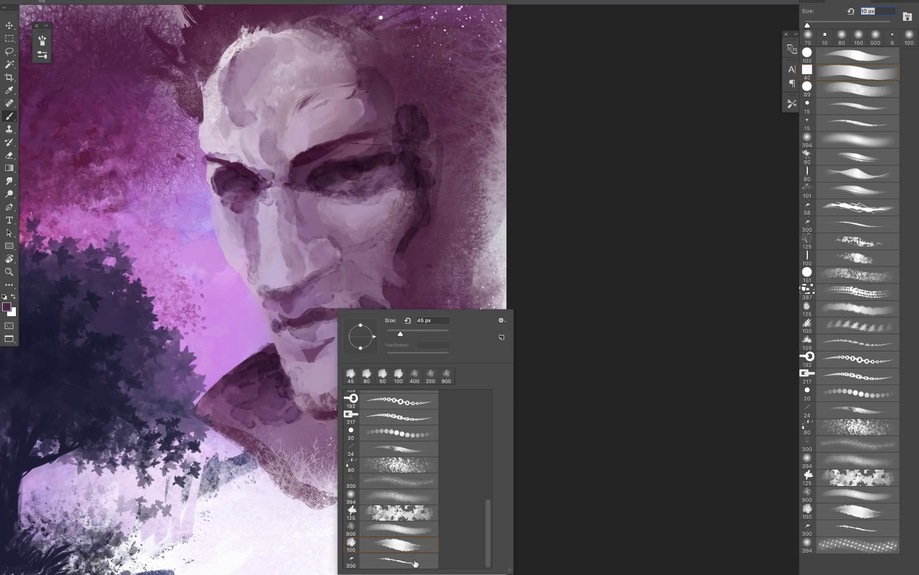
Step: Pick the 300 px ragged brush, sample dark purple and paint fold strokes across the collar
double_click(415, 563)
left_click_drag(387, 361, 544, 246)
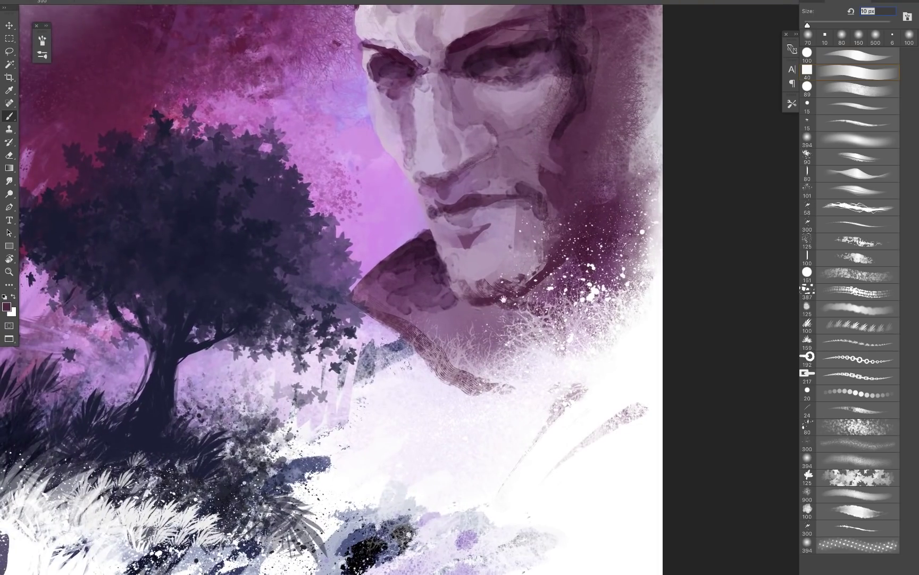
left_click(421, 258, "alt")
mouse_move(417, 273)
left_mouse_down()
mouse_move(372, 293)
mouse_move(400, 269)
left_mouse_up()
key("super+z")
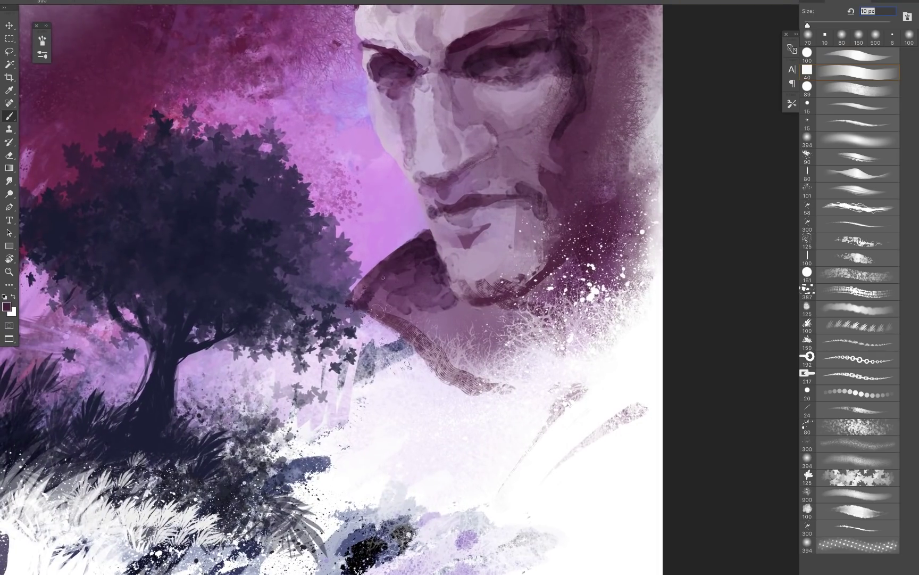
left_click_drag(397, 309, 408, 293)
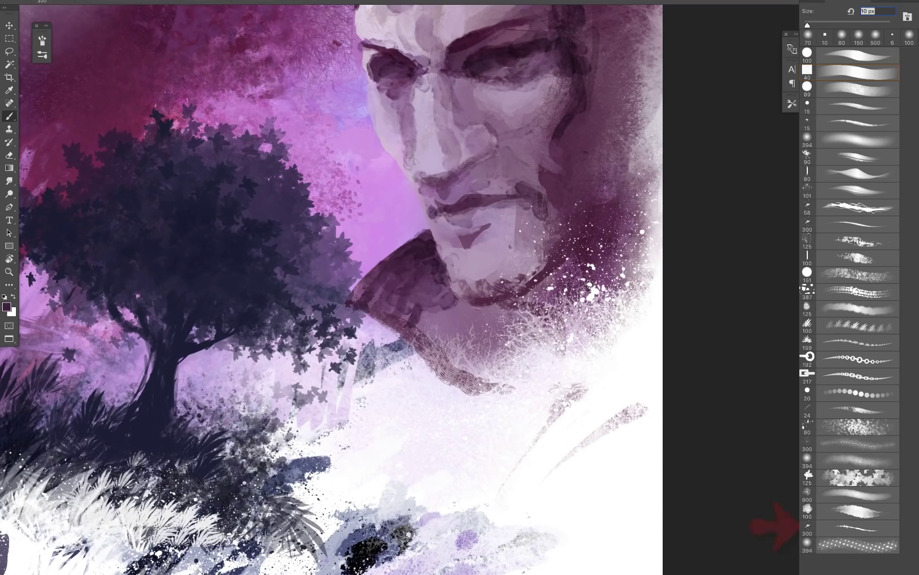
Step: Make test strokes in dark purple across the white area below the collar, undoing each one
mouse_move(413, 471)
left_mouse_down()
mouse_move(478, 464)
mouse_move(512, 425)
mouse_move(563, 438)
left_mouse_up()
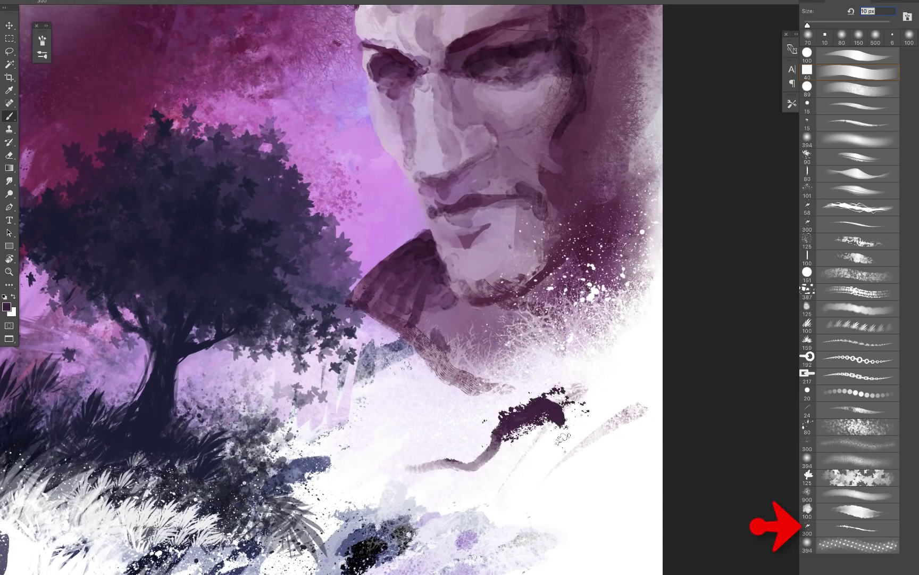
key("ctrl+z")
mouse_move(373, 427)
left_mouse_down()
mouse_move(434, 454)
mouse_move(510, 449)
mouse_move(565, 474)
mouse_move(477, 494)
mouse_move(475, 444)
mouse_move(563, 476)
mouse_move(496, 474)
mouse_move(446, 450)
mouse_move(619, 477)
mouse_move(641, 466)
left_mouse_up()
key("ctrl+z")
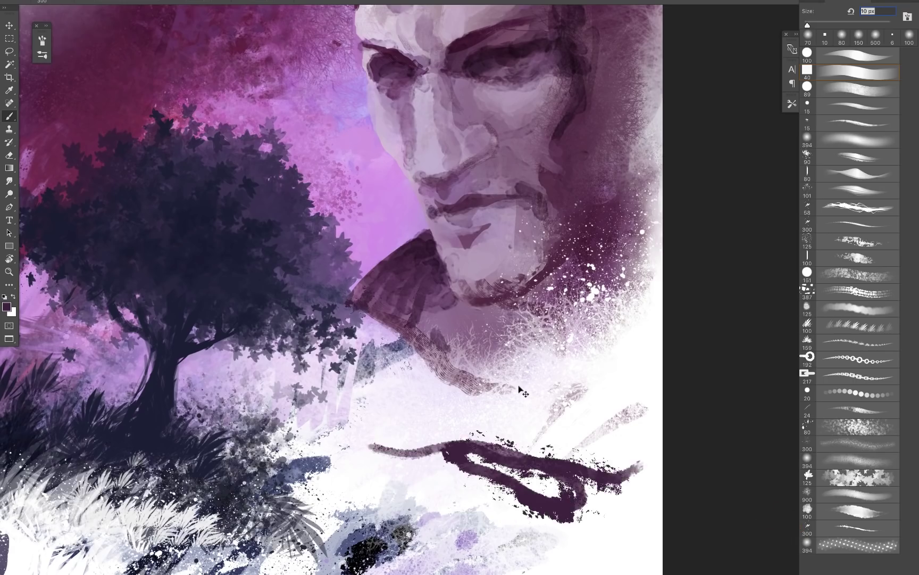
key("ctrl+z")
mouse_move(372, 452)
left_mouse_down()
mouse_move(473, 463)
mouse_move(559, 443)
mouse_move(519, 450)
mouse_move(580, 415)
left_mouse_up()
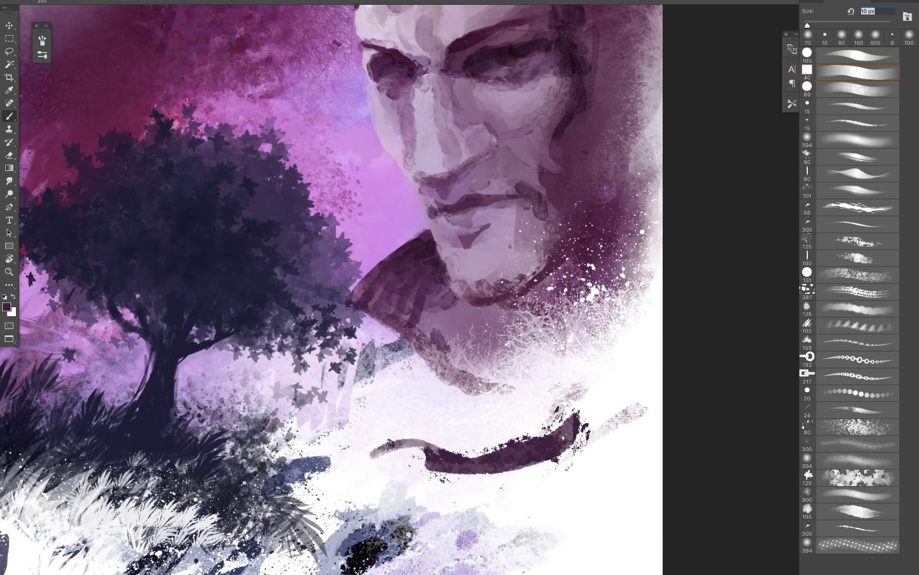
key("ctrl+z")
Step: Paint a ragged dark purple band across the white foreground, then thin its edges with sampled white
mouse_move(389, 446)
left_mouse_down()
mouse_move(535, 447)
mouse_move(516, 453)
mouse_move(555, 456)
mouse_move(594, 441)
mouse_move(479, 459)
mouse_move(567, 448)
mouse_move(535, 472)
mouse_move(596, 459)
mouse_move(593, 480)
mouse_move(609, 500)
mouse_move(652, 500)
left_mouse_up()
mouse_move(514, 483)
left_mouse_down()
mouse_move(372, 447)
mouse_move(580, 506)
left_mouse_up()
left_click(536, 503, "alt")
left_click_drag(599, 380, 504, 120)
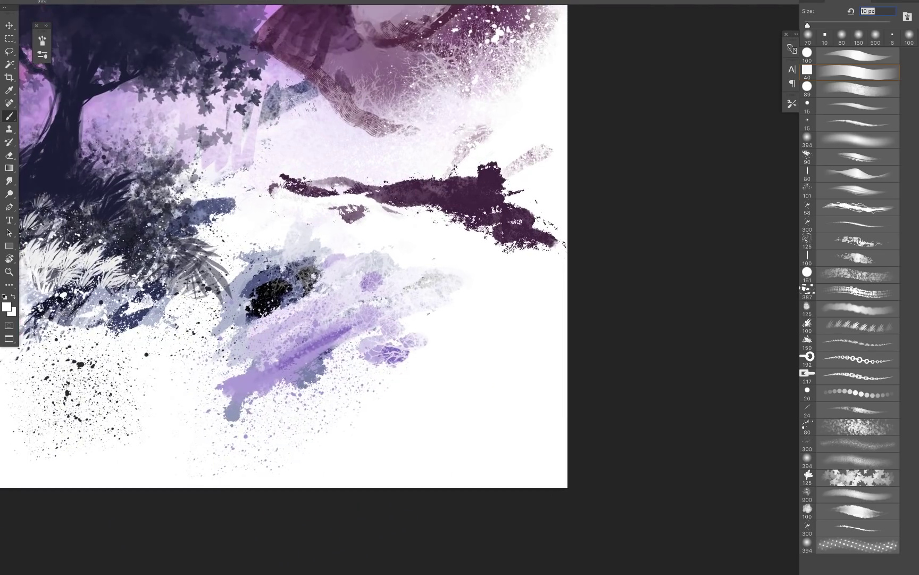
mouse_move(516, 191)
left_mouse_down()
mouse_move(405, 182)
mouse_move(524, 207)
mouse_move(554, 223)
mouse_move(426, 182)
left_mouse_up()
mouse_move(340, 175)
left_mouse_down()
mouse_move(272, 186)
mouse_move(357, 189)
mouse_move(293, 195)
left_mouse_up()
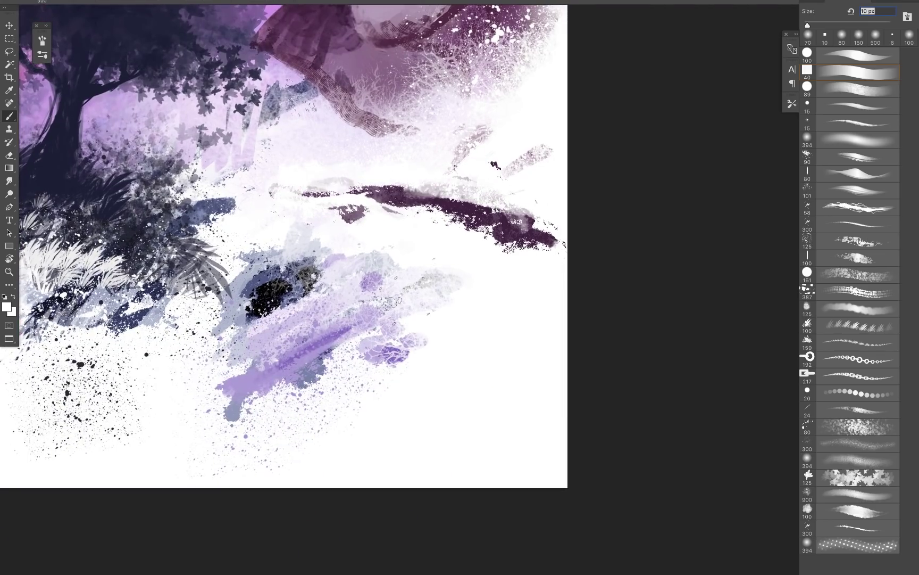
mouse_move(257, 314)
left_mouse_down()
mouse_move(429, 274)
mouse_move(282, 304)
mouse_move(356, 277)
mouse_move(430, 271)
left_mouse_up()
Step: Deepen both eye sockets, the nose contours and the hairline curve with near-black purple strokes
left_click_drag(508, 92, 583, 432)
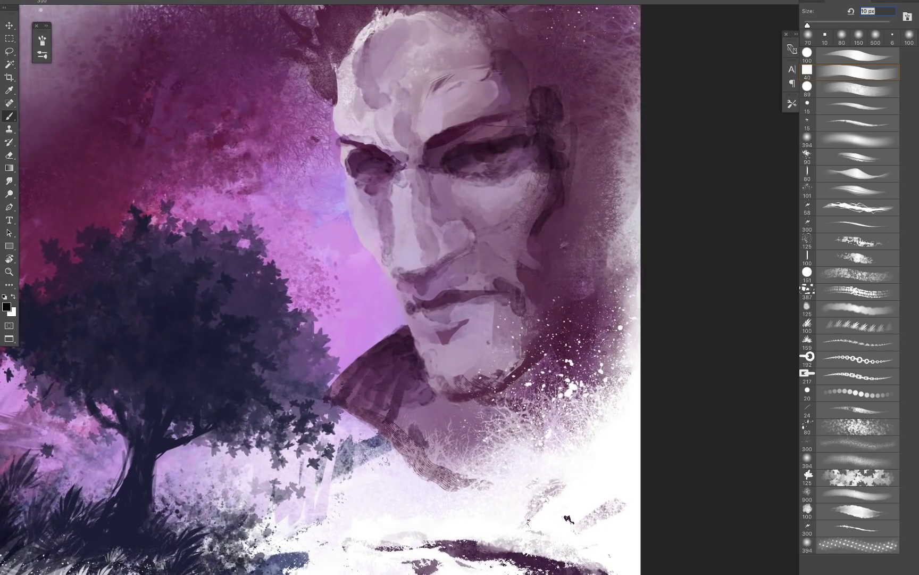
left_click_drag(511, 155, 458, 171)
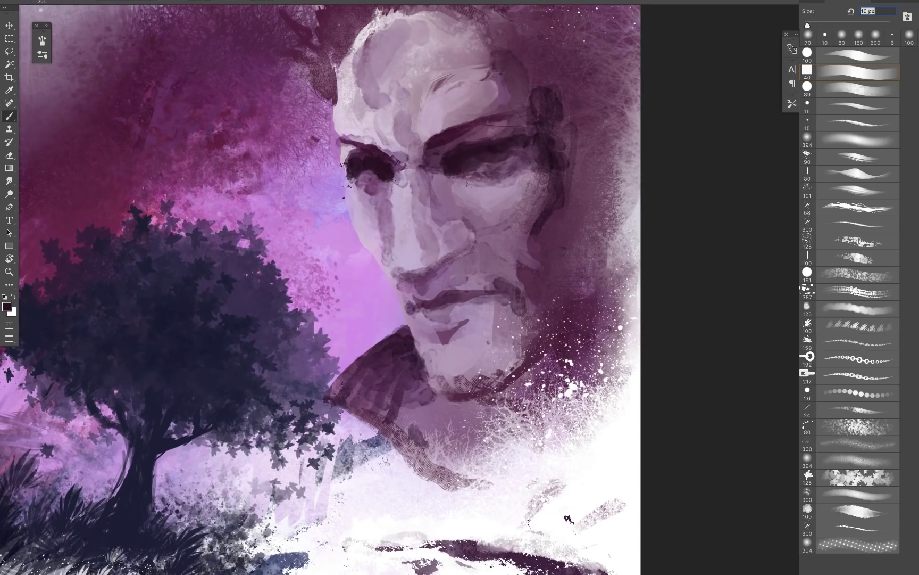
left_click_drag(380, 162, 367, 179)
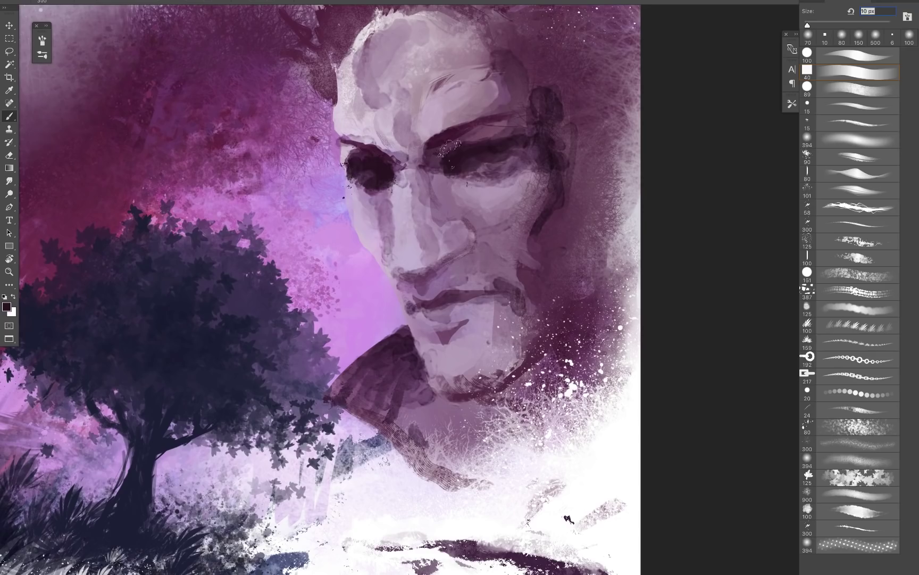
left_click_drag(446, 146, 478, 144)
left_click_drag(557, 157, 524, 298)
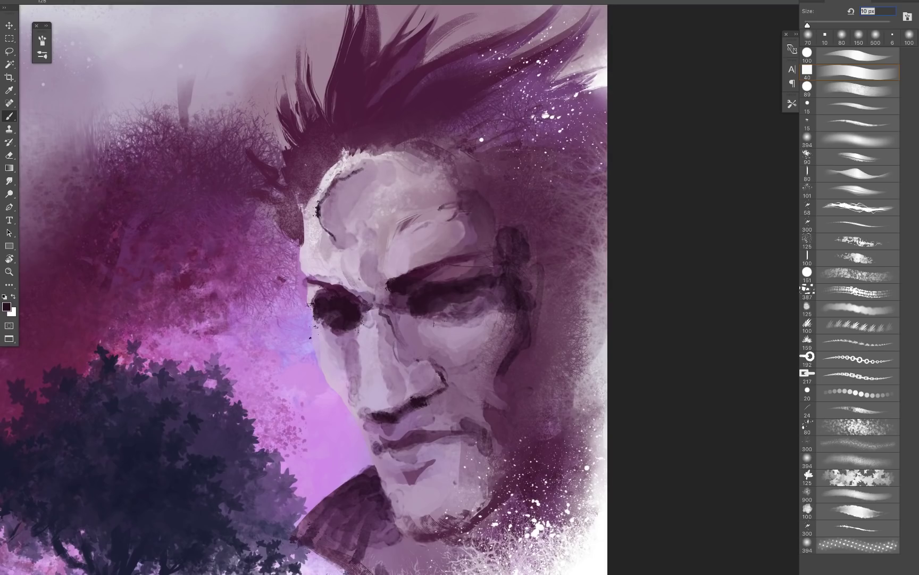
Step: Paint a ragged dark goatee along the chin and dark contours beside the nose and mouth with the ragged brush at 125 px
left_click_drag(405, 514, 416, 536)
mouse_move(418, 514)
left_mouse_down()
mouse_move(436, 538)
mouse_move(461, 530)
left_mouse_up()
mouse_move(452, 521)
left_mouse_down()
mouse_move(428, 426)
mouse_move(413, 466)
left_mouse_up()
left_click_drag(402, 440, 373, 450)
left_click_drag(354, 377, 373, 430)
left_click_drag(418, 444, 470, 424)
left_click_drag(380, 401, 376, 438)
Step: Darken the line between the lips, the nose base and the tuft below the lower lip
left_click_drag(371, 365, 417, 359)
mouse_move(391, 373)
left_mouse_down()
mouse_move(401, 400)
mouse_move(371, 417)
left_mouse_up()
mouse_move(378, 319)
left_mouse_down()
mouse_move(365, 341)
mouse_move(398, 335)
left_mouse_up()
left_click_drag(392, 336, 457, 335)
left_click_drag(368, 348, 425, 339)
Step: Sharpen the dark eyebrows and eye outlines, and place a small white highlight in the lit eye
left_click_drag(338, 309, 333, 211)
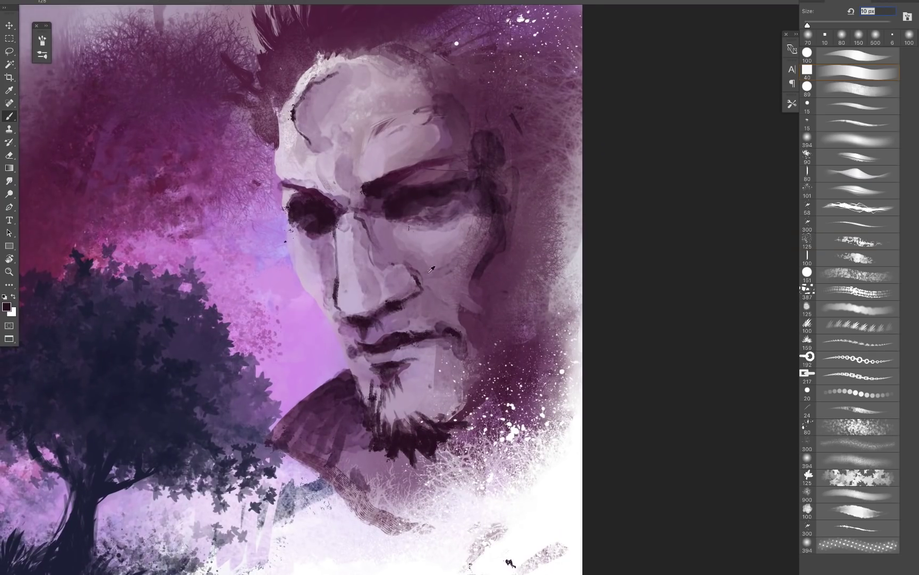
left_click_drag(404, 223, 461, 202)
key("super+shift+x")
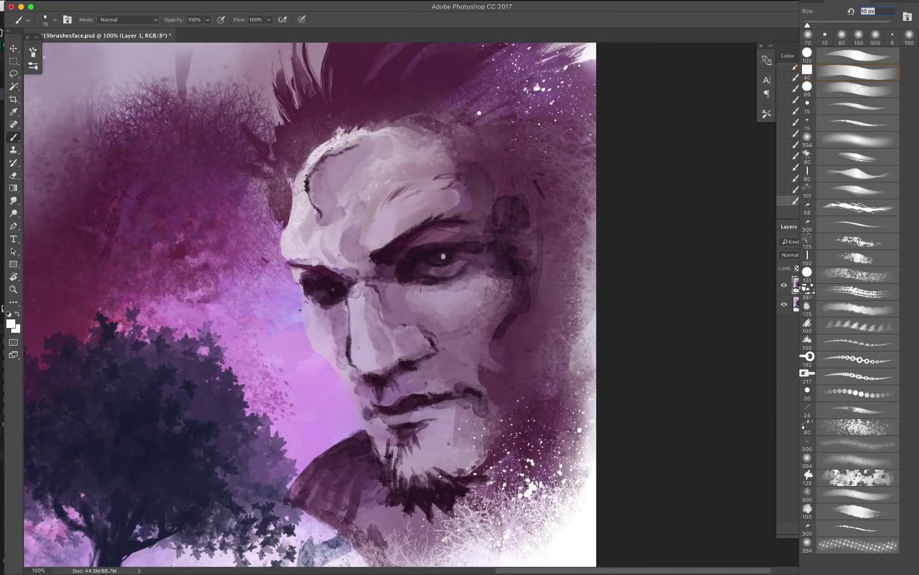
Step: Paint dark contours along the nose and brow crease, and rework the forehead edge with the ragged brush at 125 px
left_click_drag(367, 317, 362, 367)
left_click_drag(392, 240, 468, 210)
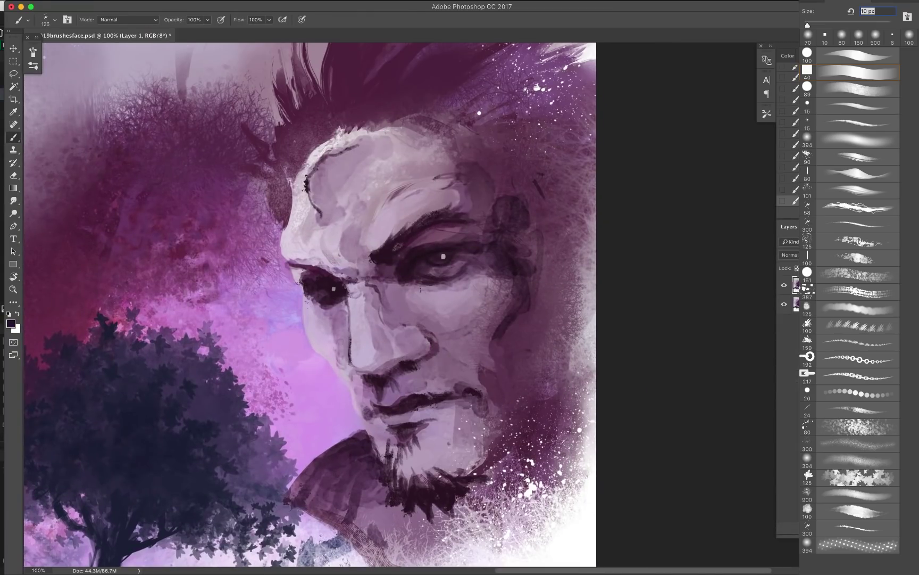
left_click_drag(366, 226, 372, 270)
left_click_drag(341, 152, 311, 205)
left_click_drag(319, 239, 326, 265)
Step: Copy the lit eye and its brow area to a new layer and shift it slightly toward the nose with Free Transform
left_click(420, 308, "alt")
left_click_drag(374, 216, 545, 304)
key("super+j")
key("super+t")
key("Return")
key("b")
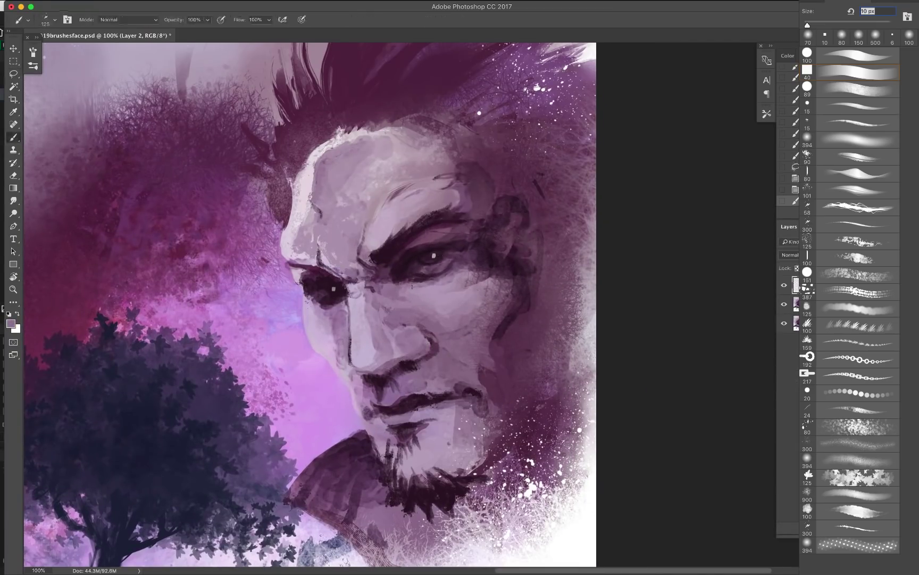
Step: Paint dark creases on the cheek and lower eyelid, and extend the far eyebrow and eye socket
left_click_drag(452, 426, 452, 339)
left_click_drag(479, 266, 393, 366)
mouse_move(383, 266)
left_mouse_down()
mouse_move(417, 258)
mouse_move(427, 277)
left_mouse_up()
left_click_drag(305, 275, 314, 290)
left_click_drag(309, 269, 360, 256)
left_click_drag(255, 291, 228, 275)
mouse_move(234, 286)
left_mouse_down()
mouse_move(198, 274)
mouse_move(238, 304)
left_mouse_up()
left_click_drag(201, 279, 232, 289)
Step: Sample a pale pink from the face and paint ragged highlights across the lit side of the forehead
left_click(240, 267, "alt")
left_click_drag(225, 222, 266, 224)
left_click_drag(234, 272, 242, 245)
left_click_drag(225, 207, 265, 197)
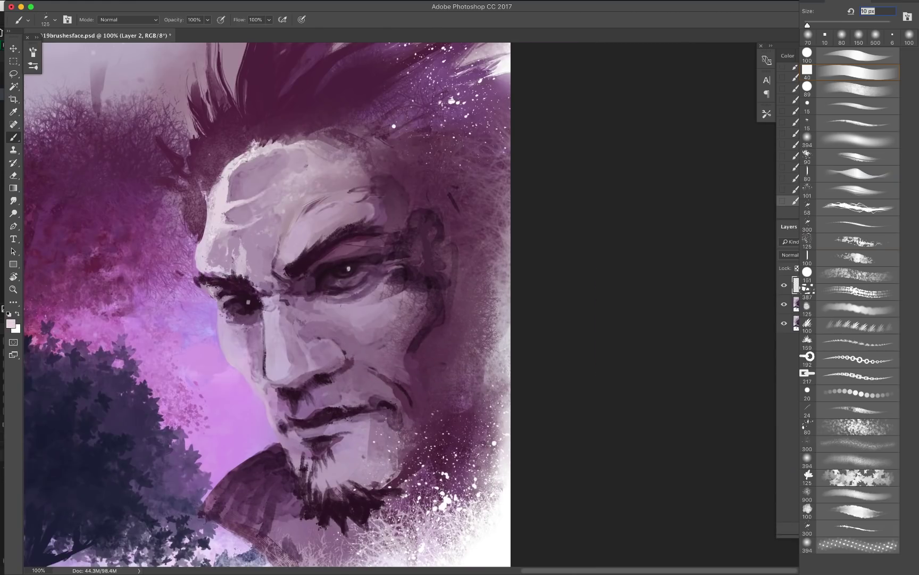
Step: Strengthen the nose contour, and on a new layer refine the brow and the cheek below the lit eye
left_click_drag(266, 309, 269, 374)
key("super+shift+n")
left_click_drag(290, 261, 336, 213)
left_click_drag(361, 298, 402, 335)
Step: Add a new layer and shade the mustache, goatee, jaw and shadowed side of the face with dark purple
key("super+shift+n")
left_click_drag(323, 385, 347, 374)
mouse_move(355, 379)
left_mouse_down()
mouse_move(339, 401)
mouse_move(296, 416)
left_mouse_up()
mouse_move(331, 438)
left_mouse_down()
mouse_move(327, 496)
mouse_move(309, 480)
left_mouse_up()
left_click_drag(398, 464, 312, 501)
left_click_drag(452, 327, 426, 425)
left_click_drag(439, 232, 456, 326)
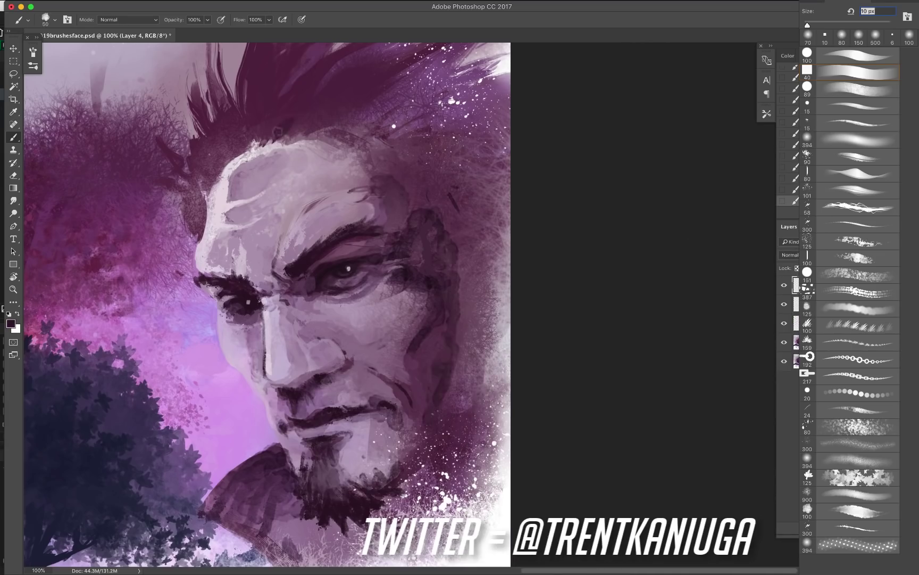
Step: Paint dark strands through the upswept hair and deepen the shadows around the temple and ear
left_click_drag(291, 130, 375, 64)
left_click_drag(383, 213, 368, 286)
left_click_drag(256, 204, 271, 174)
left_click_drag(242, 212, 273, 59)
left_click_drag(272, 177, 380, 99)
left_click_drag(450, 318, 484, 255)
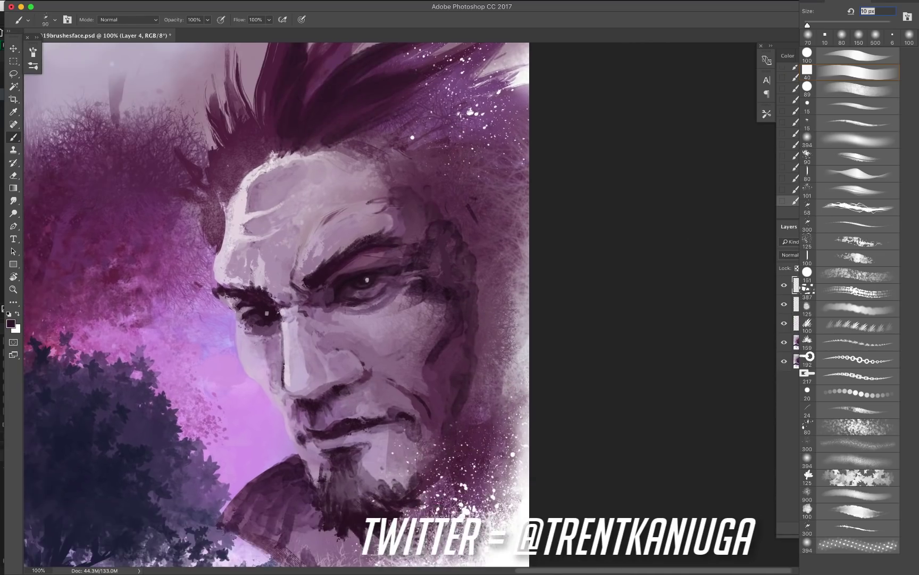
Step: Outline the far cheek, chin and forehead in dark purple, and add forehead wrinkles with the 90 px brush
left_click_drag(237, 340, 273, 401)
left_click_drag(285, 416, 297, 454)
left_click_drag(245, 175, 216, 285)
left_click_drag(289, 198, 341, 163)
Step: Paint light skin tones on the lids of the lit eye and clean up the far eye with the brush and eraser
left_click(364, 270, "alt")
left_click_drag(353, 269, 399, 249)
left_click_drag(349, 302, 389, 287)
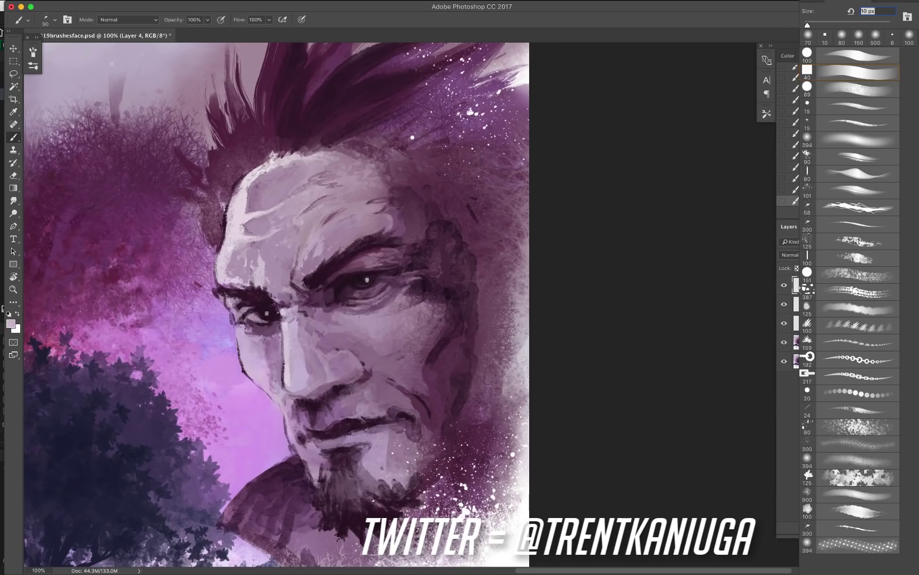
left_click(259, 322, "alt")
key("e")
mouse_move(235, 308)
left_mouse_down()
mouse_move(241, 340)
mouse_move(234, 330)
mouse_move(255, 325)
left_mouse_up()
key("b")
left_click(348, 298, "alt")
left_click_drag(343, 301, 380, 307)
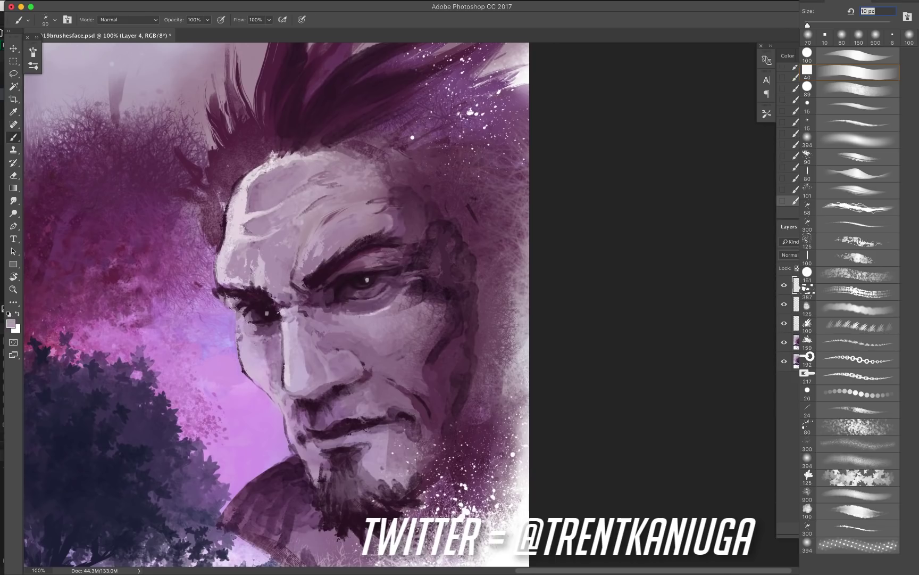
Step: Paint dark feathery sideburns beside the far cheek and in front of the ear, and darken the hair at the hairline
left_click_drag(233, 314, 254, 417)
left_click_drag(456, 297, 458, 362)
left_click_drag(469, 240, 489, 386)
left_click(349, 269, "alt")
left_click_drag(449, 258, 473, 214)
left_click_drag(410, 229, 380, 350)
left_click_drag(258, 271, 266, 160)
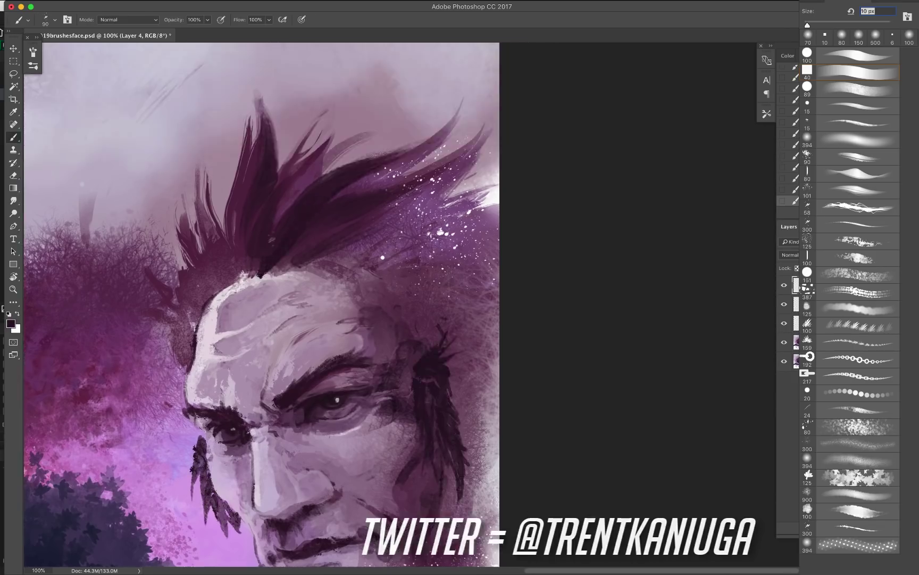
Step: Add dark hair strokes along the temple and receding hairline, and define the ear contour
left_click_drag(381, 350, 442, 298)
left_click_drag(392, 224, 483, 182)
left_click_drag(426, 204, 505, 234)
left_click_drag(536, 303, 511, 388)
left_click_drag(479, 362, 512, 286)
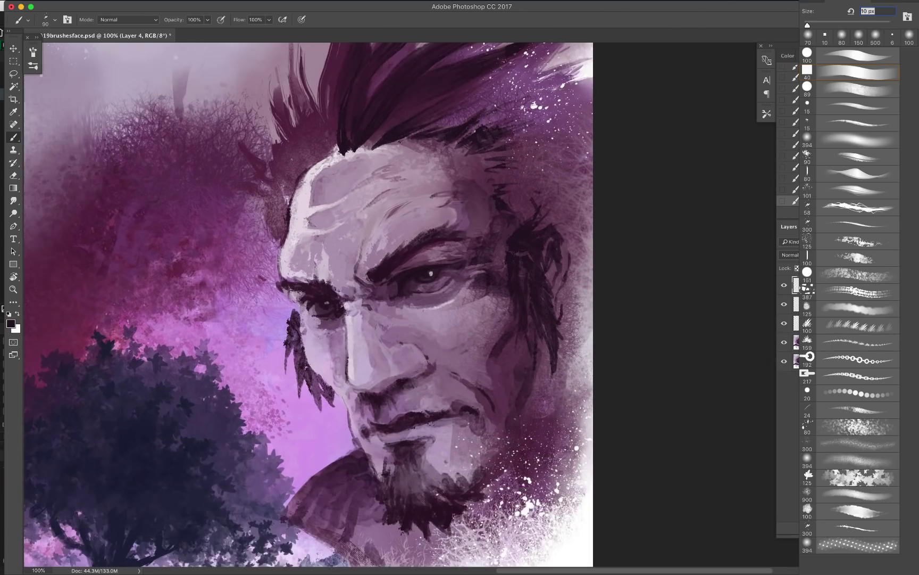
Step: Draw a dark collar edge beside the neck and paint a sampled light tone along it
left_click_drag(582, 390, 546, 547)
left_click(586, 407, "alt")
left_click_drag(581, 397, 524, 483)
Step: Refine the forehead outline, brow and cheek shadows with strokes in colors sampled from the face
left_click_drag(342, 305, 423, 226)
left_click(460, 321, "alt")
left_click_drag(464, 309, 473, 326)
left_click_drag(445, 381, 453, 398)
left_click_drag(484, 297, 507, 289)
left_click_drag(479, 256, 479, 327)
left_click_drag(592, 275, 602, 283)
left_click_drag(575, 297, 596, 275)
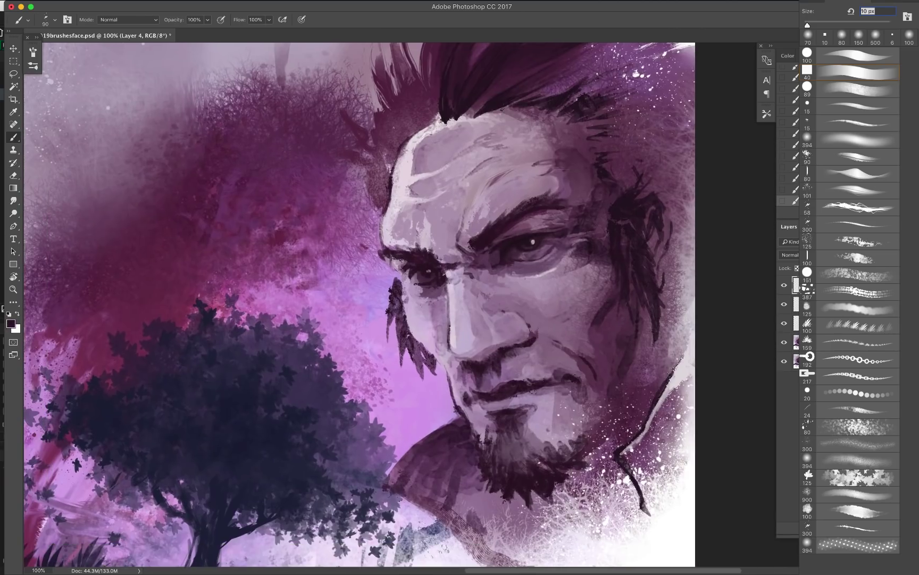
Step: Paint crow's-feet wrinkles and eye-bag lines around the outer corner of the lit eye, sampling nearby colors
left_click_drag(537, 272, 568, 250)
mouse_move(535, 266)
left_mouse_down()
mouse_move(564, 249)
mouse_move(589, 266)
left_mouse_up()
left_click(578, 272, "alt")
left_click(575, 240, "alt")
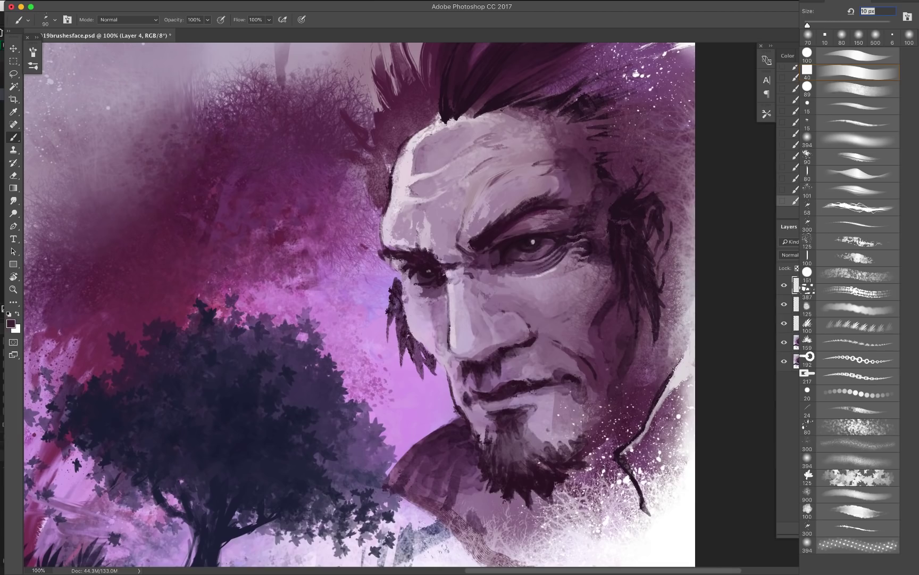
Step: Hatch creases across the cheek and nose side, and paint whiskers around the far corner of the mouth
left_click_drag(443, 335, 456, 359)
left_click_drag(479, 224, 465, 351)
left_click_drag(355, 244, 388, 288)
left_click_drag(458, 384, 436, 214)
left_click_drag(412, 328, 425, 370)
left_click_drag(426, 363, 432, 372)
left_click_drag(438, 364, 458, 381)
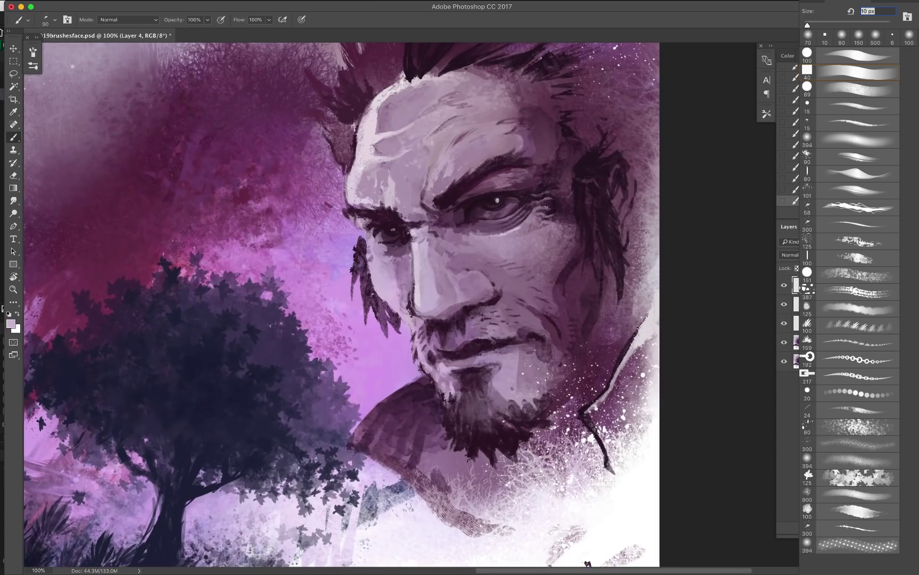
Step: Refine the wrinkles and highlights around the lit eye and forehead with sampled skin tones
left_click(519, 186, "alt")
left_click_drag(478, 194, 526, 188)
left_click_drag(502, 127, 532, 144)
left_click_drag(471, 127, 502, 110)
left_click_drag(479, 203, 507, 325)
left_click_drag(420, 198, 401, 110)
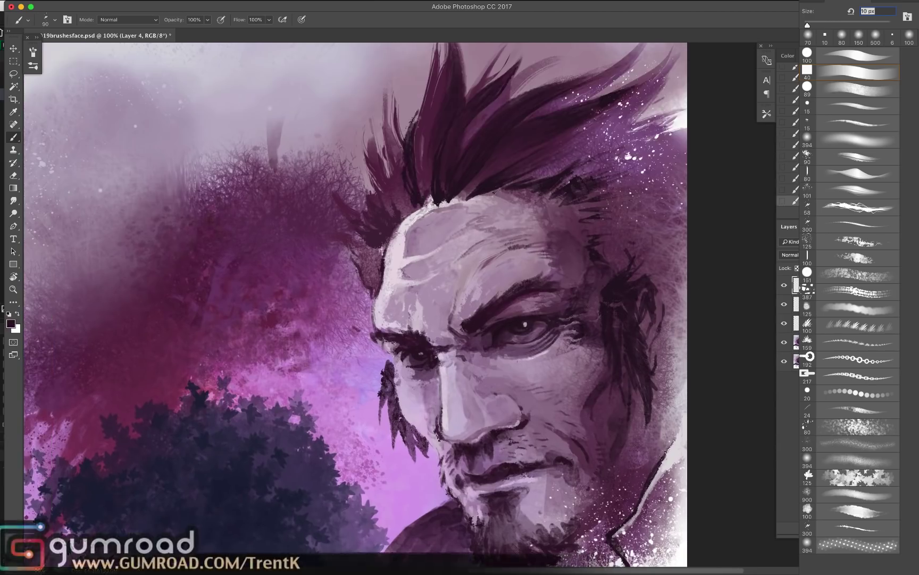
Step: Paint dark strokes along the upswept hair spikes and sharpen the hair's outer edge and the brow
left_click_drag(445, 185, 412, 85)
left_click_drag(479, 319, 430, 204)
left_click_drag(410, 243, 417, 295)
left_click_drag(490, 96, 509, 111)
left_click_drag(369, 176, 378, 213)
left_click_drag(442, 262, 474, 272)
Step: Outline the collar, paint dark ribs down both of its sides, and touch up the near sideburn
left_click(472, 308, "alt")
left_click_drag(468, 330, 441, 256)
left_click_drag(323, 349, 311, 376)
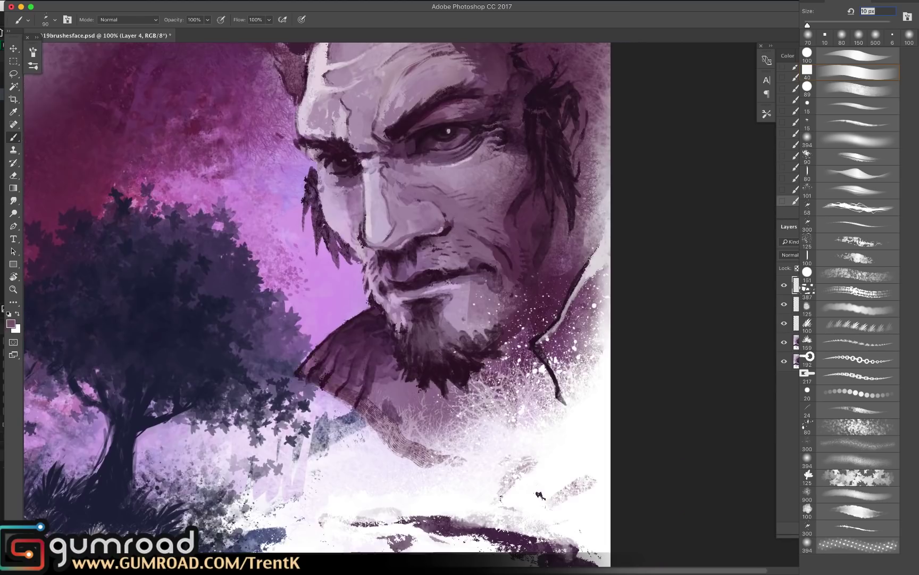
left_click_drag(373, 266, 326, 384)
left_click_drag(502, 354, 504, 384)
left_click_drag(453, 448, 444, 480)
left_click_drag(415, 444, 442, 466)
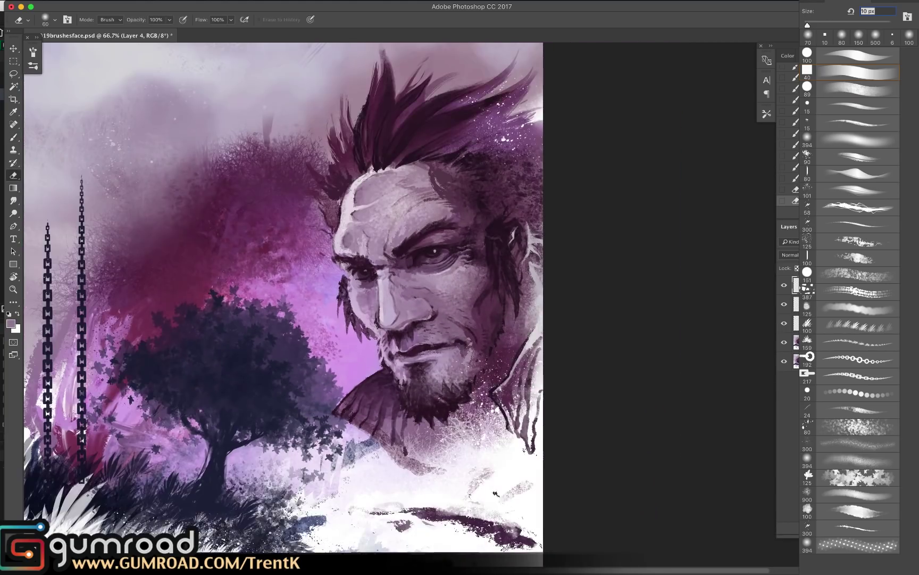
left_click_drag(494, 292, 487, 335)
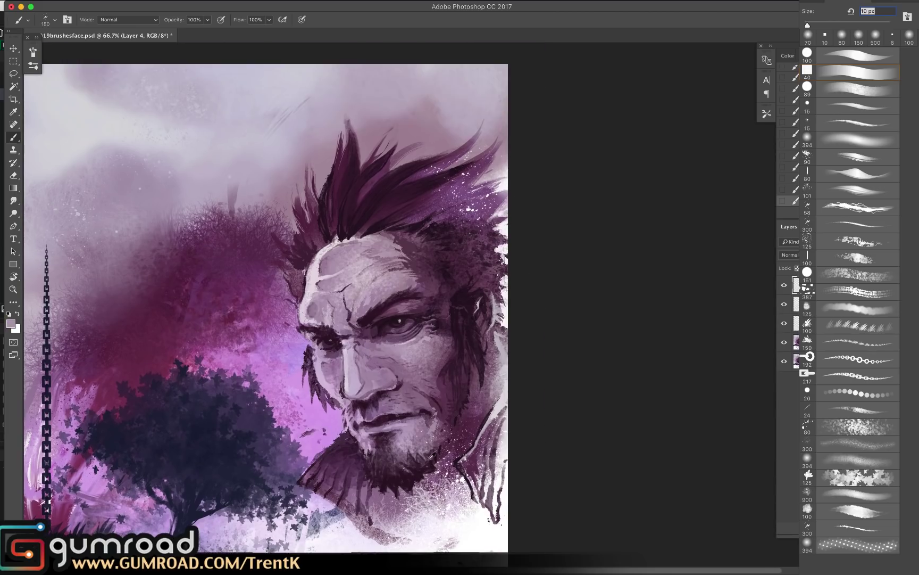
Step: Paint dark dripping strokes down the neck and collar below the beard in a color sampled from the shadows
left_click(445, 442, "alt")
left_click_drag(446, 474, 428, 534)
left_click_drag(398, 490, 408, 526)
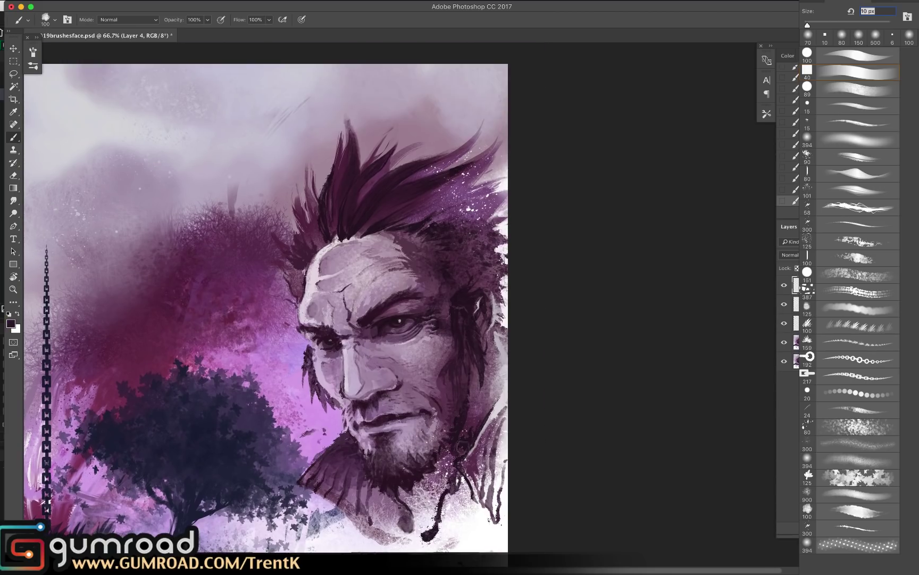
left_click_drag(462, 450, 441, 505)
mouse_move(402, 346)
left_mouse_down()
mouse_move(420, 373)
mouse_move(411, 360)
left_mouse_up()
Step: Create a new layer, reduce the brush size six increments, place a small dab on the face and sample its color
key("super+shift+alt+n")
key("bracketleft")
key("bracketleft")
key("bracketleft")
key("bracketleft")
key("bracketleft")
key("bracketleft")
mouse_move(406, 368)
left_mouse_down()
mouse_move(426, 386)
mouse_move(404, 370)
left_mouse_up()
left_click(400, 356, "alt")
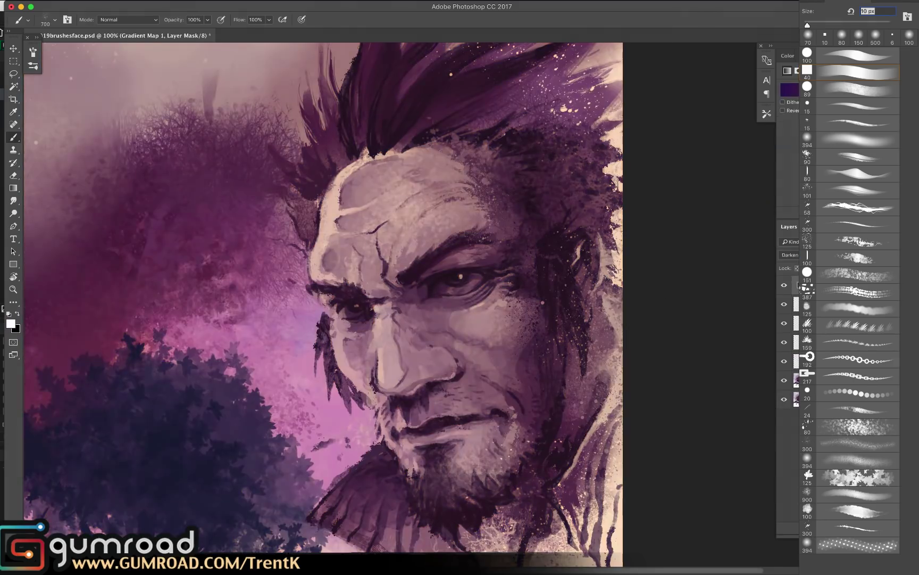
Step: Toggle the Gradient Map layer's visibility and adjust the portrait with the Liquify filter
left_click(784, 285)
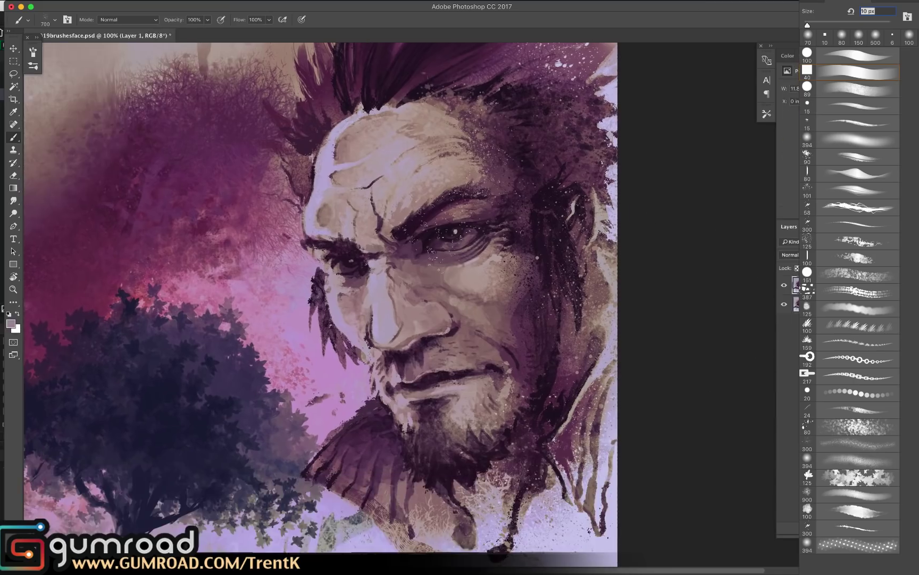
key("super+shift+x")
key("Return")
key("l")
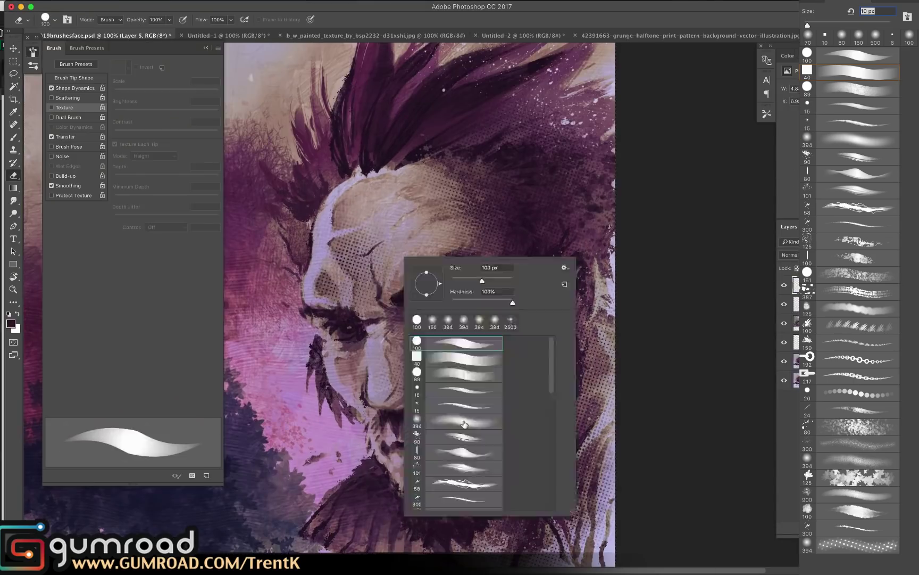
key("Return")
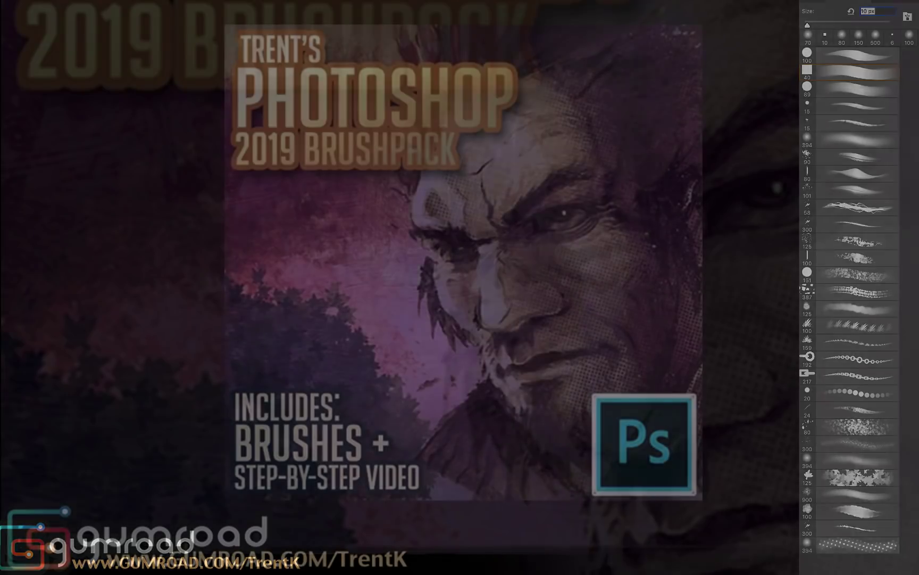